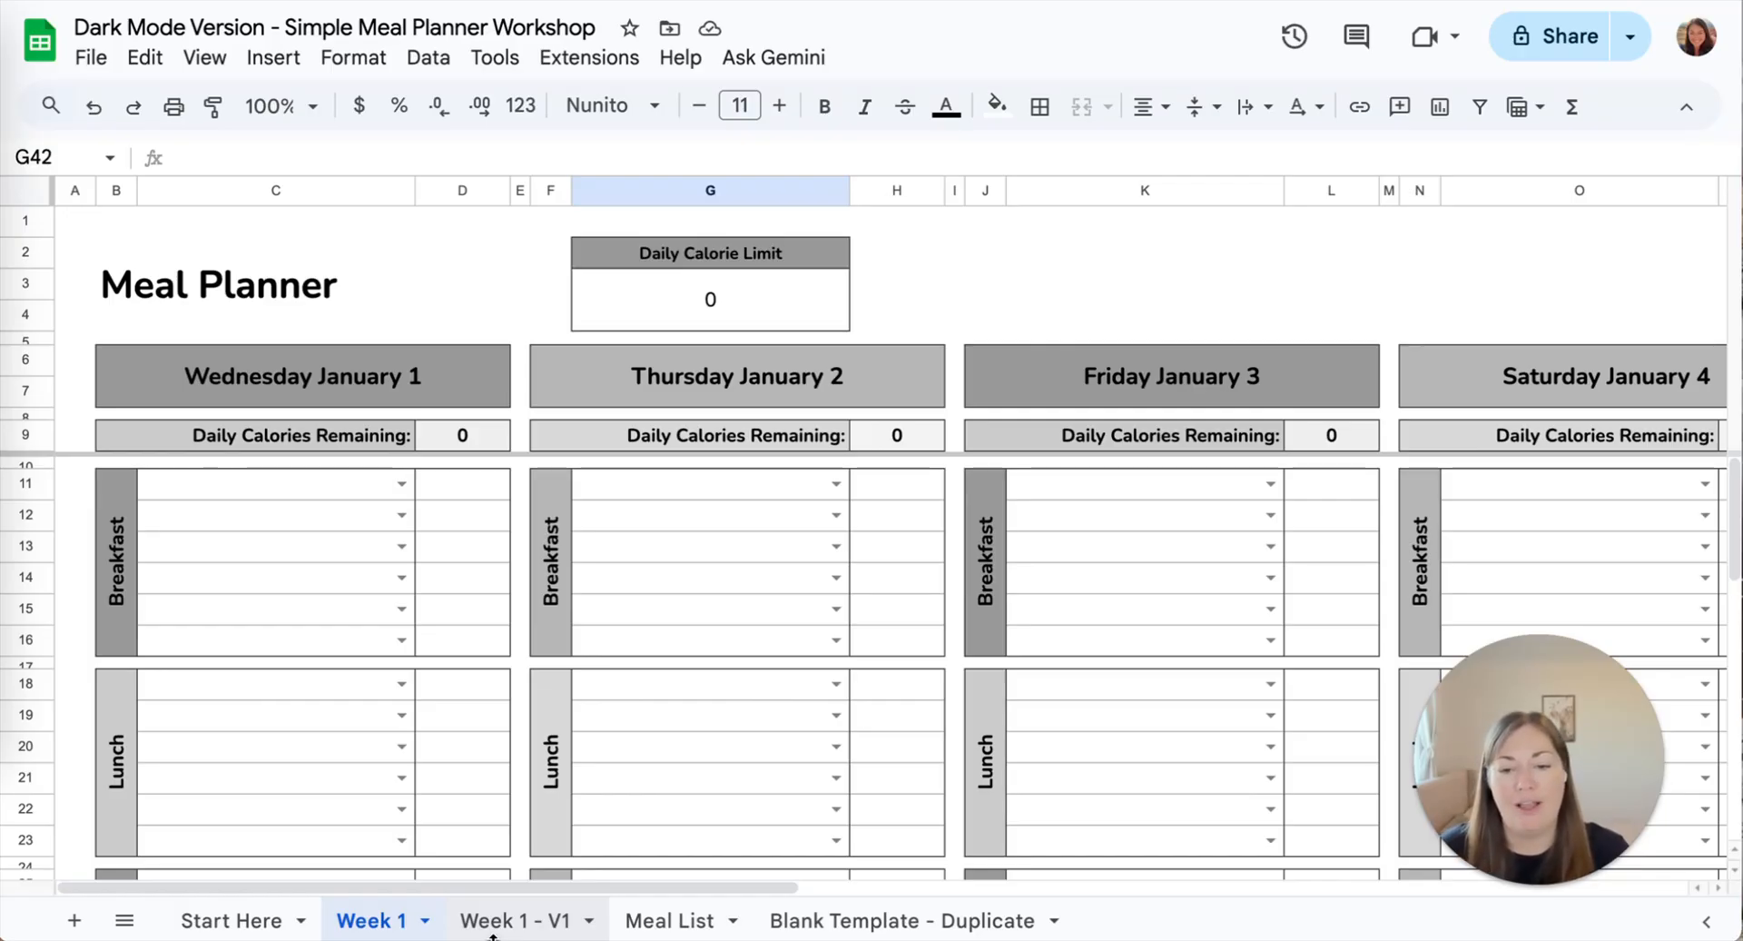
- View the finished dark design on the Week 1 - V1 sheet and return to the Week 1 sheet
left_click(478, 922)
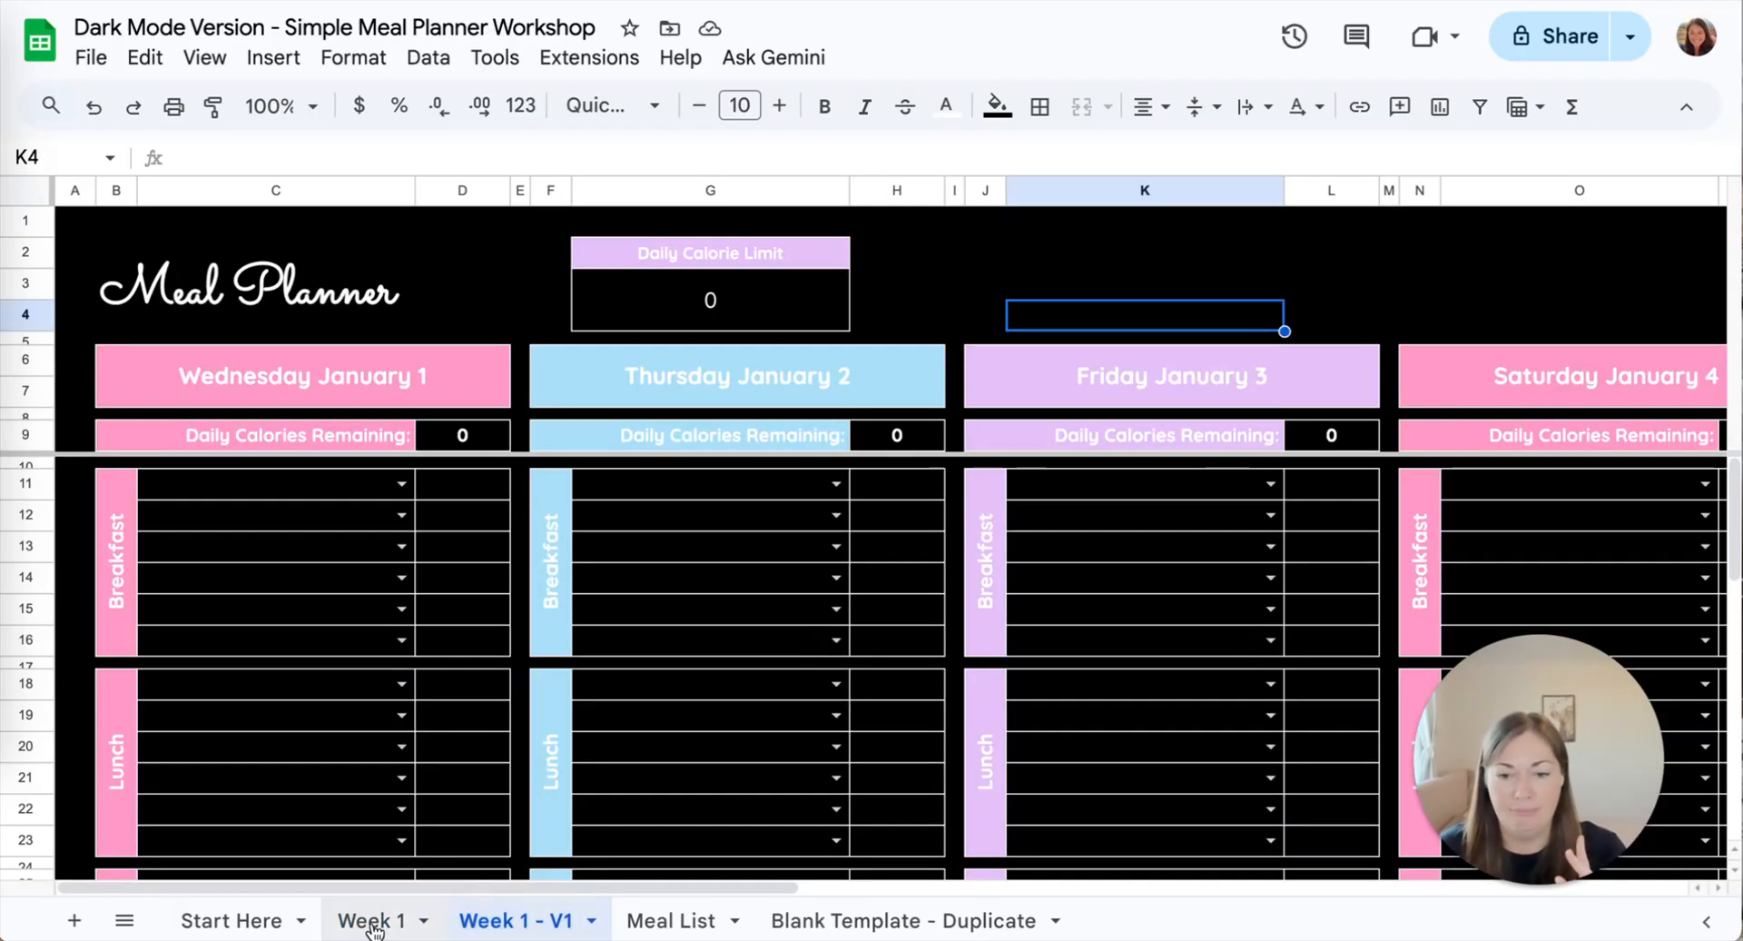
left_click(373, 924)
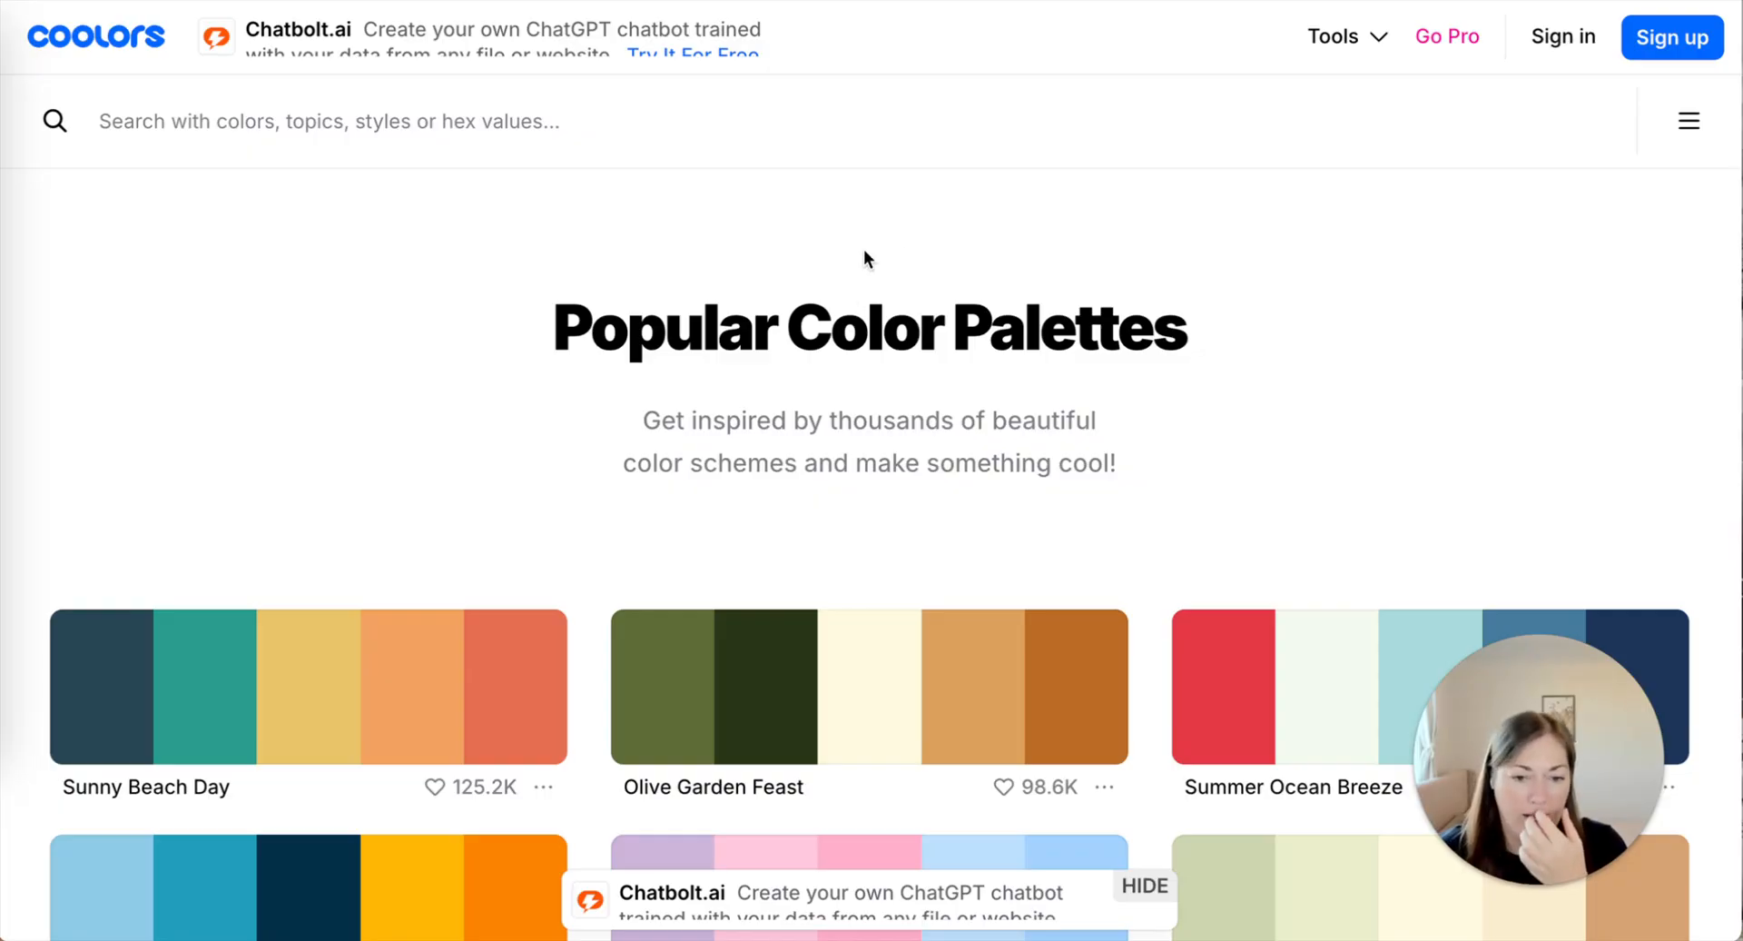
- Browse the popular color palettes on Coolors, filter them by the Pastel style and look through the pastel palettes
scroll(889, 427, "down", 4)
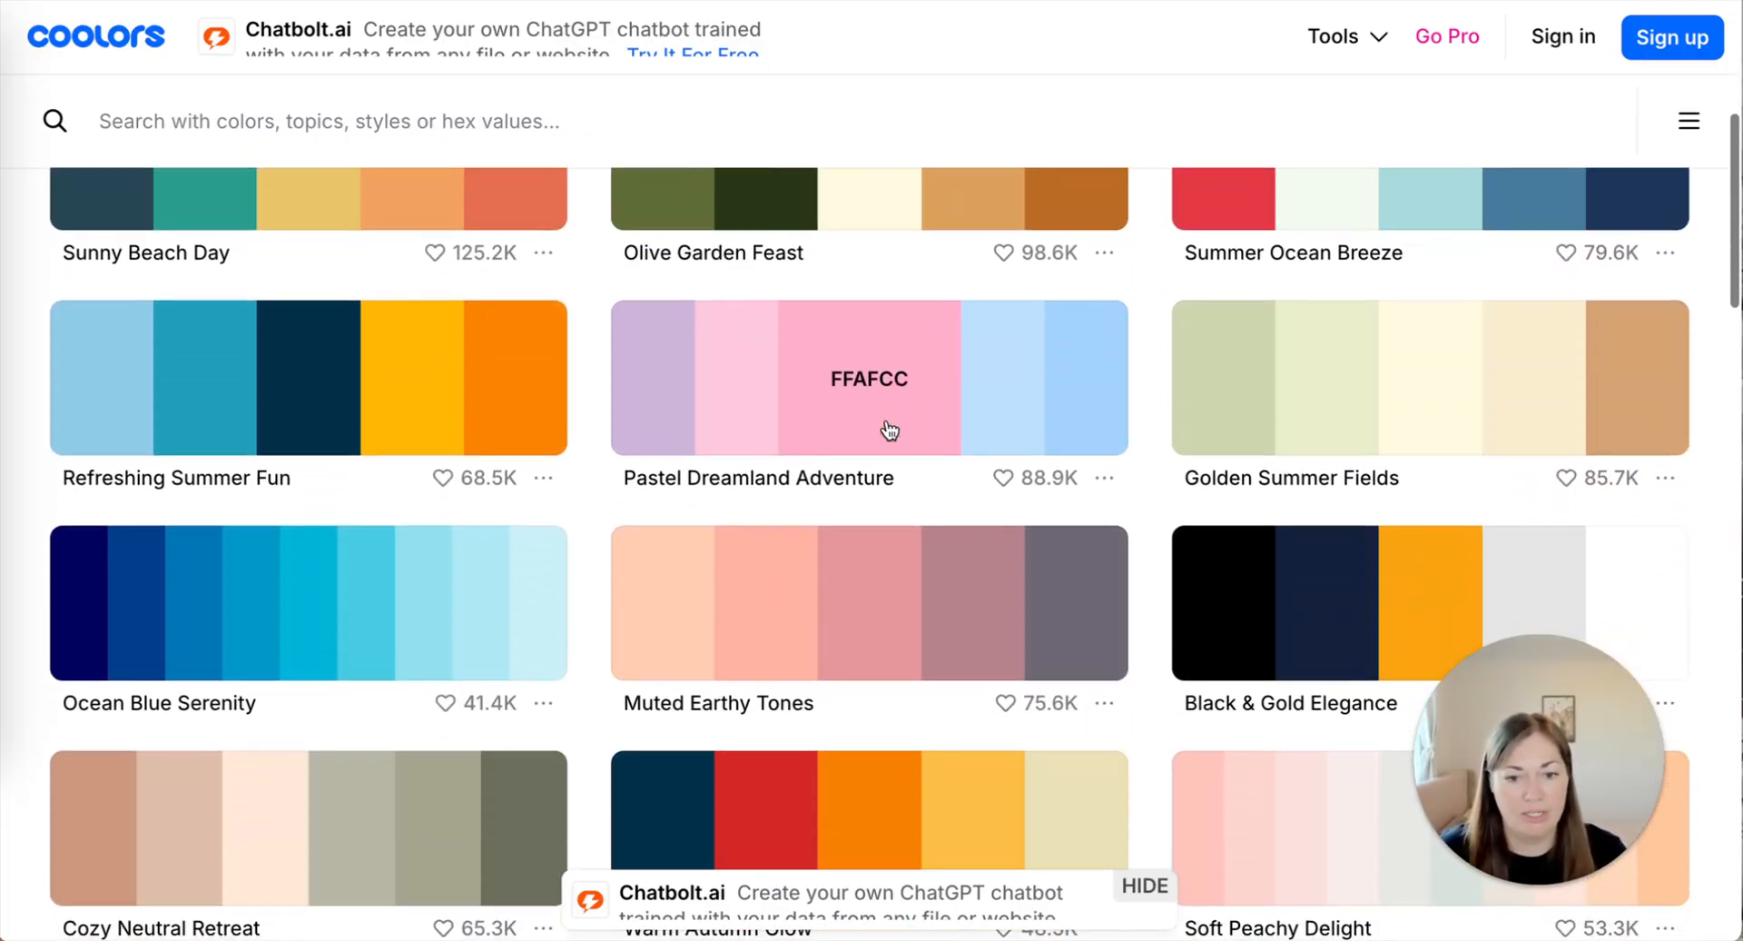
scroll(888, 427, "up", 5)
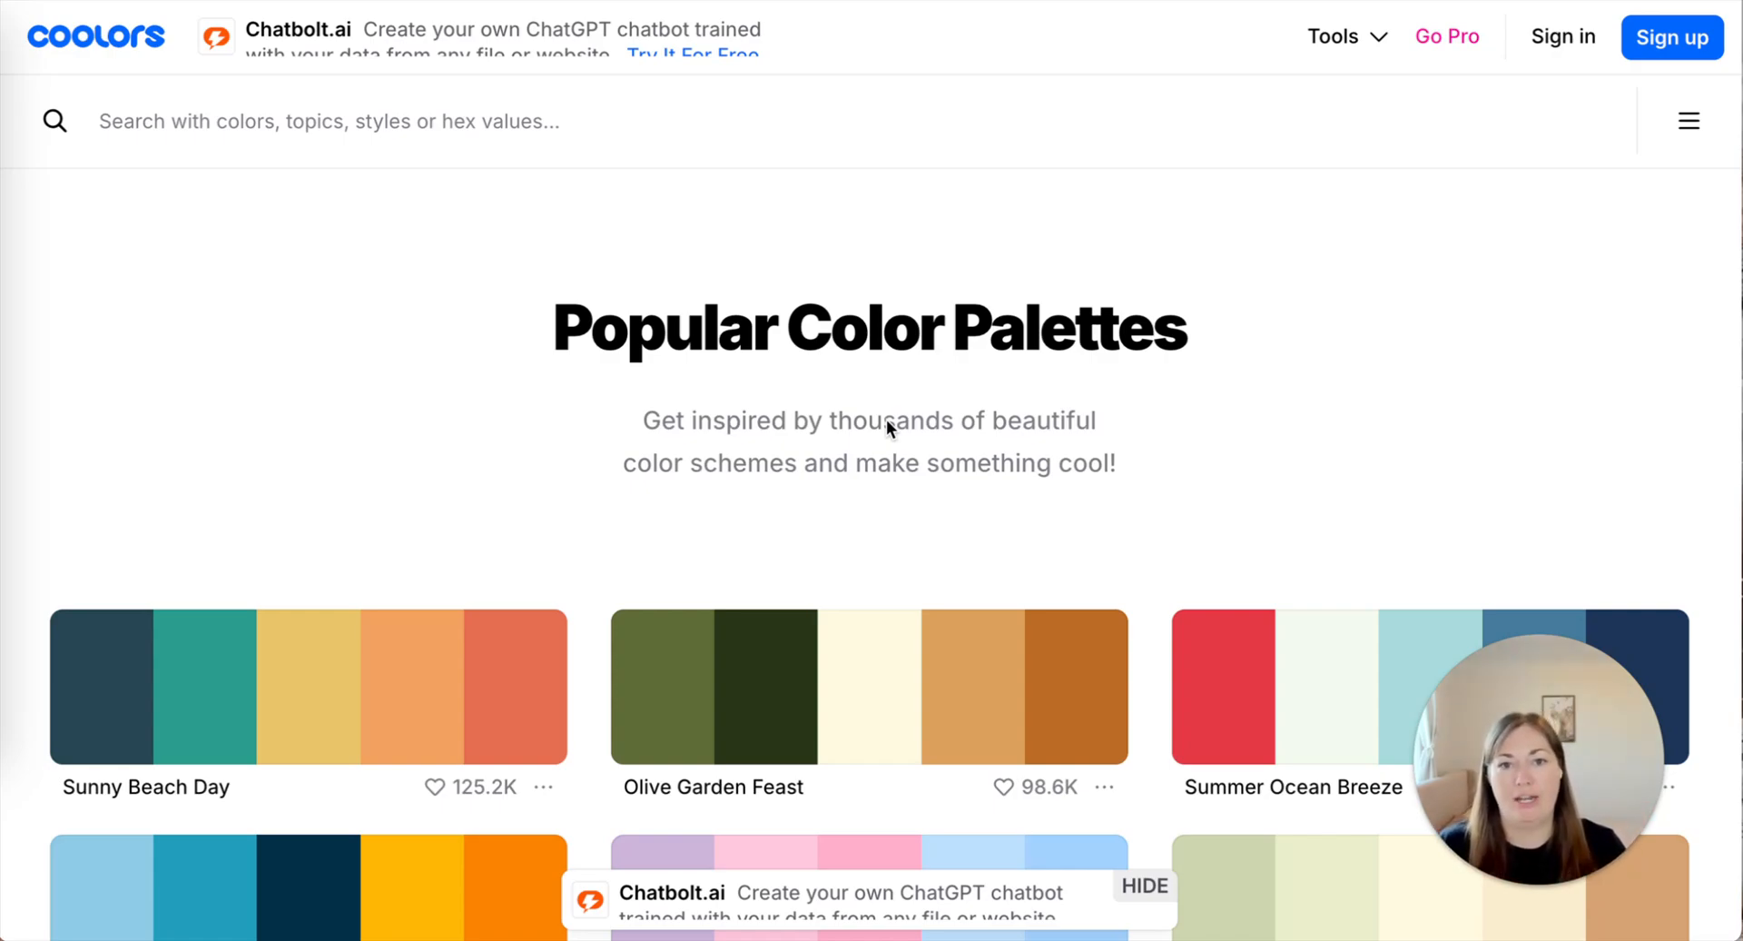
left_click(441, 111)
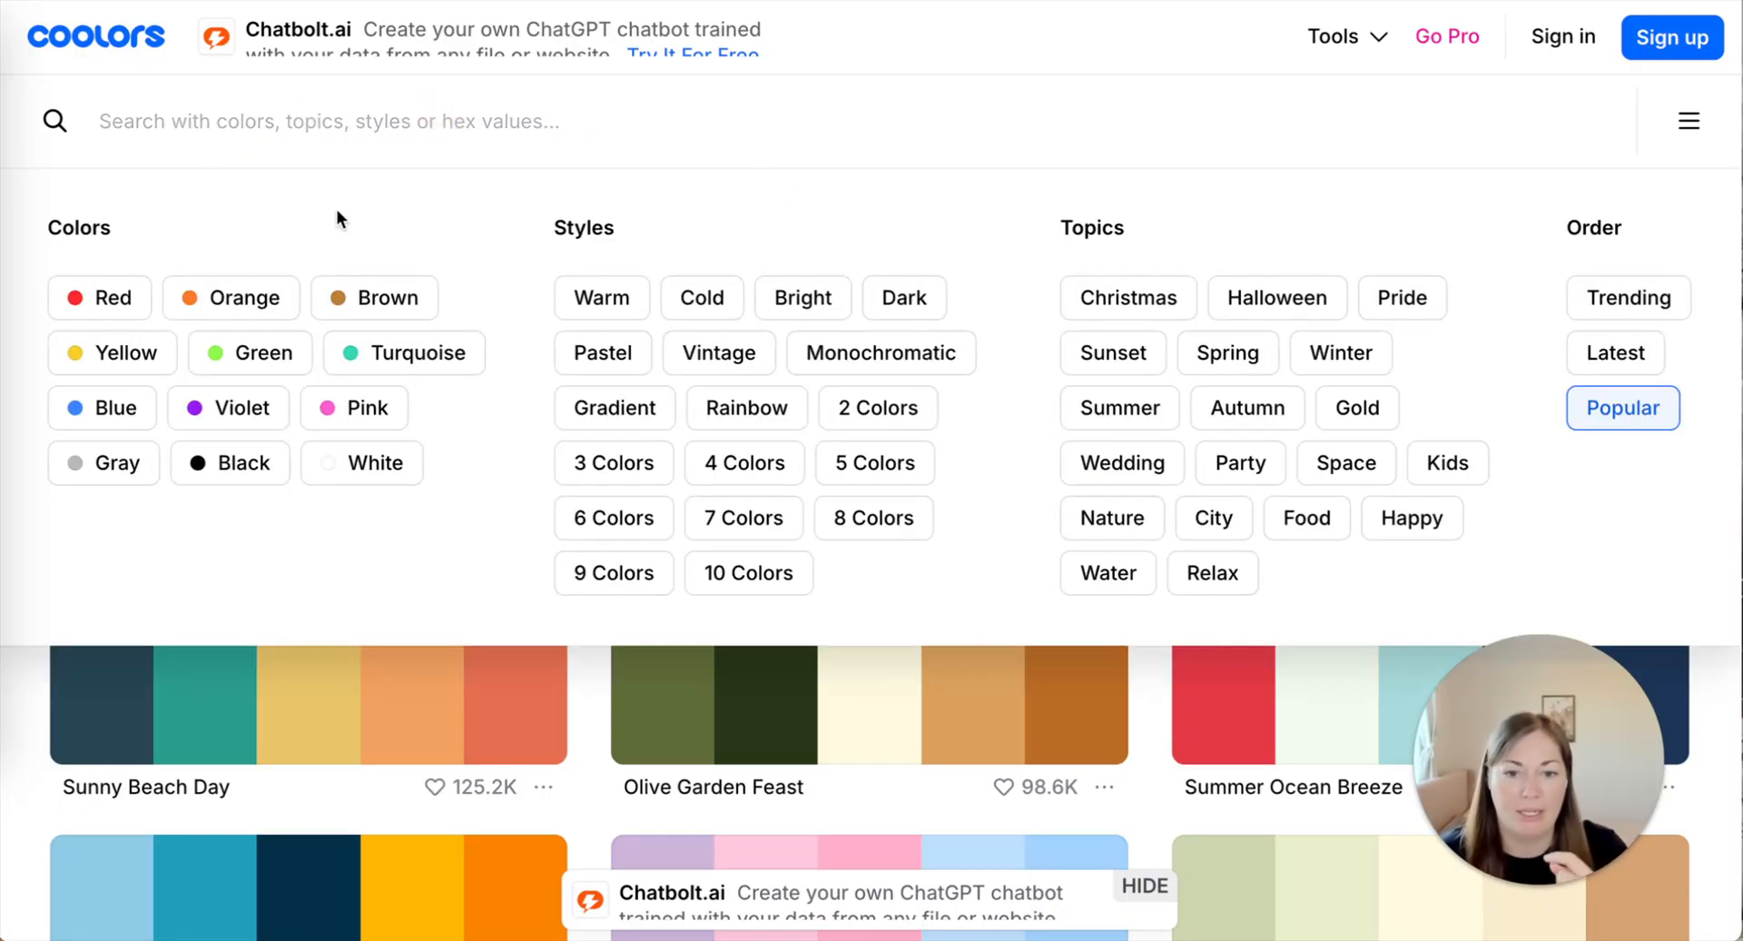
left_click(594, 365)
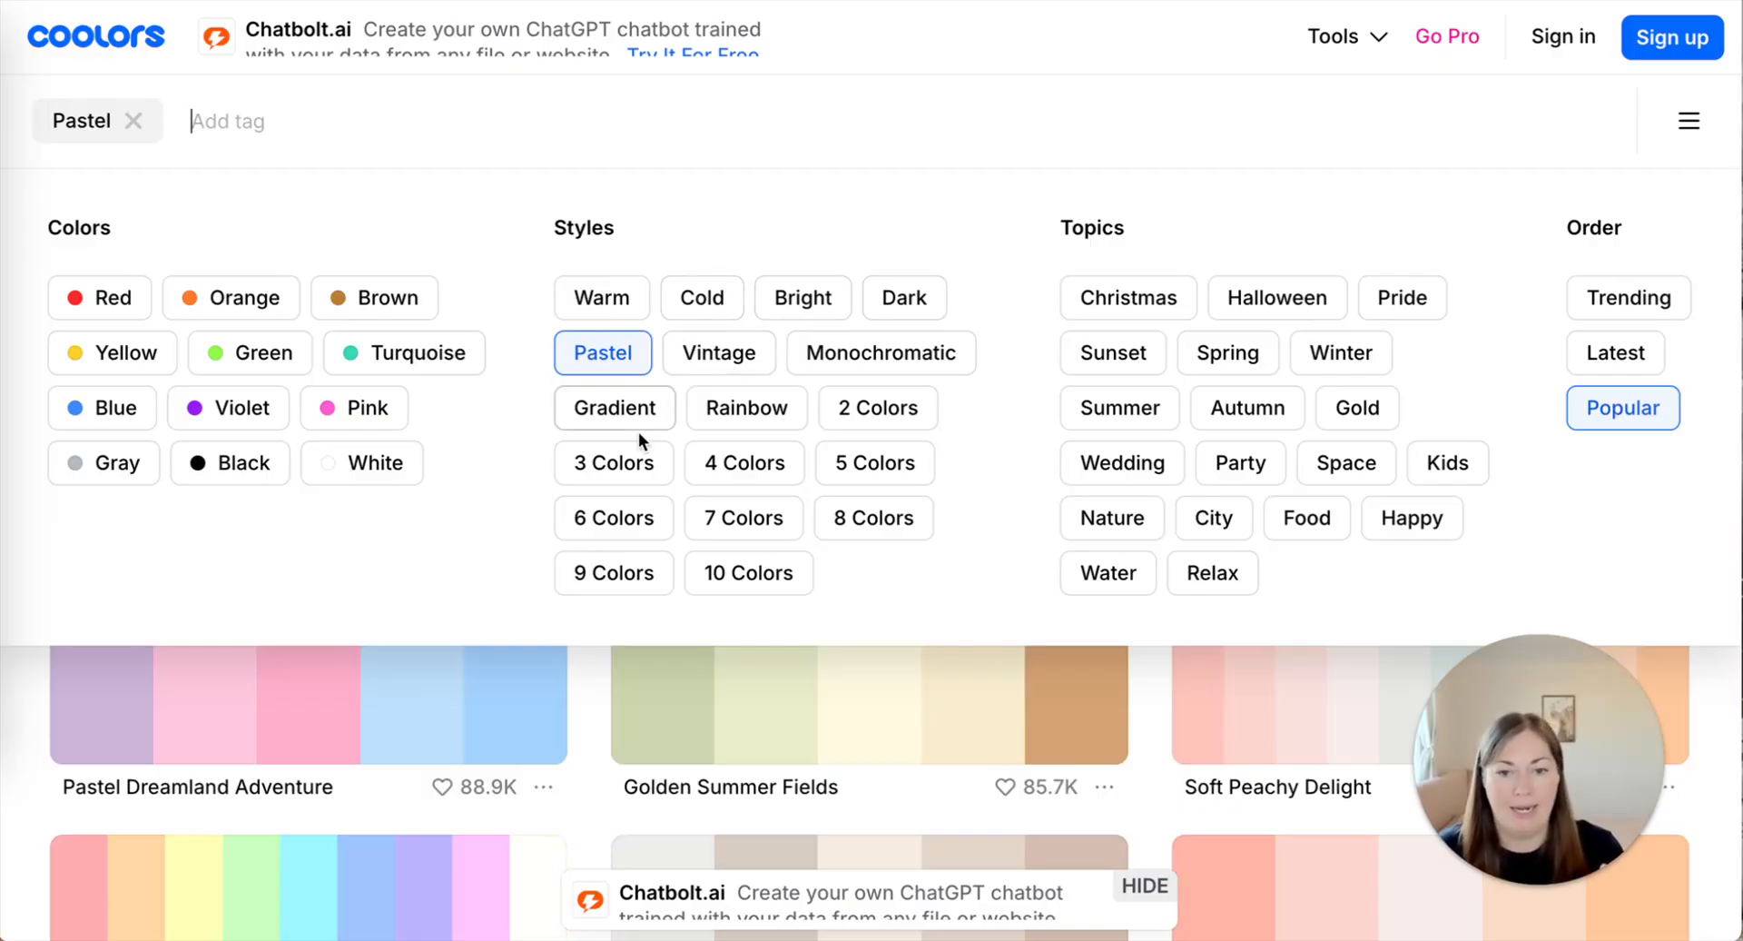
left_click(596, 704)
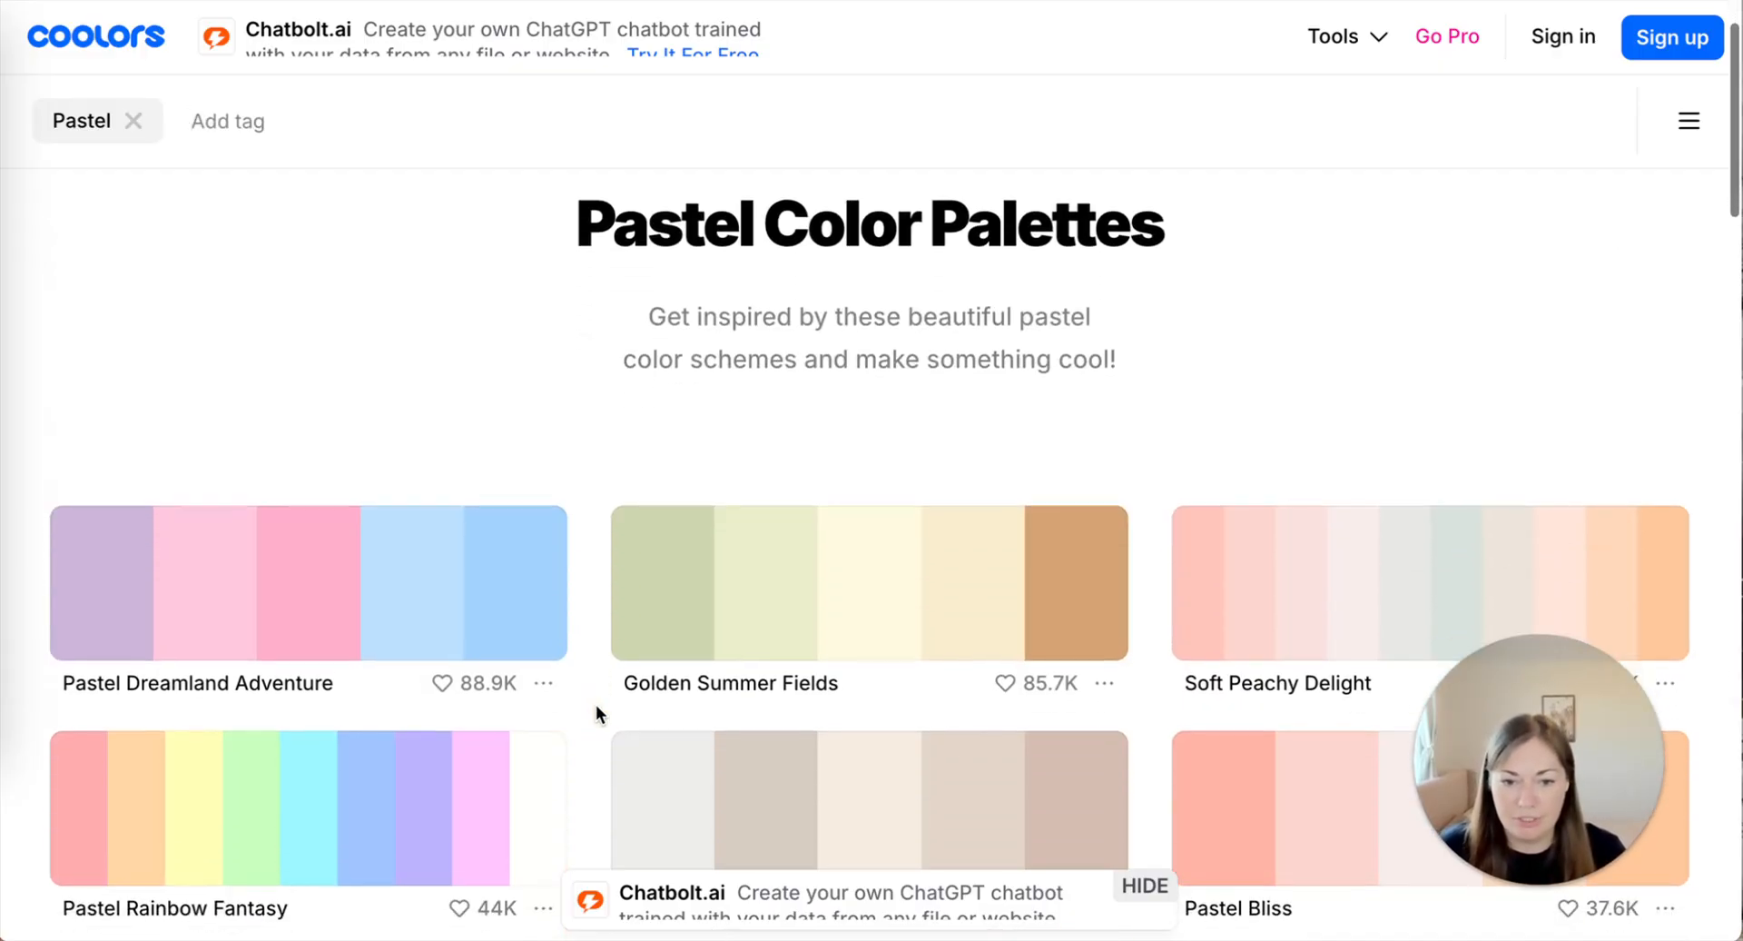
scroll(595, 704, "down", 7)
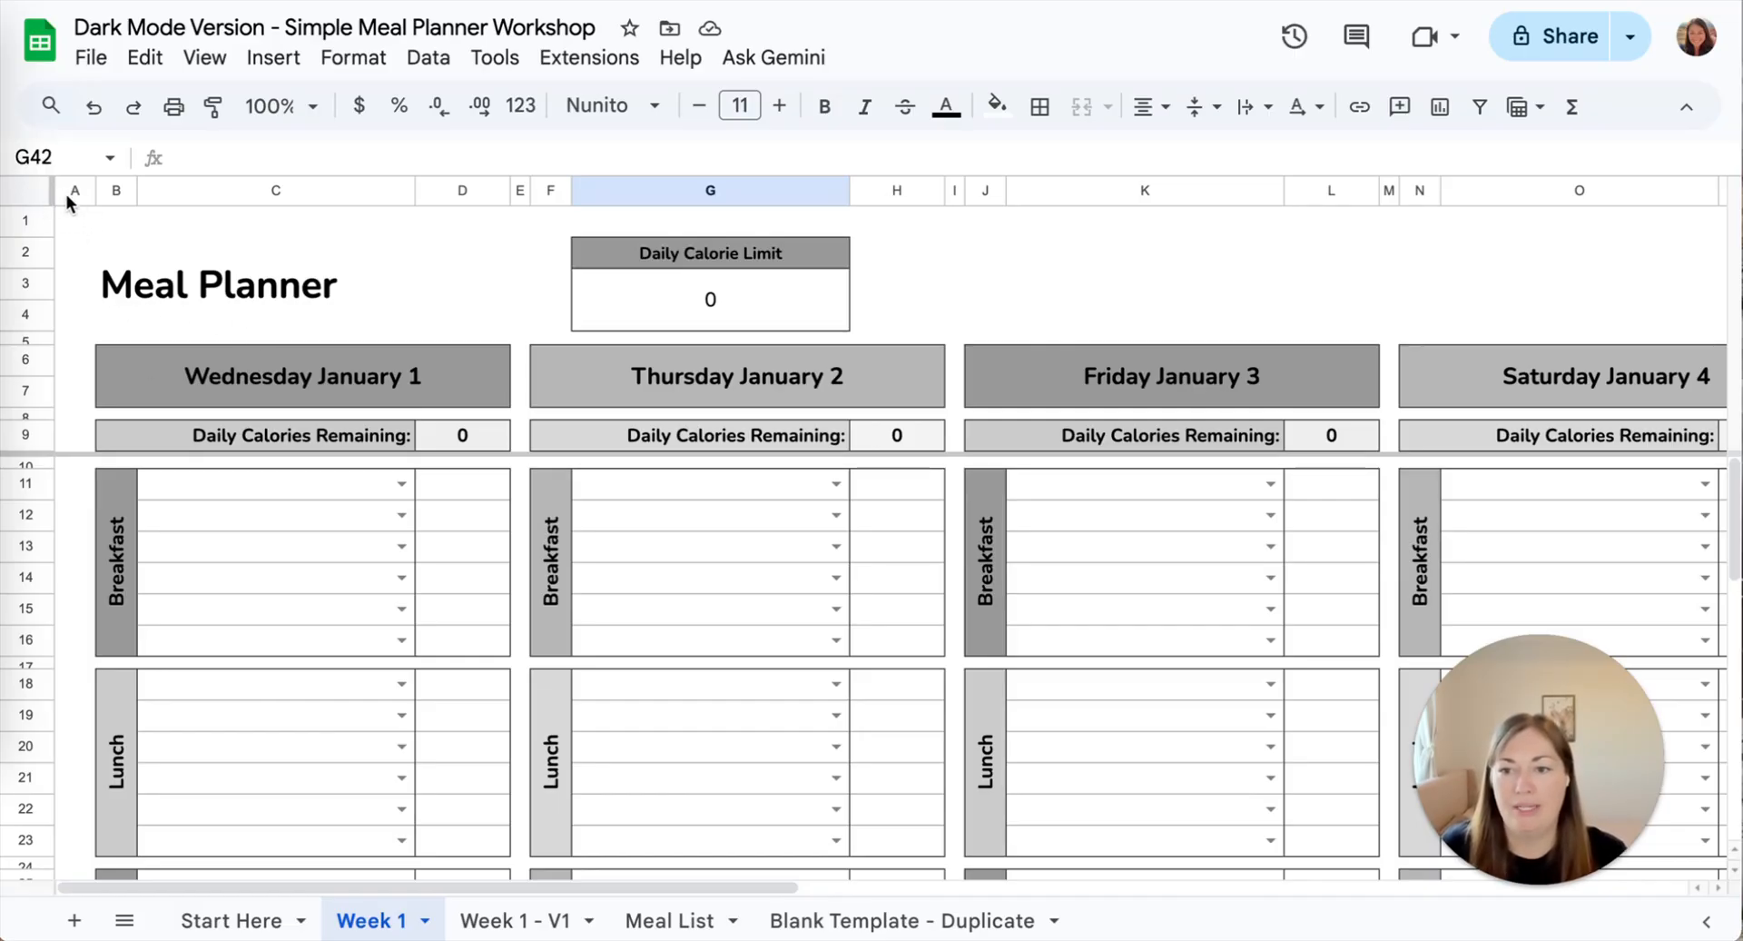
- Fill all cells of the Week 1 meal planner sheet with black, custom color #000000
left_click(31, 195)
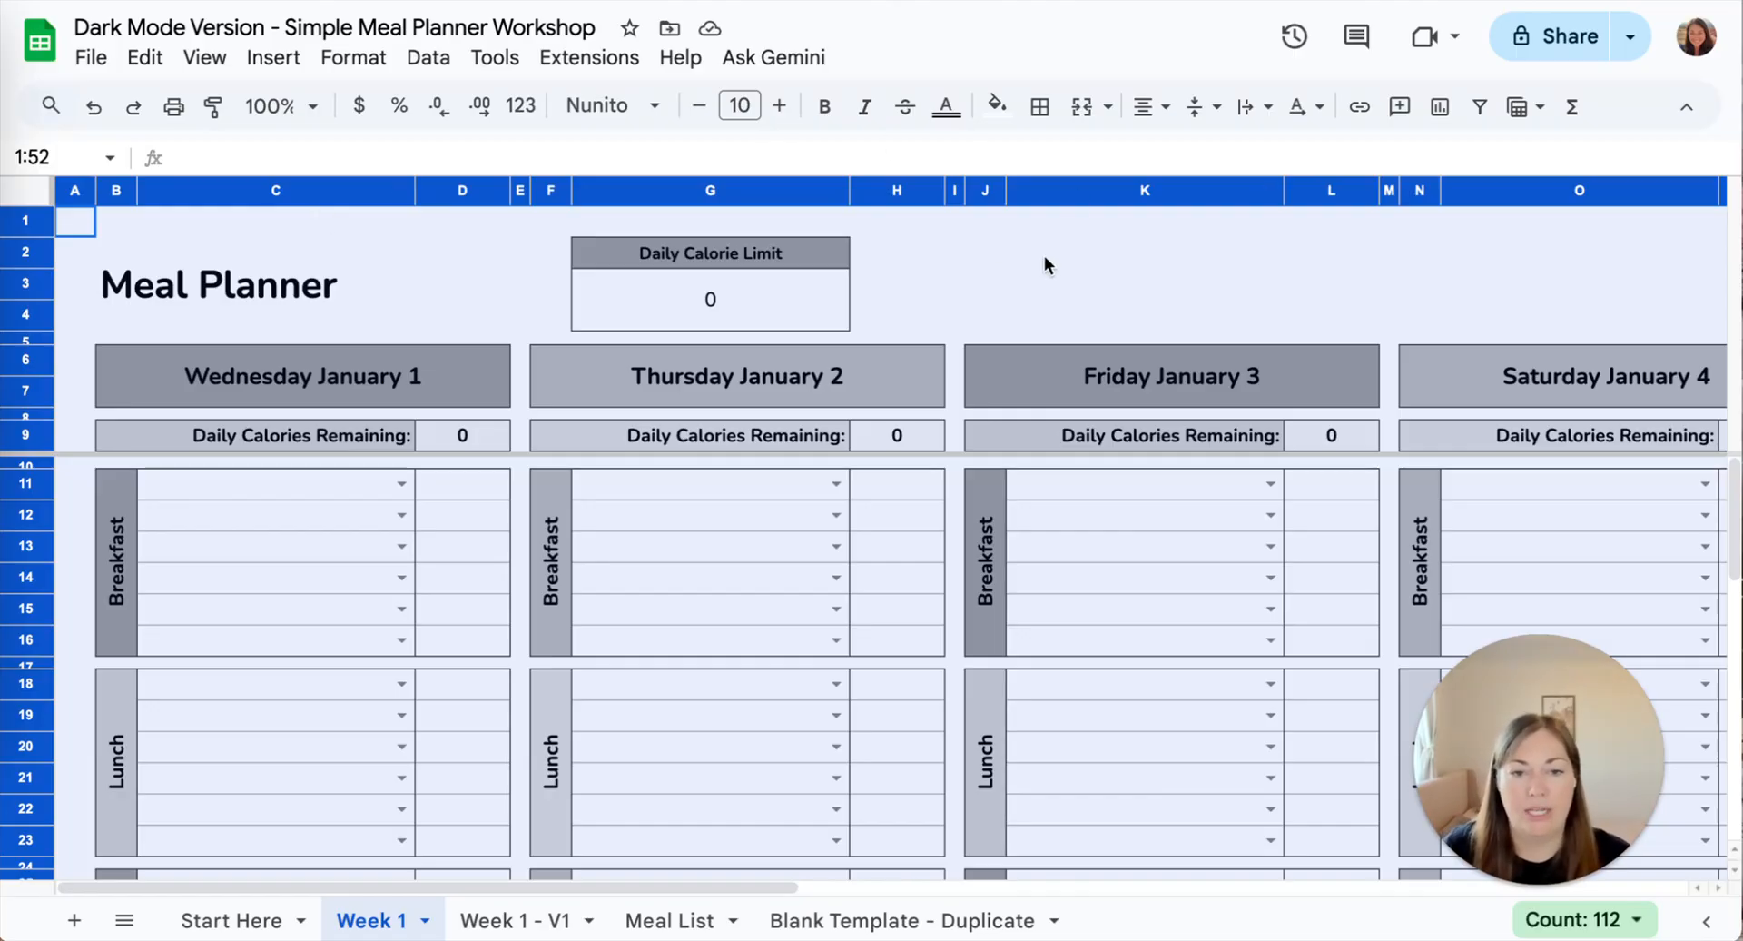
left_click(997, 107)
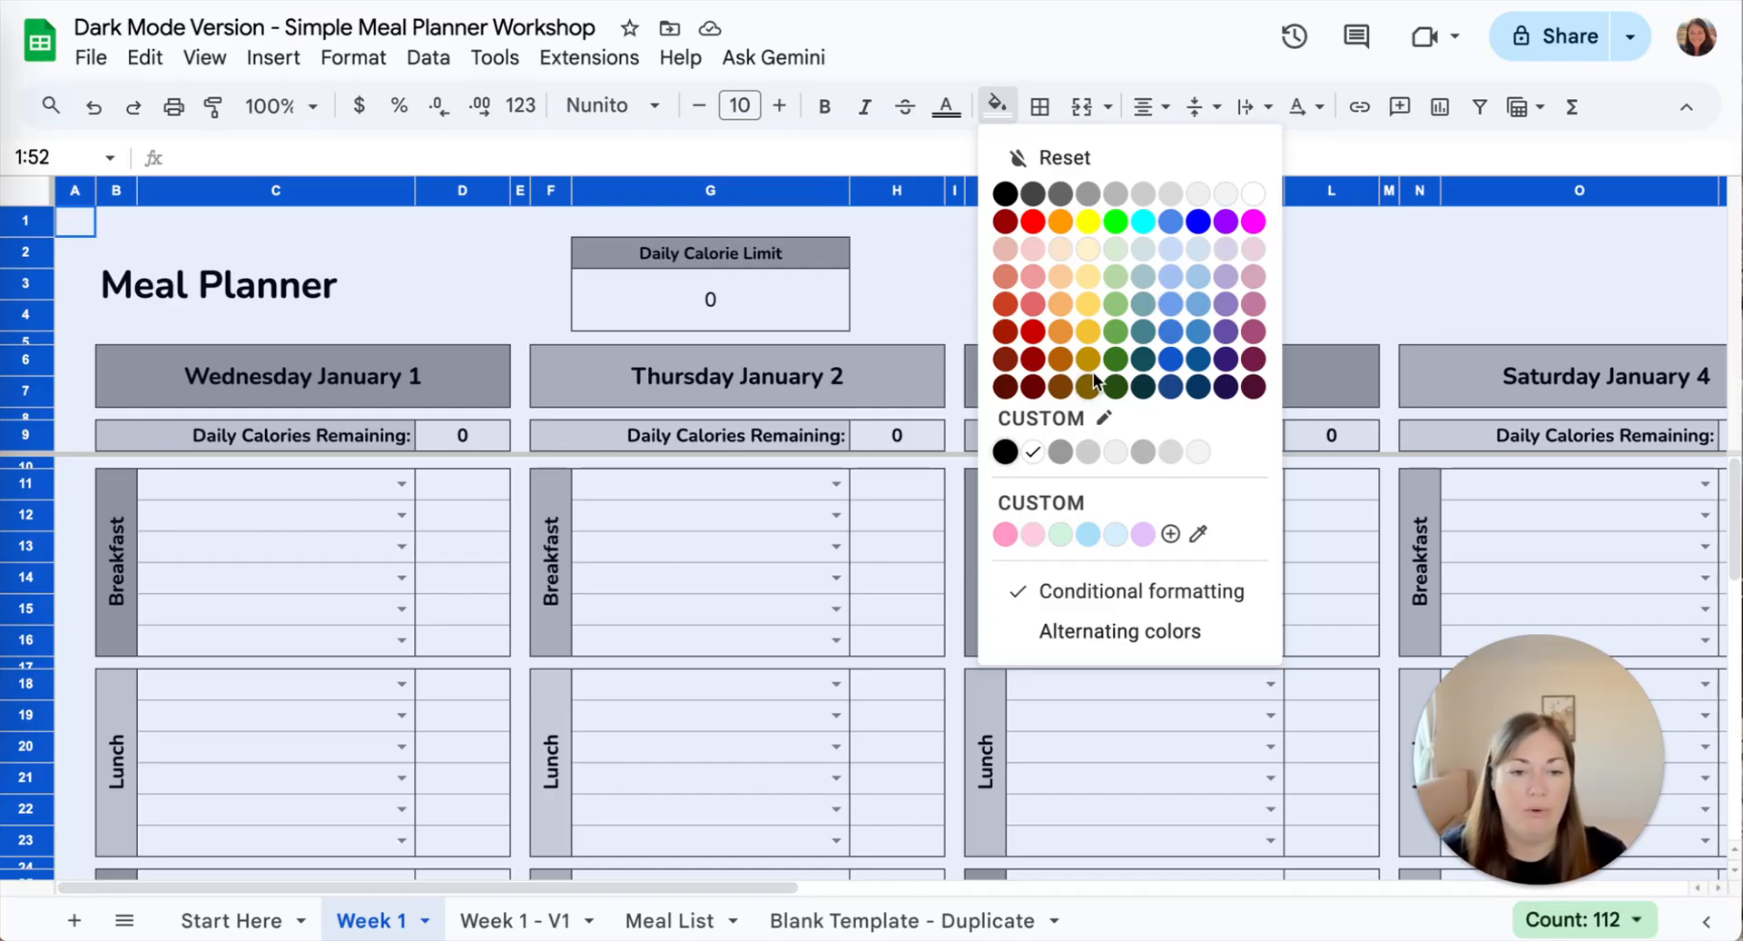
left_click(1170, 534)
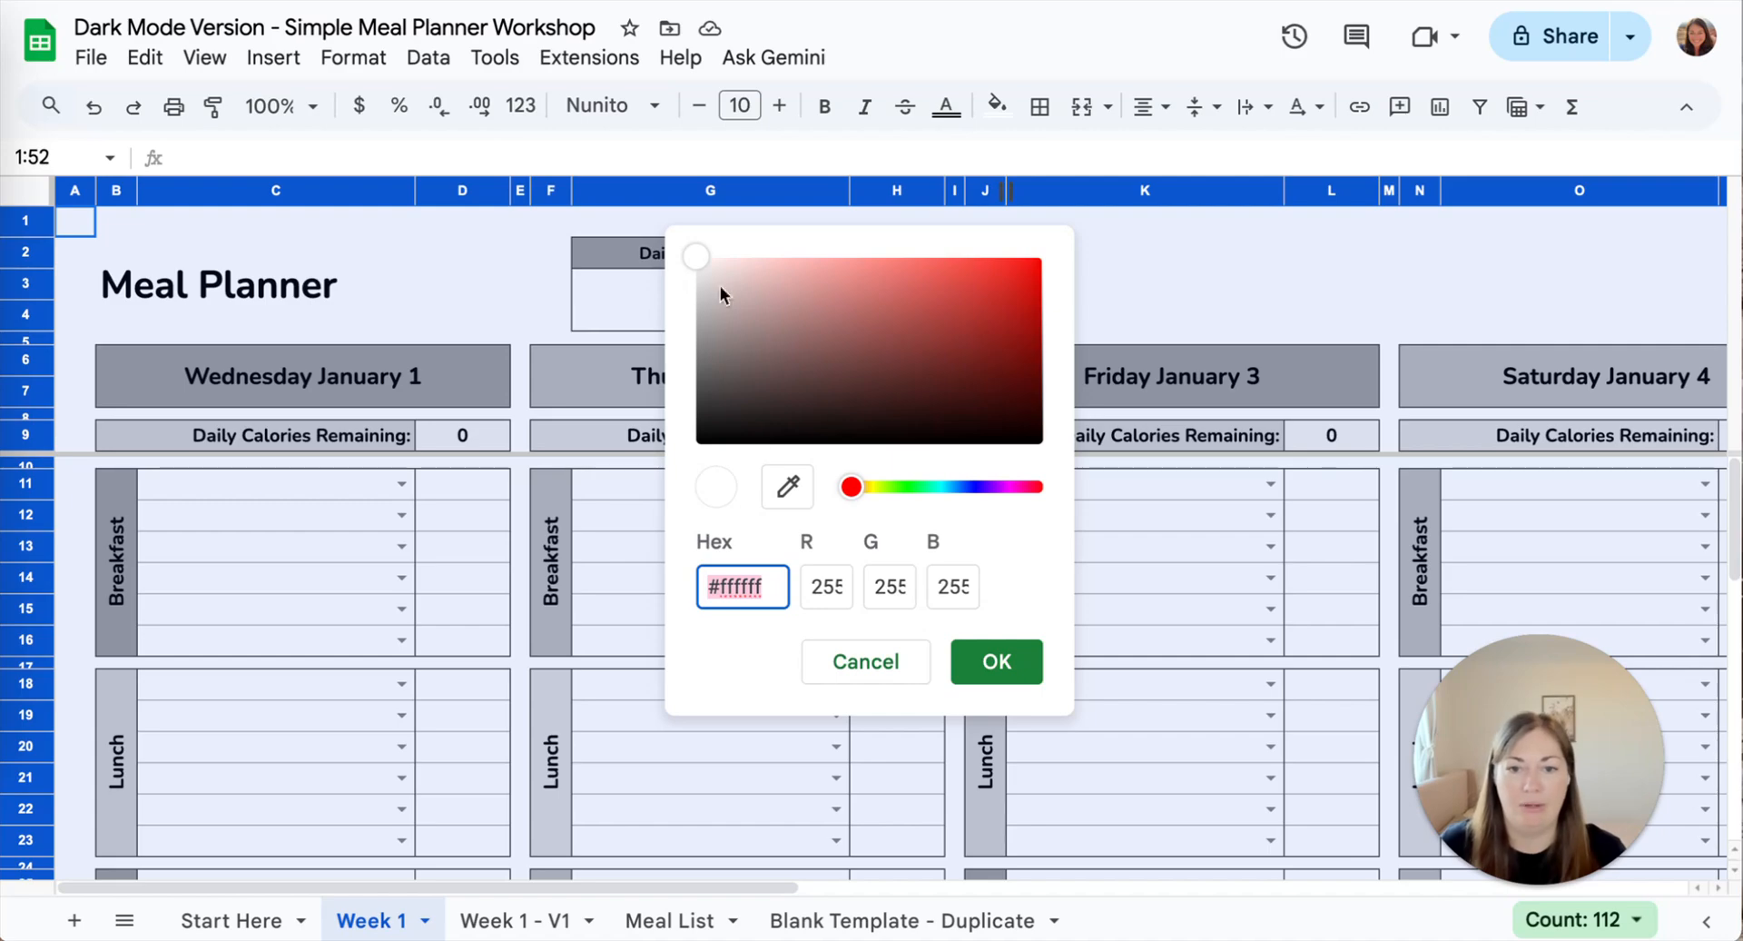
left_click_drag(698, 255, 661, 456)
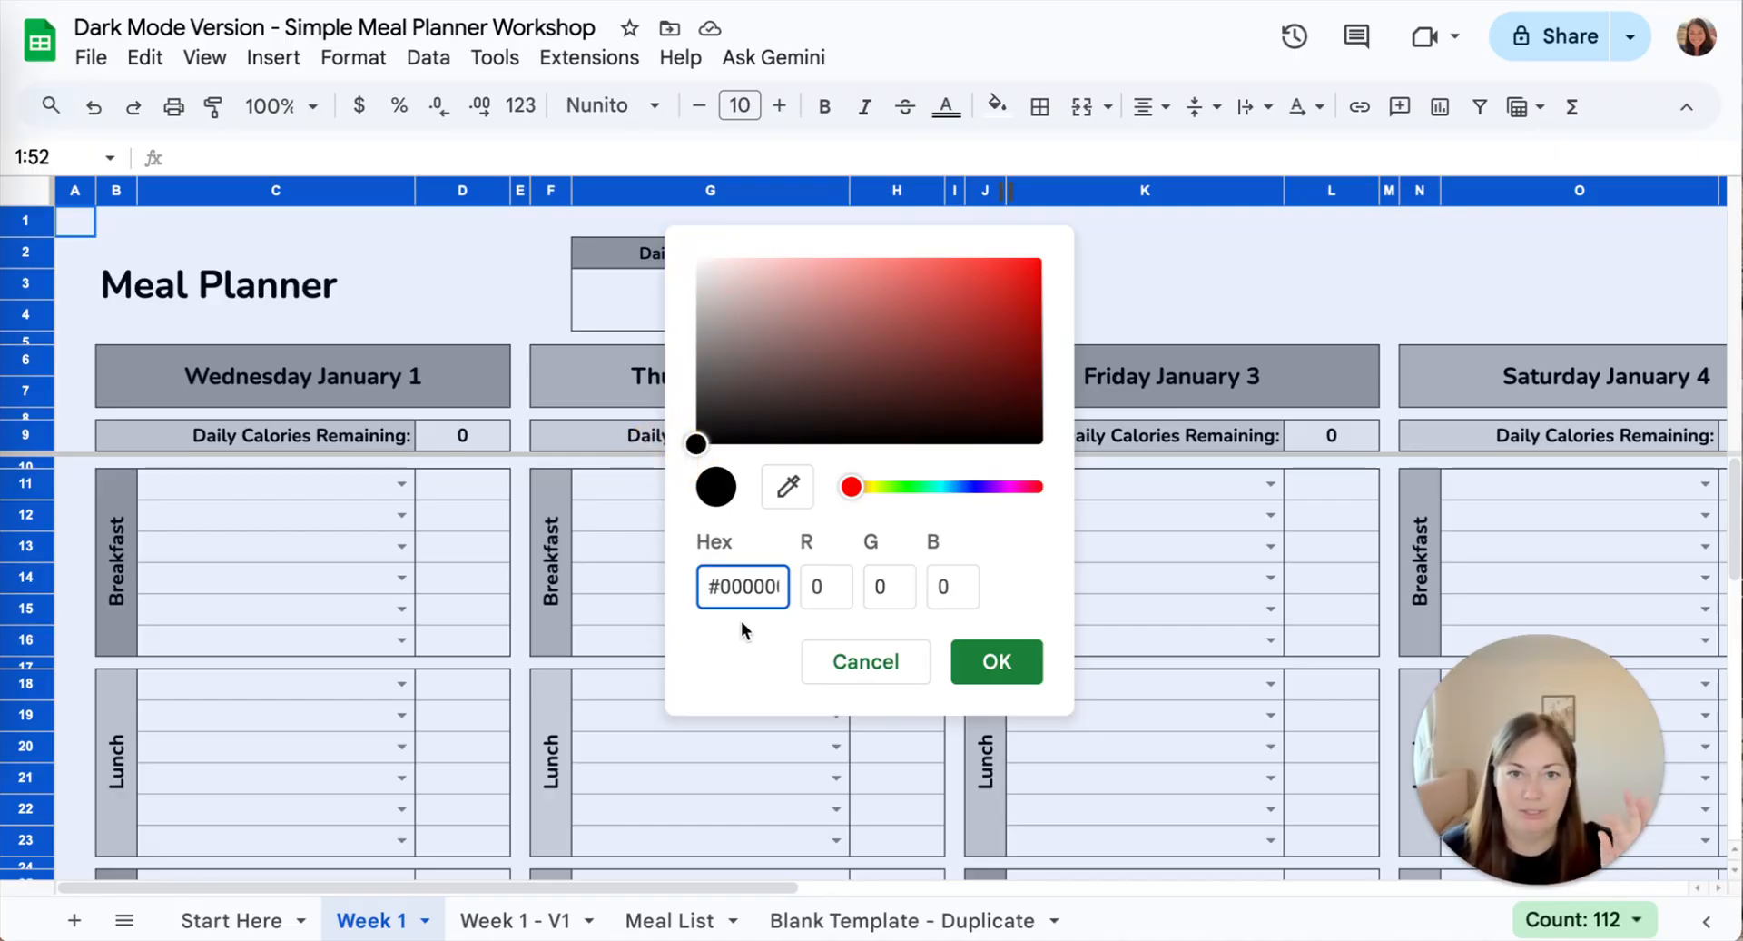
left_click(678, 454)
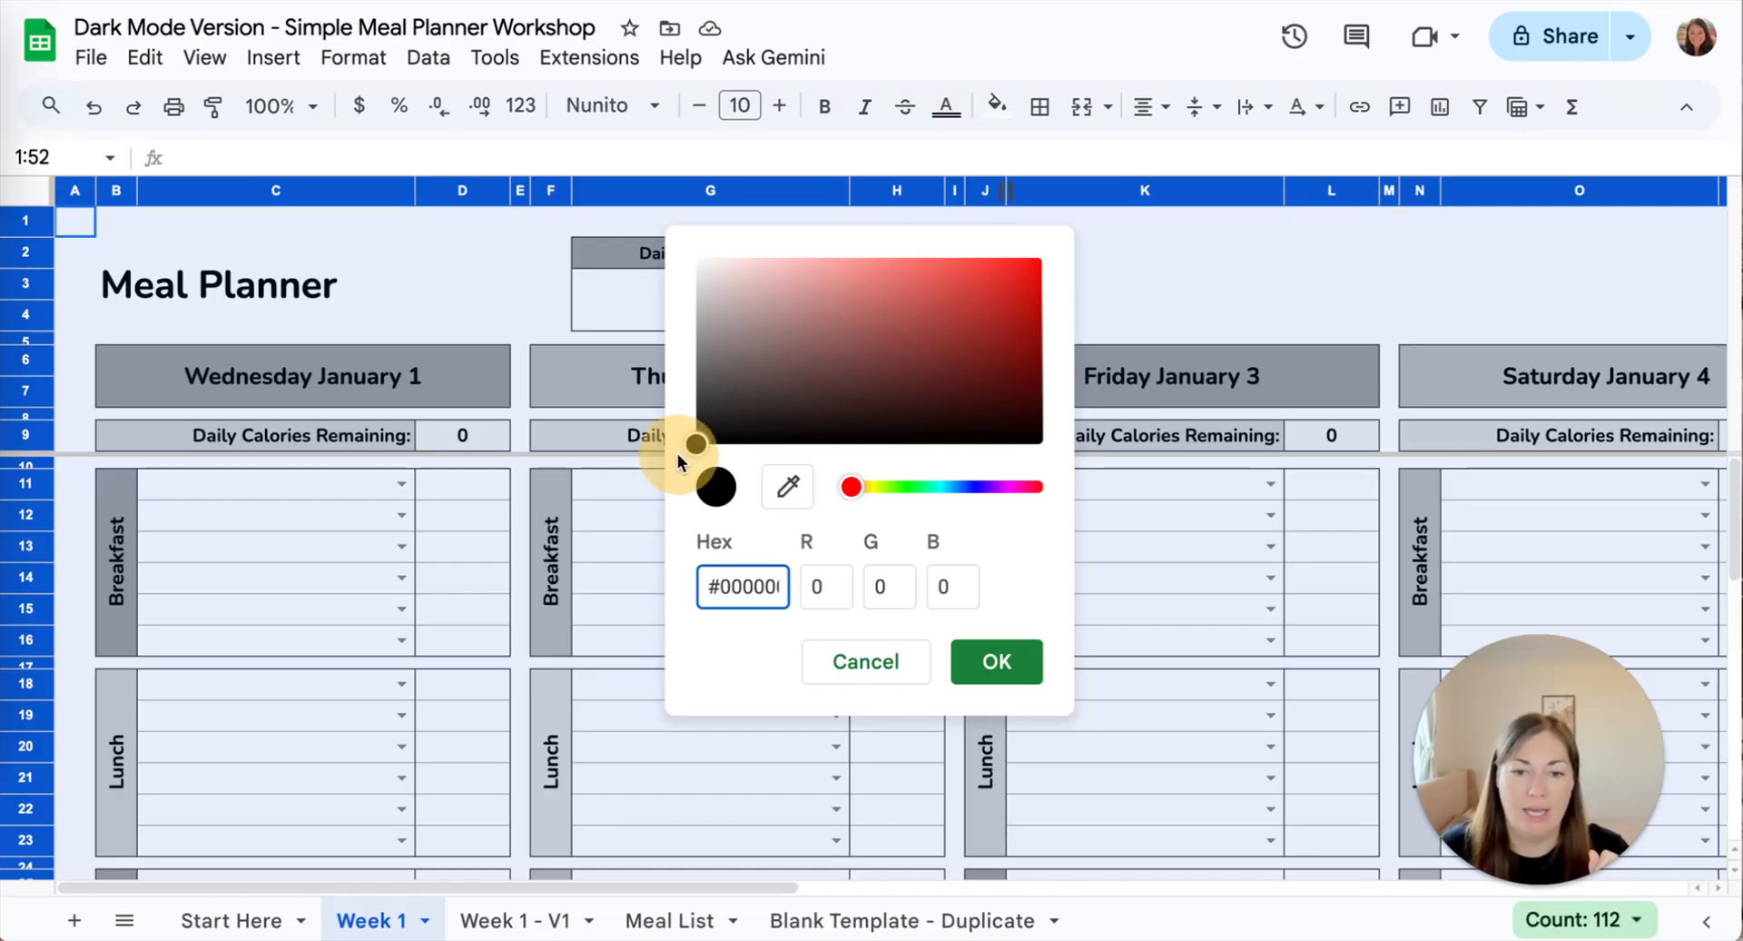
left_click(999, 665)
left_click(829, 516)
left_click(1131, 599)
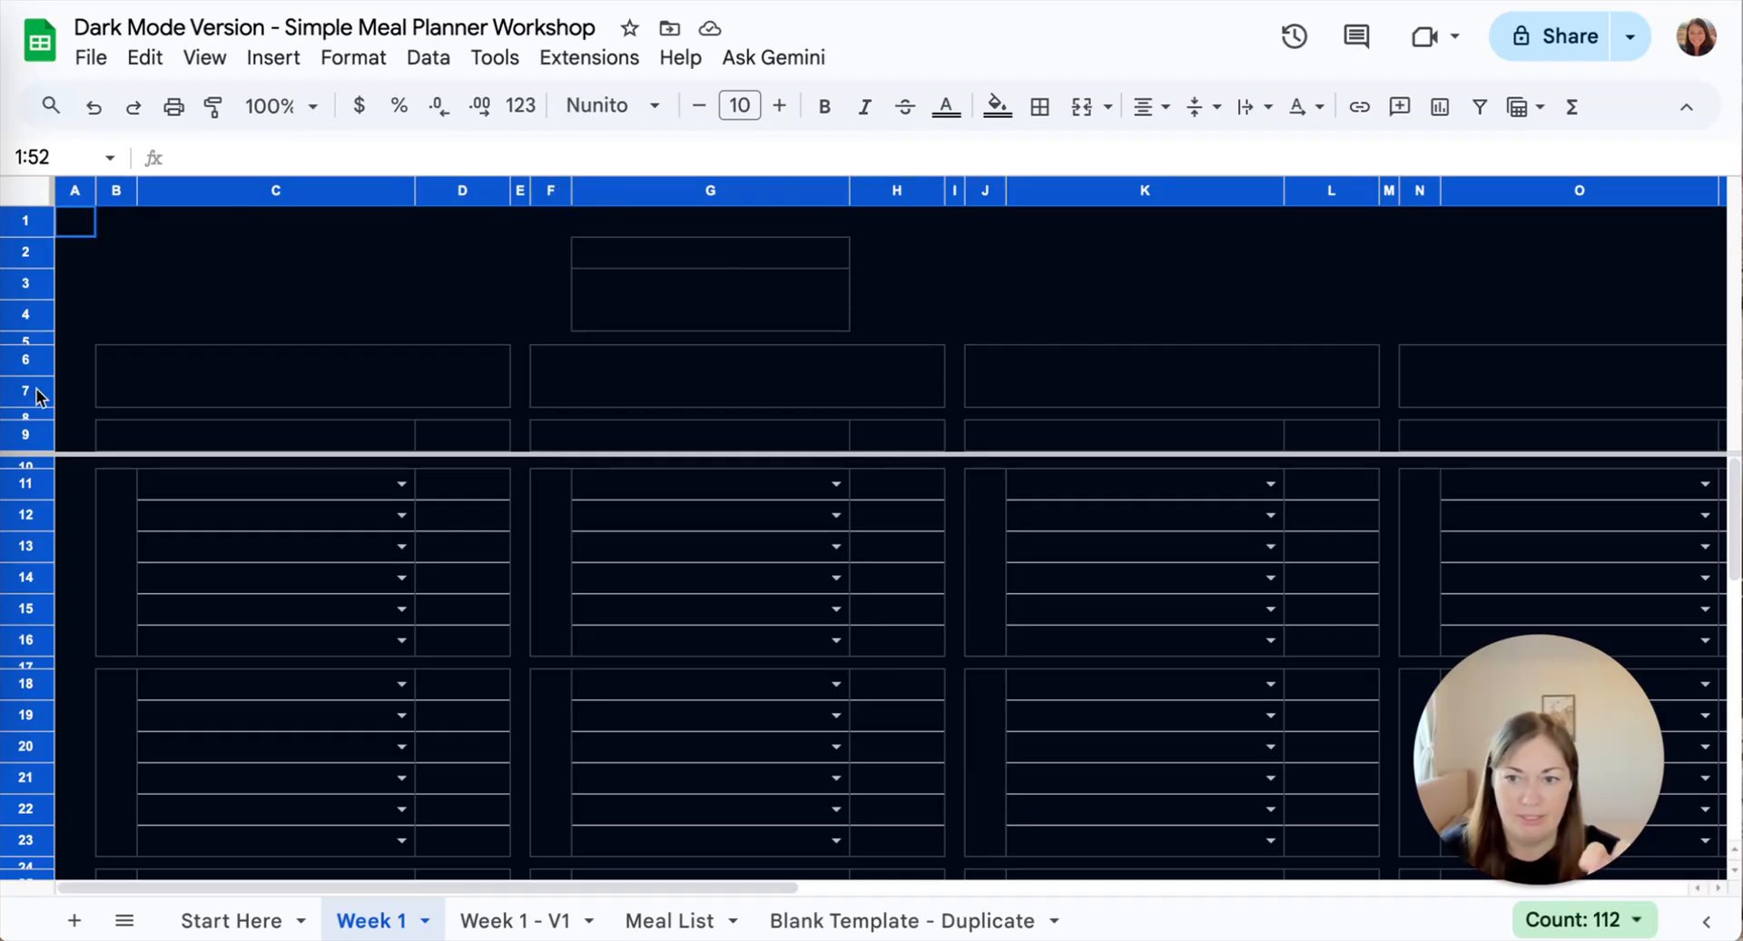
- Set the text color of the entire Week 1 sheet to white and clear the whole-sheet selection
left_click(946, 109)
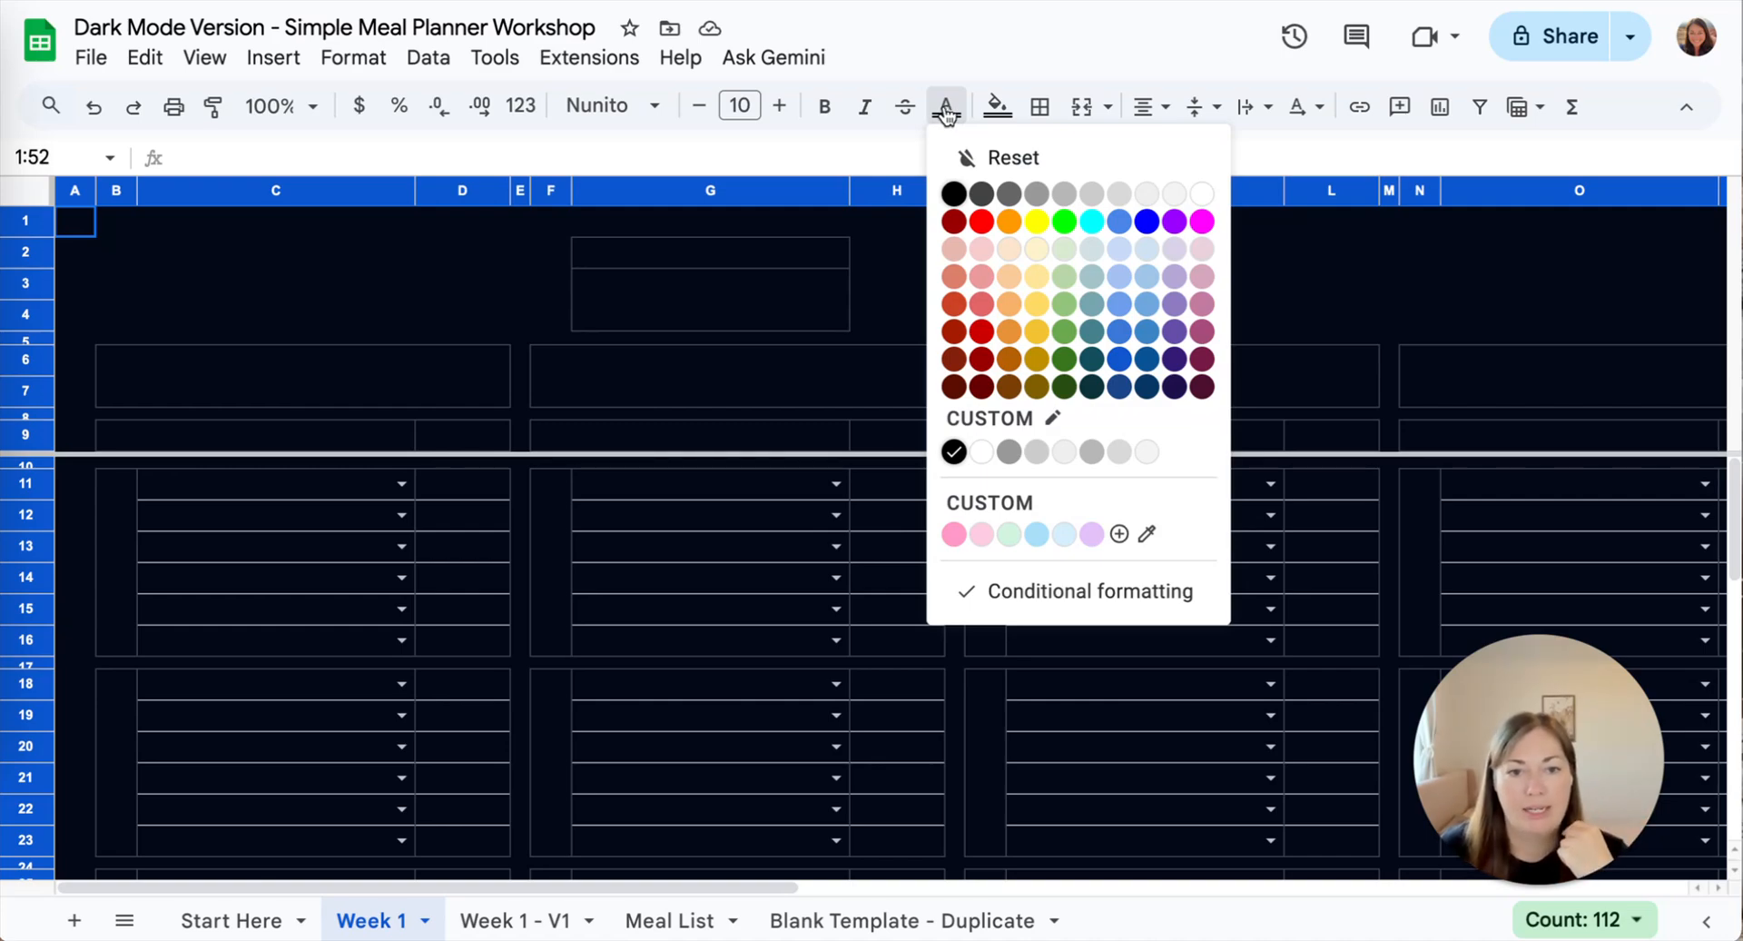
left_click(1201, 193)
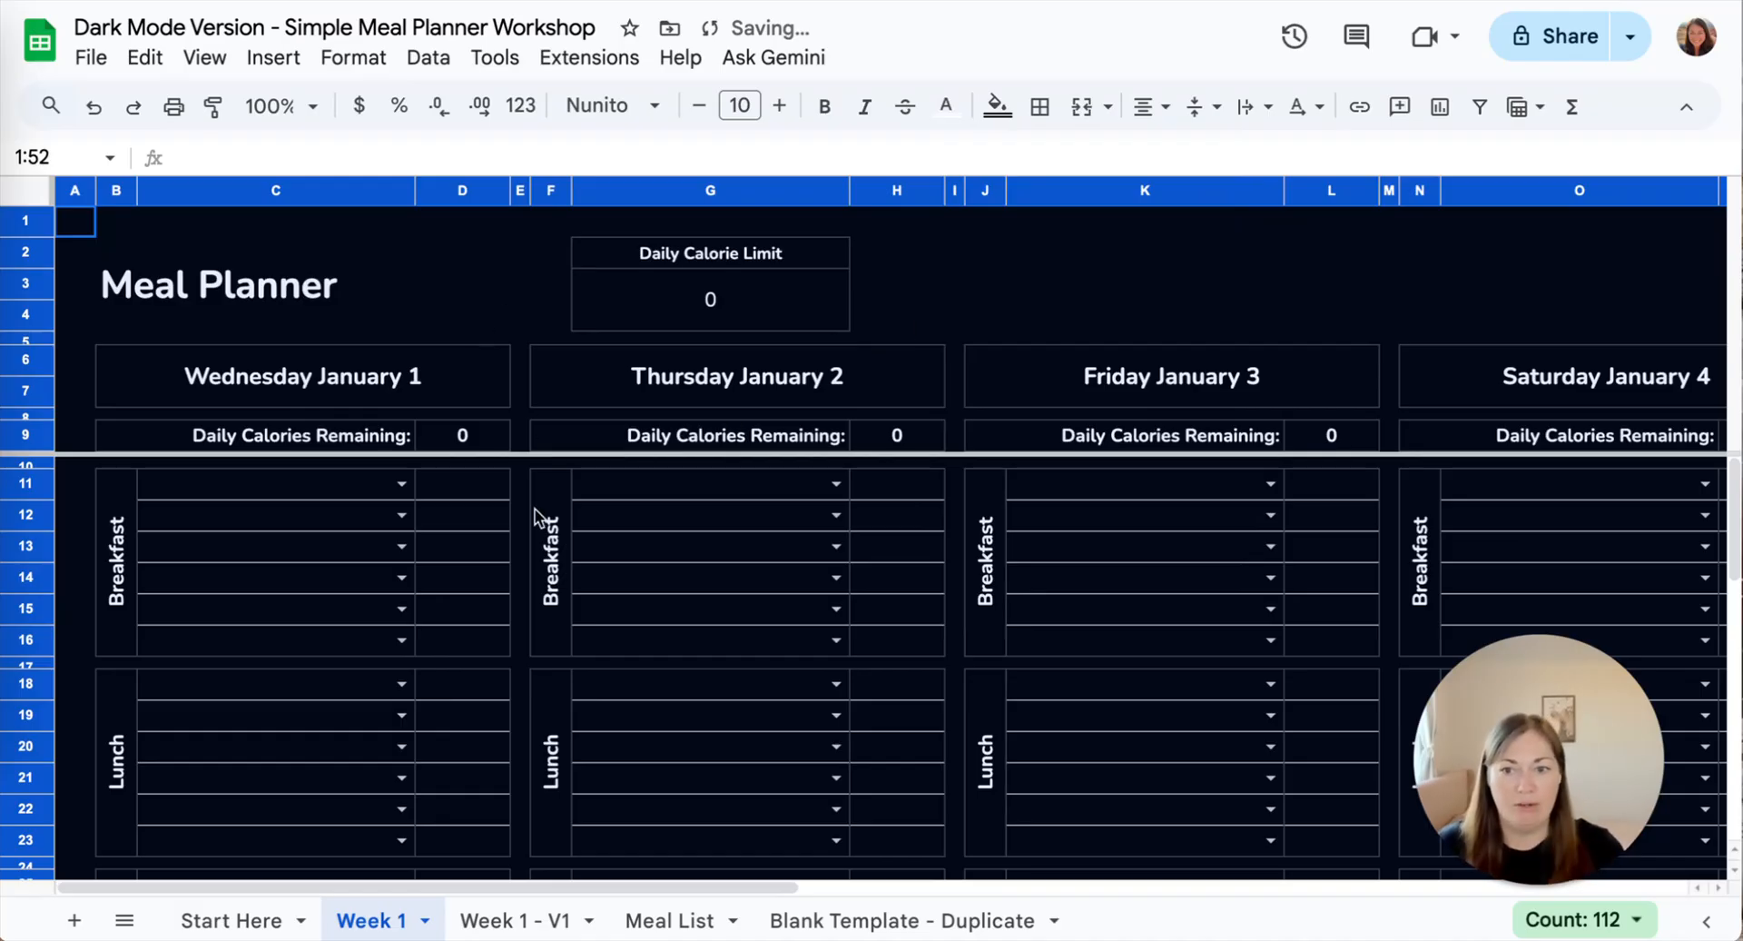
scroll(536, 515, "right", 4)
scroll(536, 516, "right", 2)
scroll(535, 516, "left", 6)
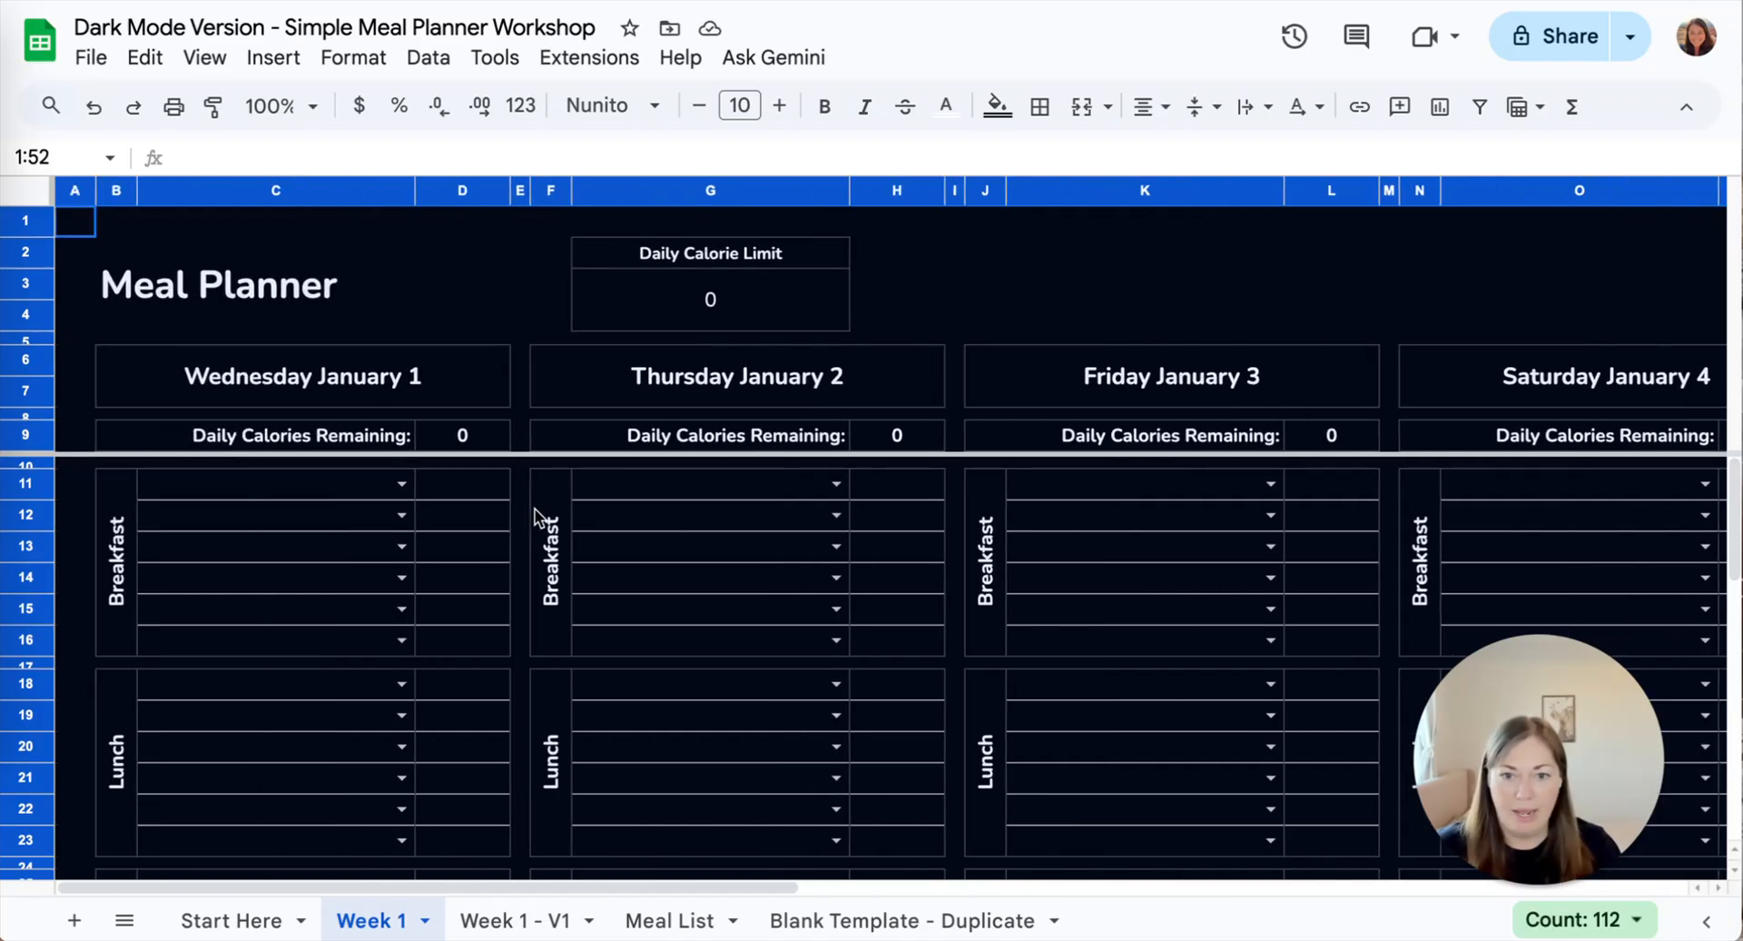
left_click(506, 327)
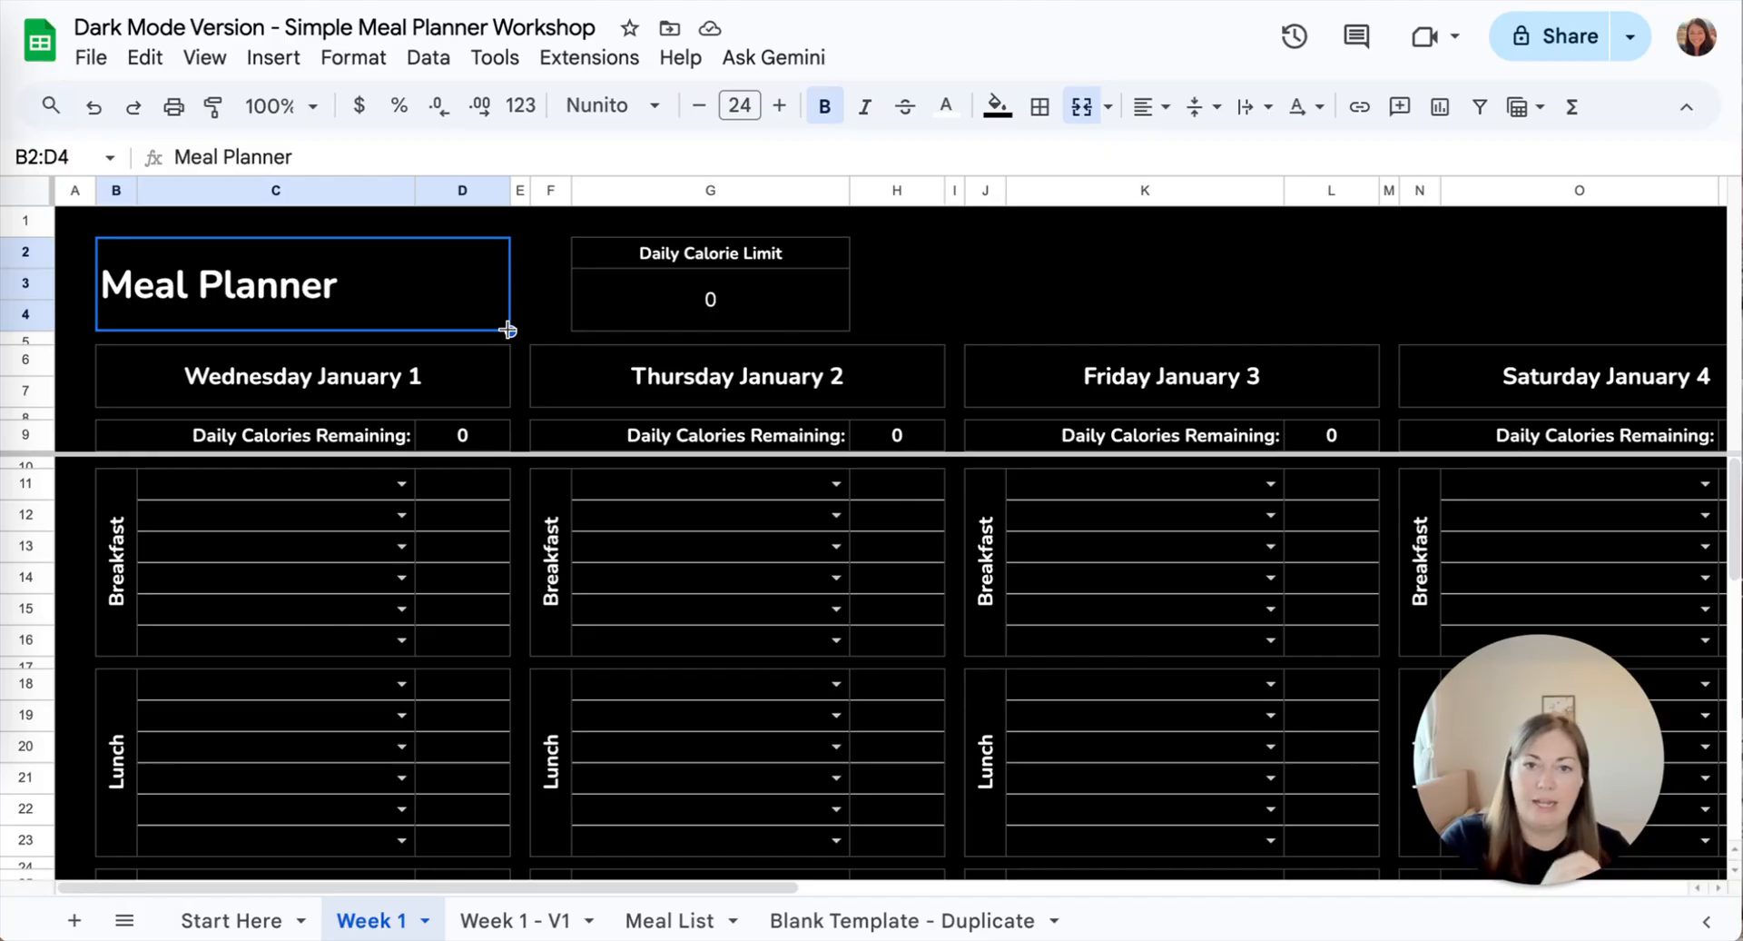
- Try a light yellow text color on the Thursday January 2 header
left_click(765, 394)
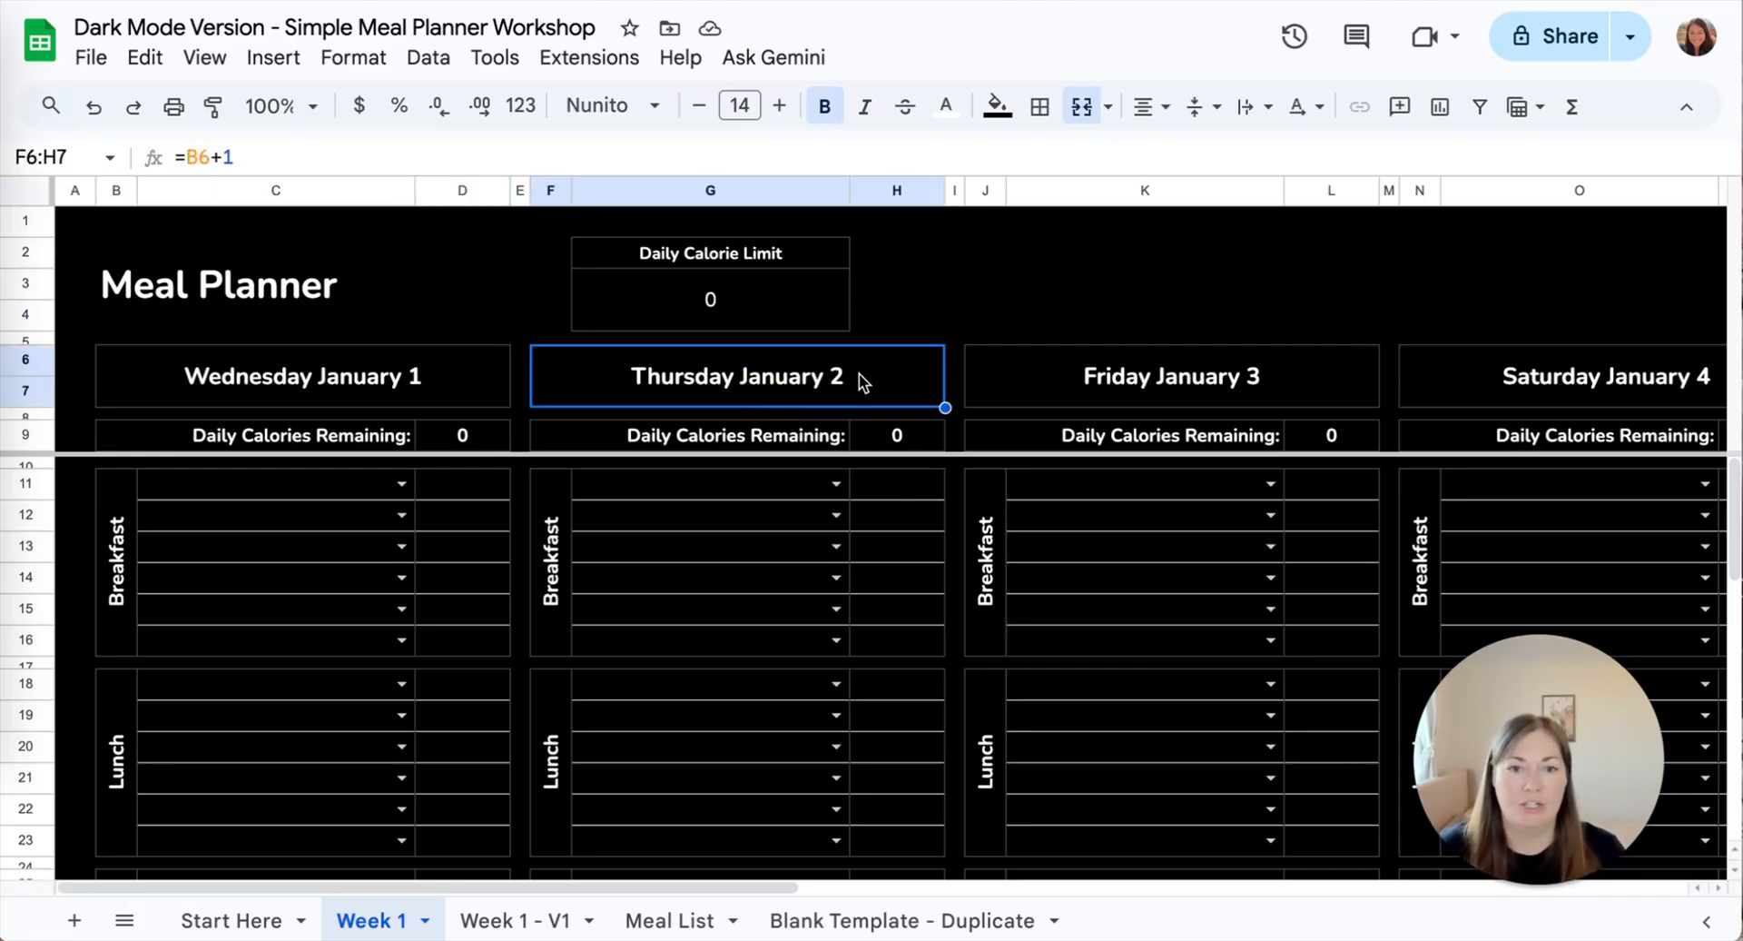
left_click(946, 107)
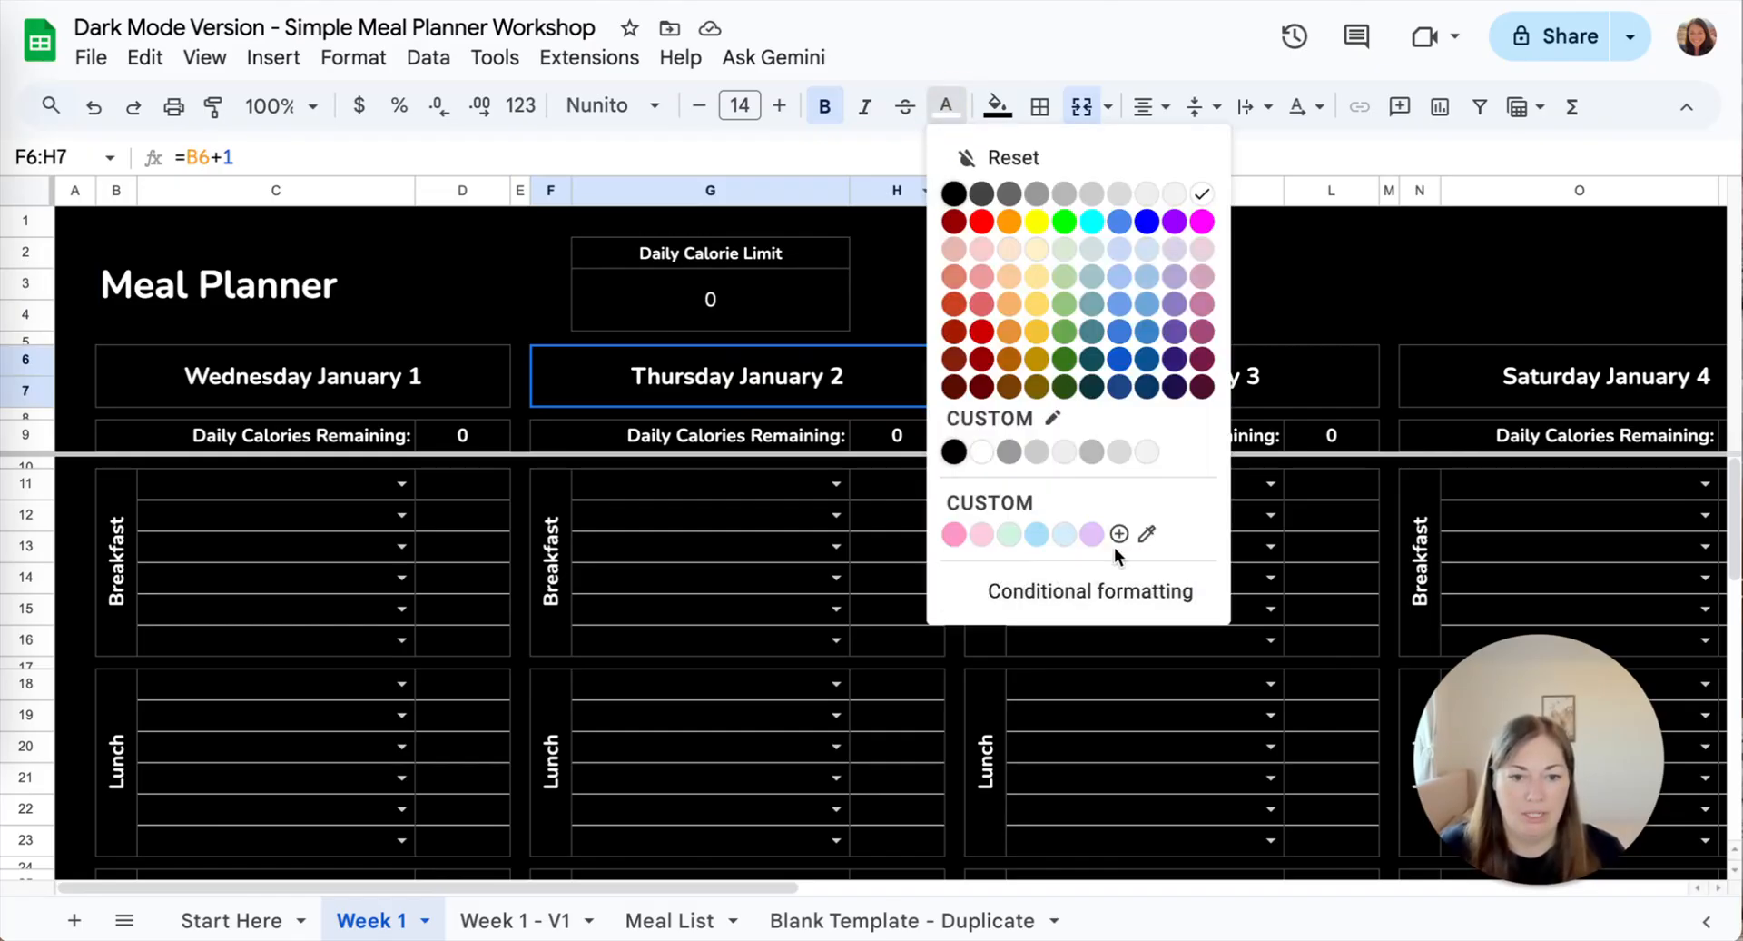
left_click(1033, 248)
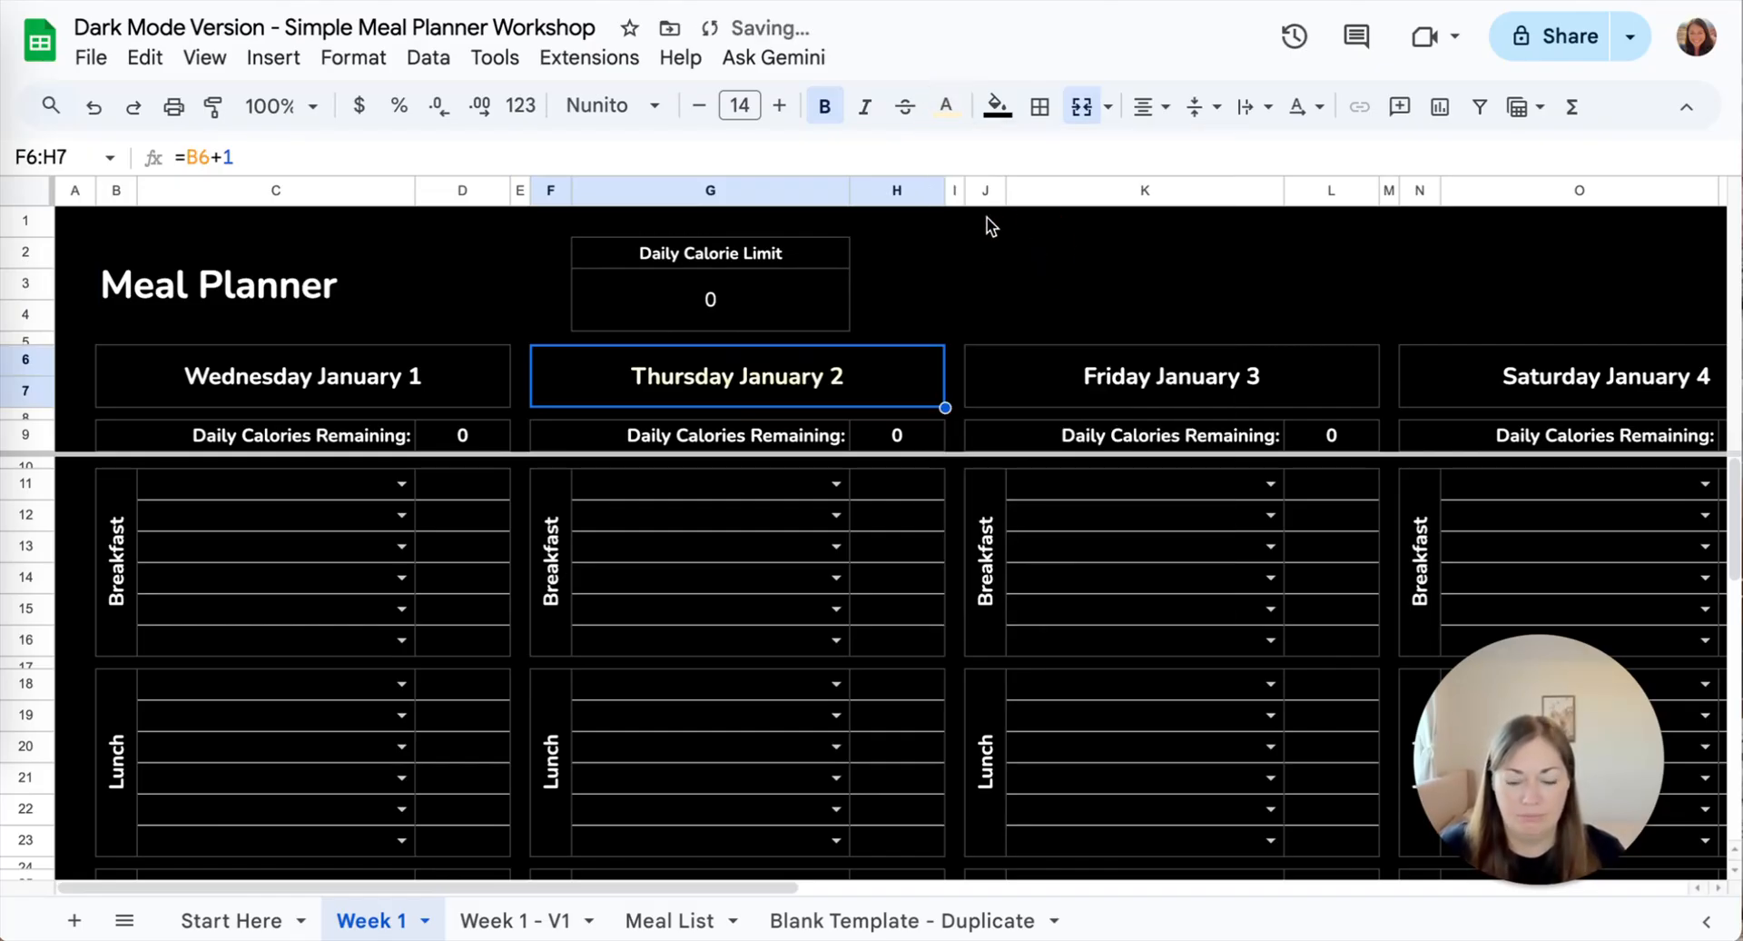
left_click(997, 111)
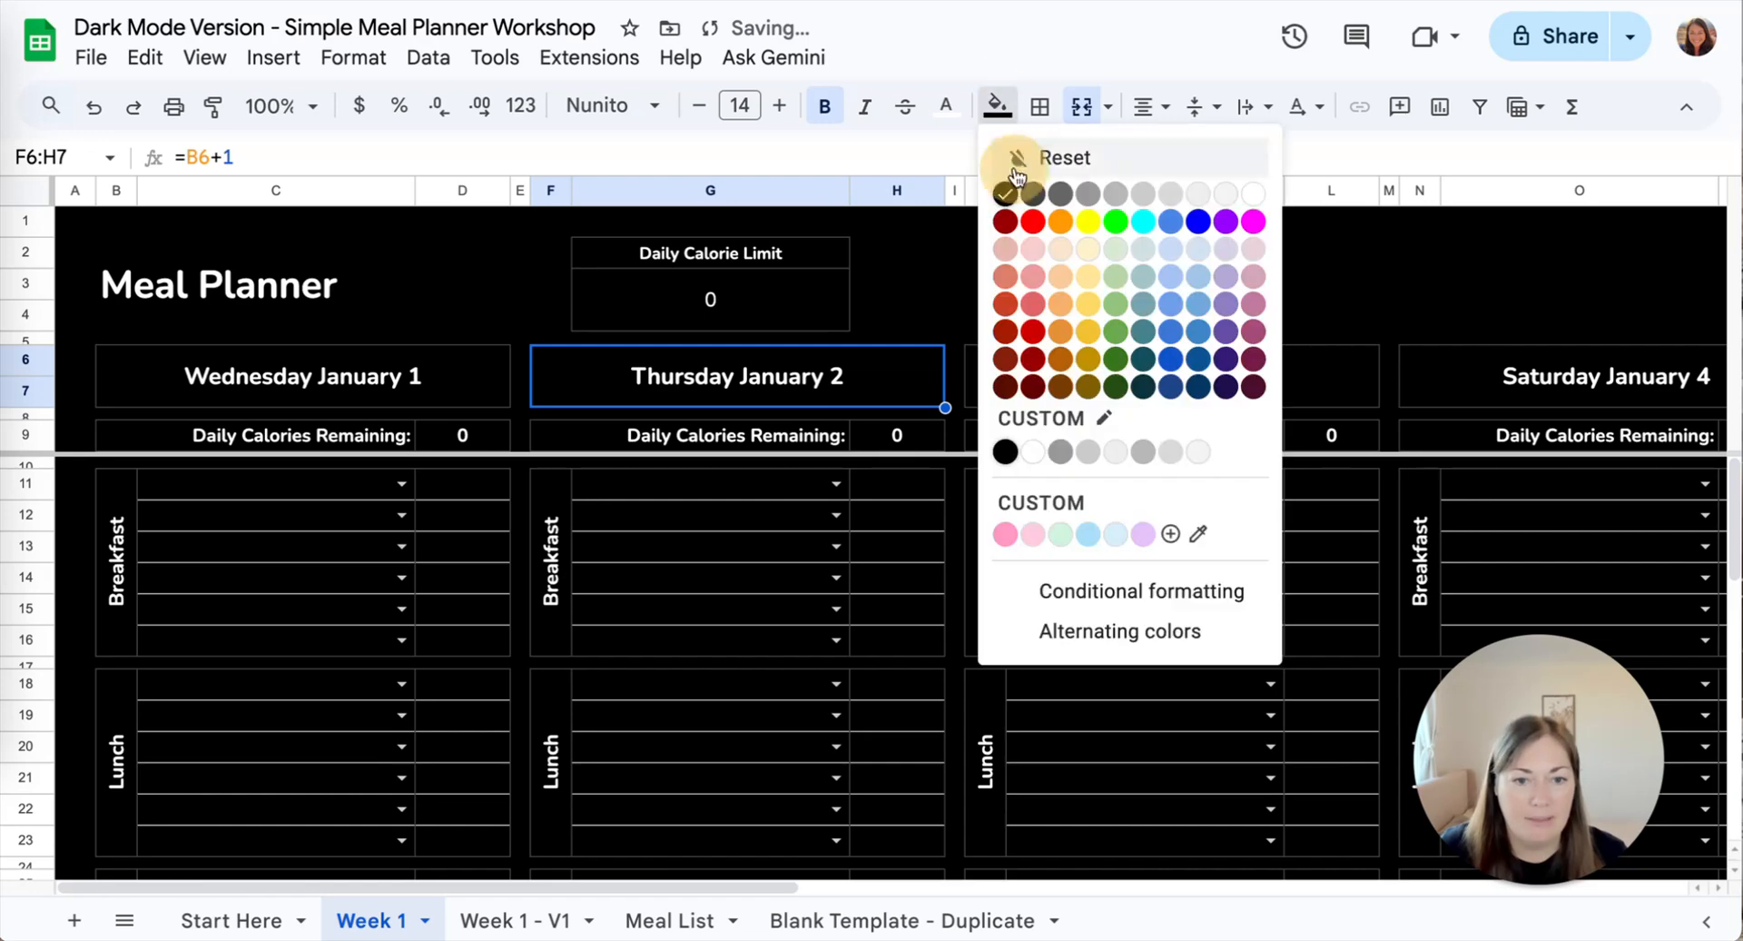
left_click(1171, 533)
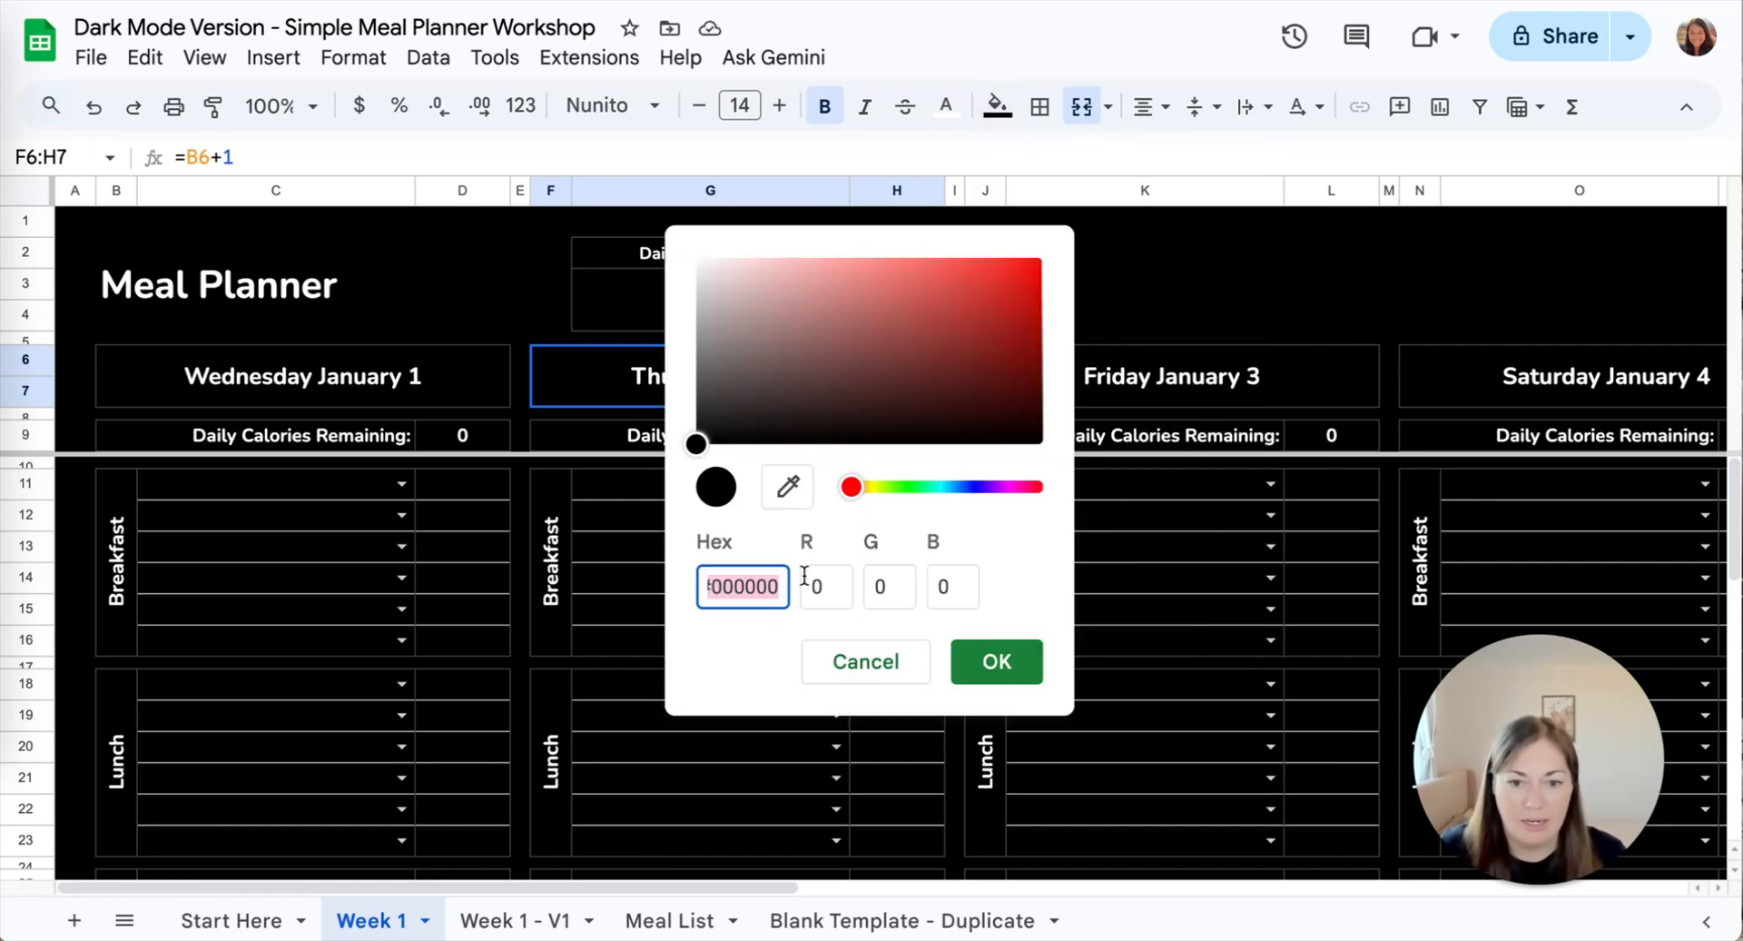
left_click(865, 661)
- Fill the Thursday January 2 header with light yellow and set its text color to black
left_click(996, 107)
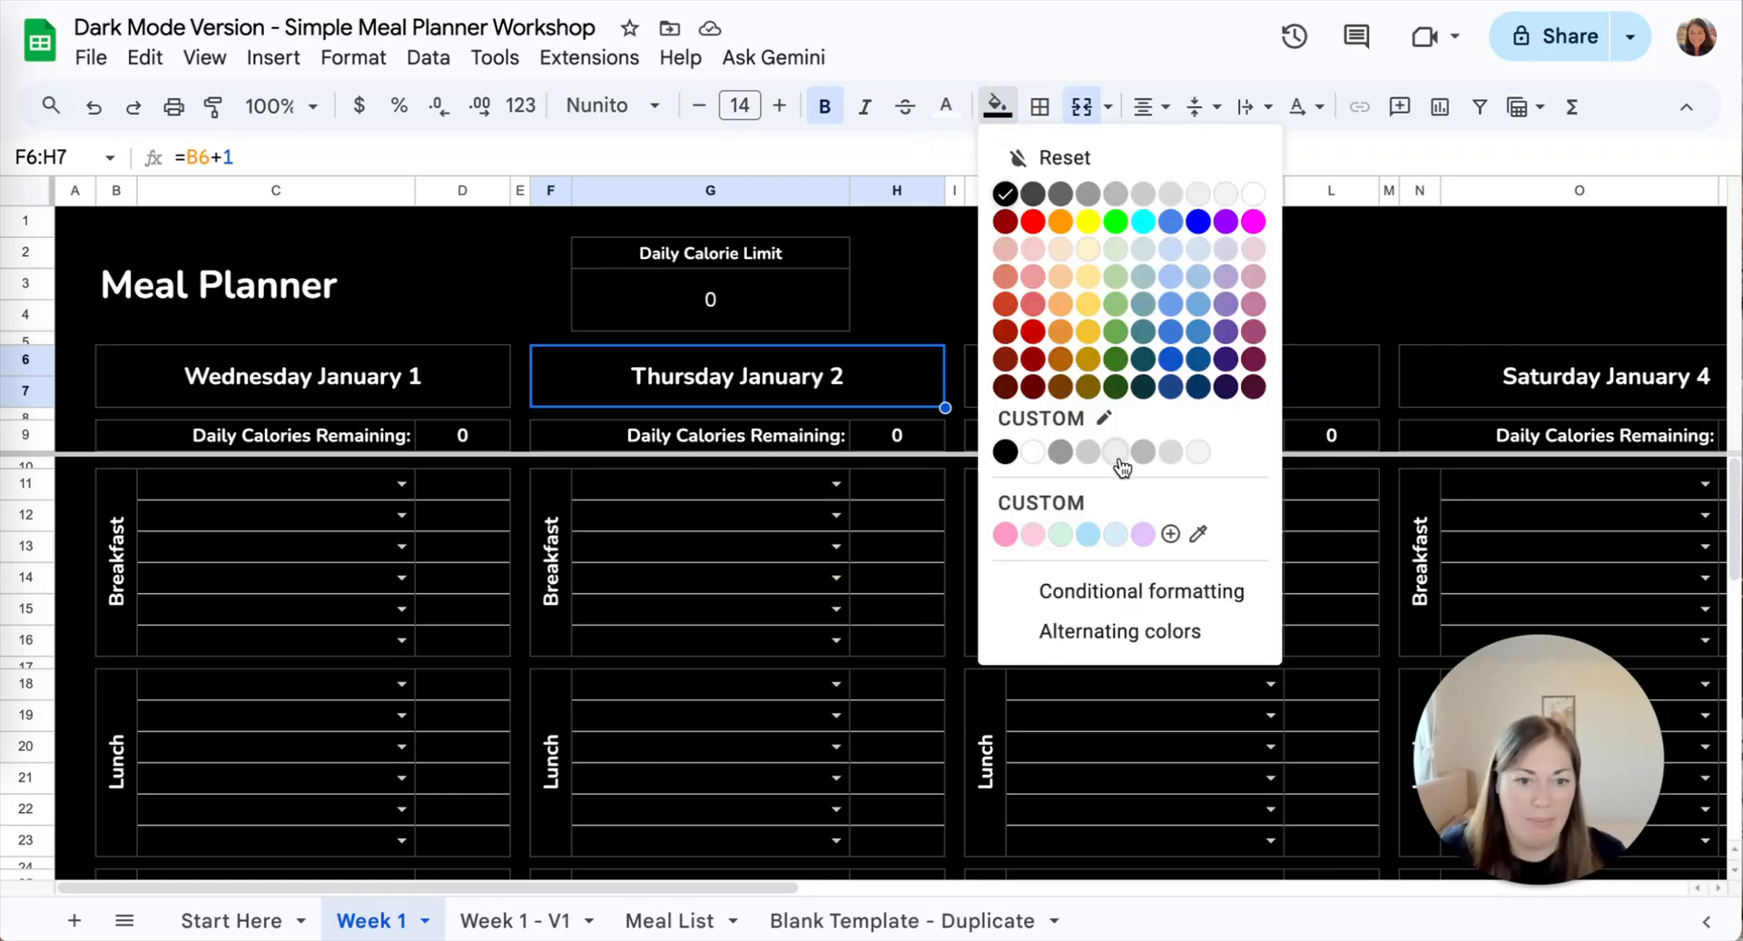
left_click(1088, 251)
left_click(555, 310)
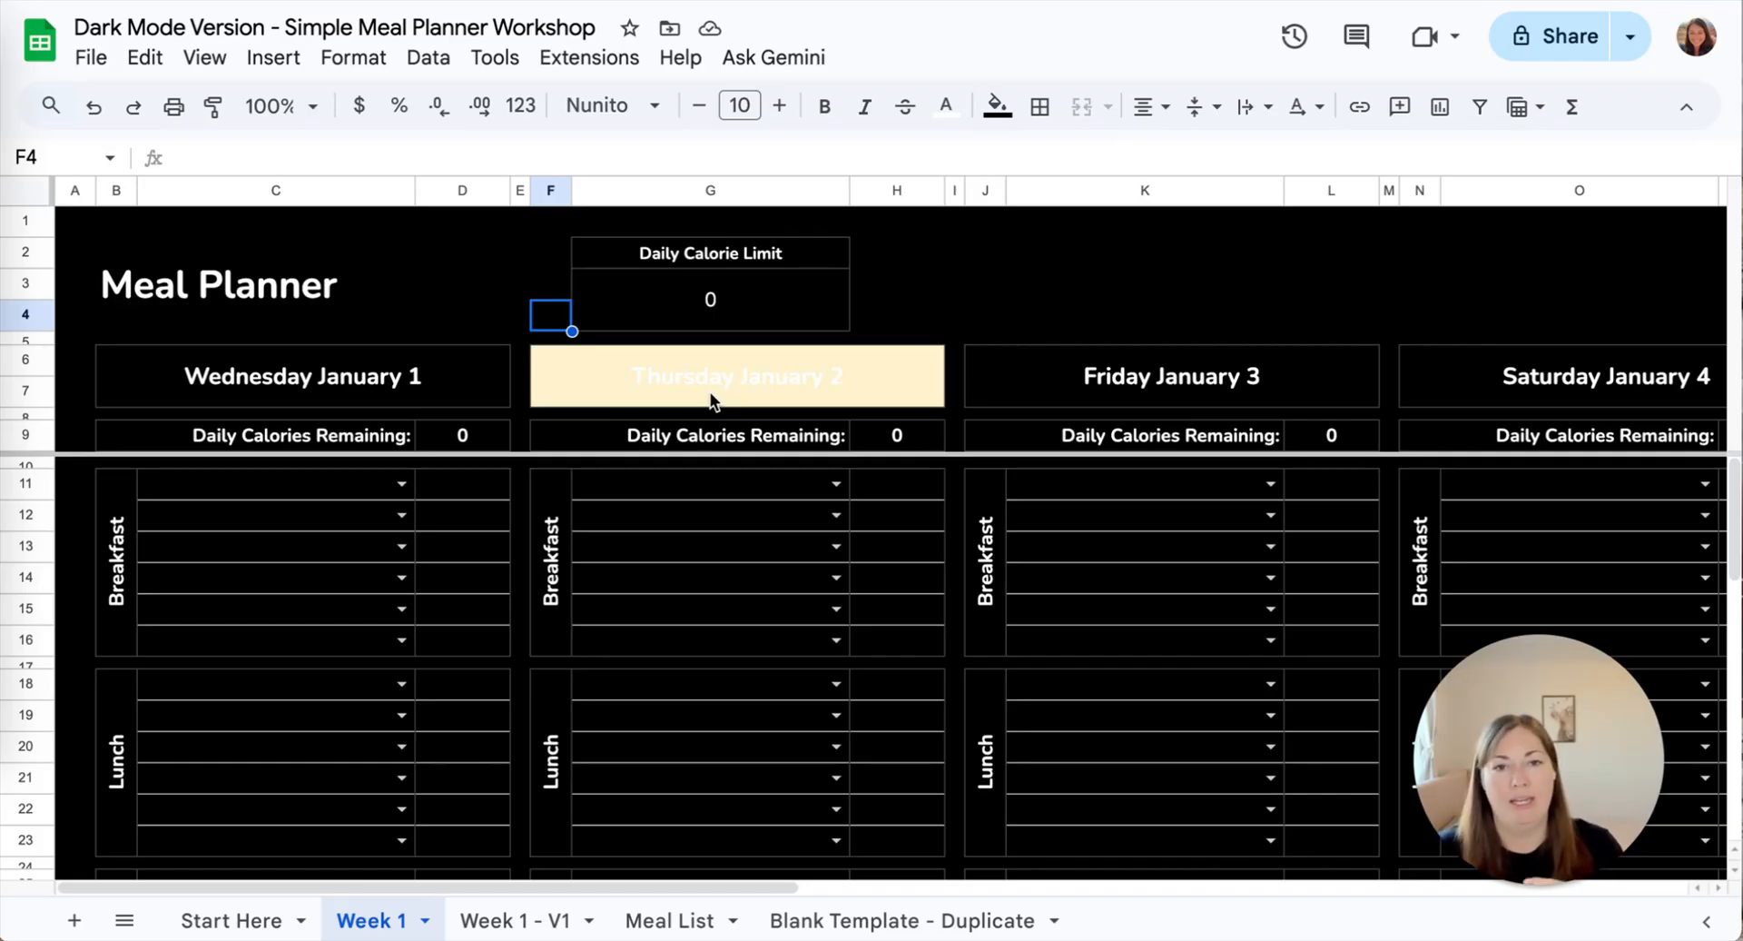
left_click(733, 377)
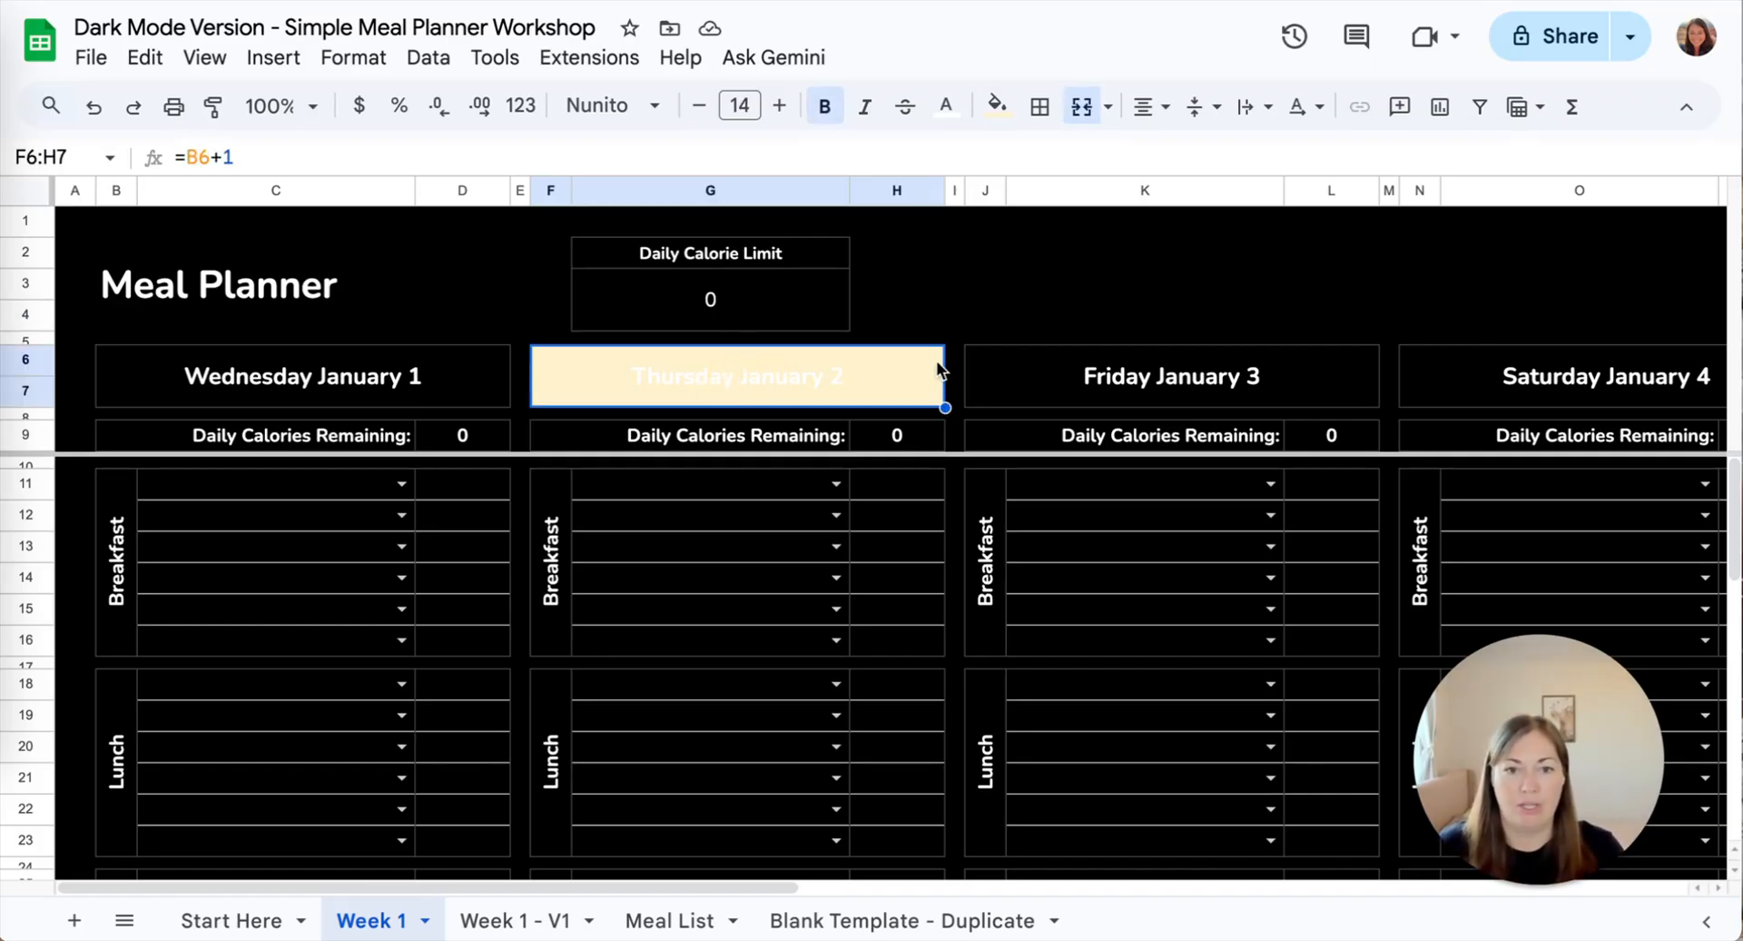
left_click(947, 106)
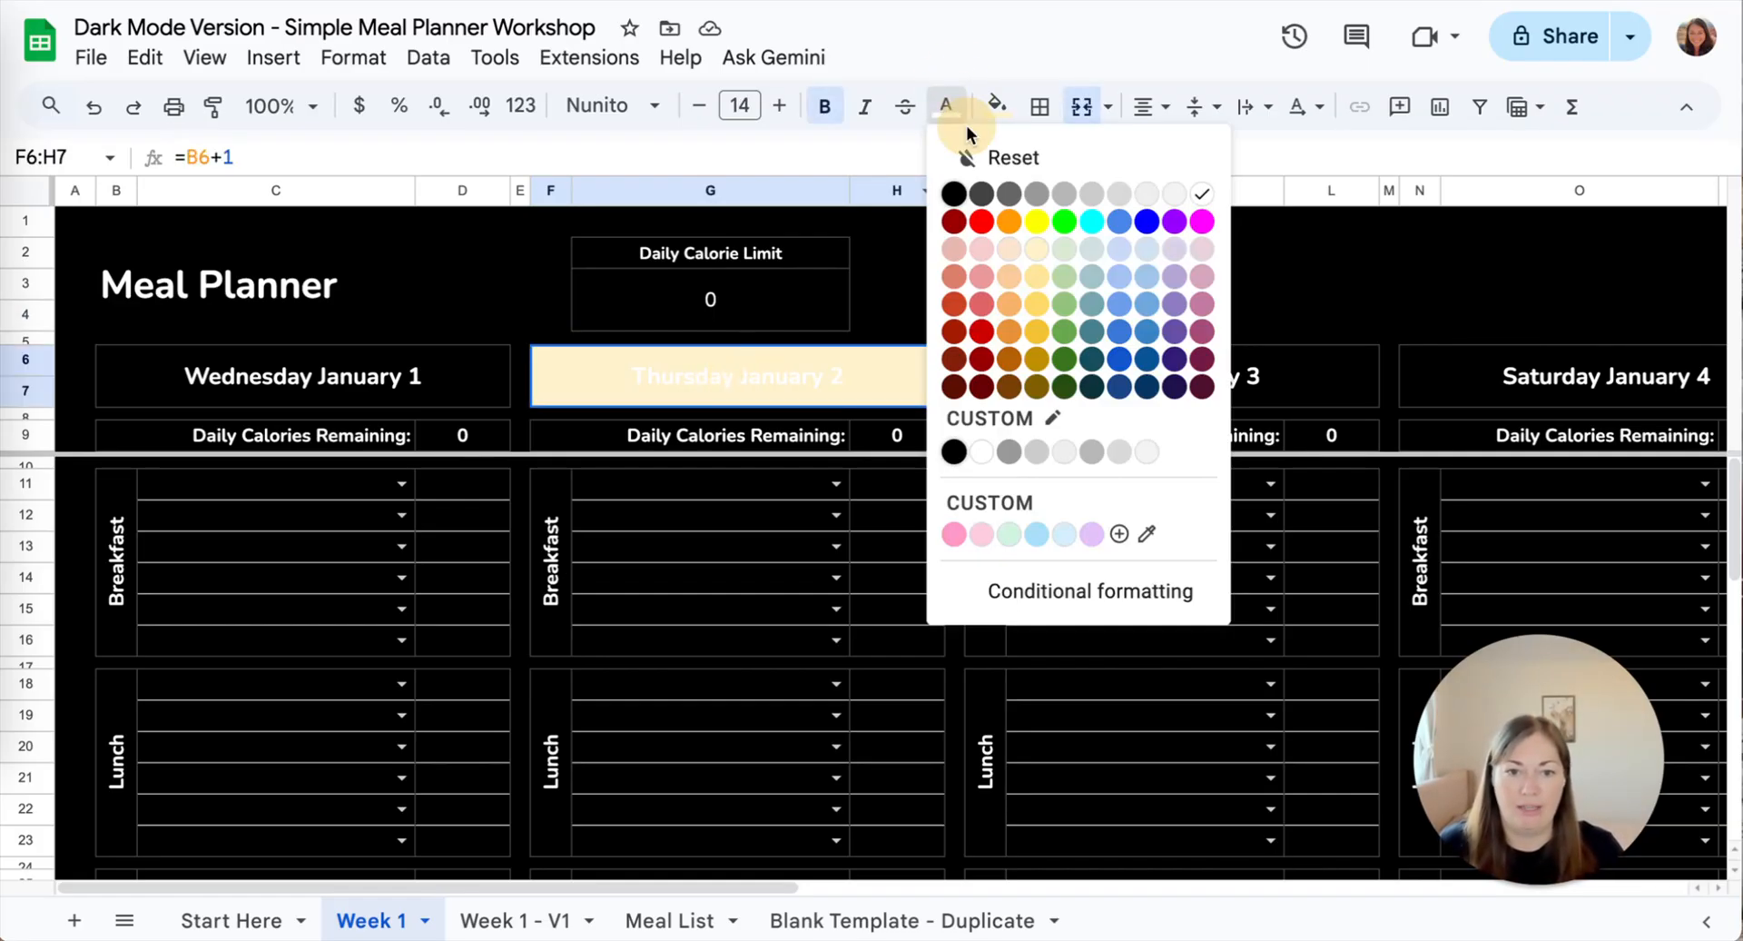
left_click(953, 190)
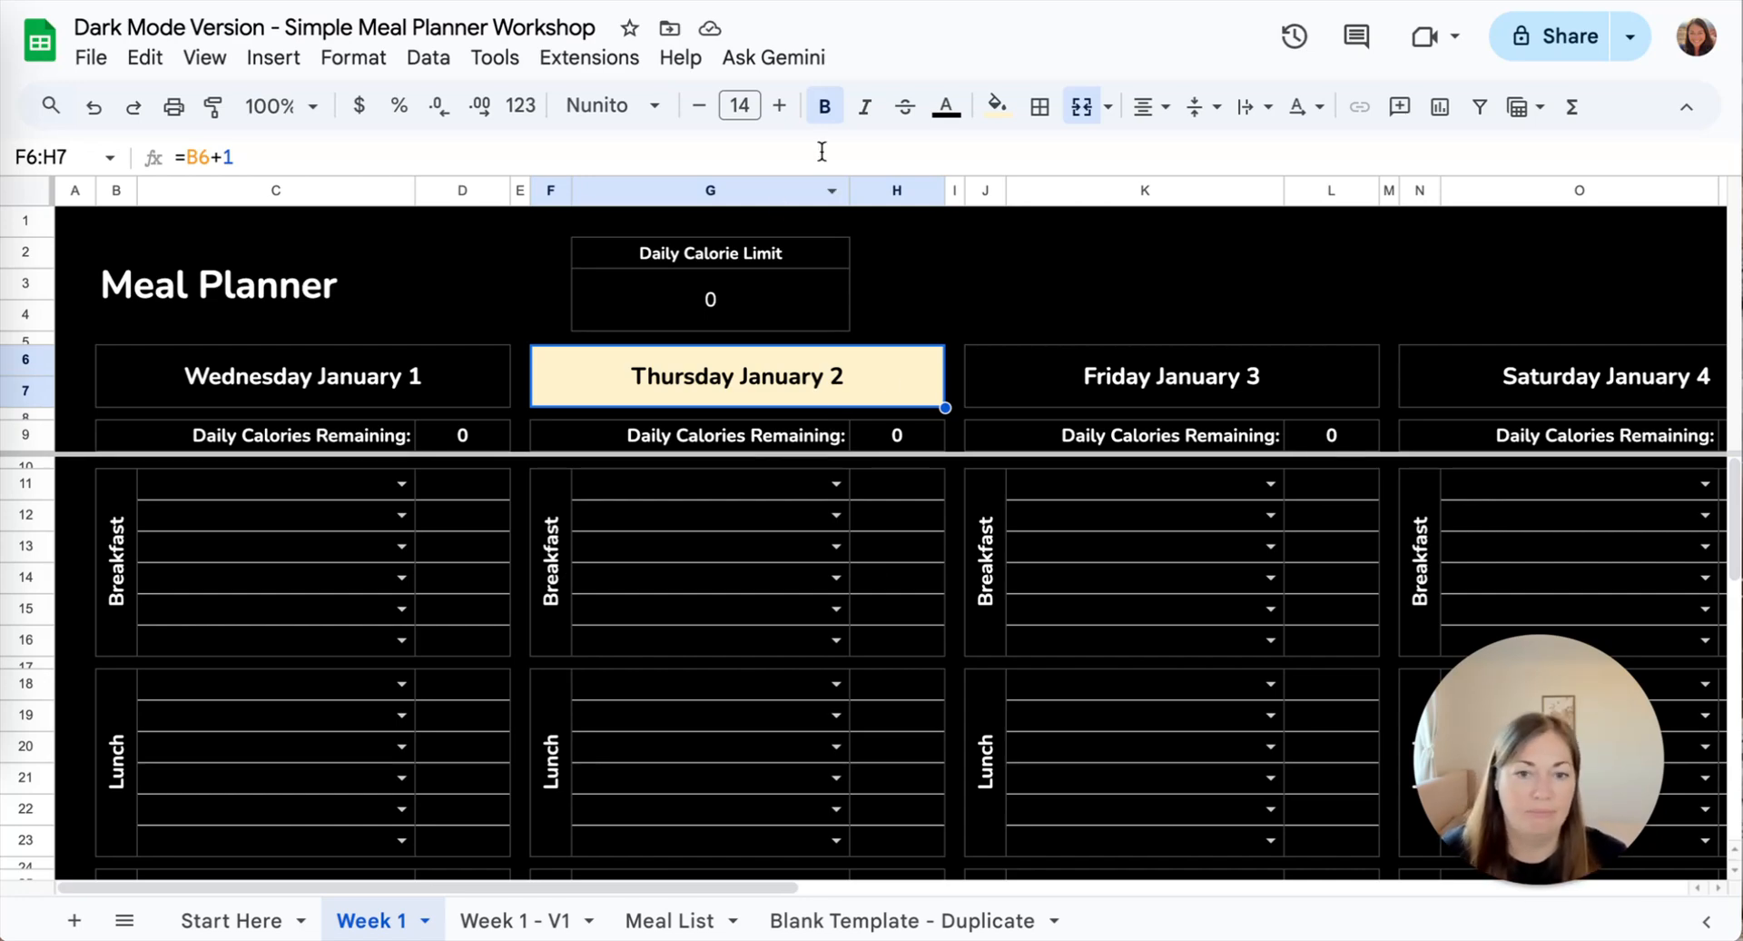
- Undo the black text and light yellow fill on the Thursday January 2 header
key("ctrl+z")
key("ctrl+z")
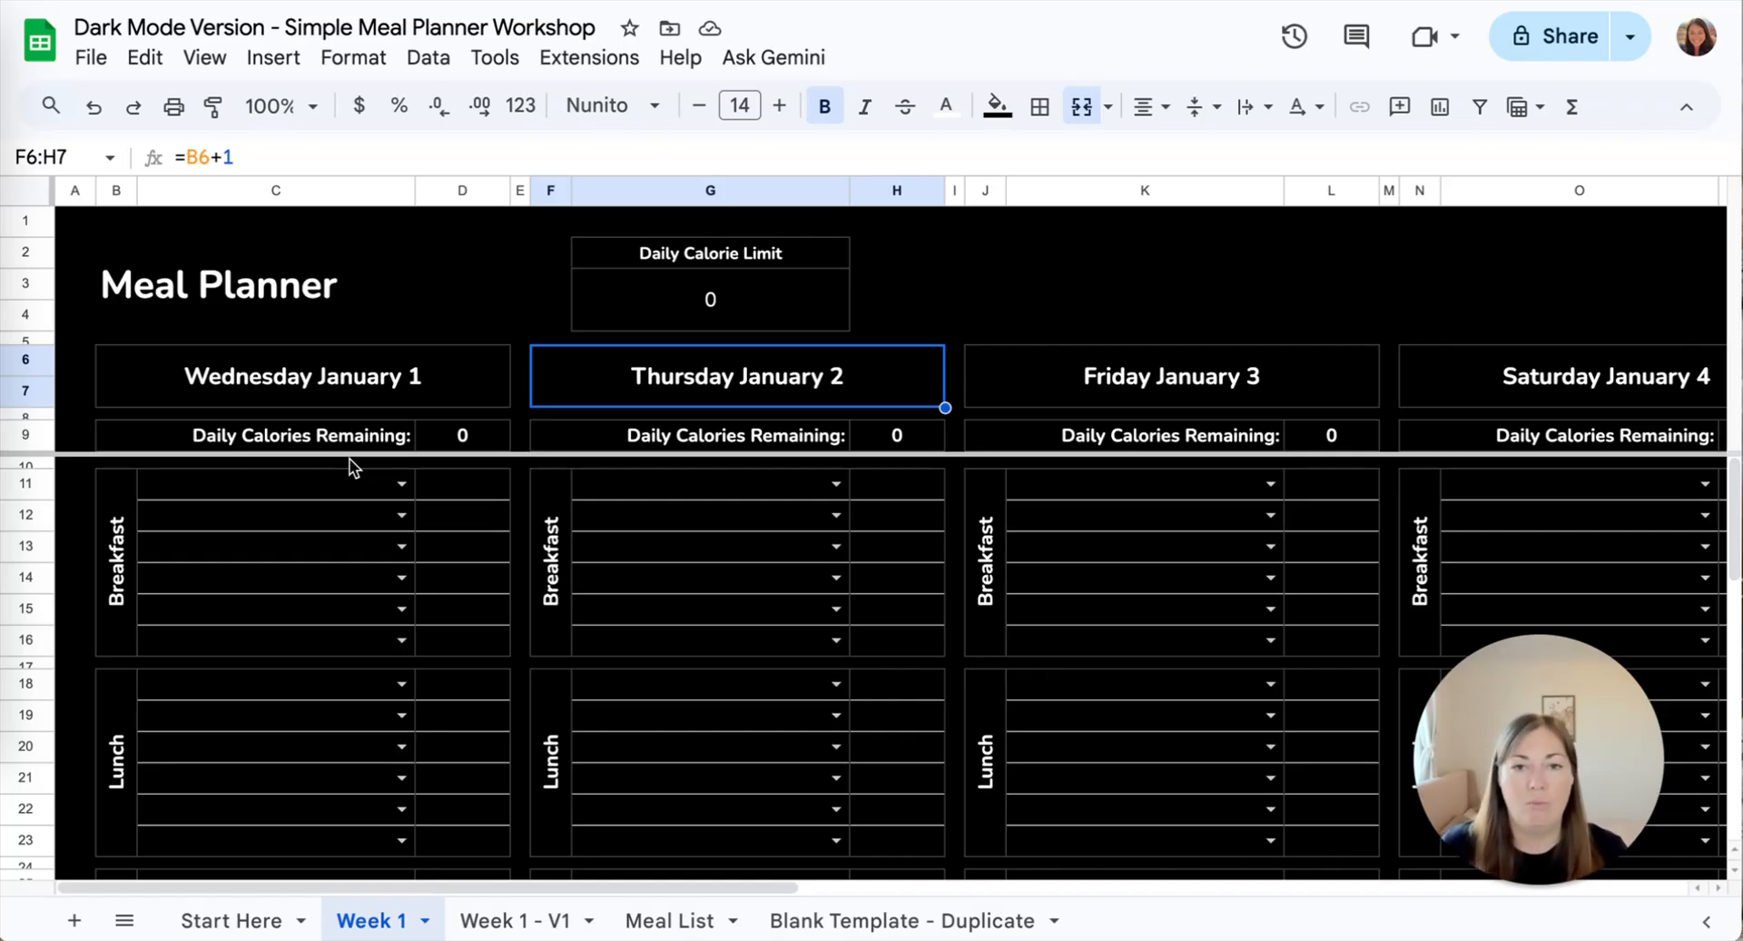
- Apply thin solid borders in light gray 3 to all sides of the Wednesday January 1 header
left_click(359, 377)
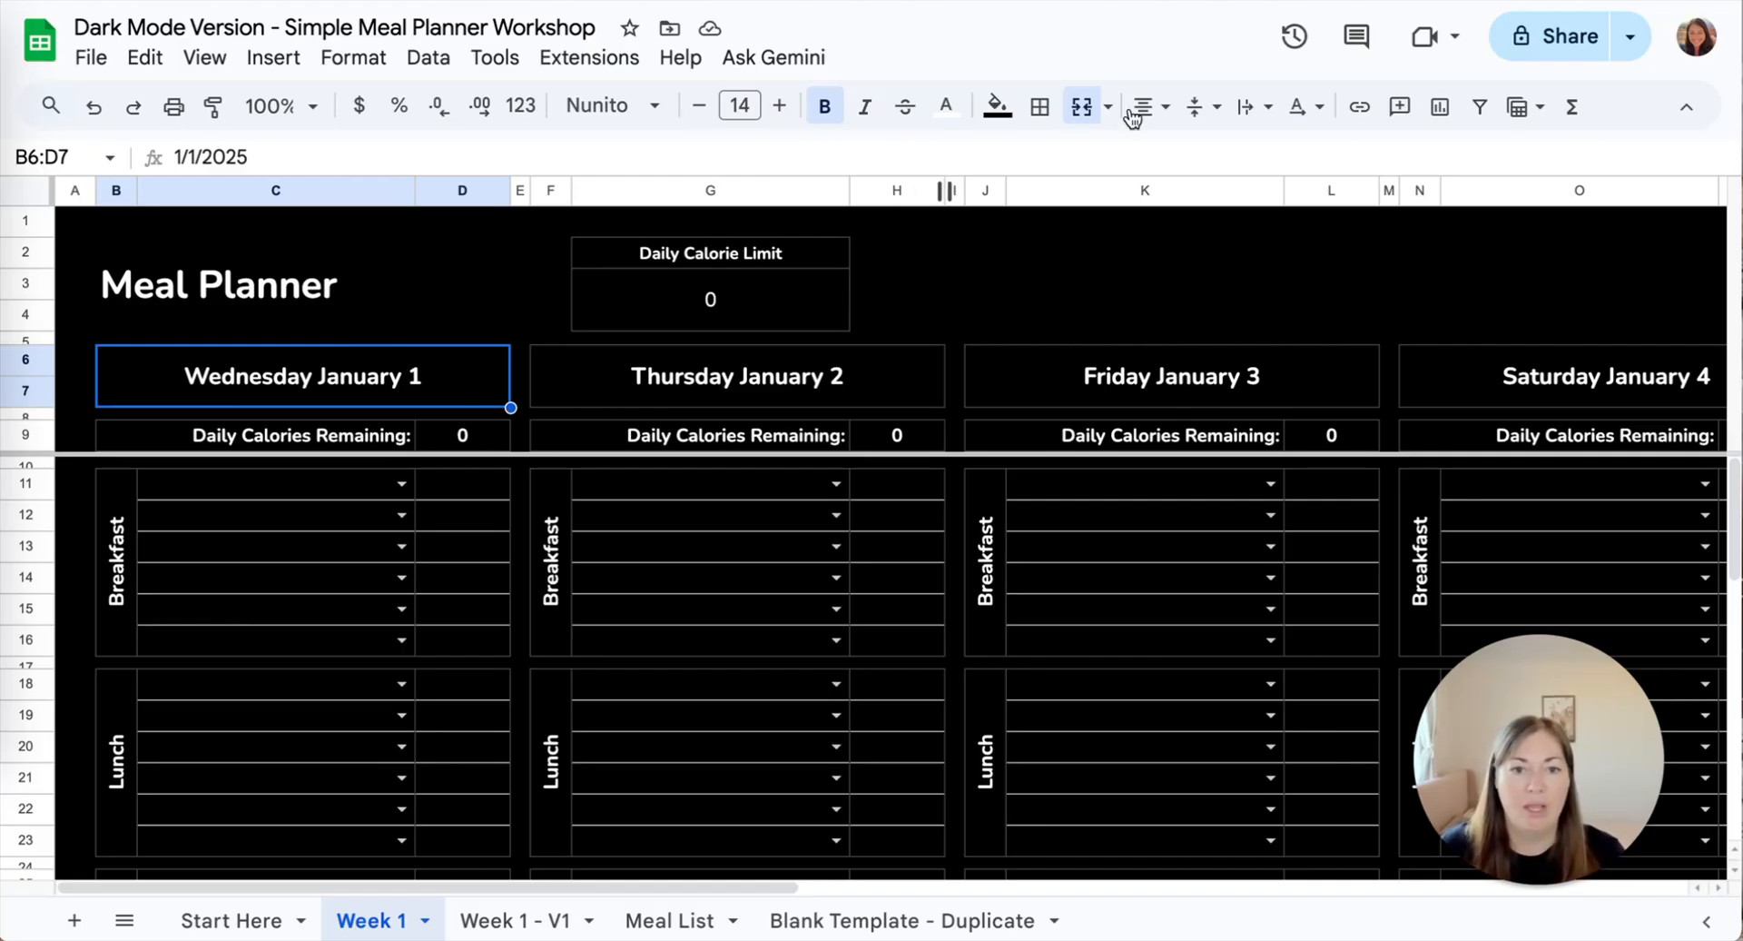
left_click(1040, 107)
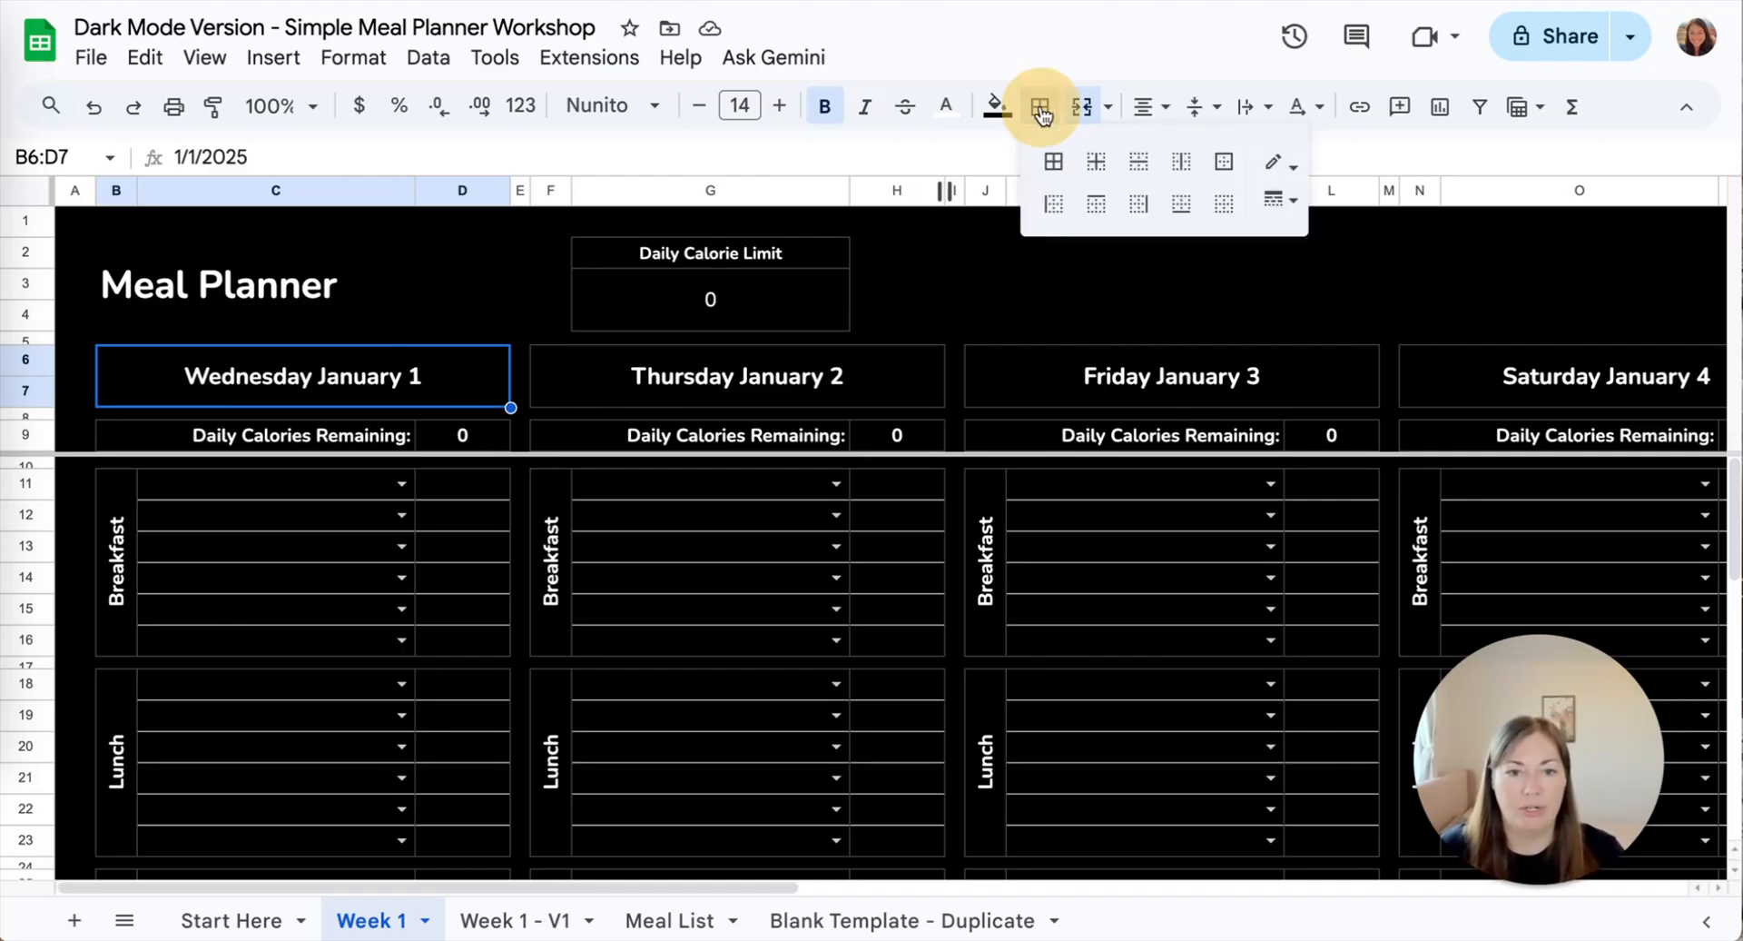
left_click(1278, 165)
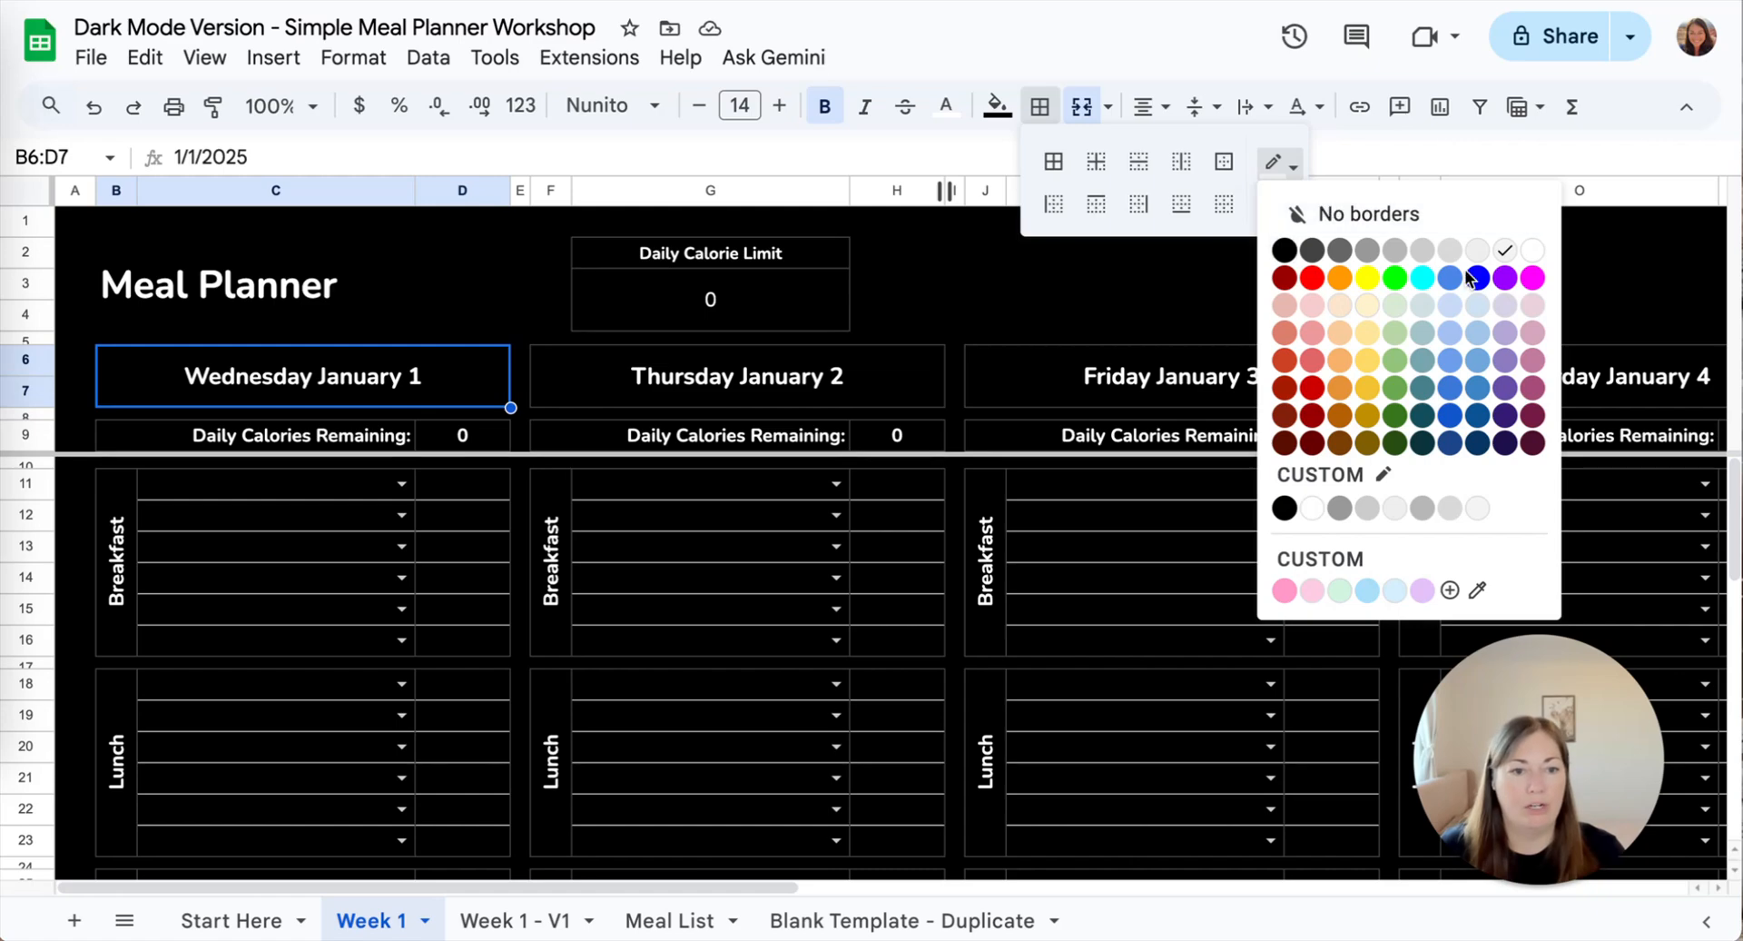
left_click(1533, 253)
left_click(1276, 199)
left_click(1280, 168)
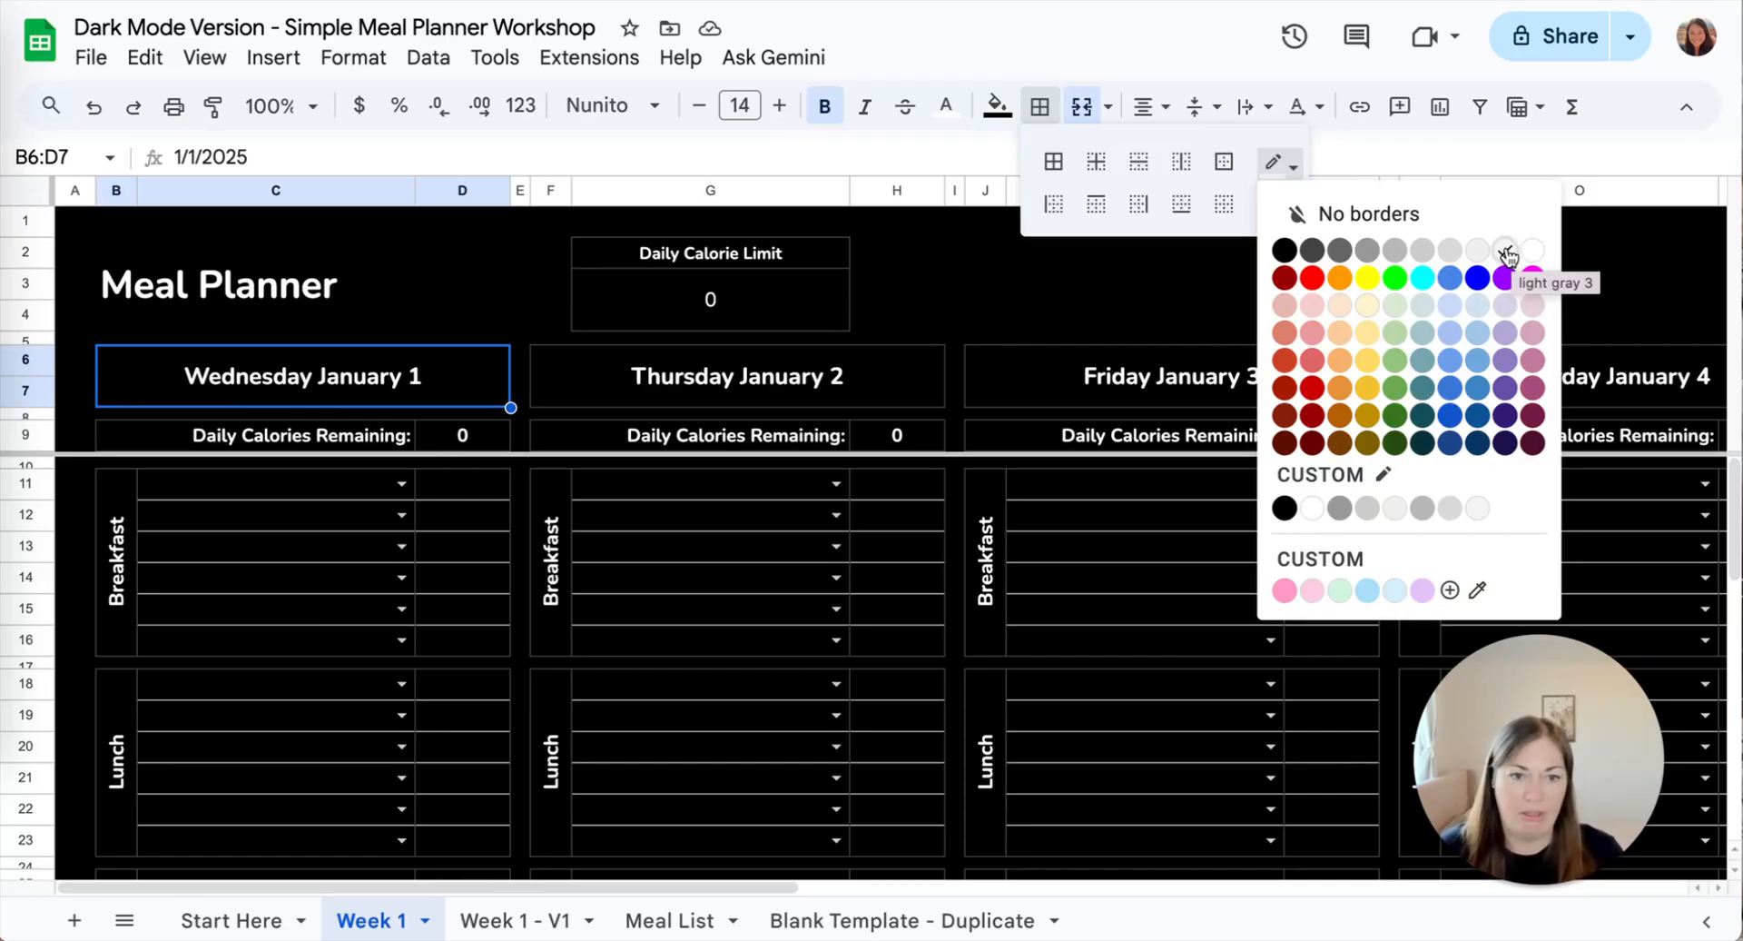
left_click(1282, 161)
left_click(1273, 204)
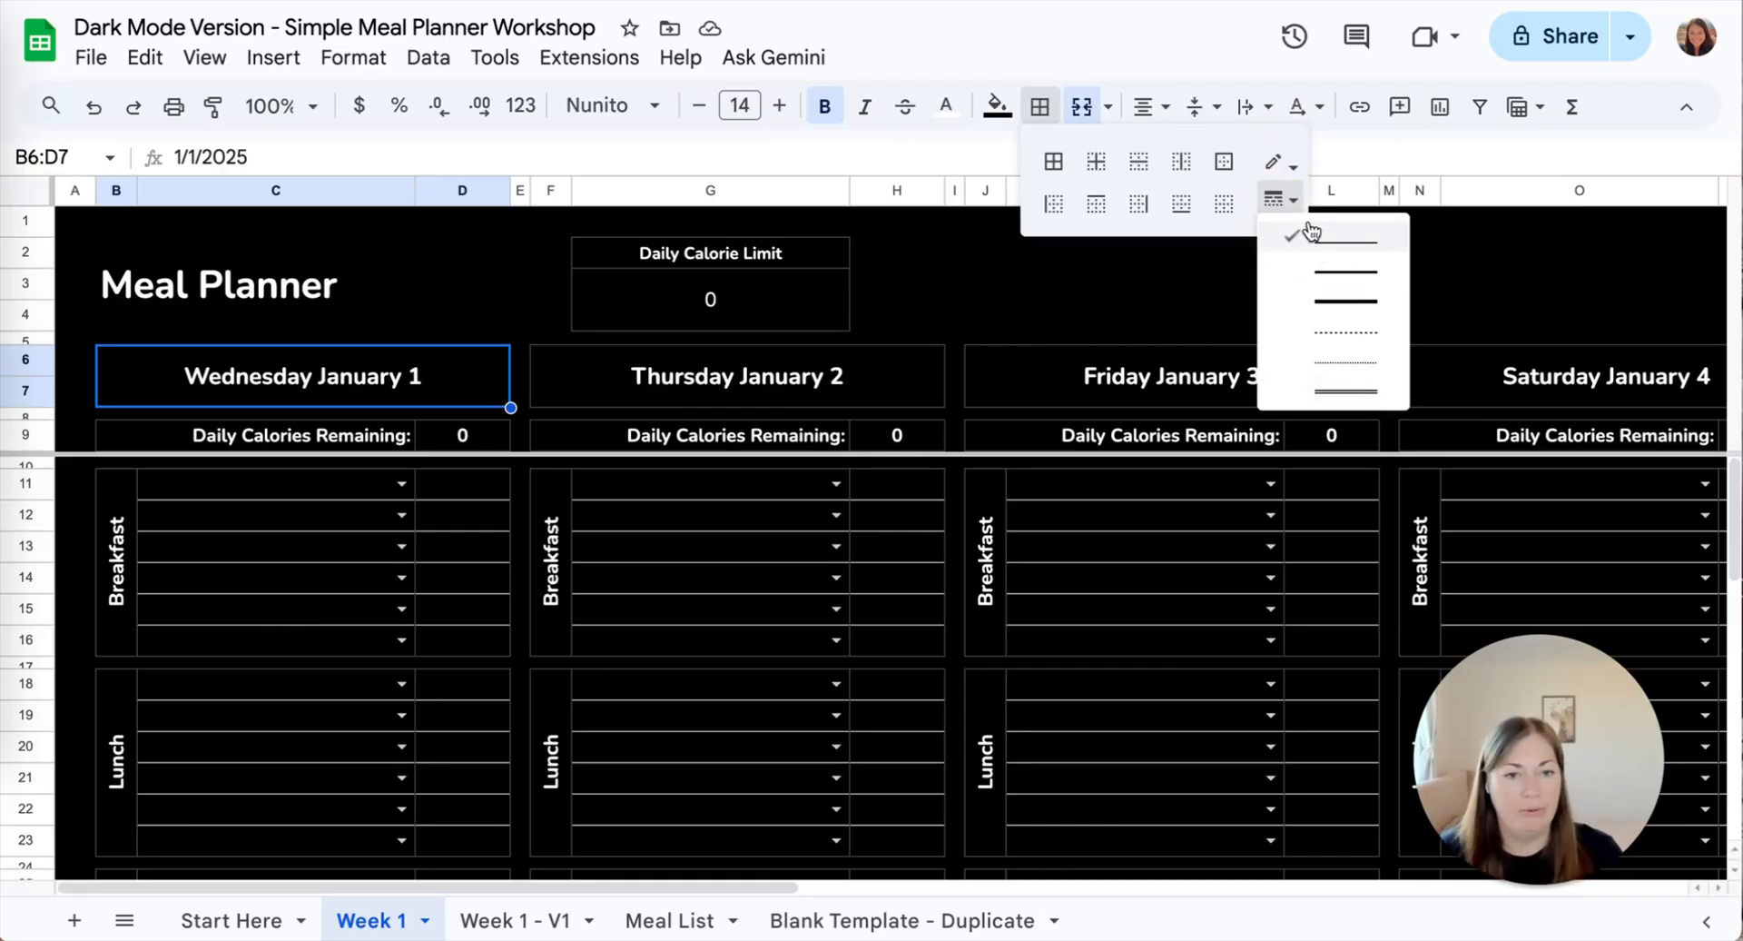
left_click(1277, 198)
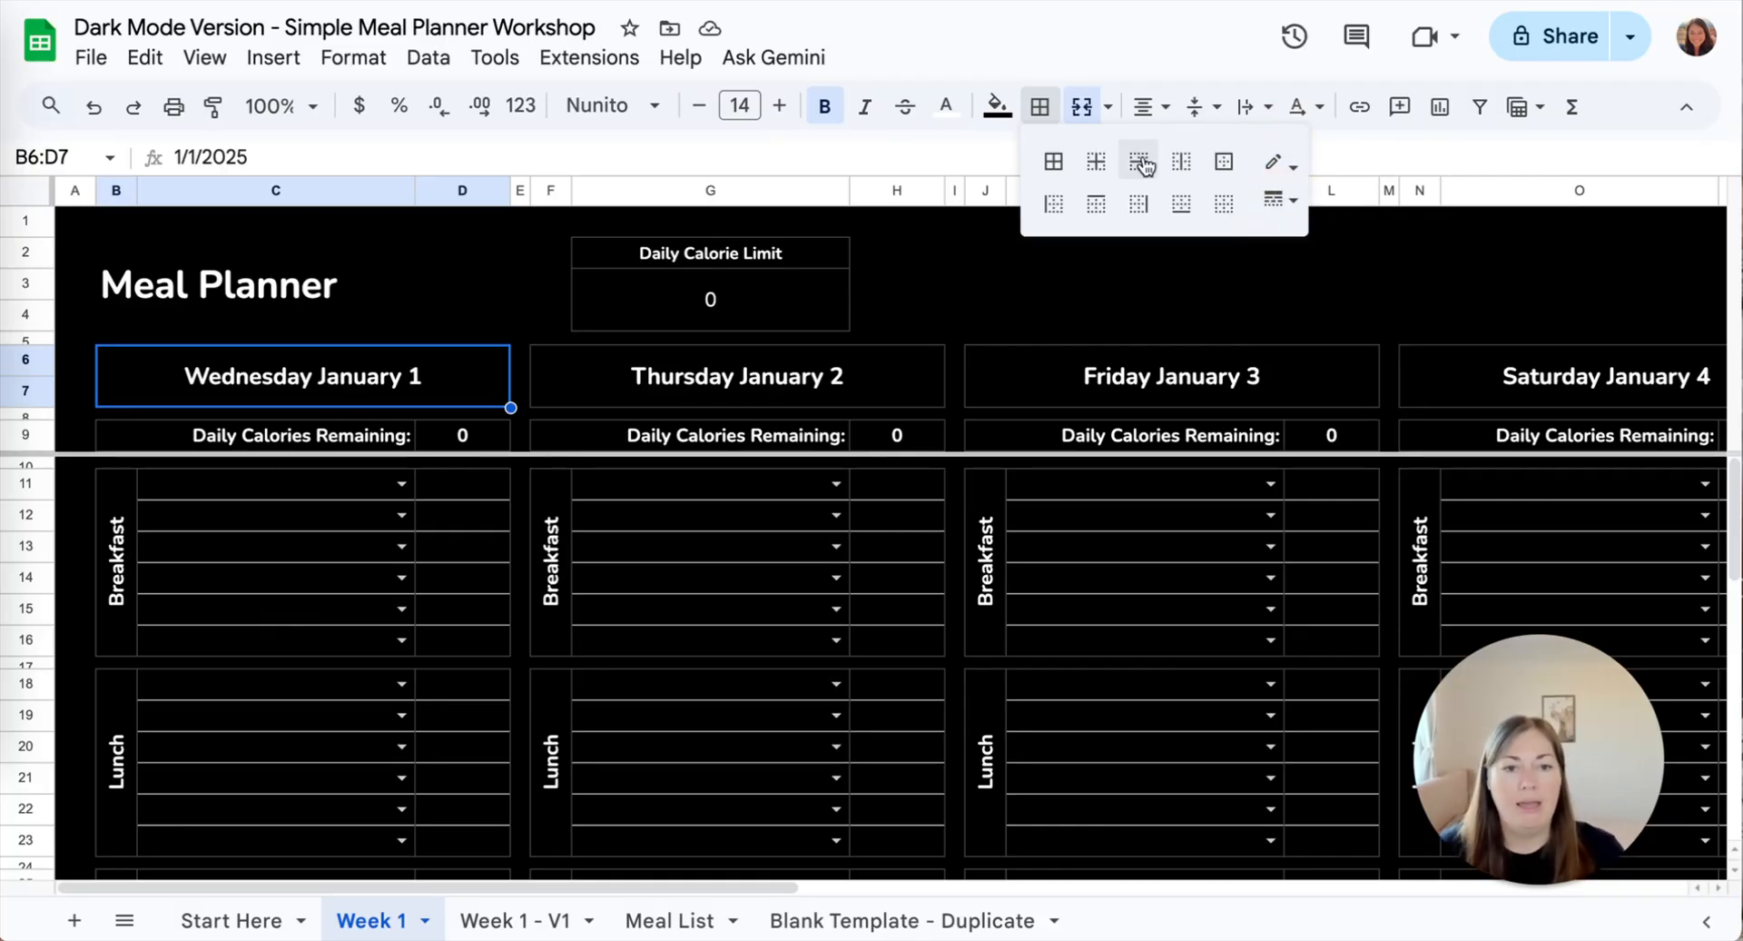
left_click(1053, 164)
- Apply all borders in the same light gray to Wednesday's Daily Calories Remaining row, B9:D9
left_click(307, 435)
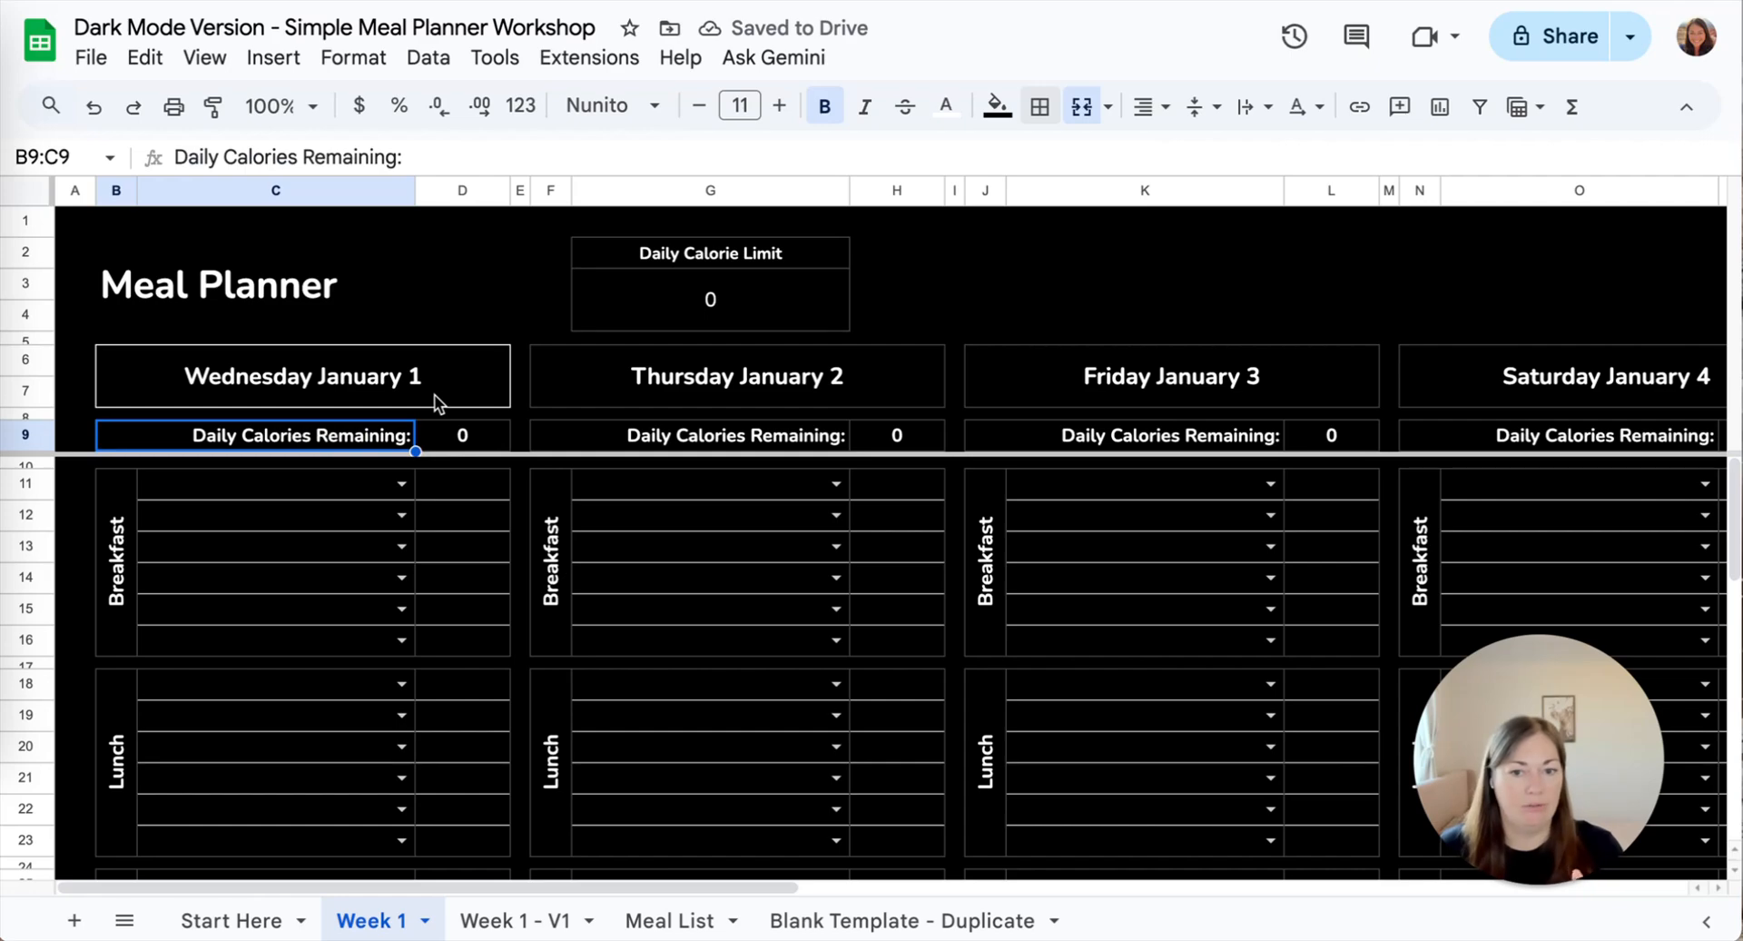
left_click(462, 435, "shift")
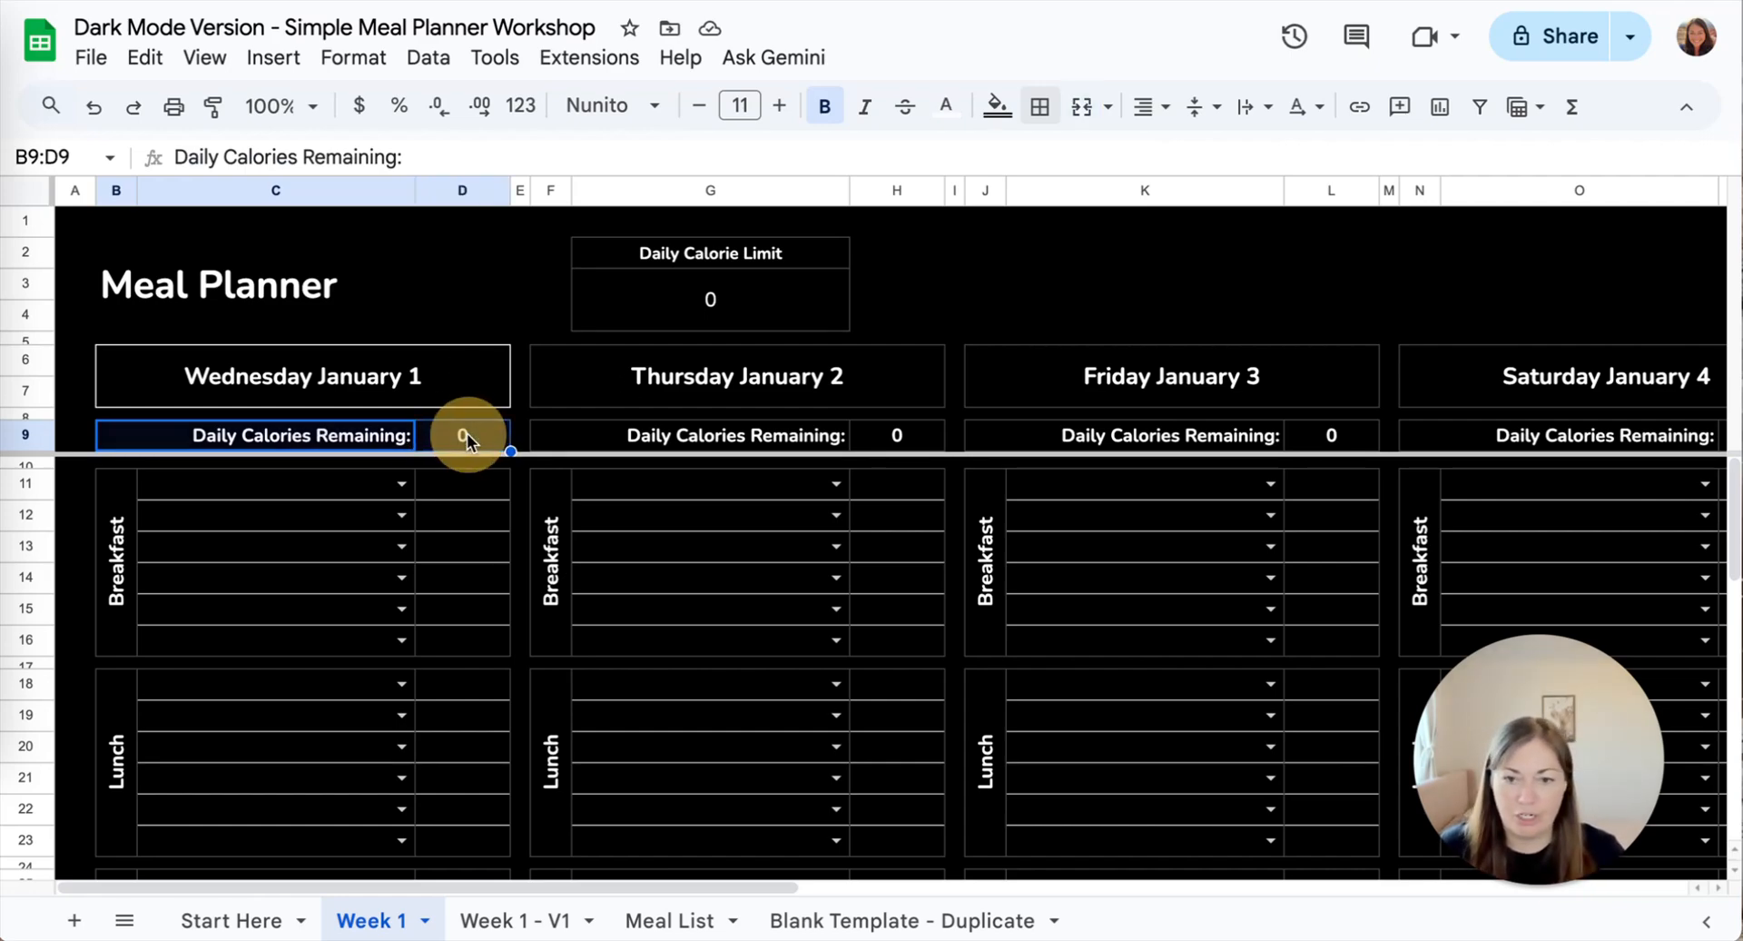
left_click(1040, 106)
left_click(1052, 161)
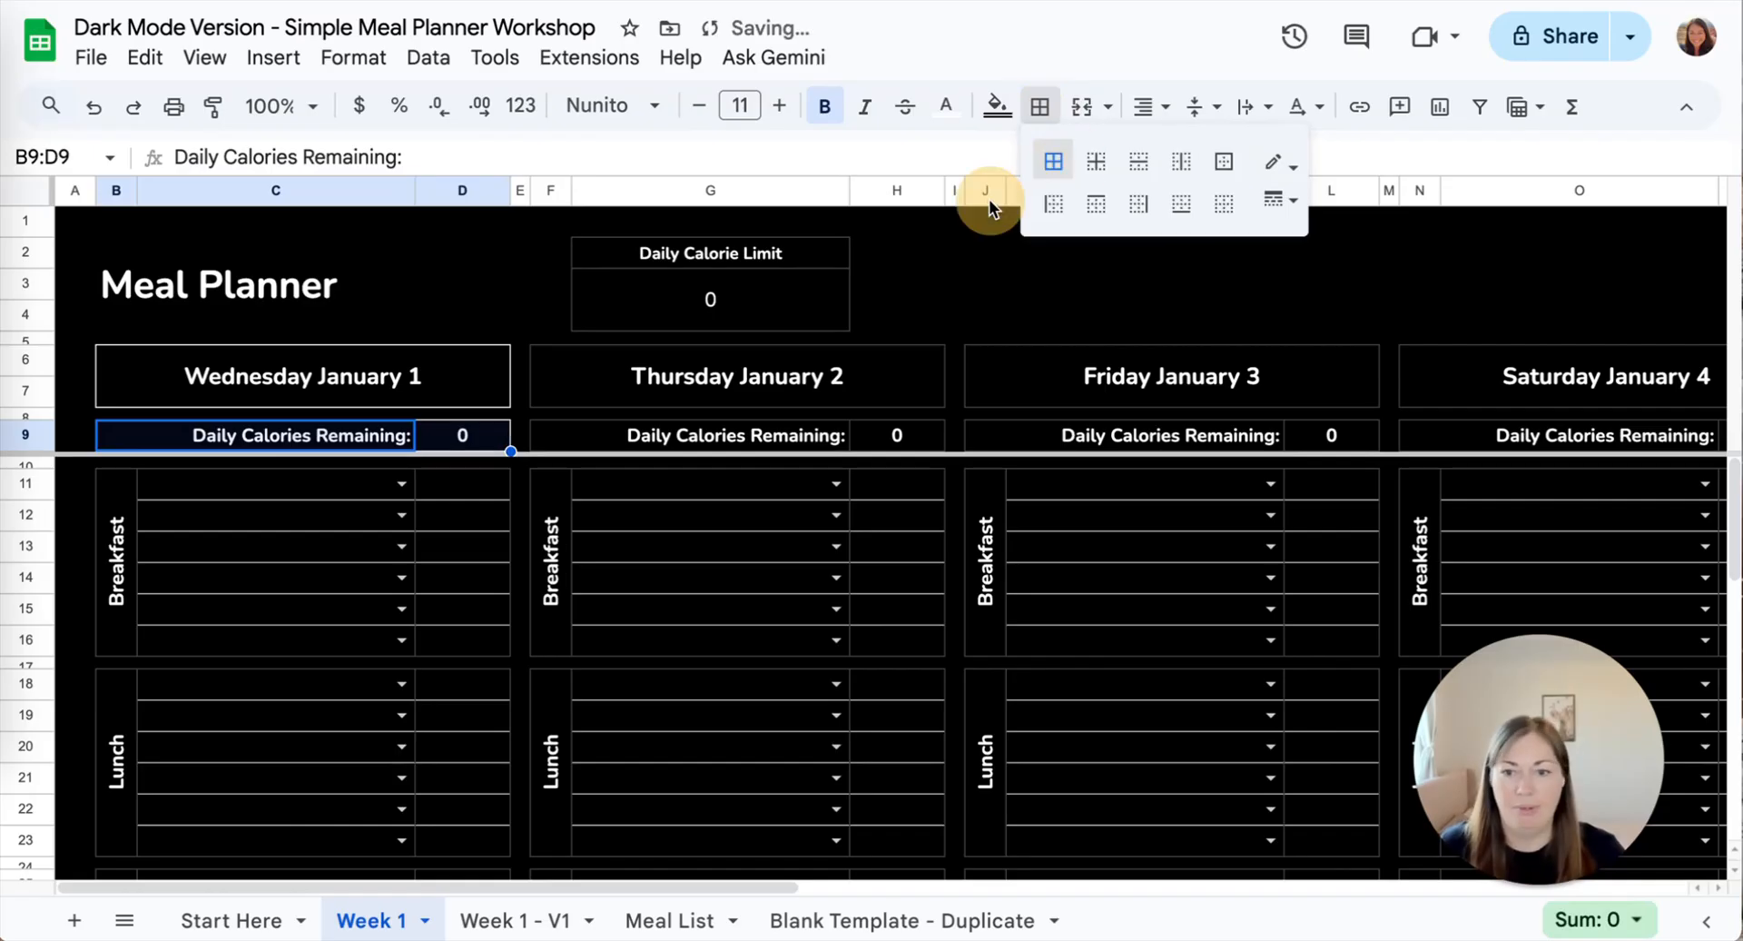
- Apply all light gray borders to Wednesday's Breakfast block, B11:D16
left_click(125, 514)
left_click(478, 661, "shift")
left_click(463, 645, "shift")
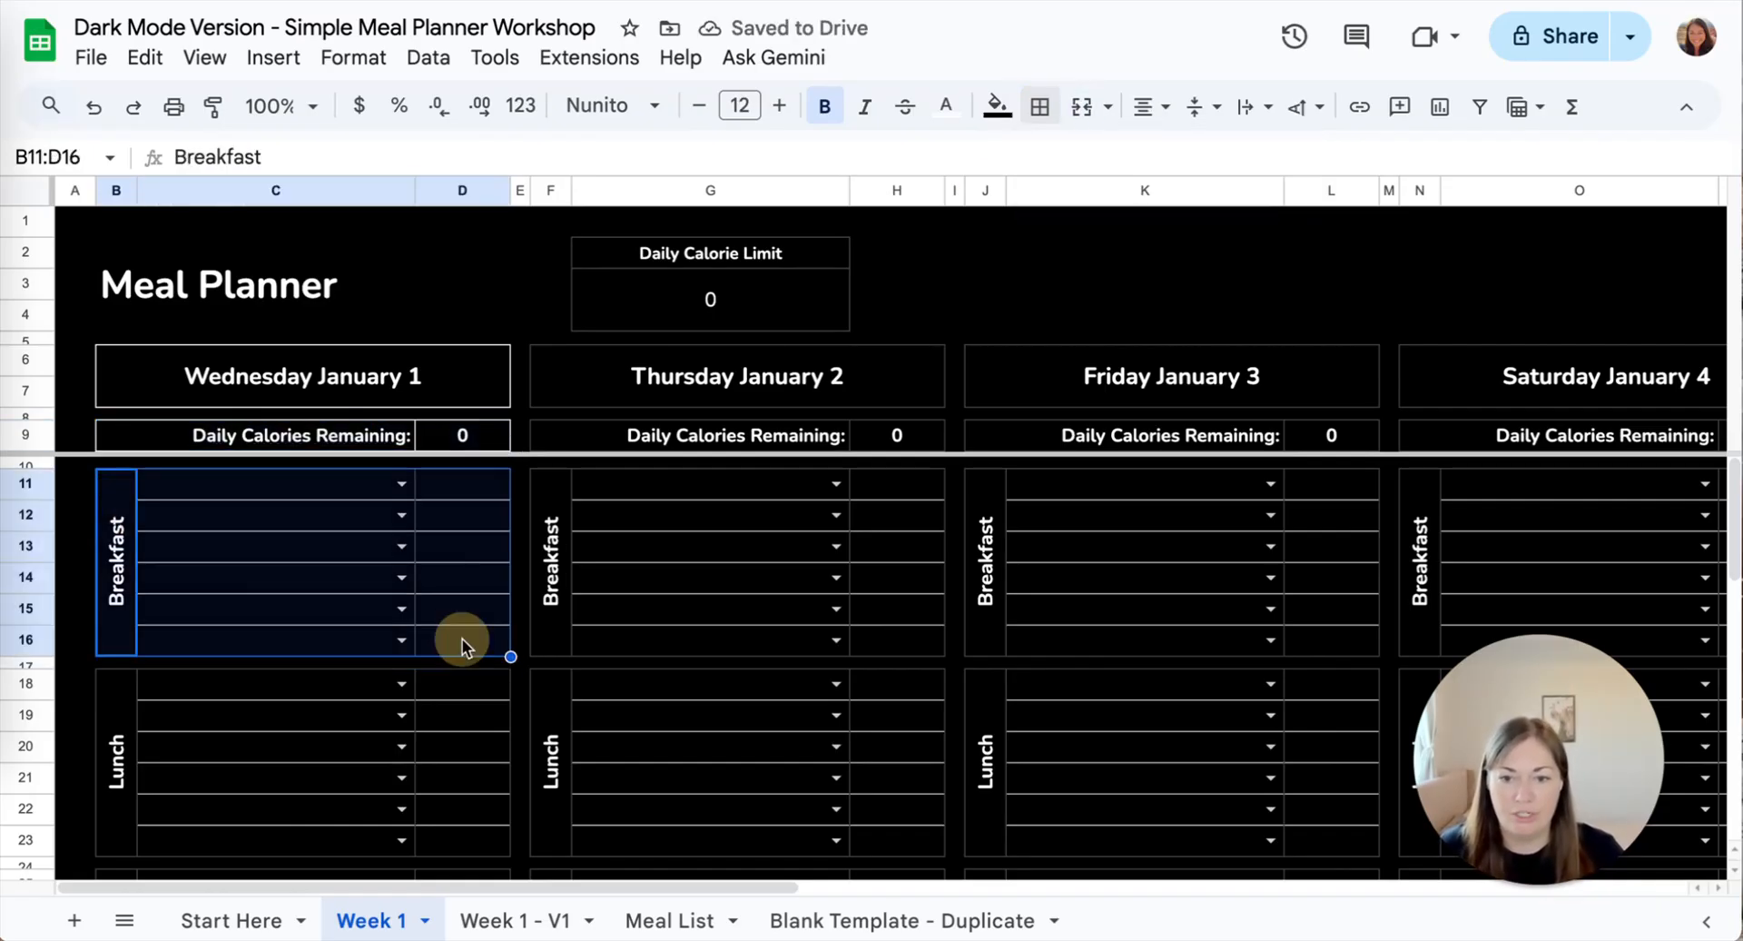
left_click(1039, 107)
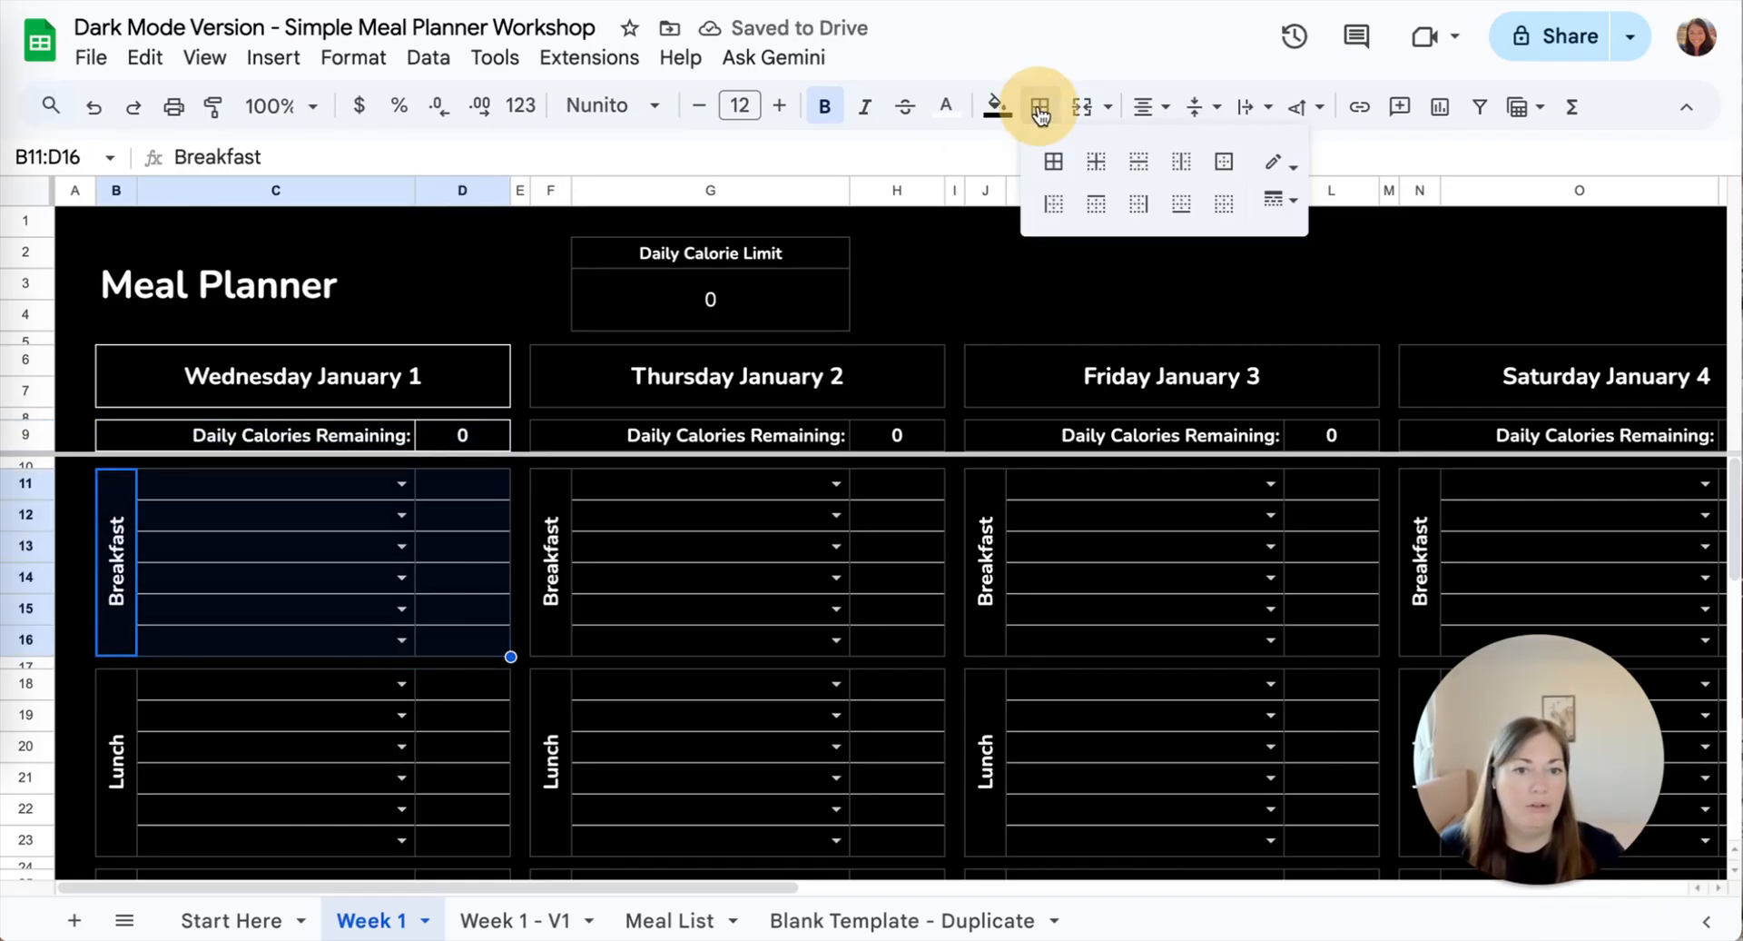
left_click(1055, 165)
- Apply all light gray borders to Wednesday's Lunch block, B18:D23
scroll(403, 581, "down", 3)
left_click(106, 553)
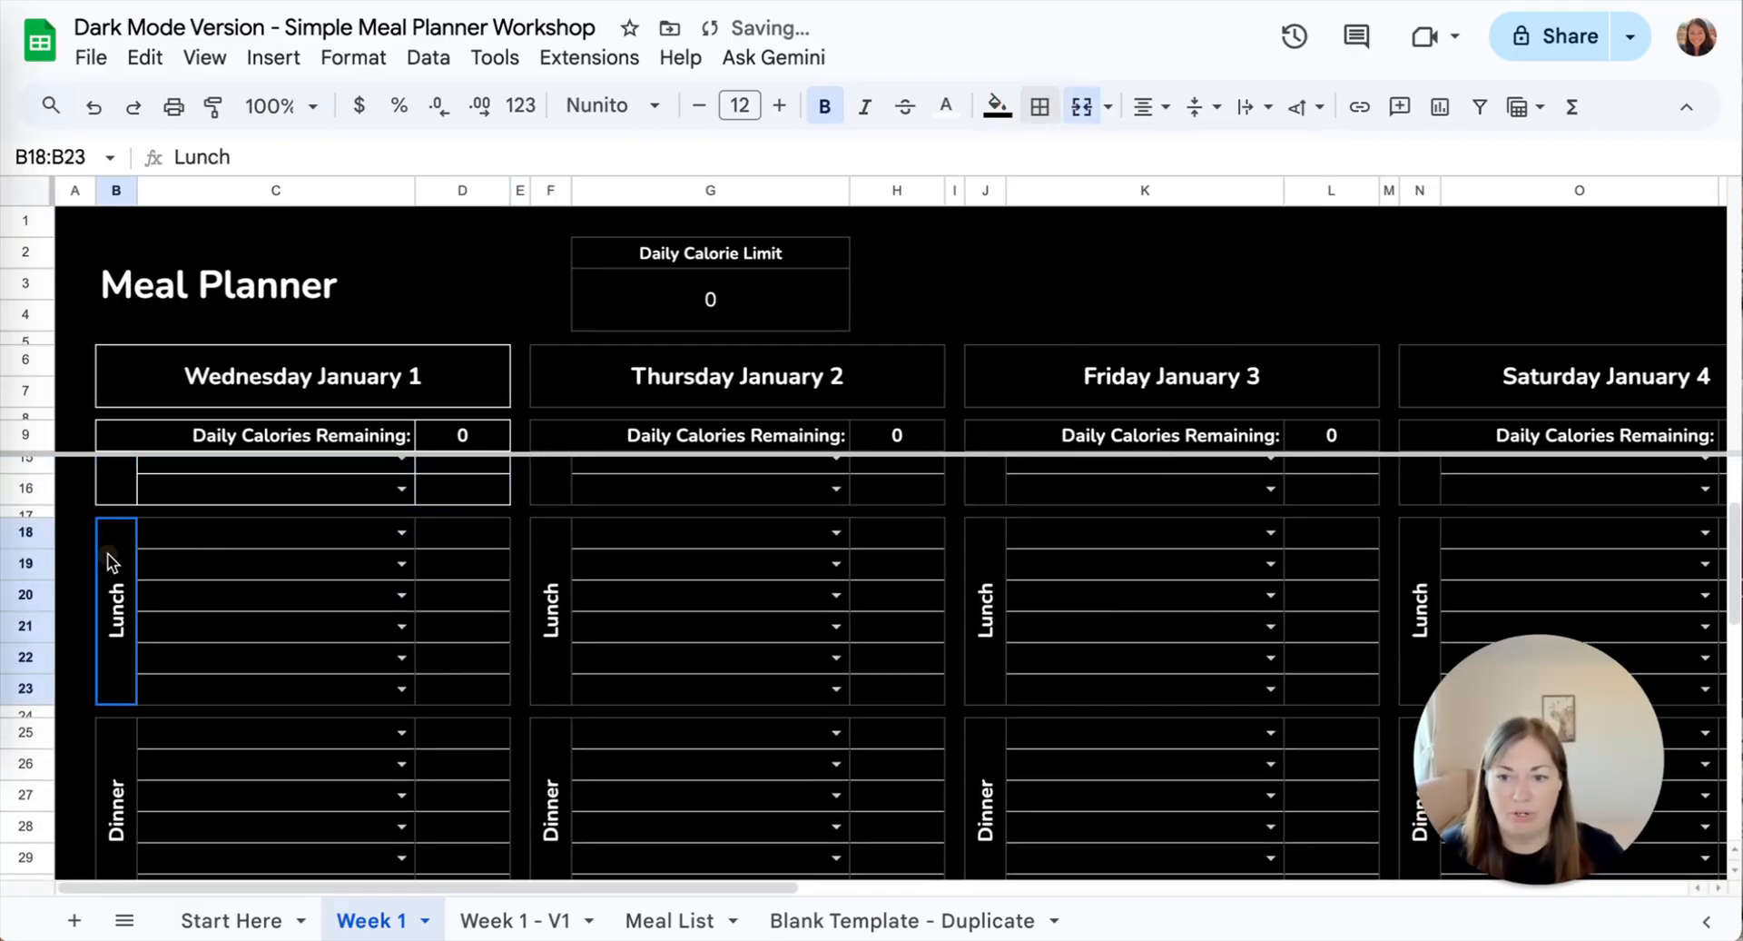
left_click(460, 699, "shift")
left_click(1053, 116)
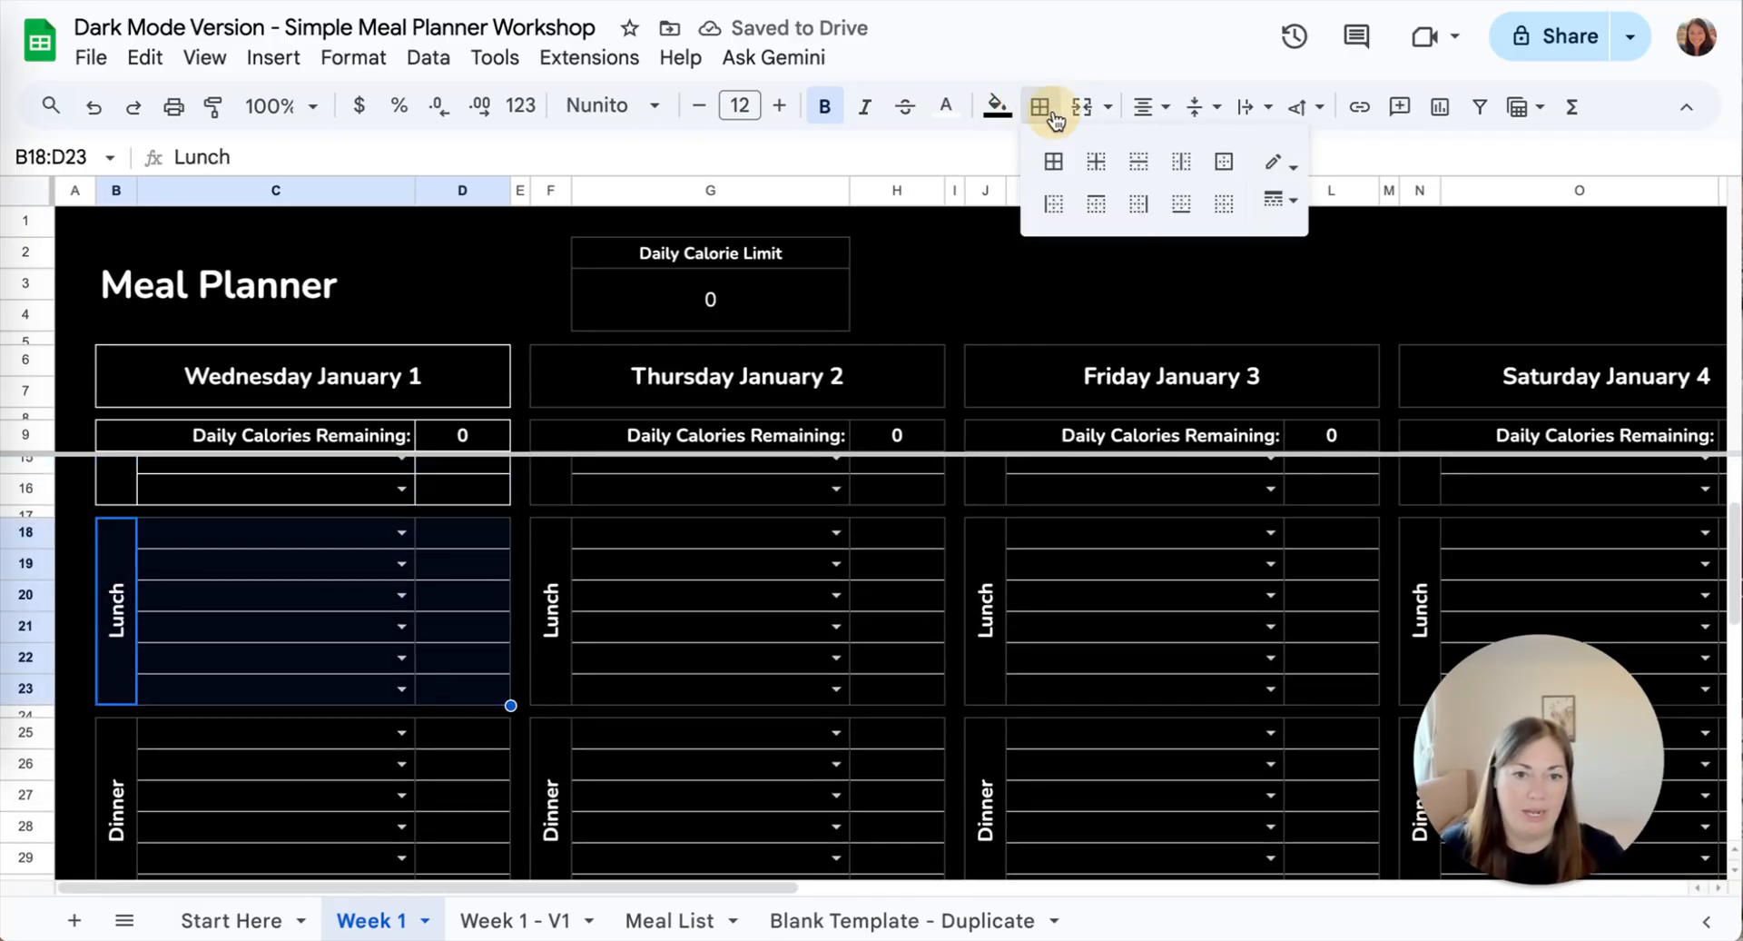
left_click(1053, 161)
- Apply all light gray borders to Wednesday's Dinner block, B25:D30
scroll(363, 727, "down", 3)
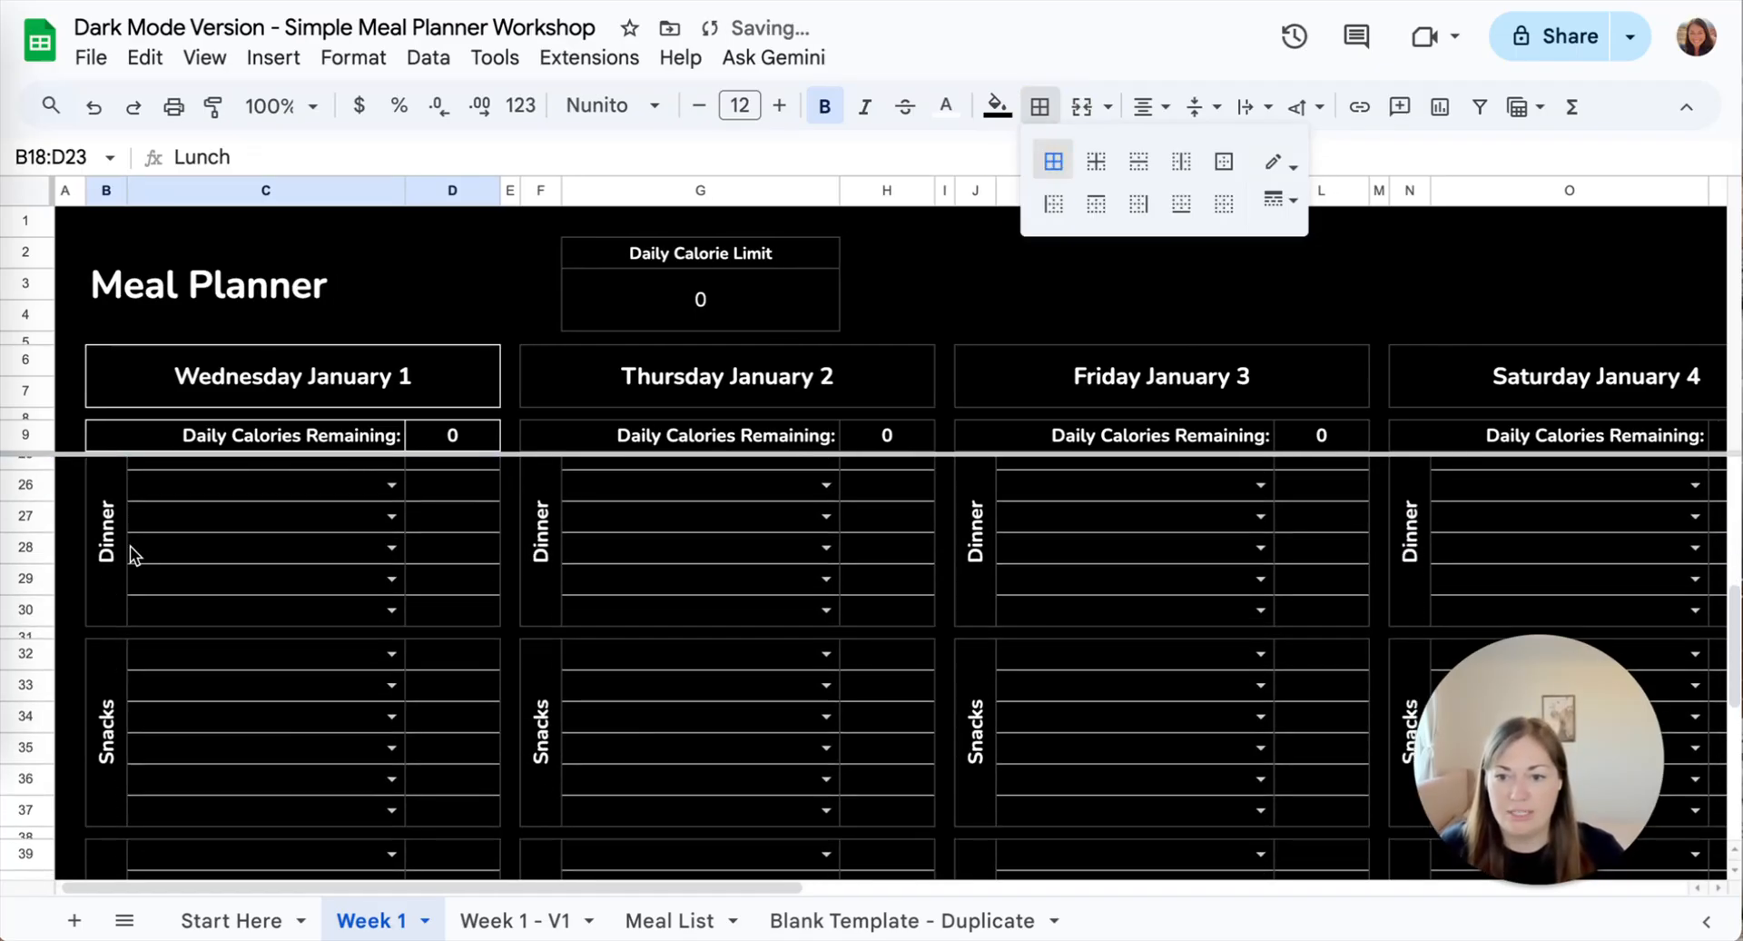
left_click(141, 558)
left_click(448, 610, "shift")
left_click(1041, 109)
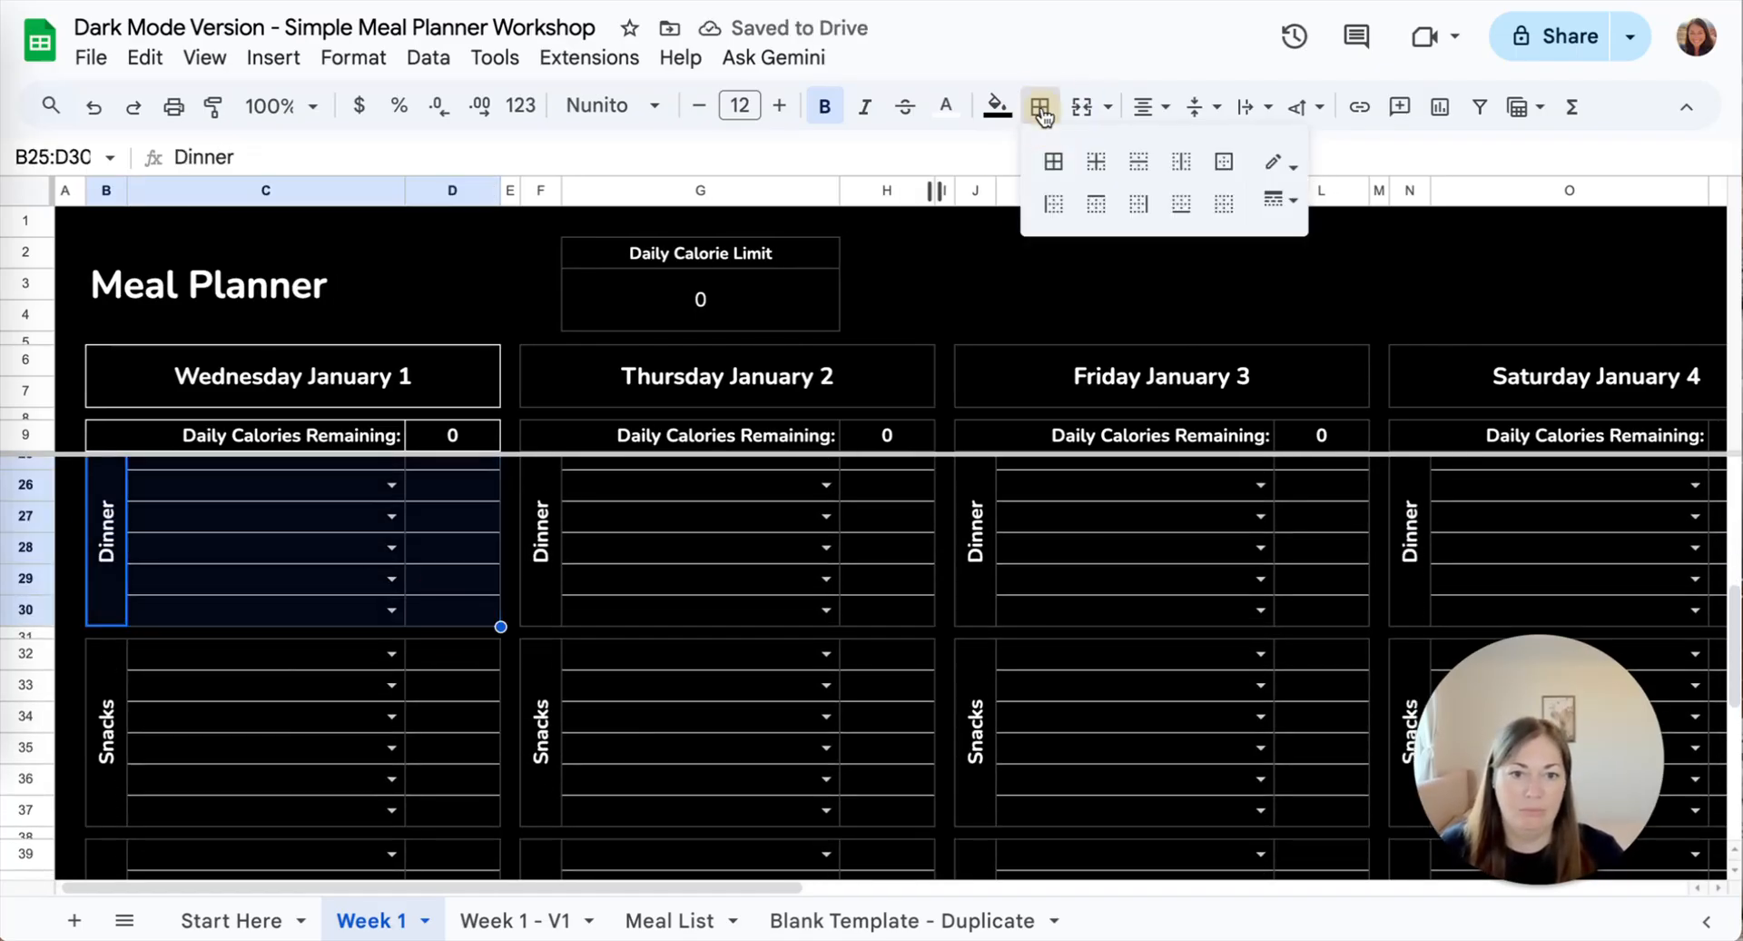
left_click(1051, 161)
- Apply all light gray borders to Wednesday's Snacks block, B32:D37
scroll(307, 597, "down", 3)
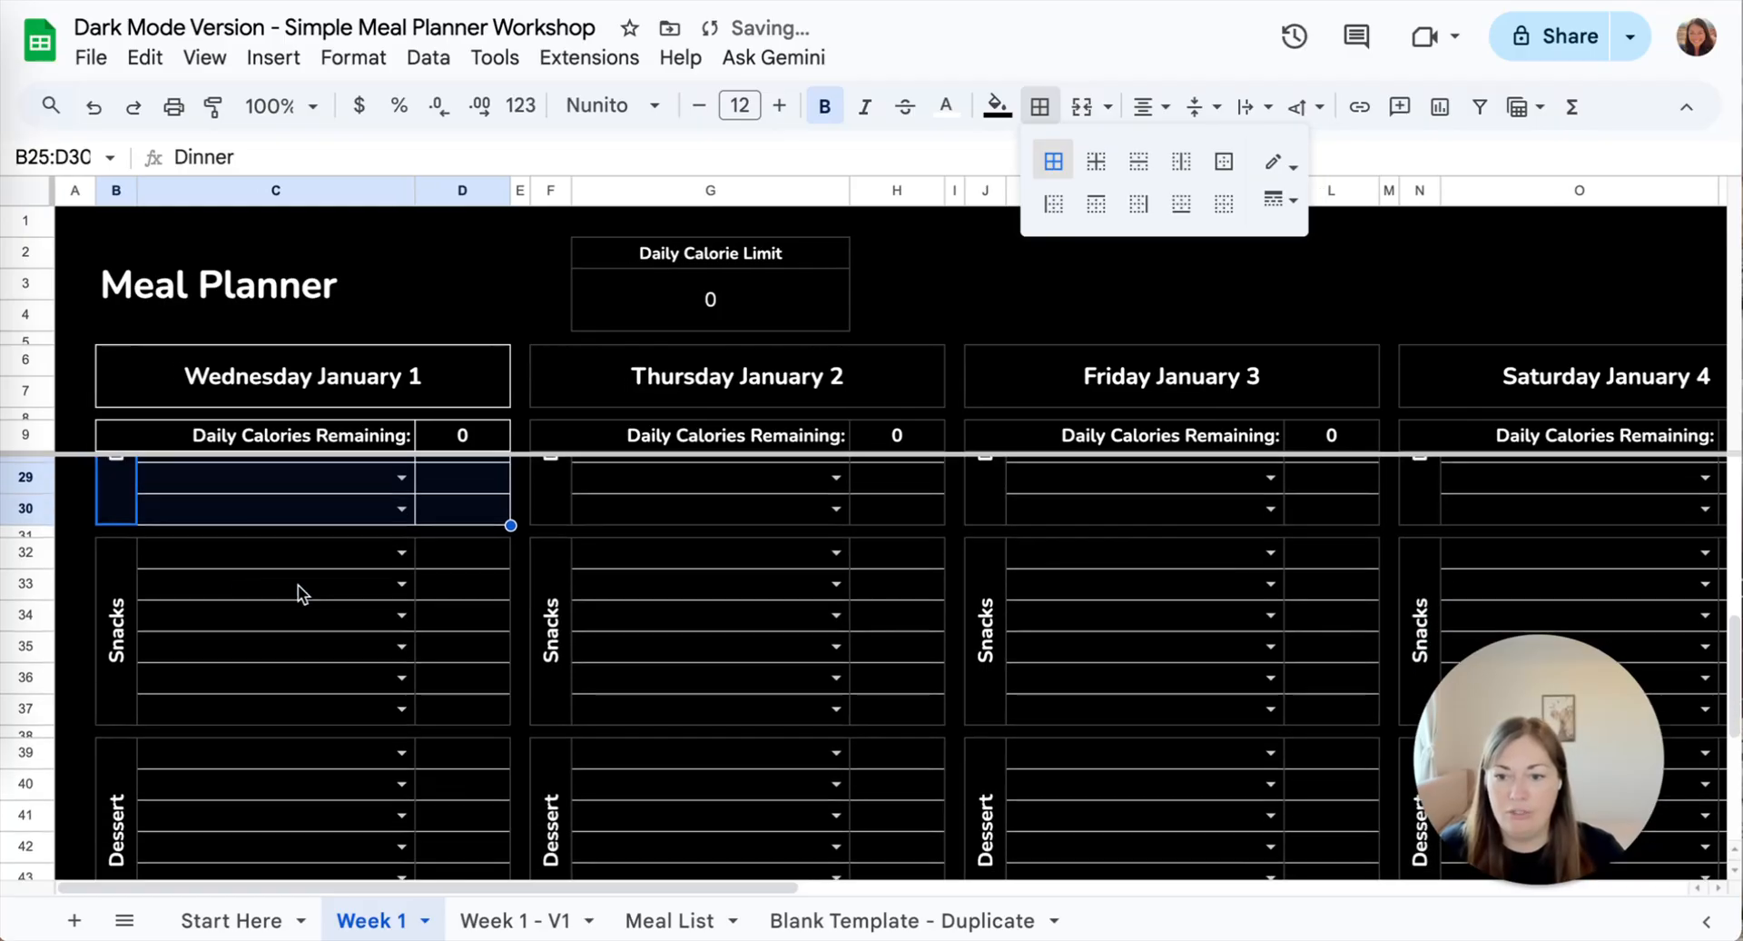
left_click(116, 576)
left_click(448, 712, "shift")
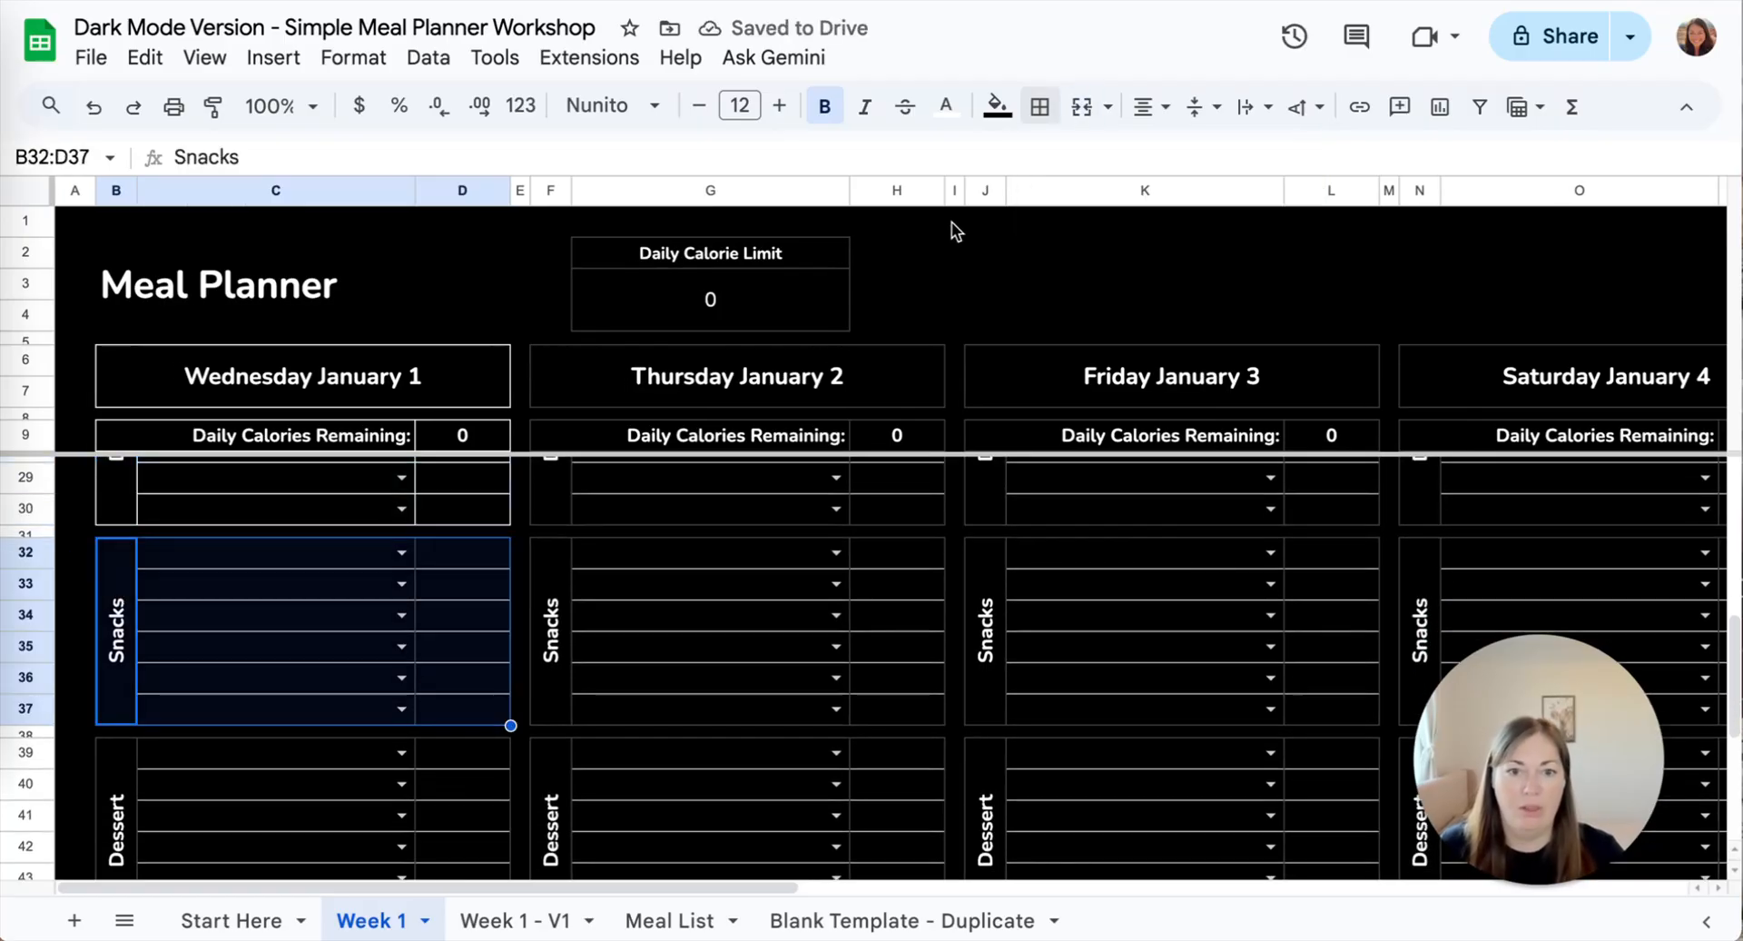
left_click(1040, 106)
left_click(1052, 161)
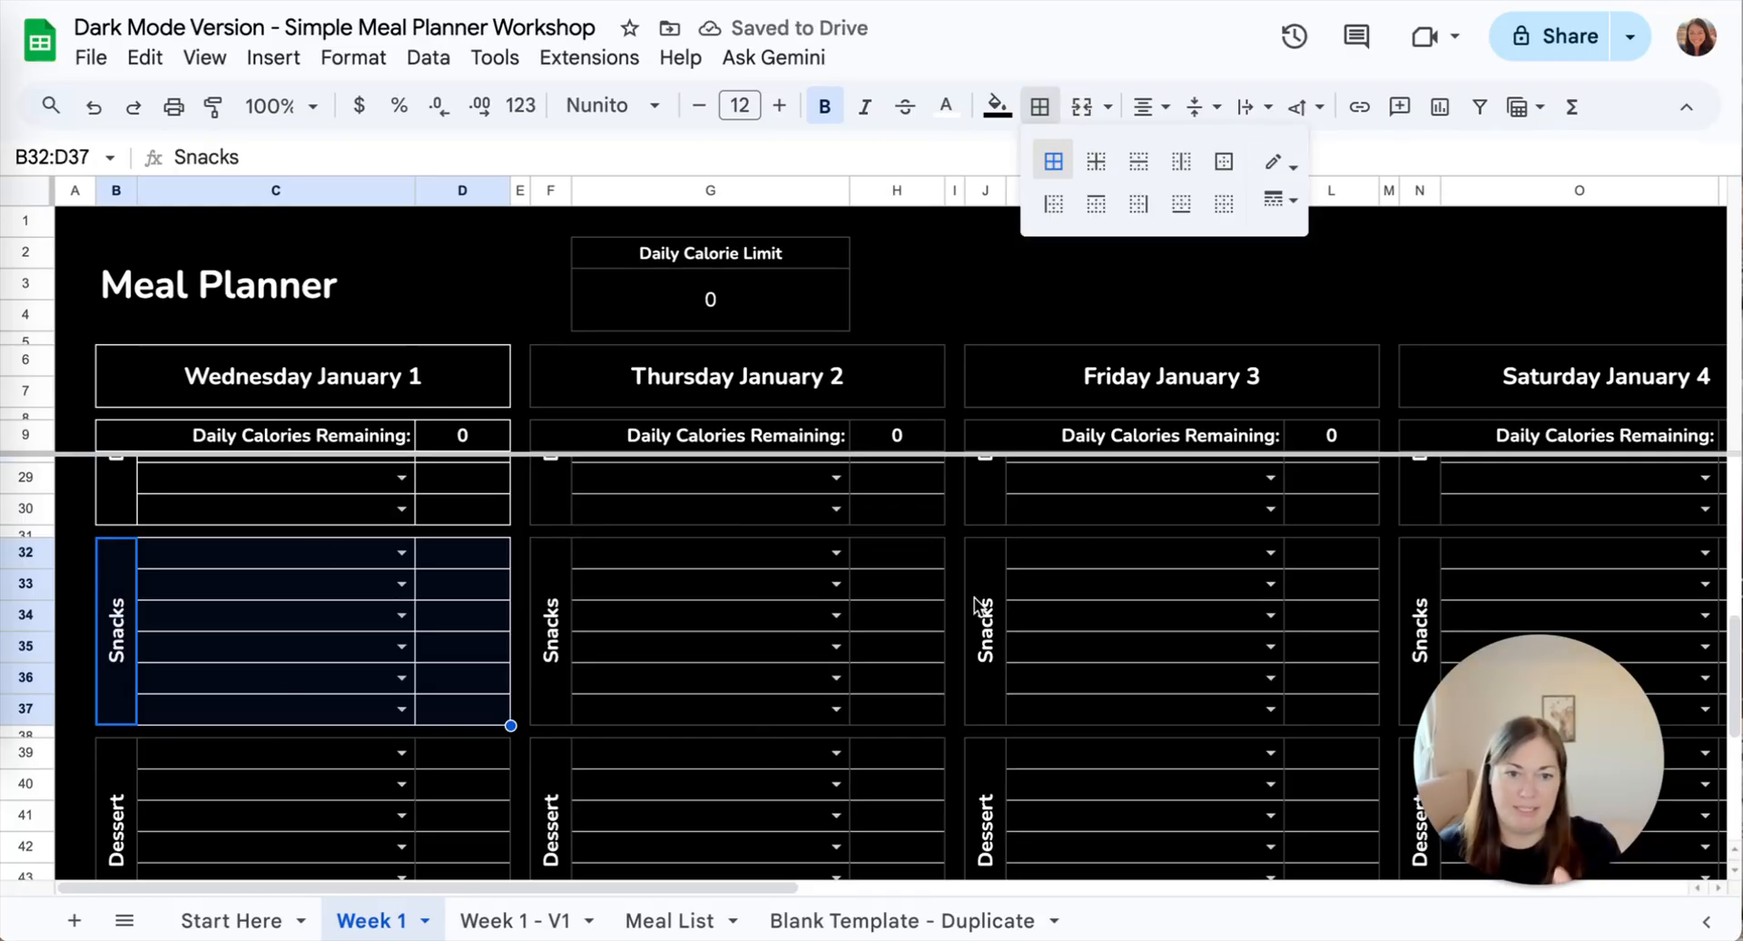
- Apply all light gray borders to Wednesday's Dessert block, B39:D44
scroll(358, 797, "down", 2)
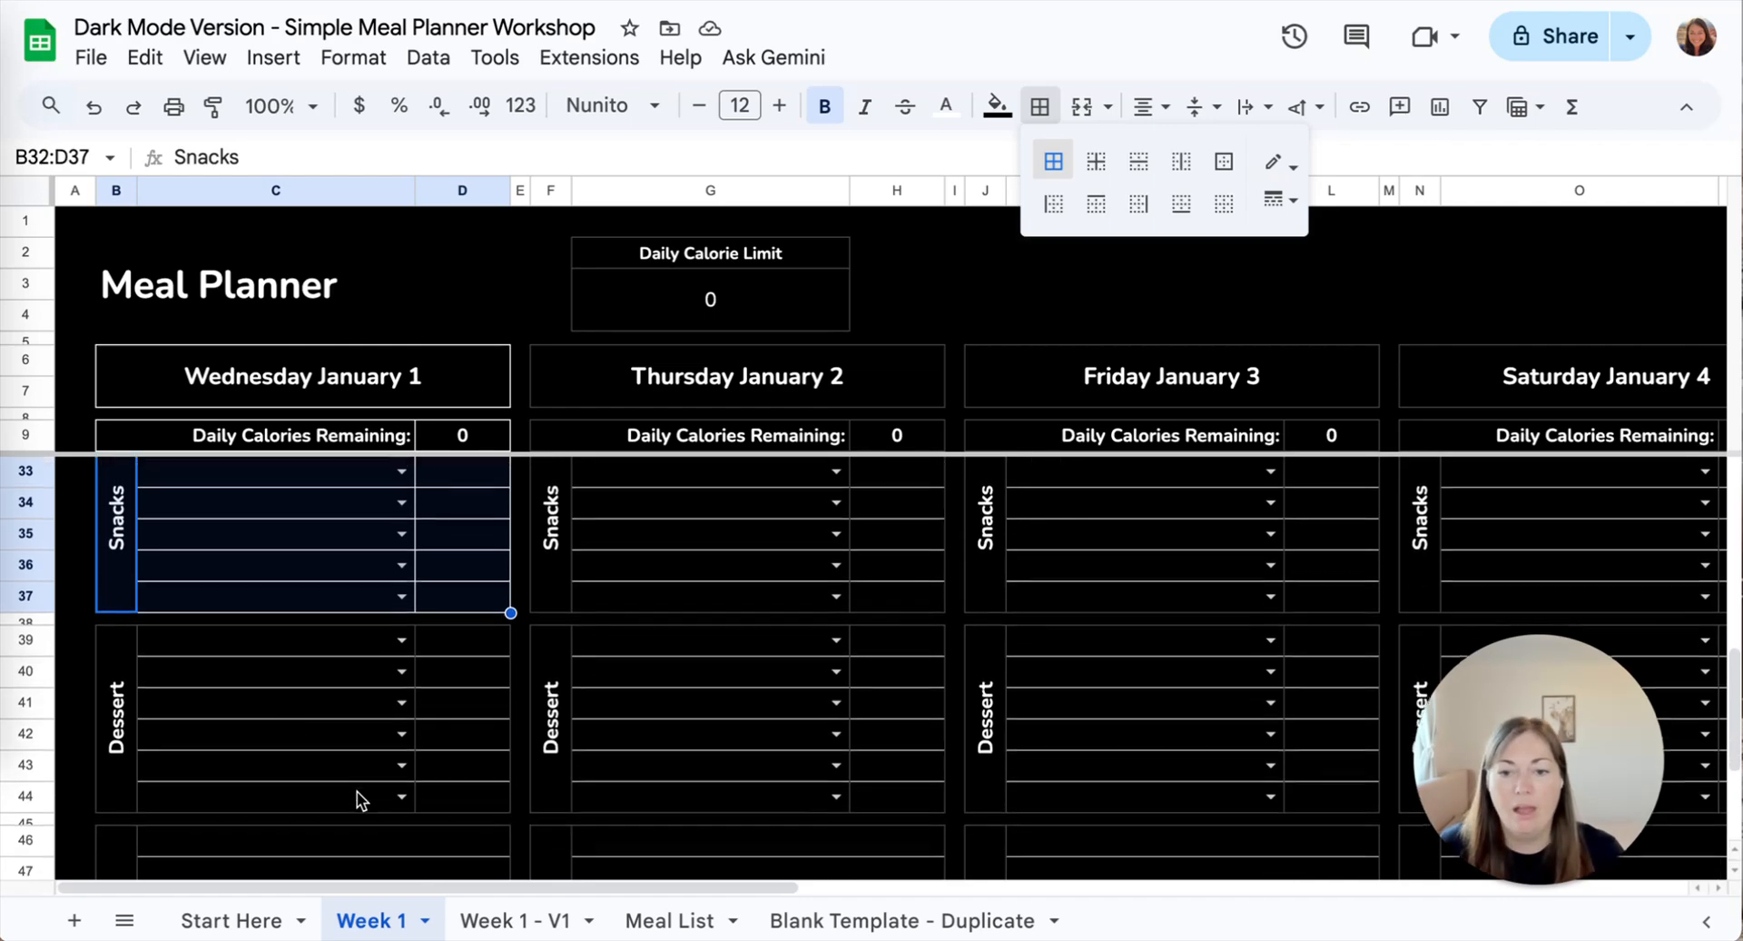
left_click(123, 676)
left_click_drag(122, 677, 470, 799)
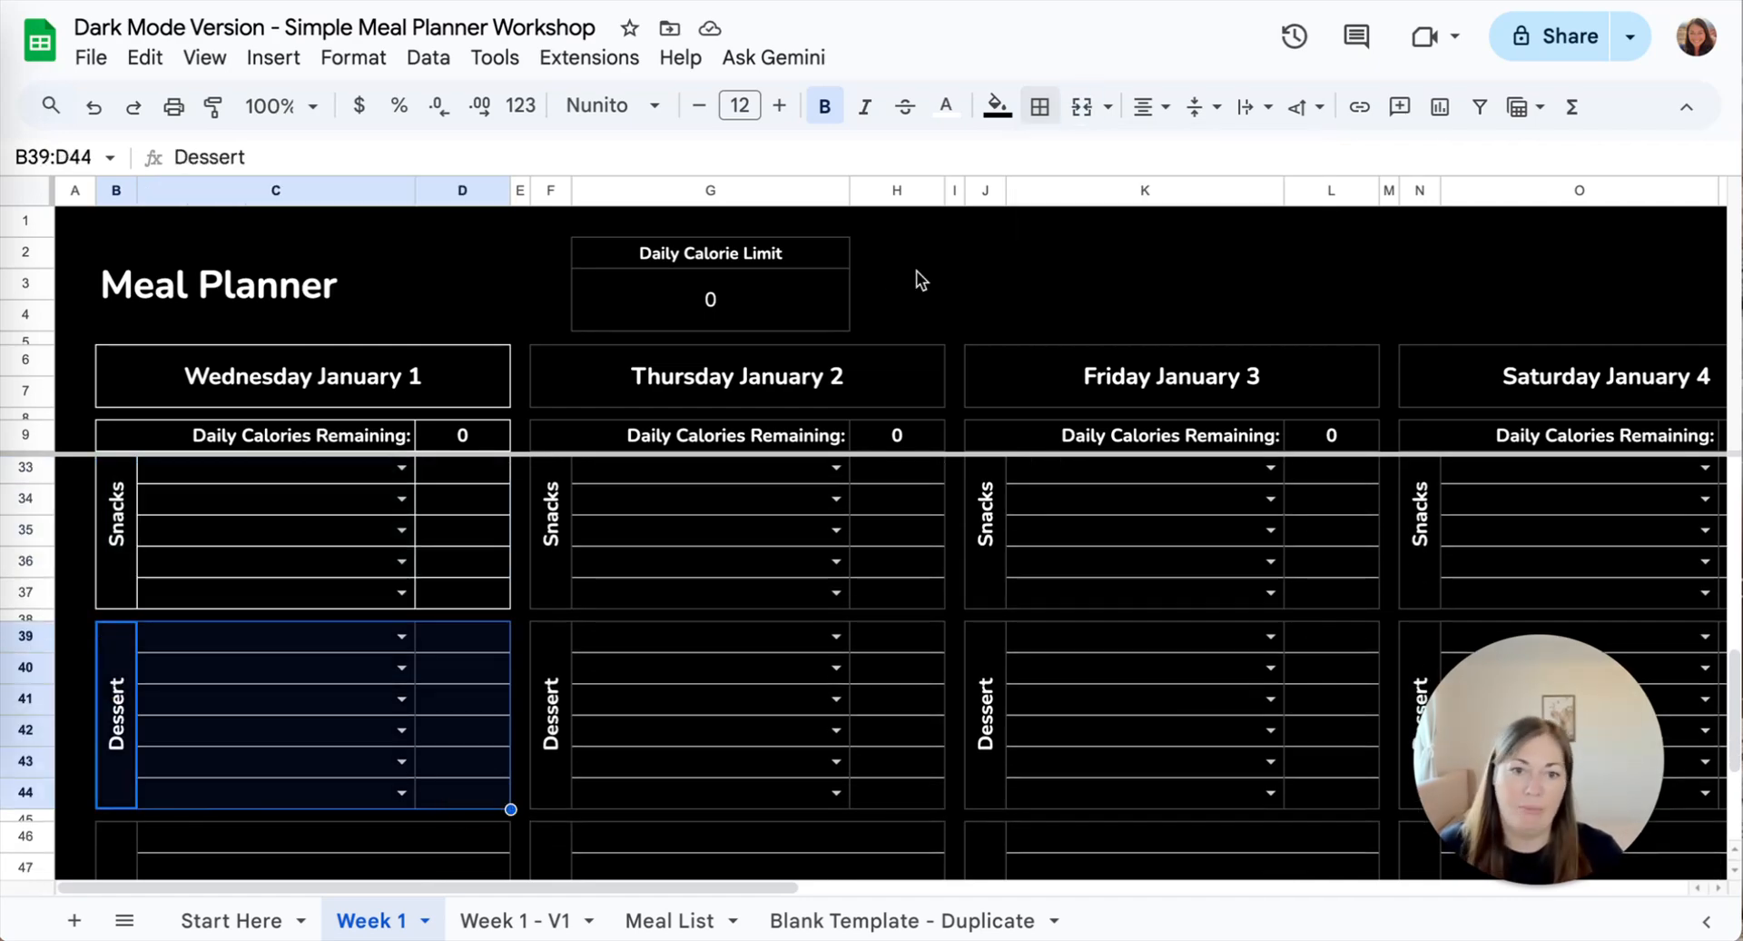
left_click(1041, 109)
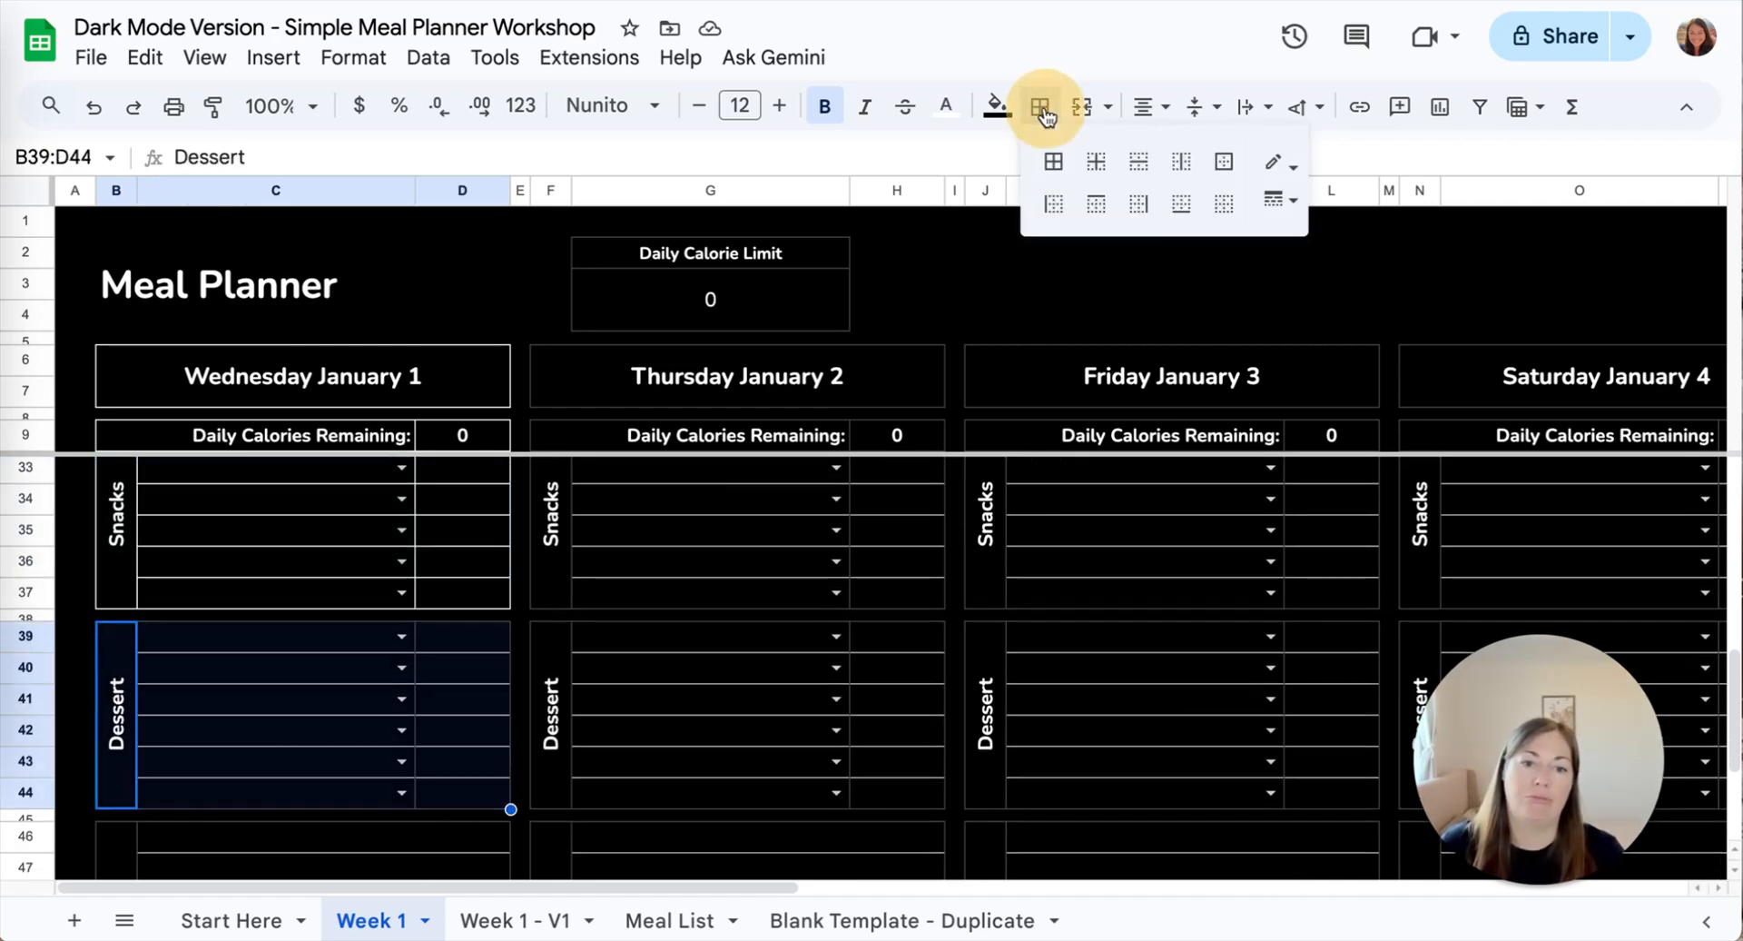
left_click(1053, 162)
- Apply all light gray borders to Wednesday's Notes block, B46:D51
scroll(382, 670, "down", 3)
scroll(381, 672, "down", 1)
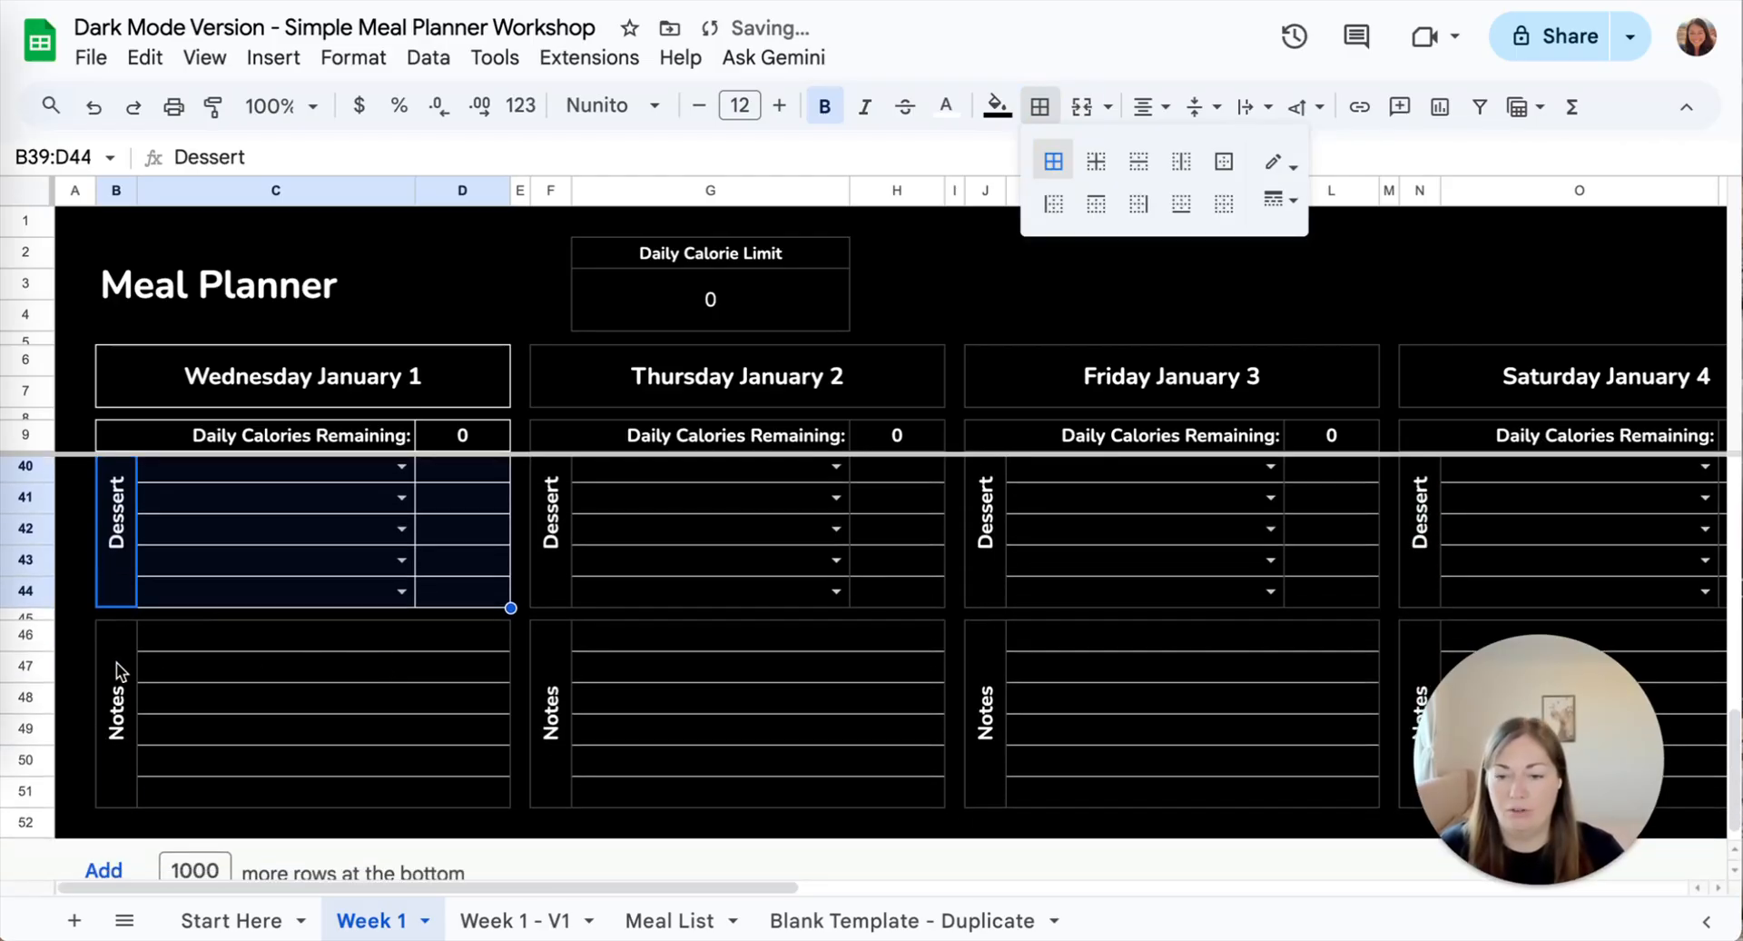
left_click(122, 668)
left_click(345, 779, "shift")
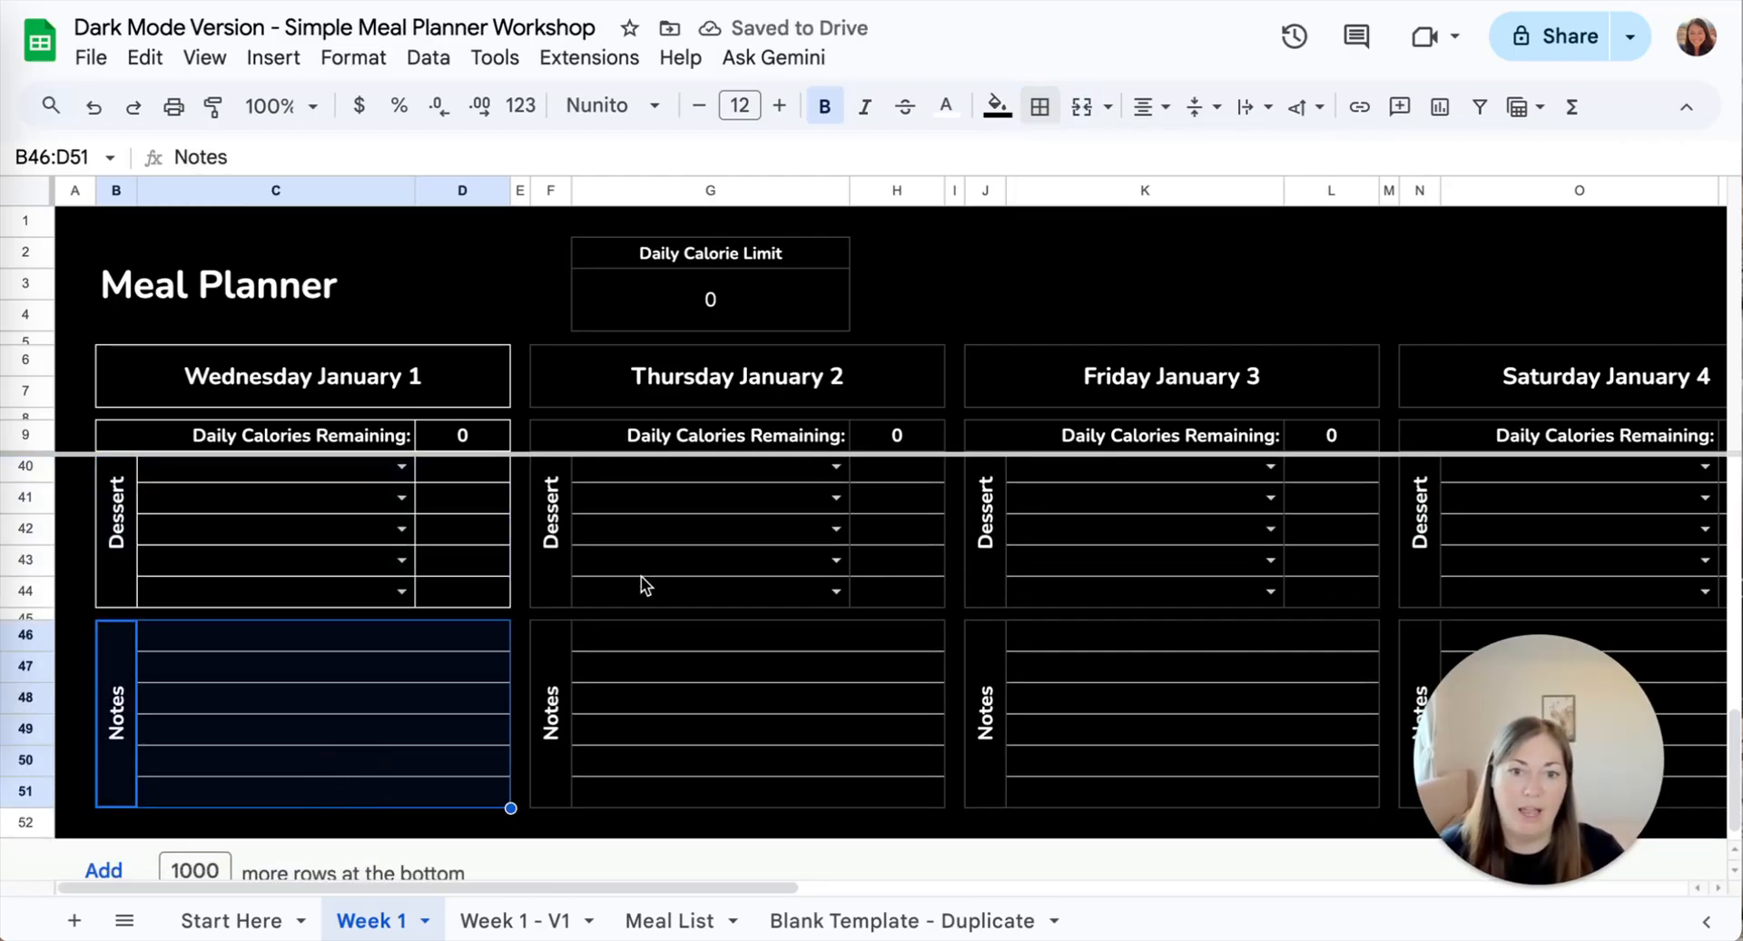
left_click(1040, 107)
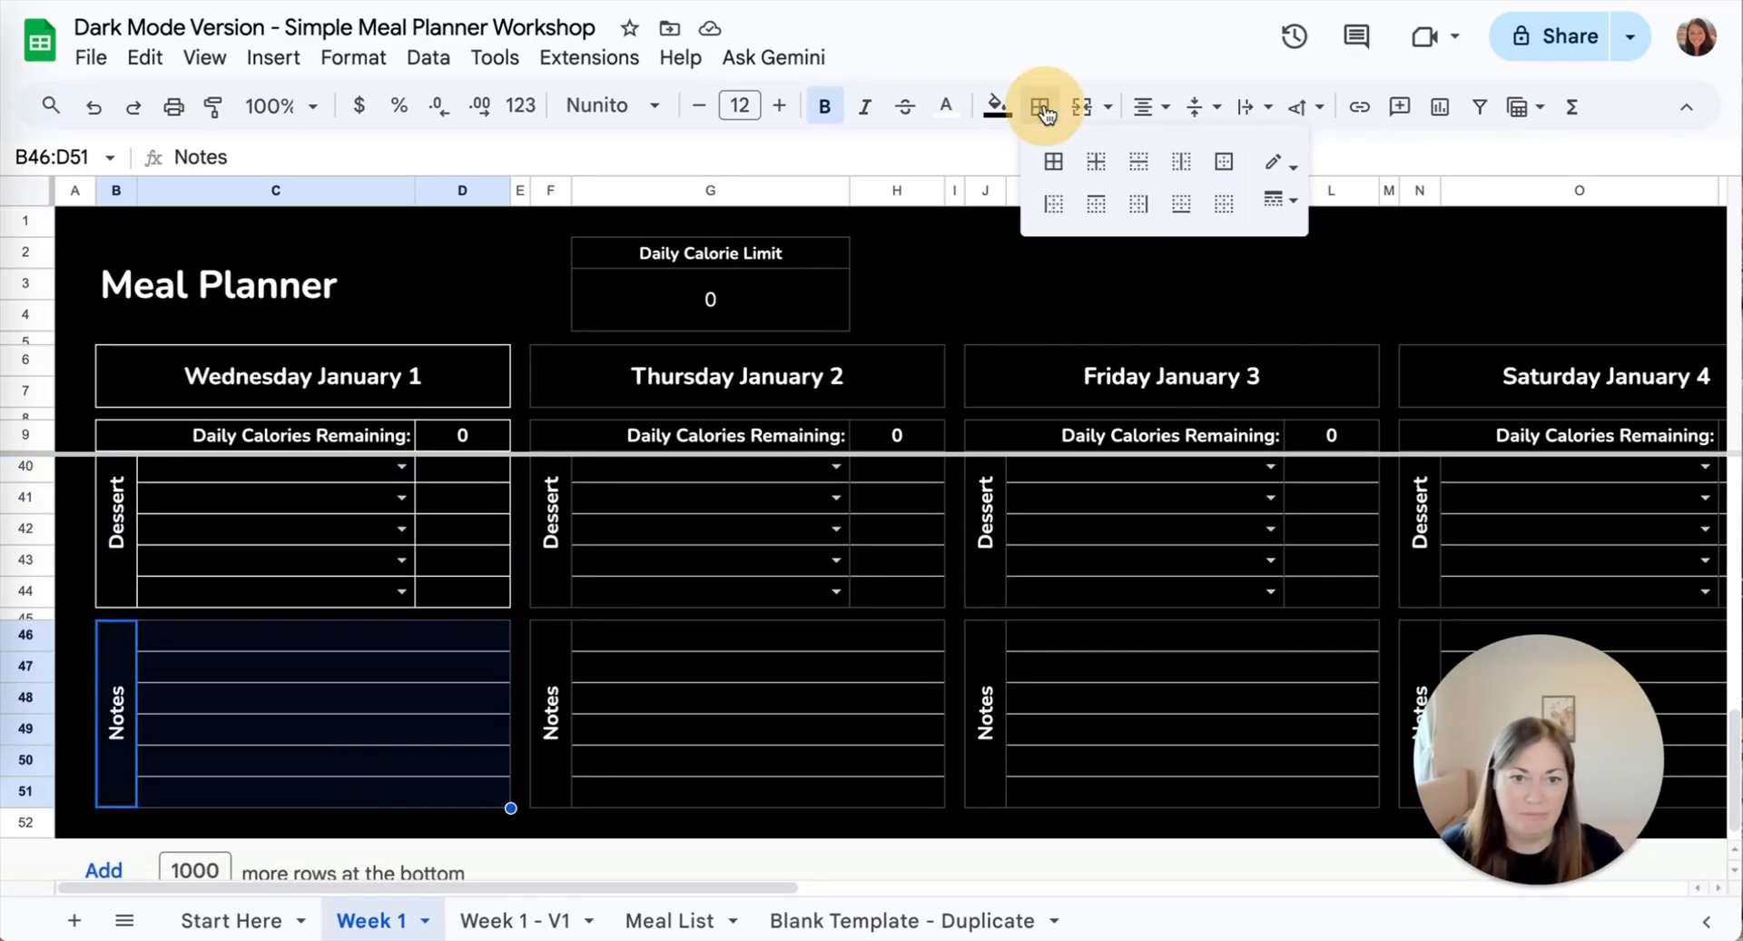
left_click(1052, 162)
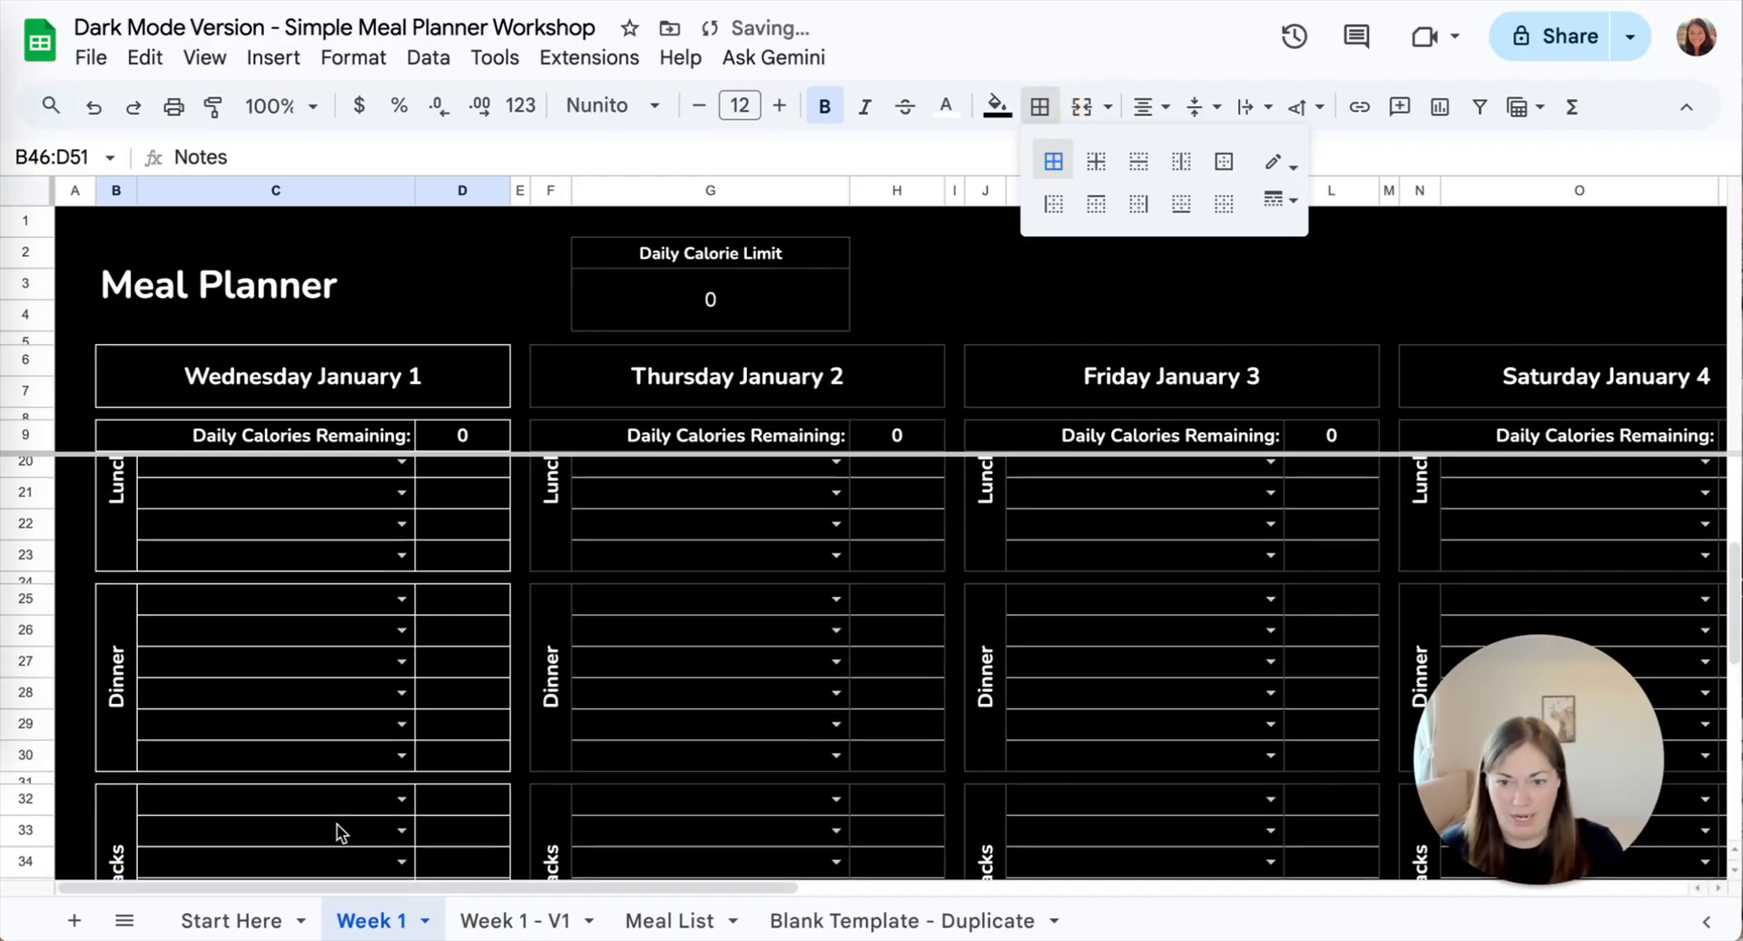
- Copy the formatting of the whole Wednesday section, B6:D51, onto the Thursday January 2 section with Paint format
scroll(338, 831, "up", 10)
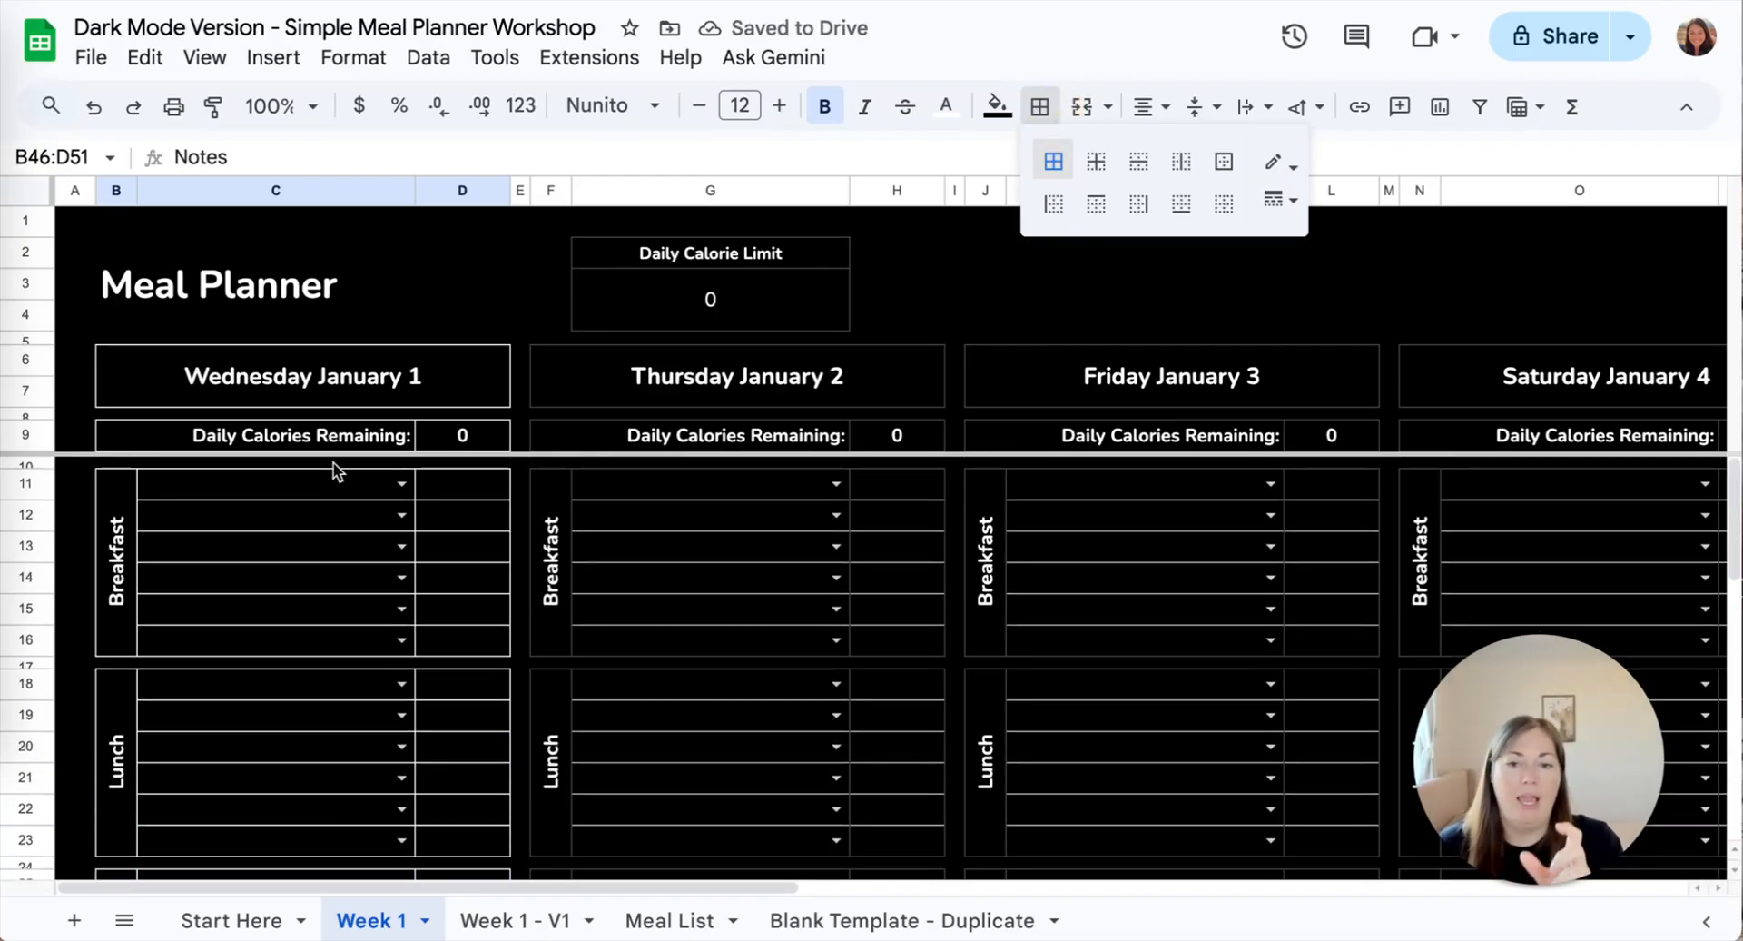
left_click(347, 394)
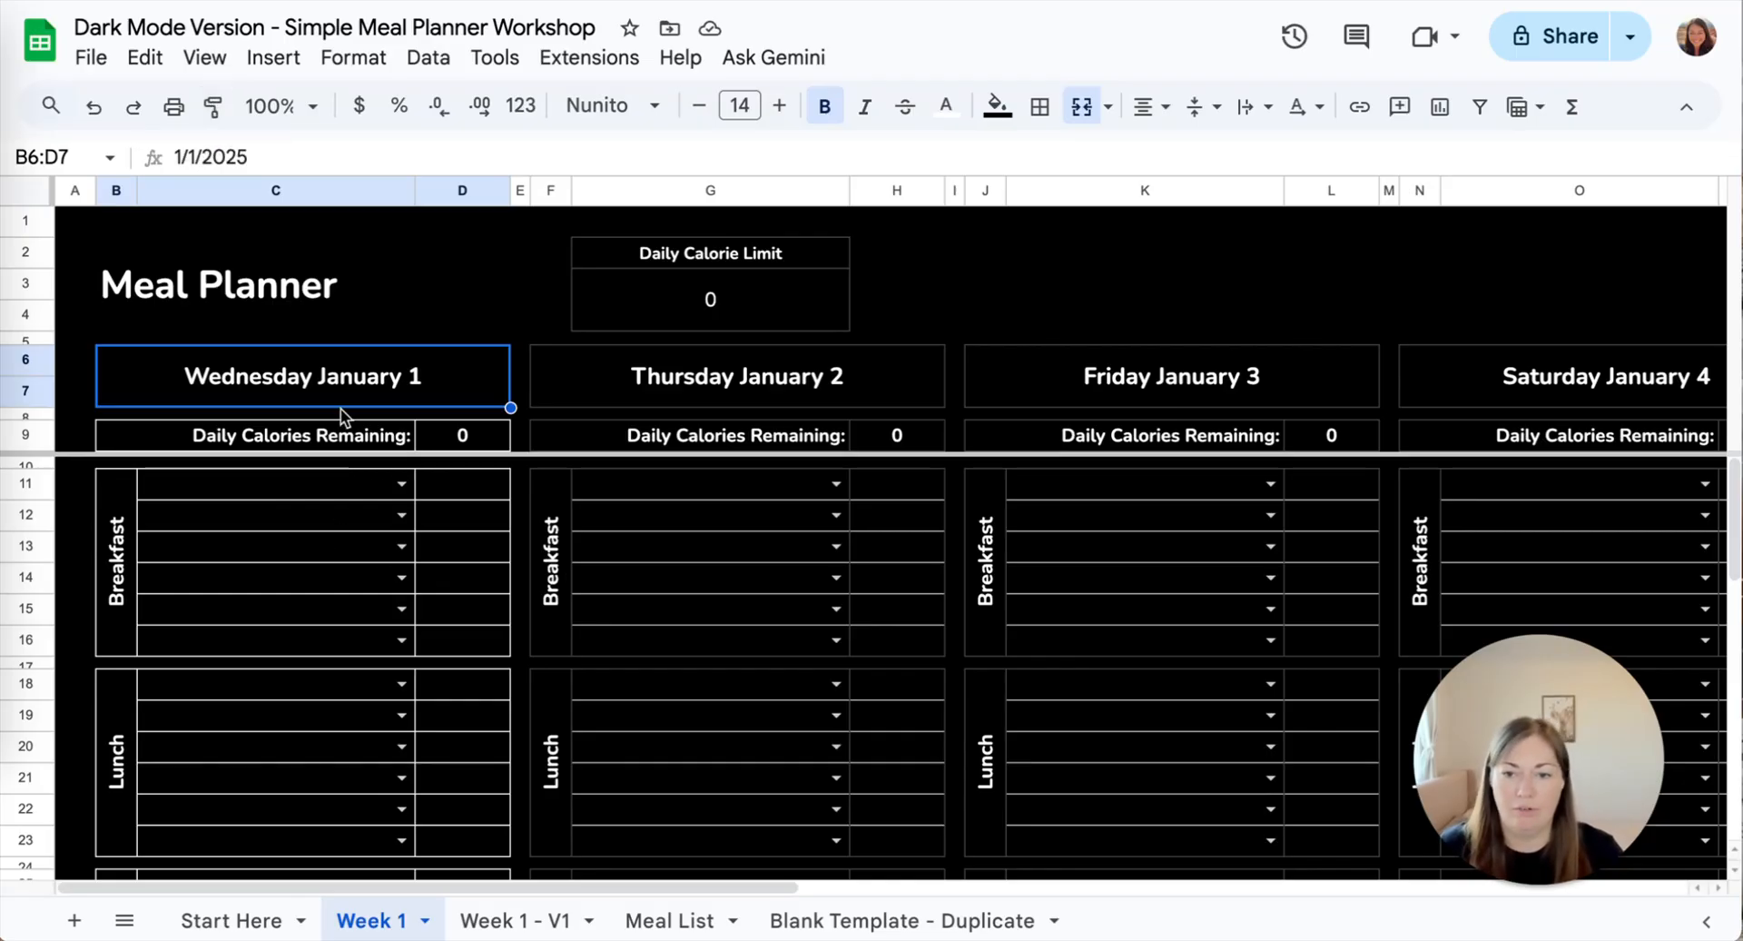
scroll(309, 553, "down", 10)
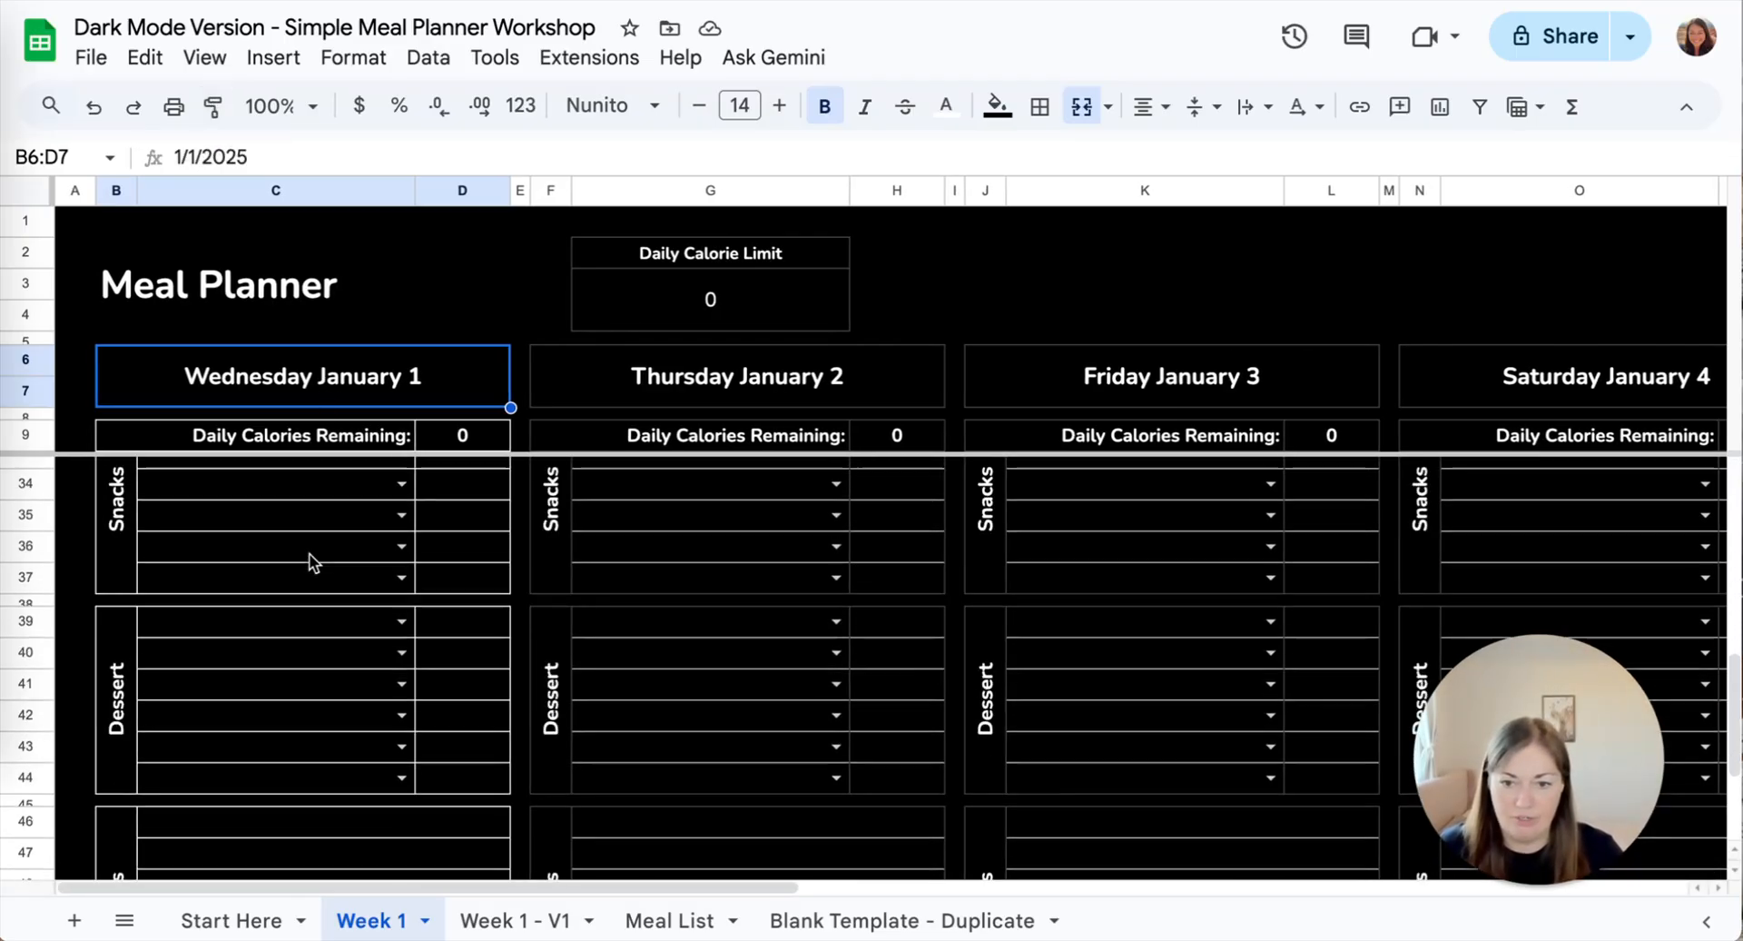
left_click(473, 771, "shift")
scroll(405, 613, "up", 10)
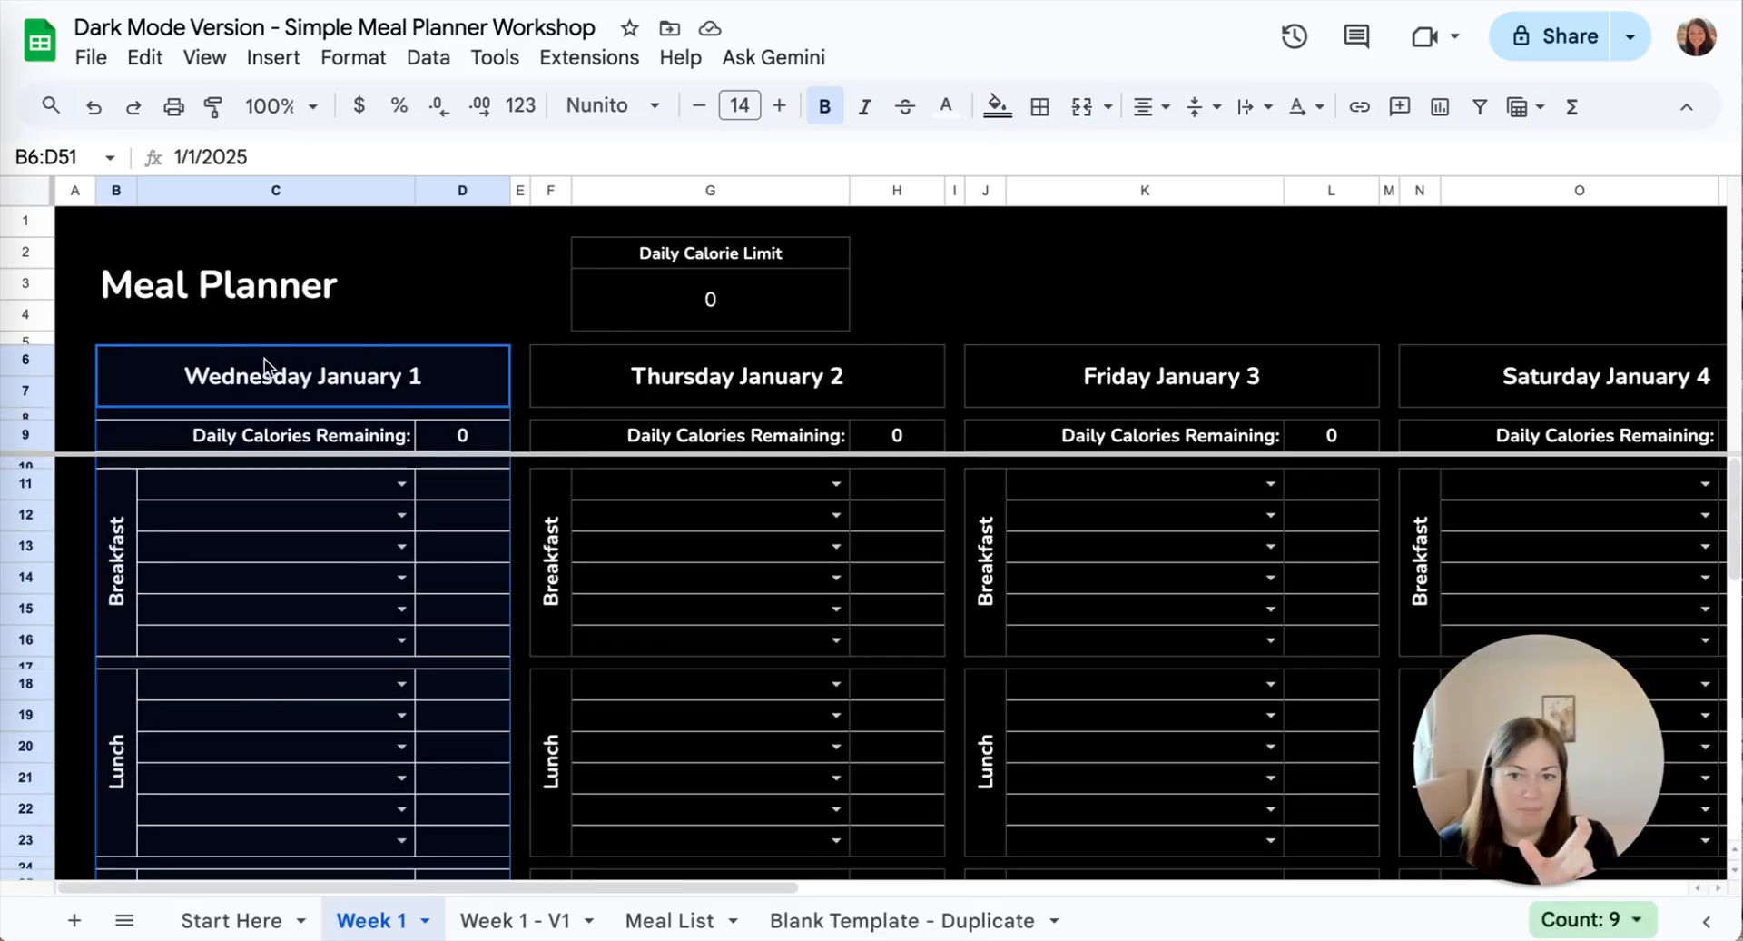
scroll(281, 687, "down", 10)
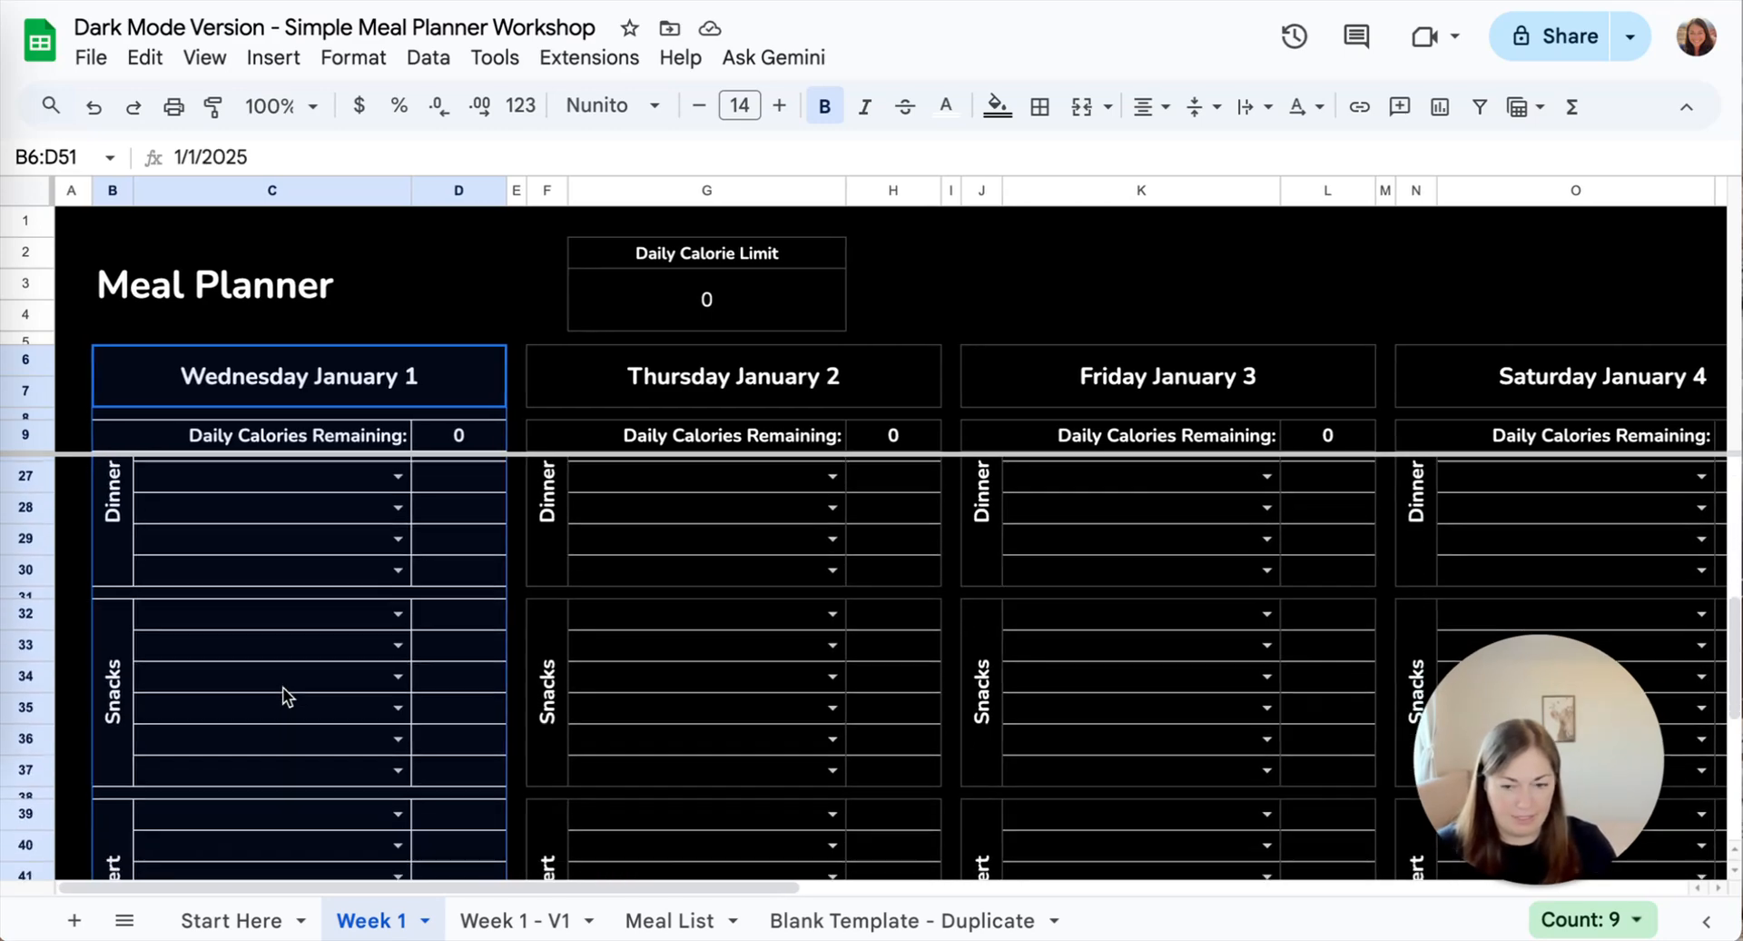
scroll(358, 710, "down", 2)
scroll(358, 635, "up", 10)
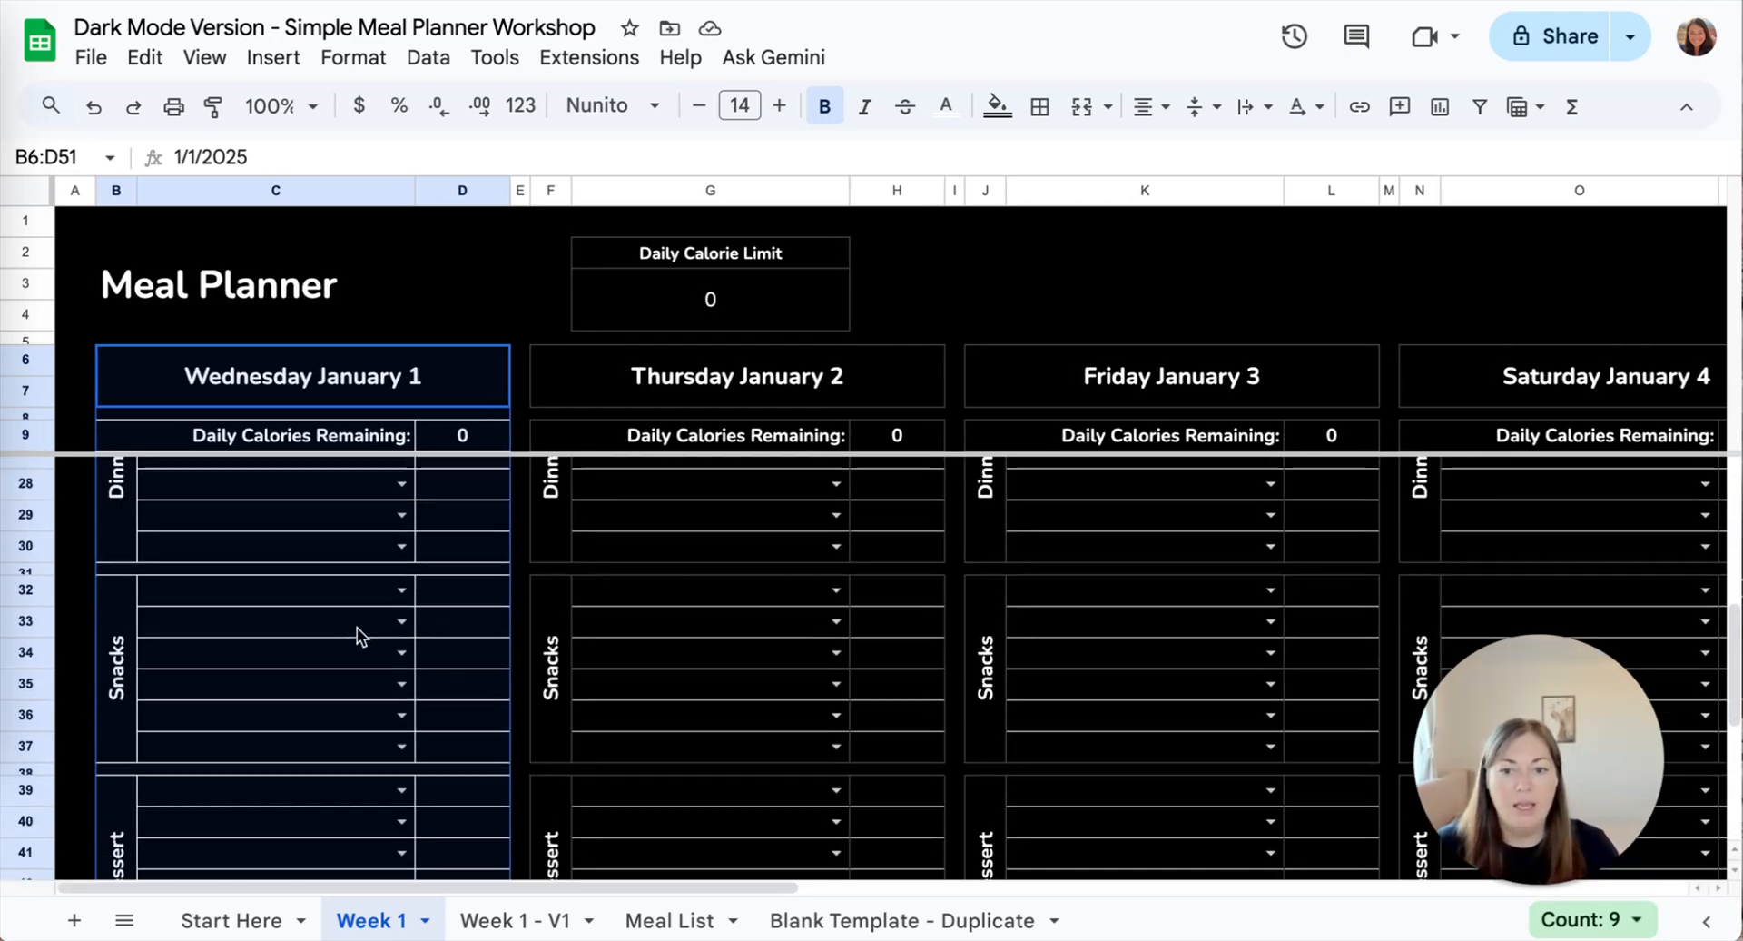
left_click(214, 107)
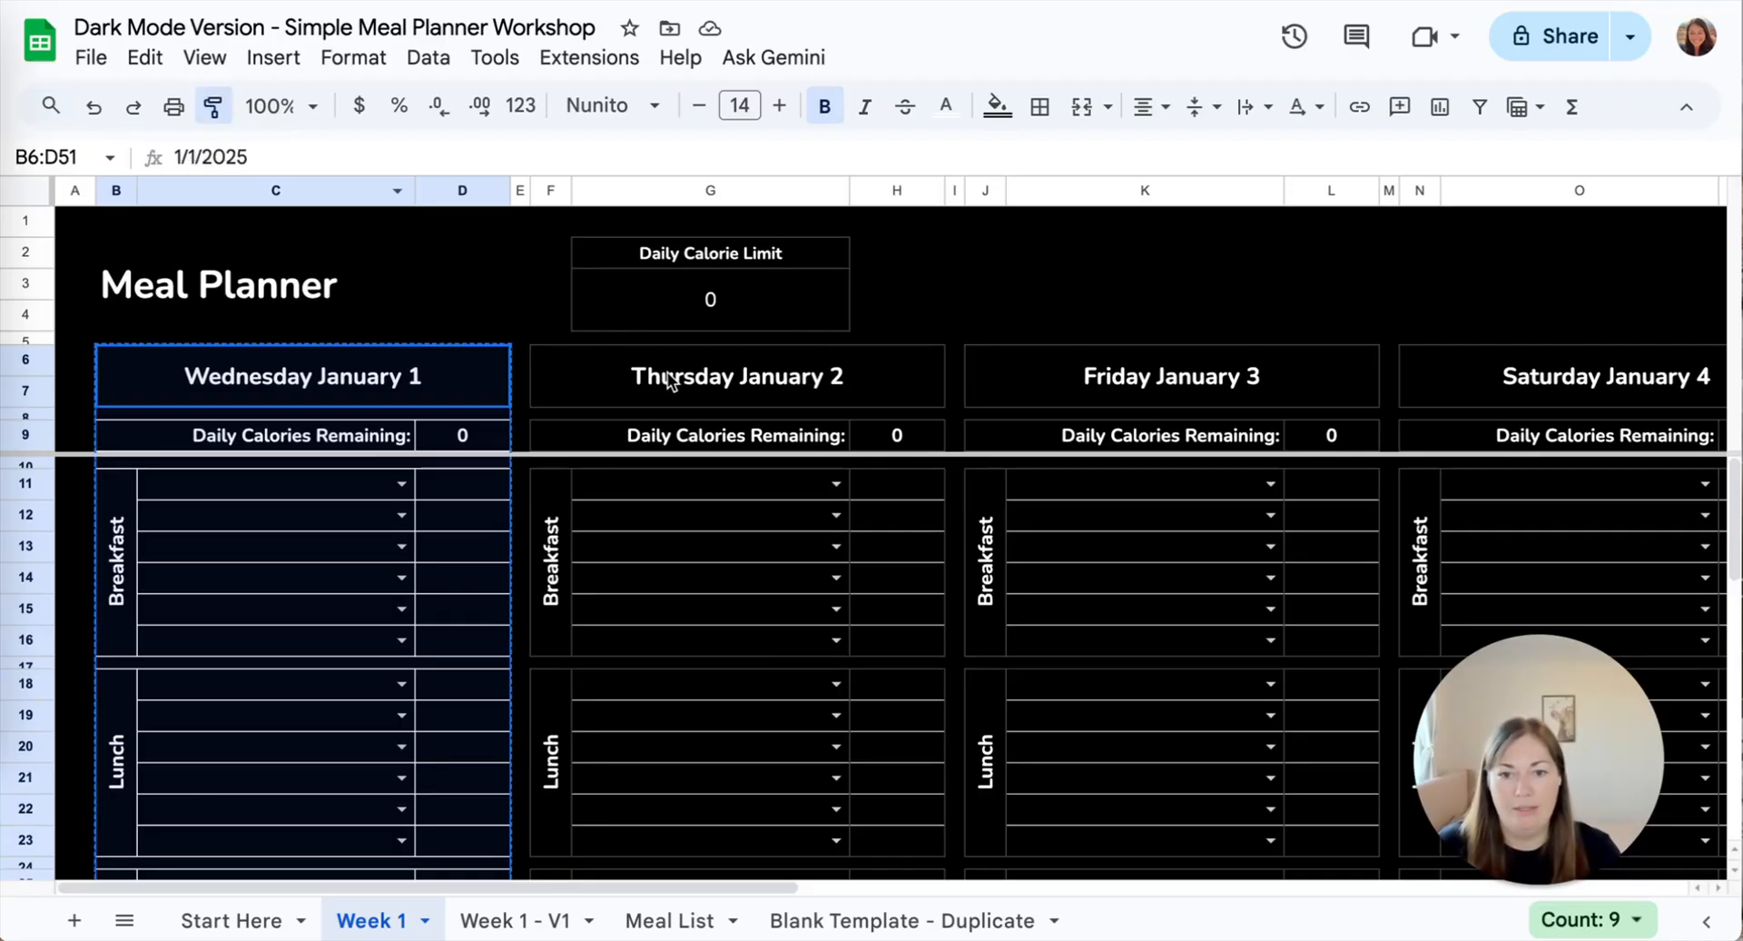
left_click(599, 388)
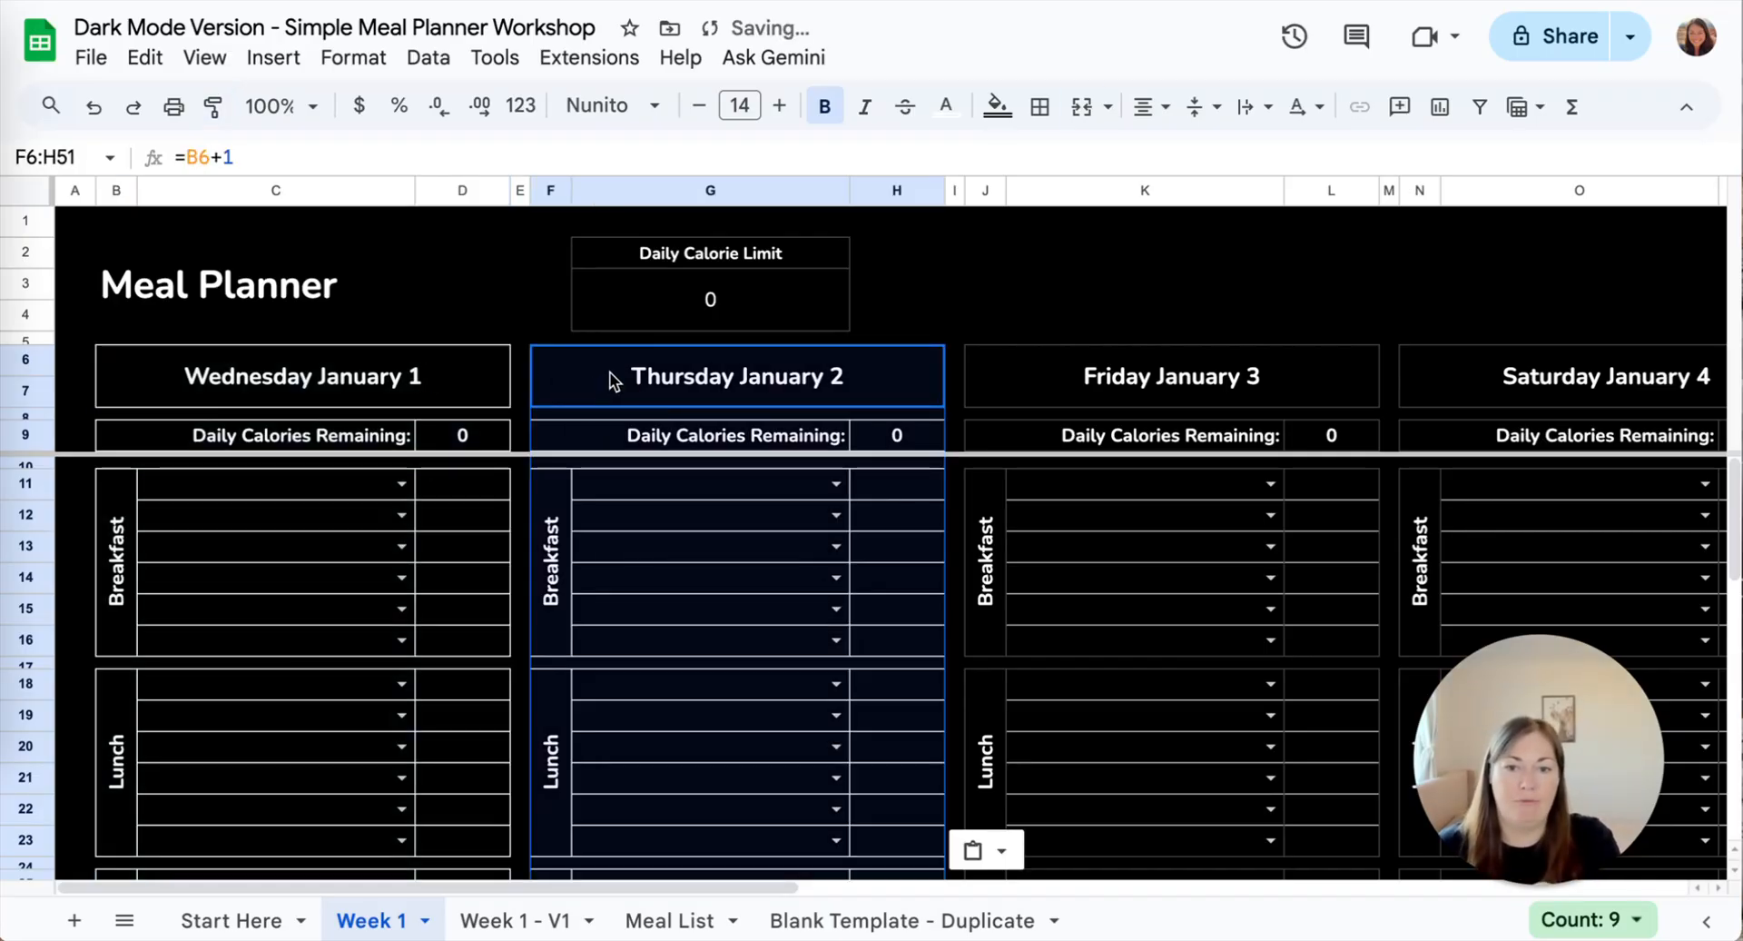
- Paint the same section formatting onto the Friday January 3 and Saturday January 4 sections, starting from their headers
left_click(213, 106)
left_click(1077, 378)
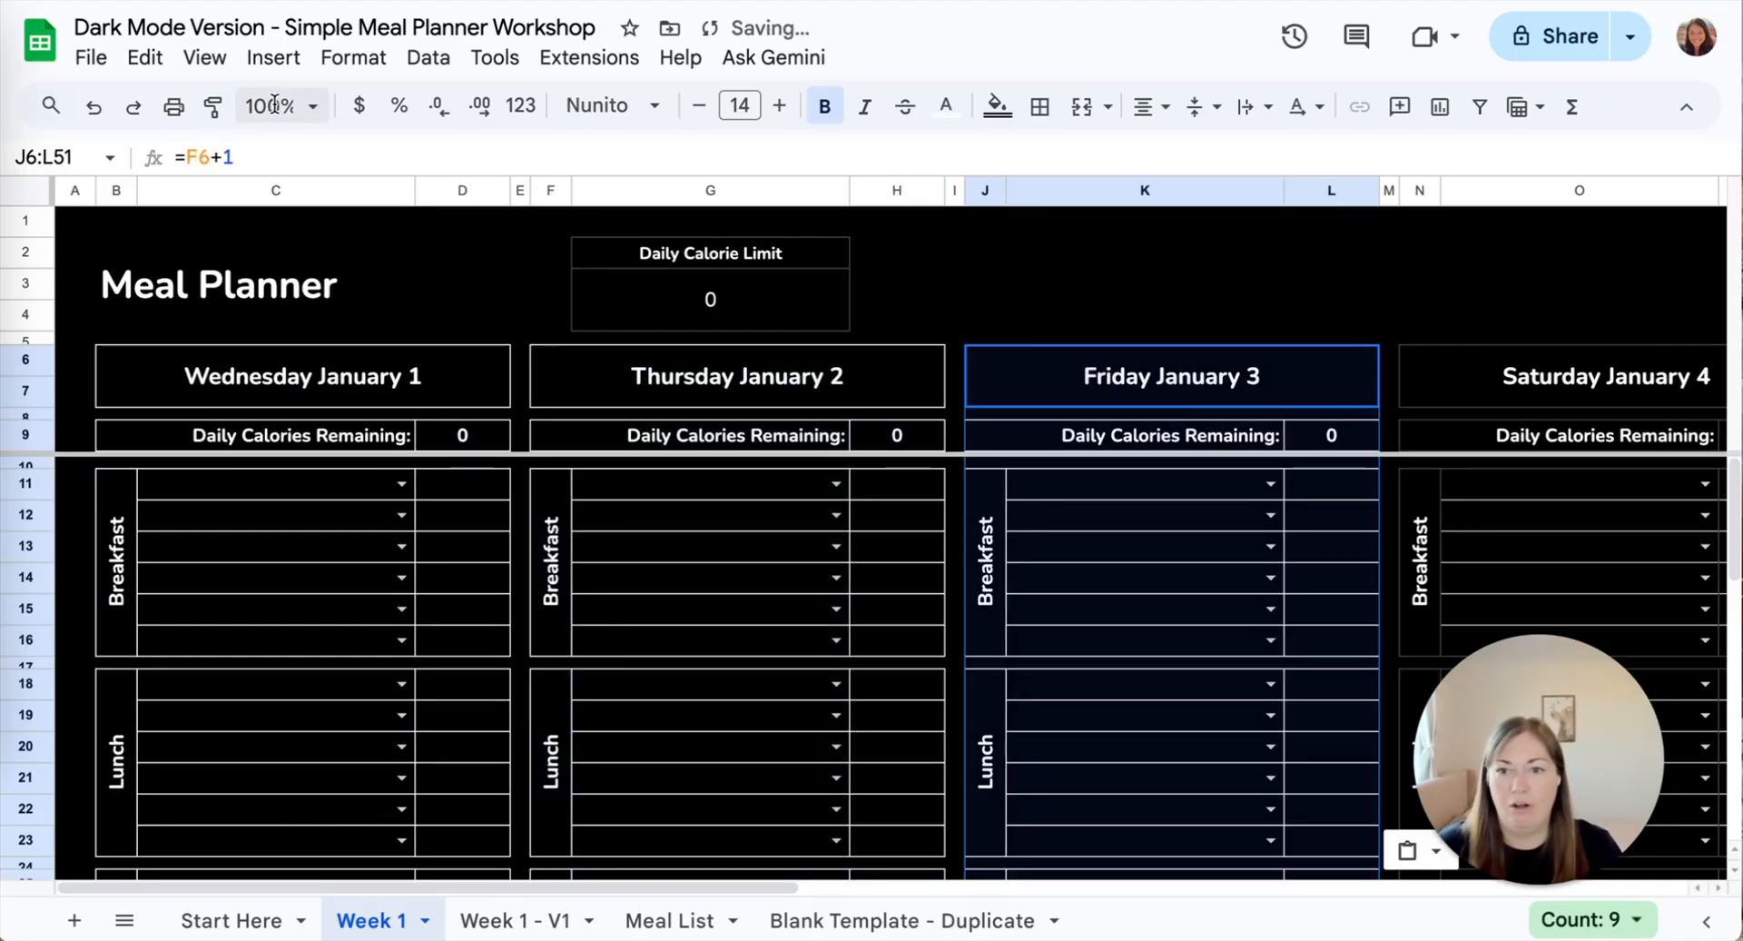
left_click(215, 107)
scroll(1244, 390, "right", 5)
left_click(1046, 363)
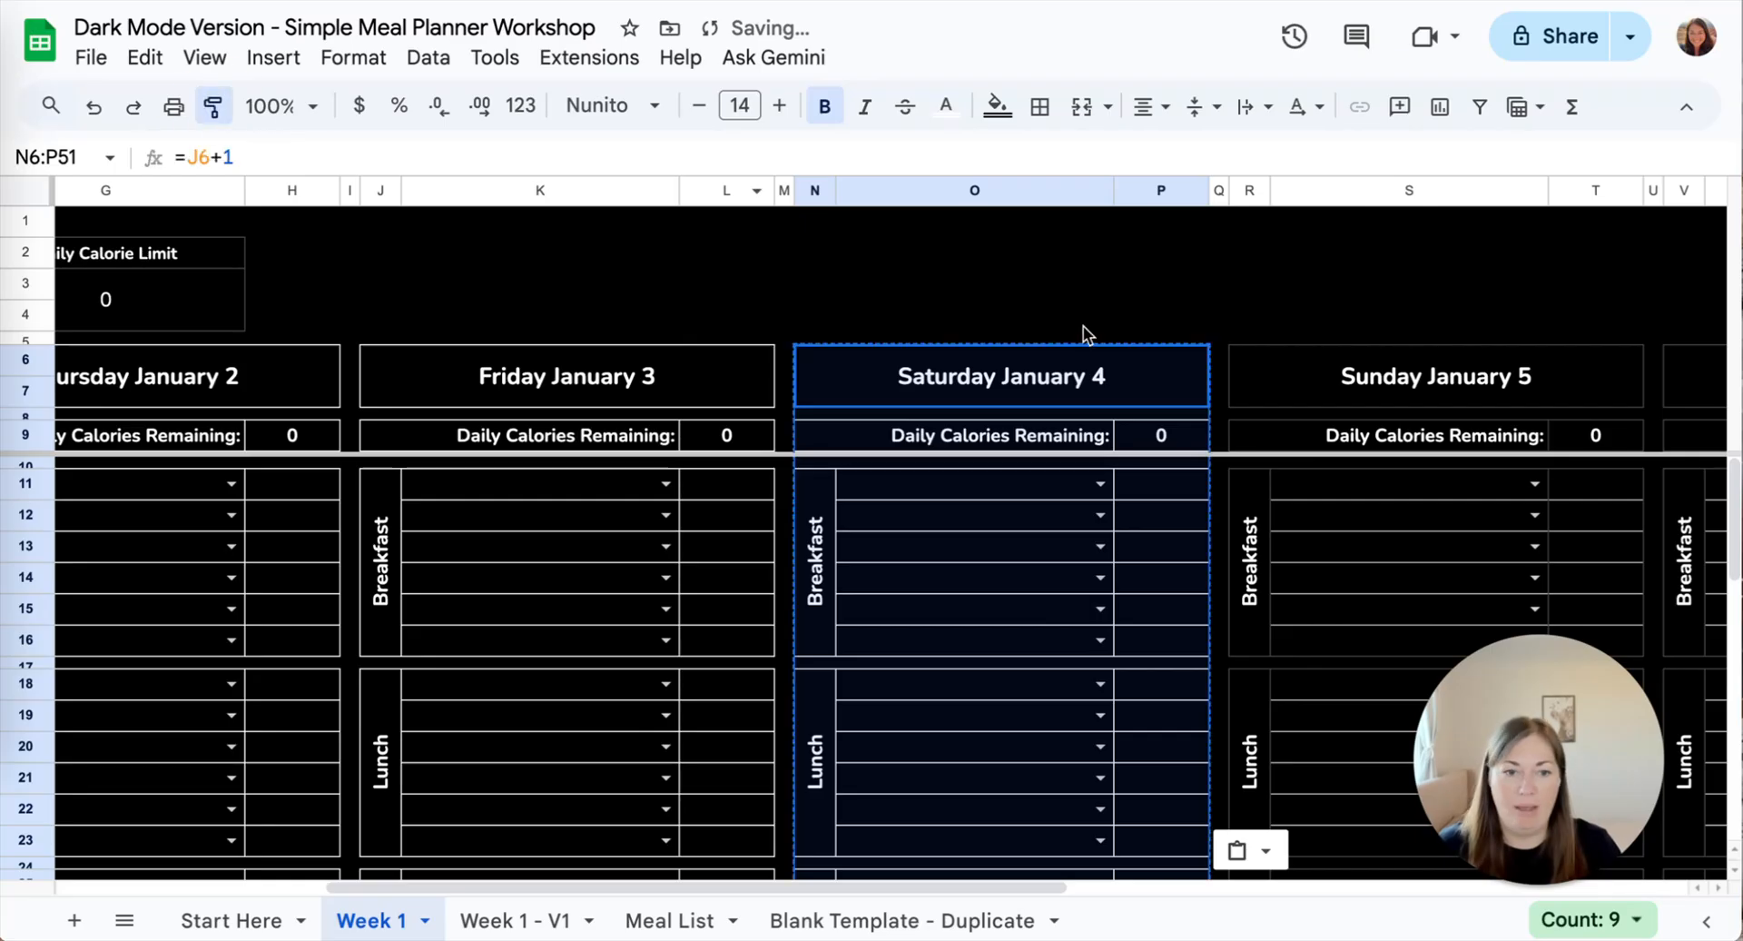
- Paint the copied day-section formatting onto the Sunday January 5, Monday January 6 and Tuesday January 7 sections
left_click(1264, 378)
key("ctrl+v")
left_click(214, 106)
scroll(1289, 377, "right", 10)
left_click(1013, 375)
left_click(213, 106)
left_click(1205, 370)
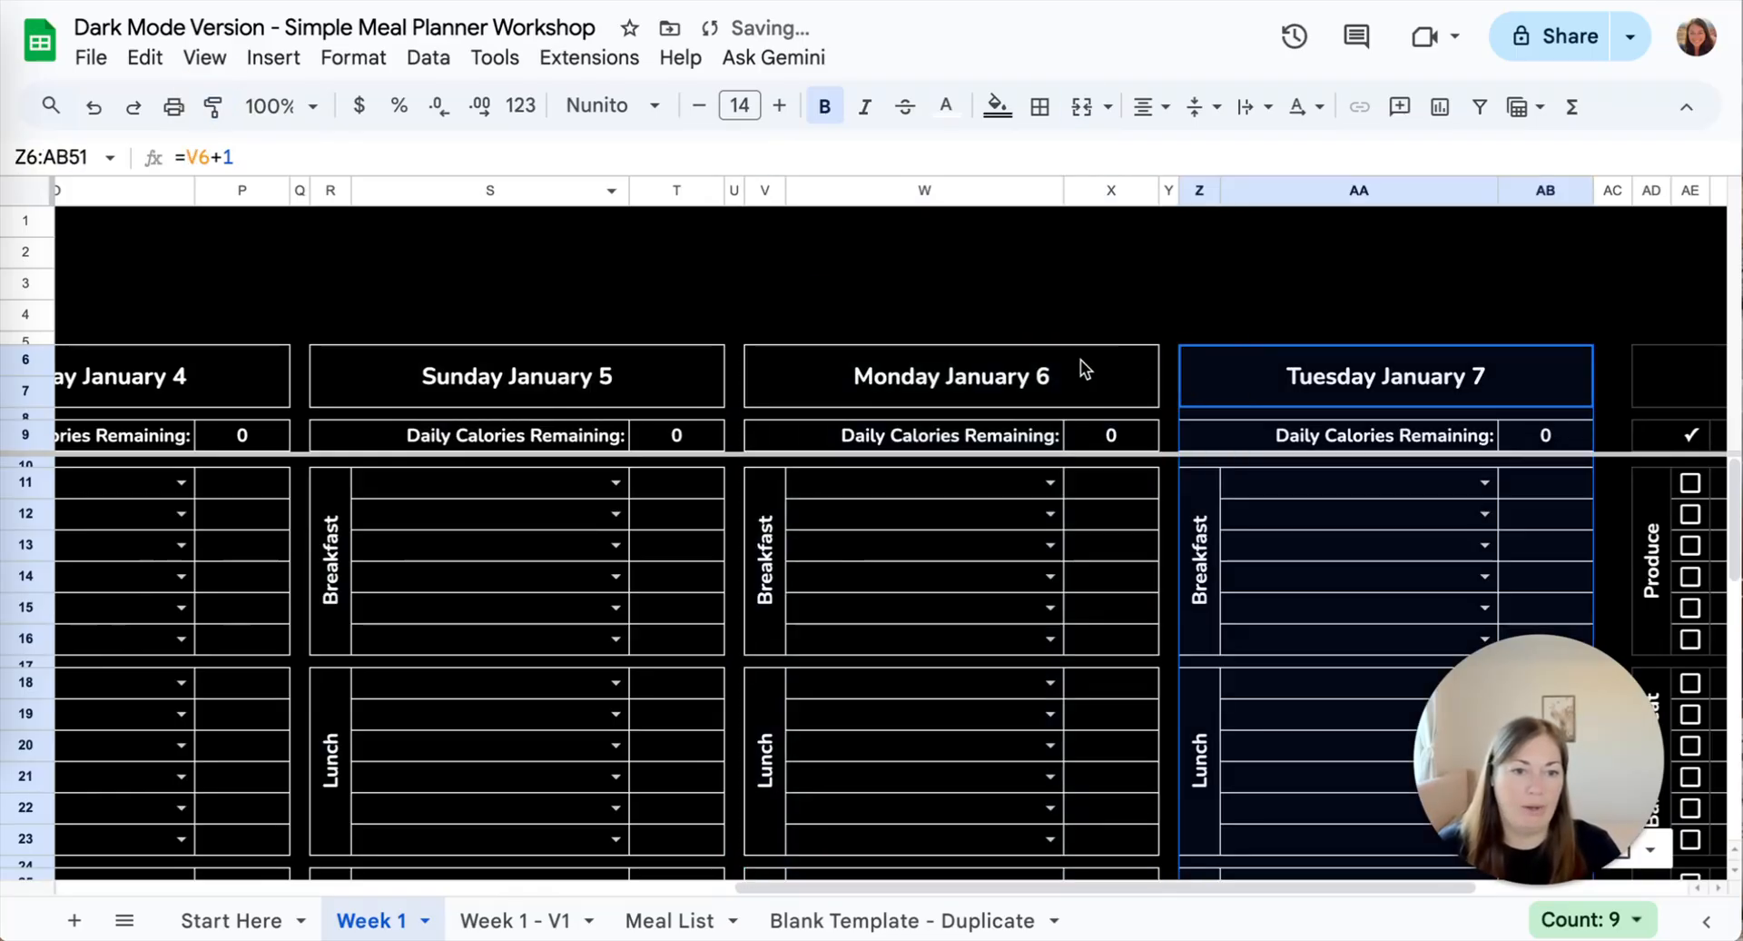
- Apply all light gray borders to the Grocery List title and to its column header row AD9:AG9
scroll(1089, 364, "right", 5)
left_click(1367, 399)
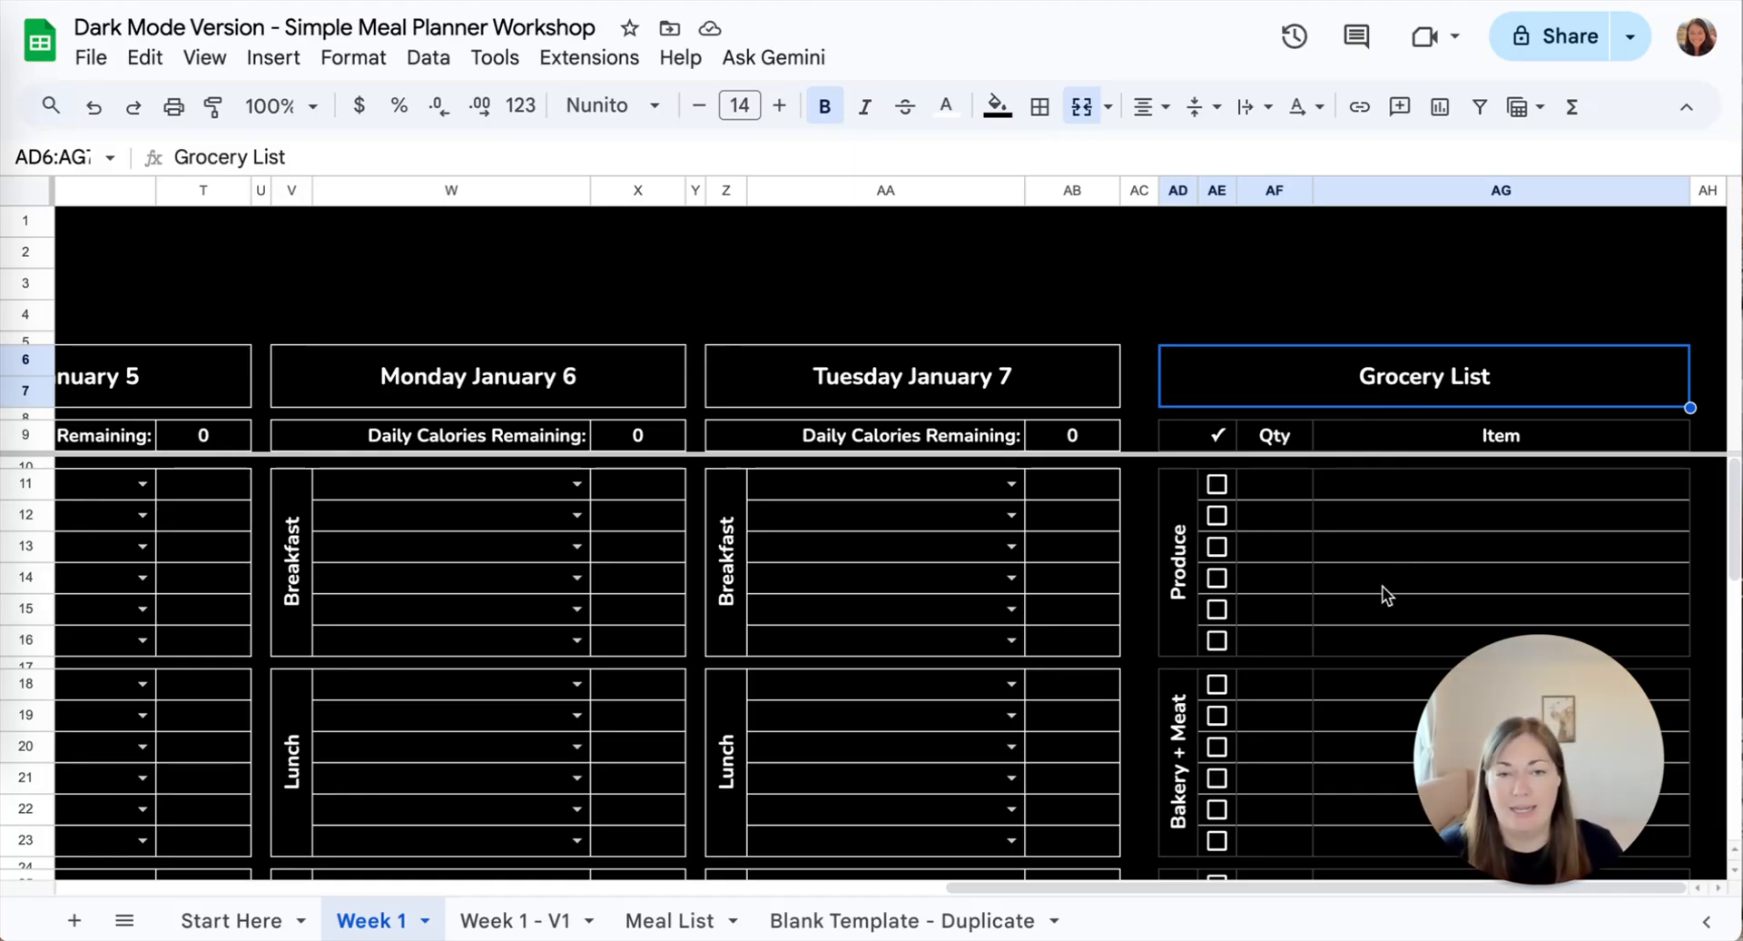
left_click(1046, 108)
left_click(1053, 162)
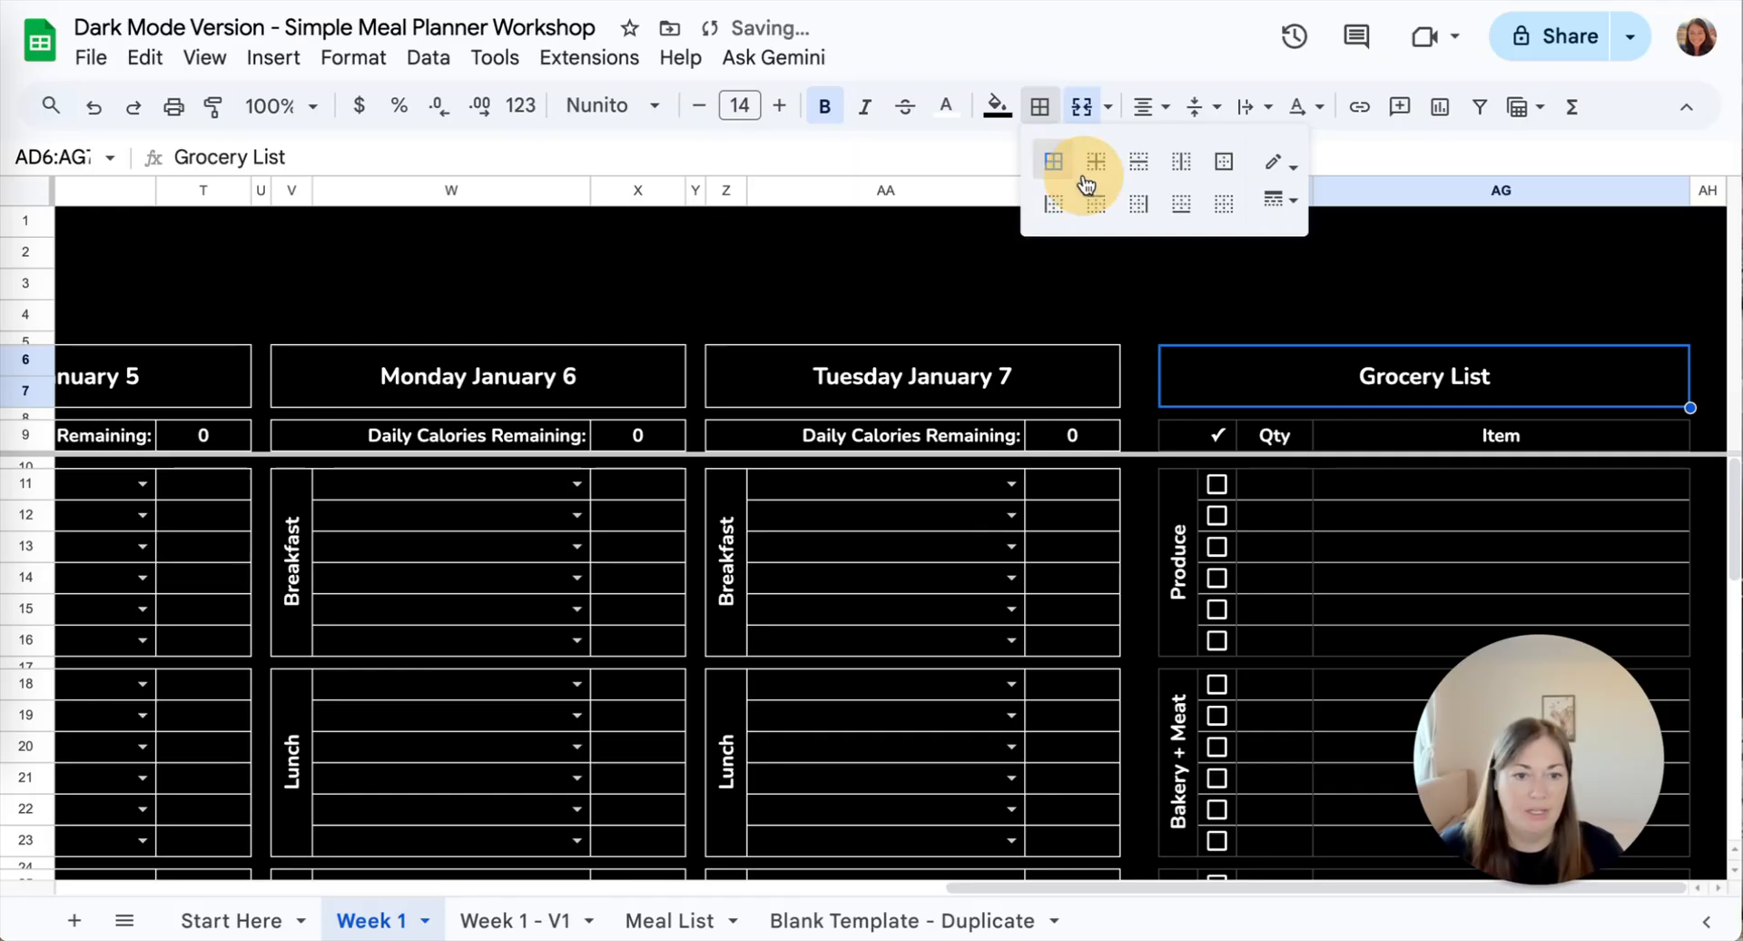
left_click_drag(1185, 427, 1424, 451)
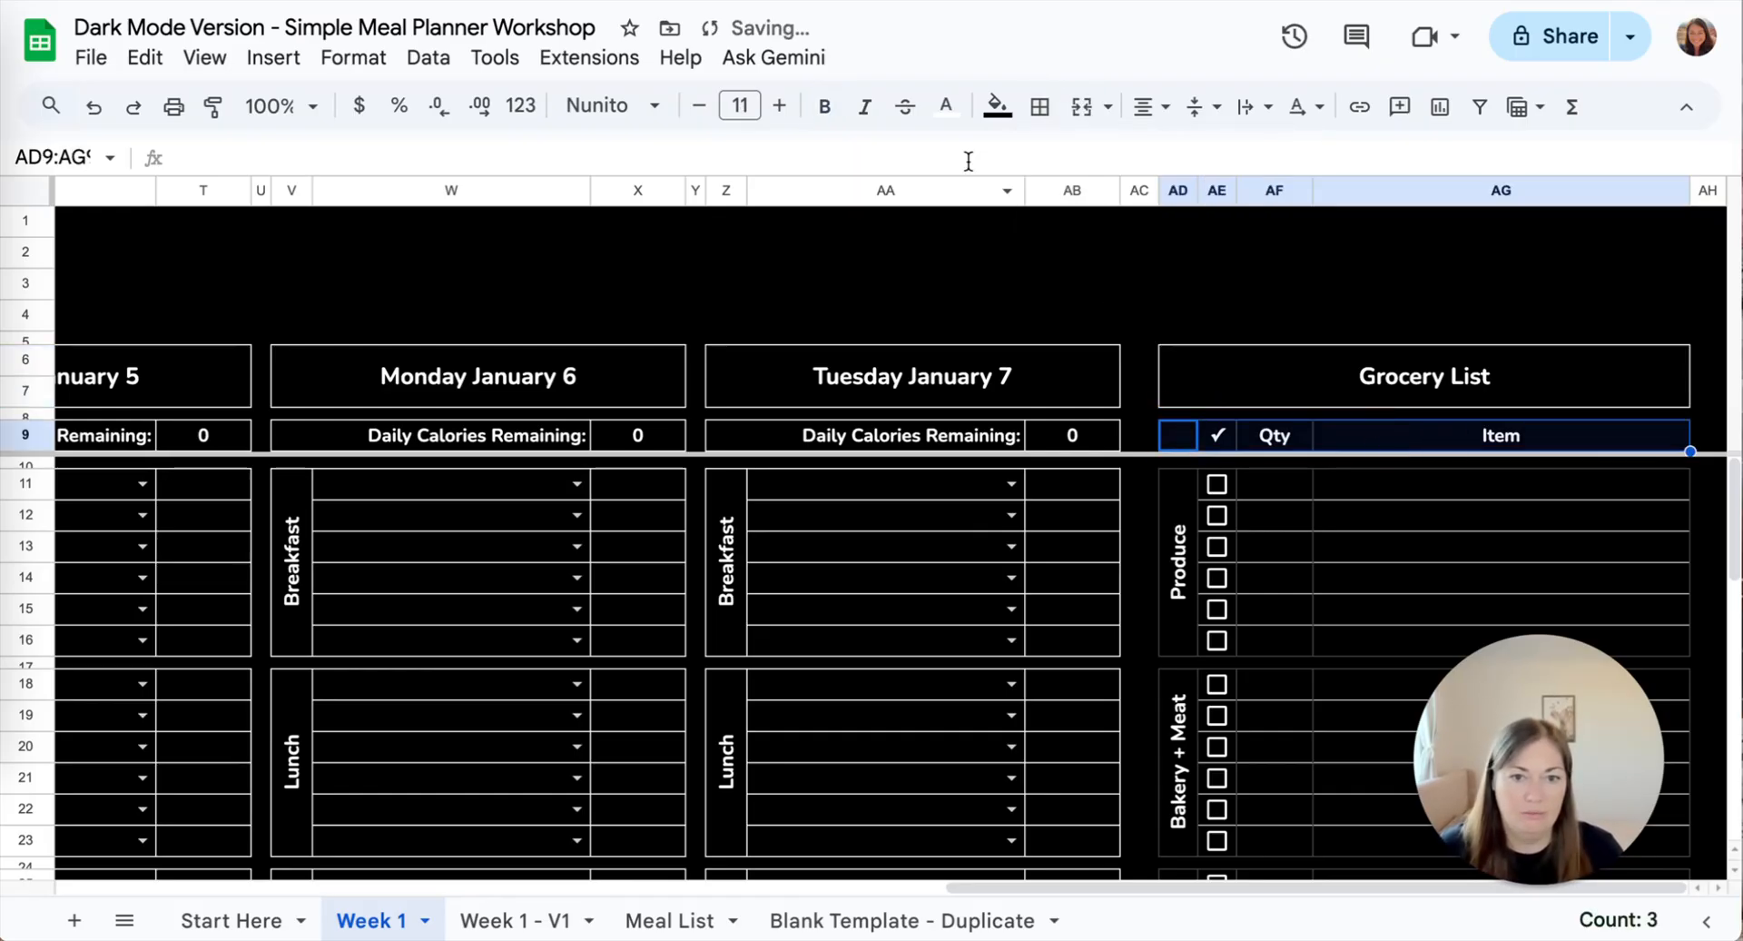
left_click(1039, 107)
left_click(1049, 164)
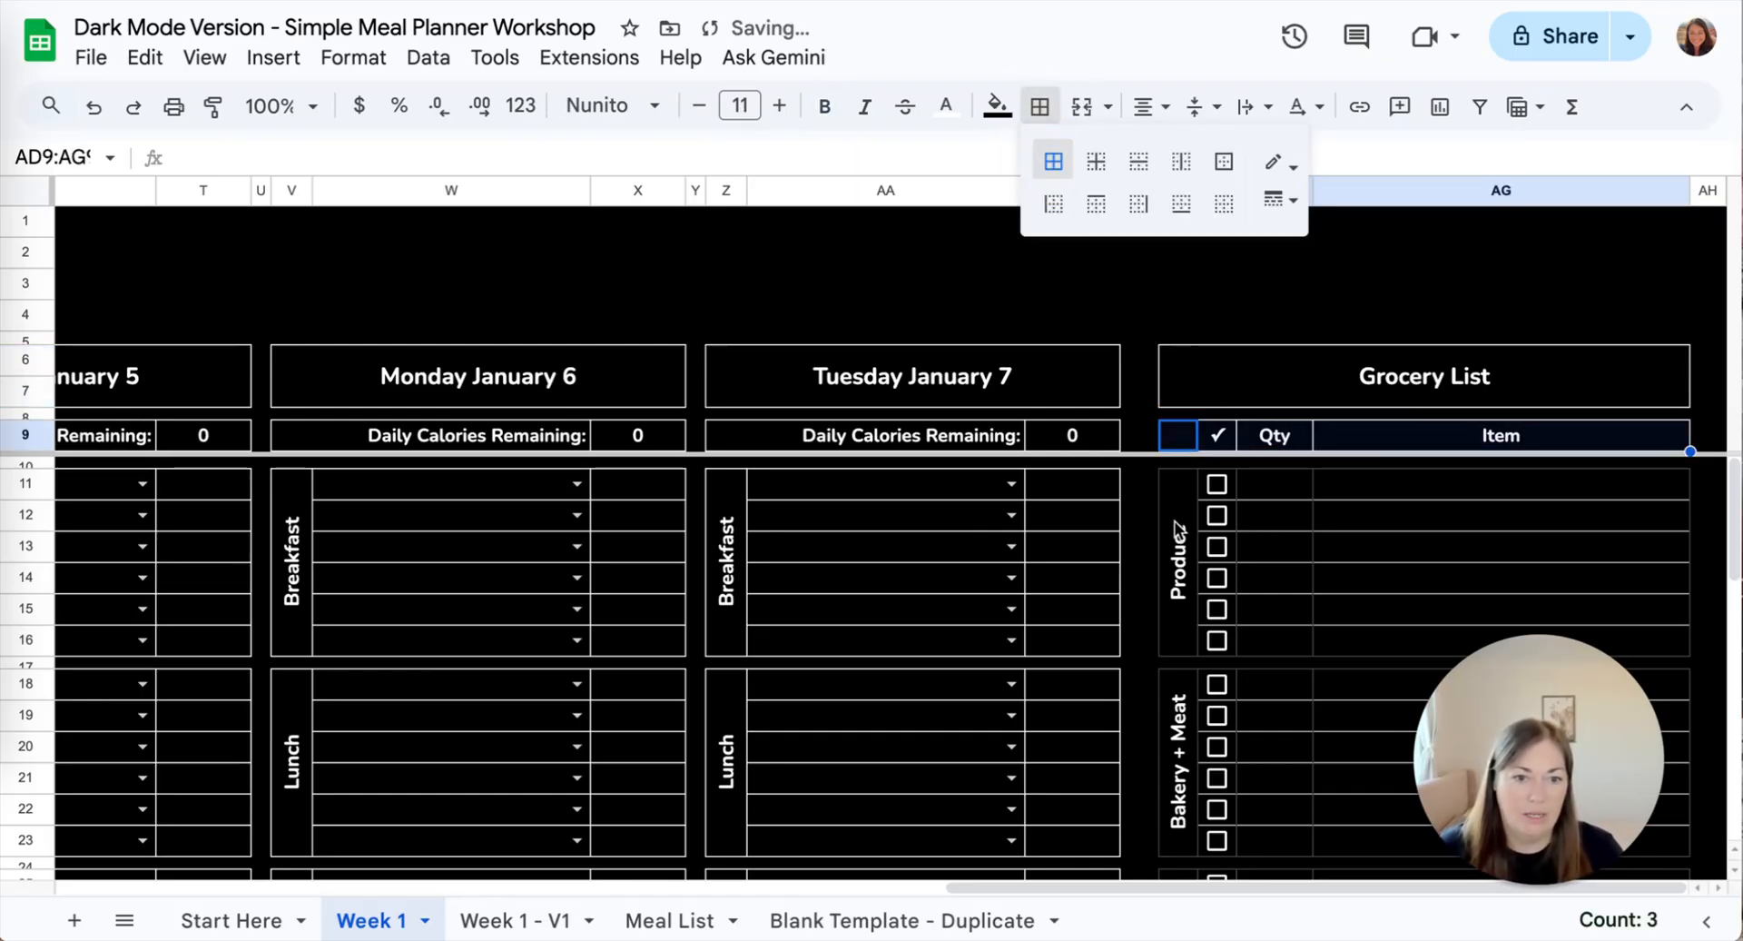
- Apply all light gray borders to the Grocery List's Produce block, AD11:AG16
left_click(1185, 481)
scroll(1429, 614, "down", 1)
left_click(1453, 593, "shift")
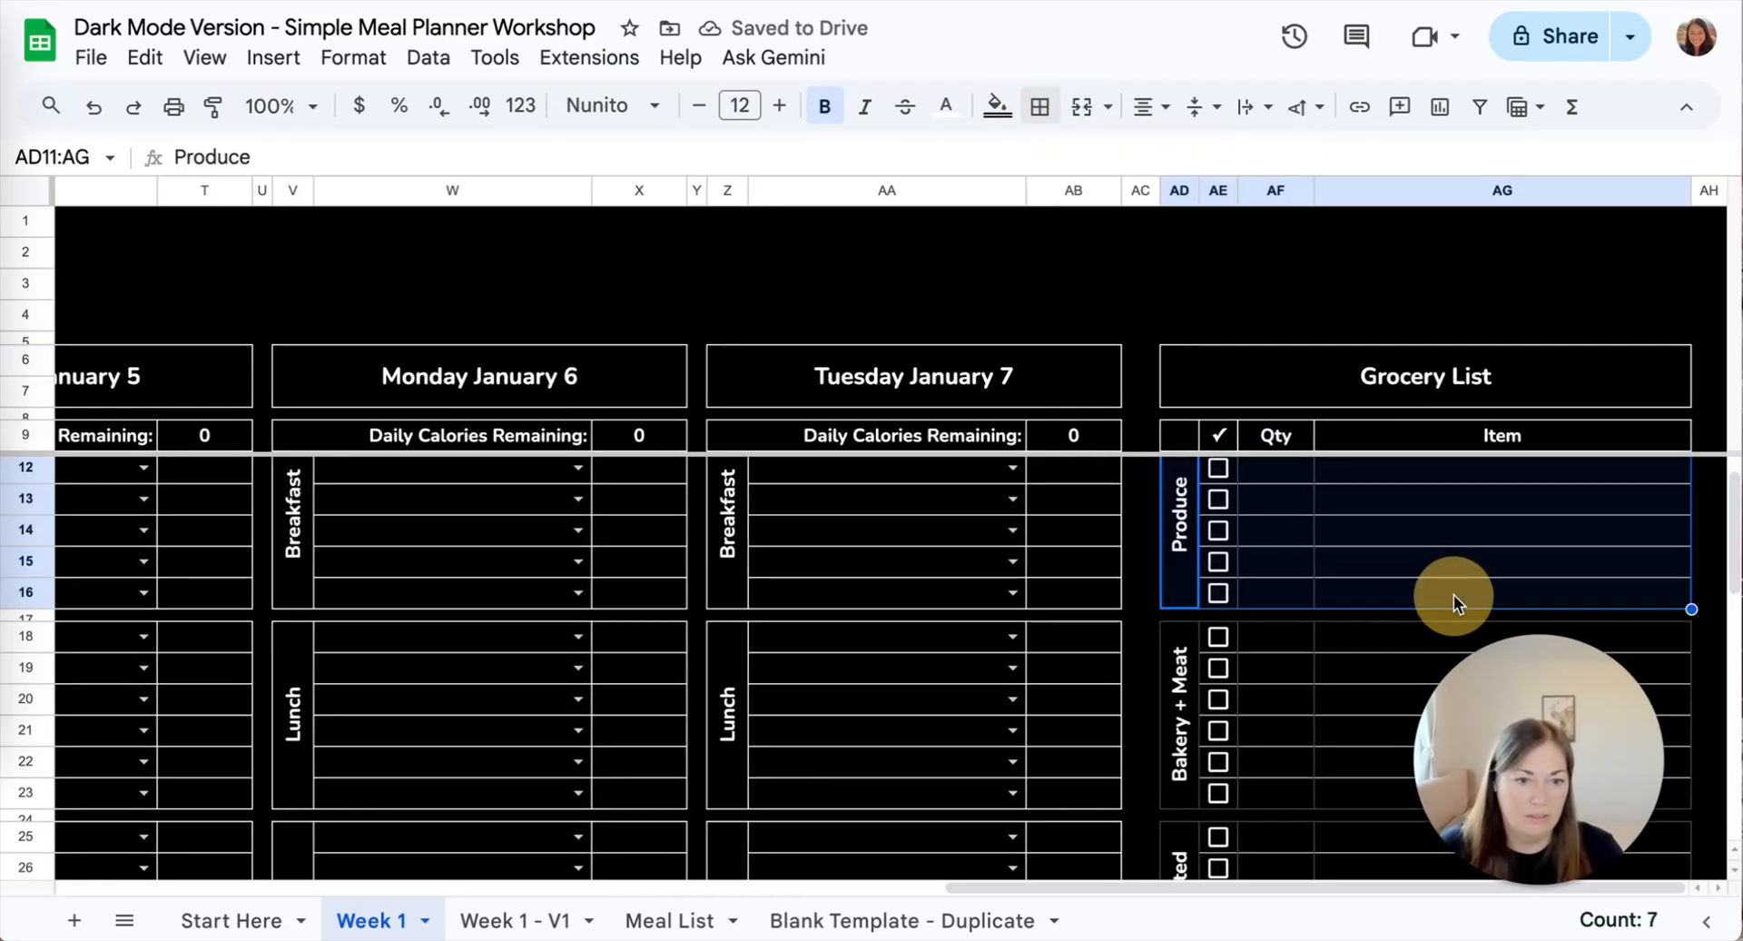
left_click(1039, 106)
left_click(1053, 161)
- Apply all light gray borders to the Grocery List's Bakery + Meat block, AD18:AG23
scroll(1284, 614, "down", 3)
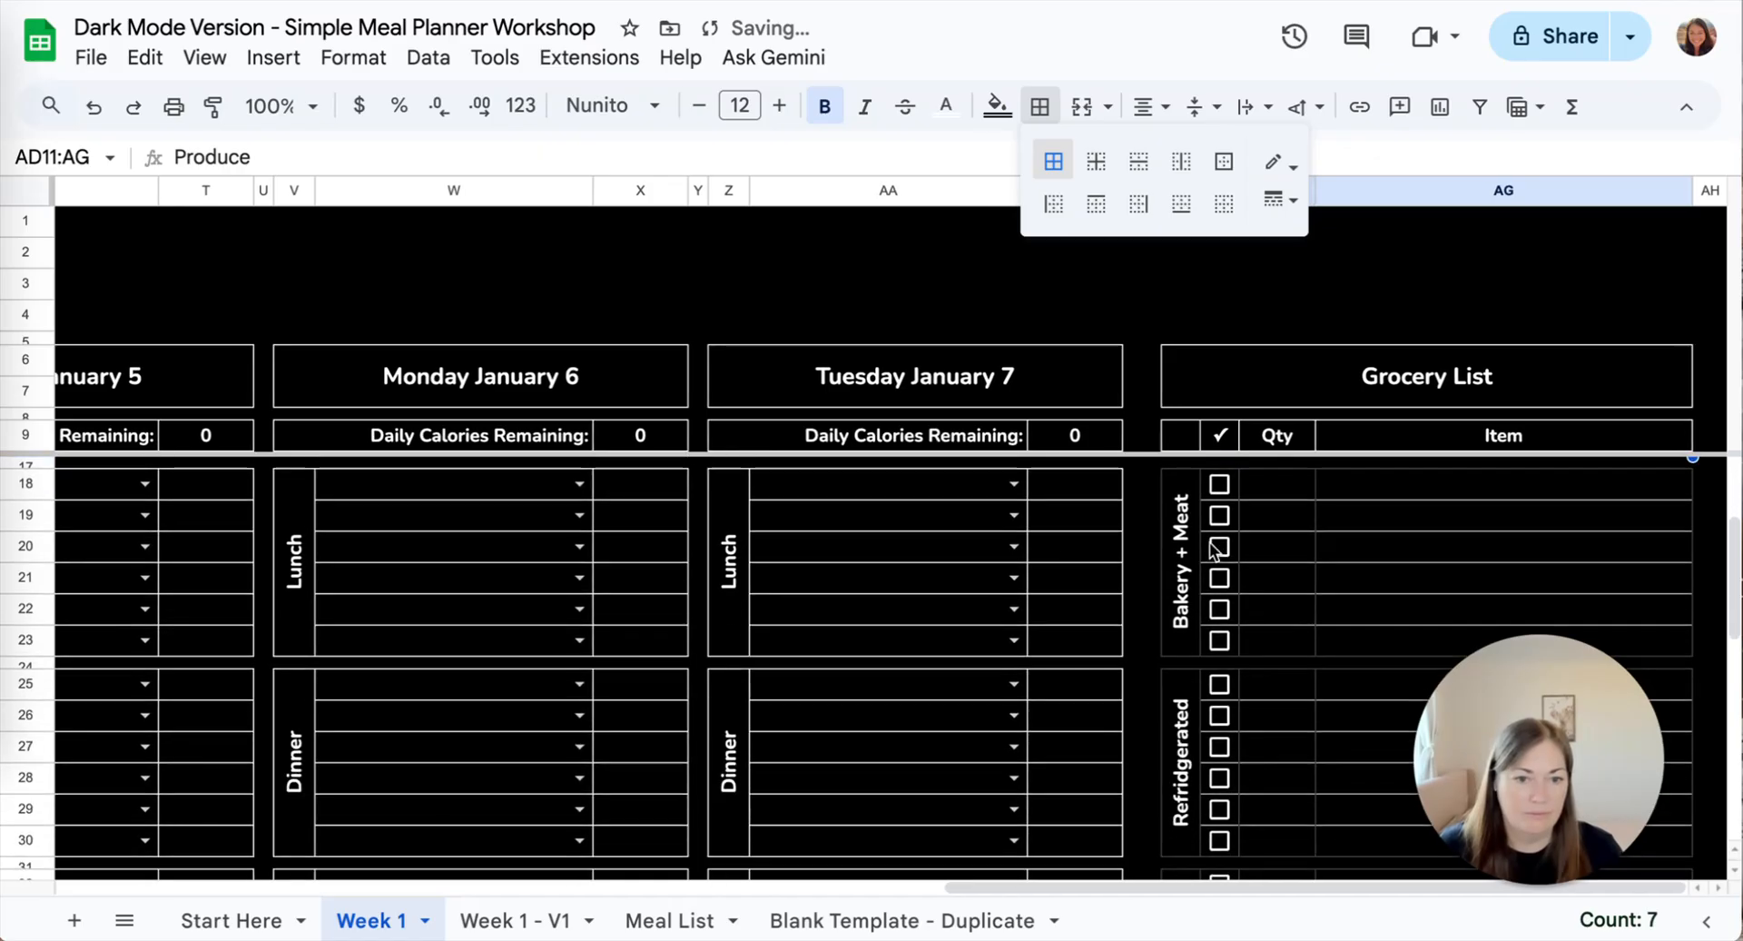
left_click(1181, 535)
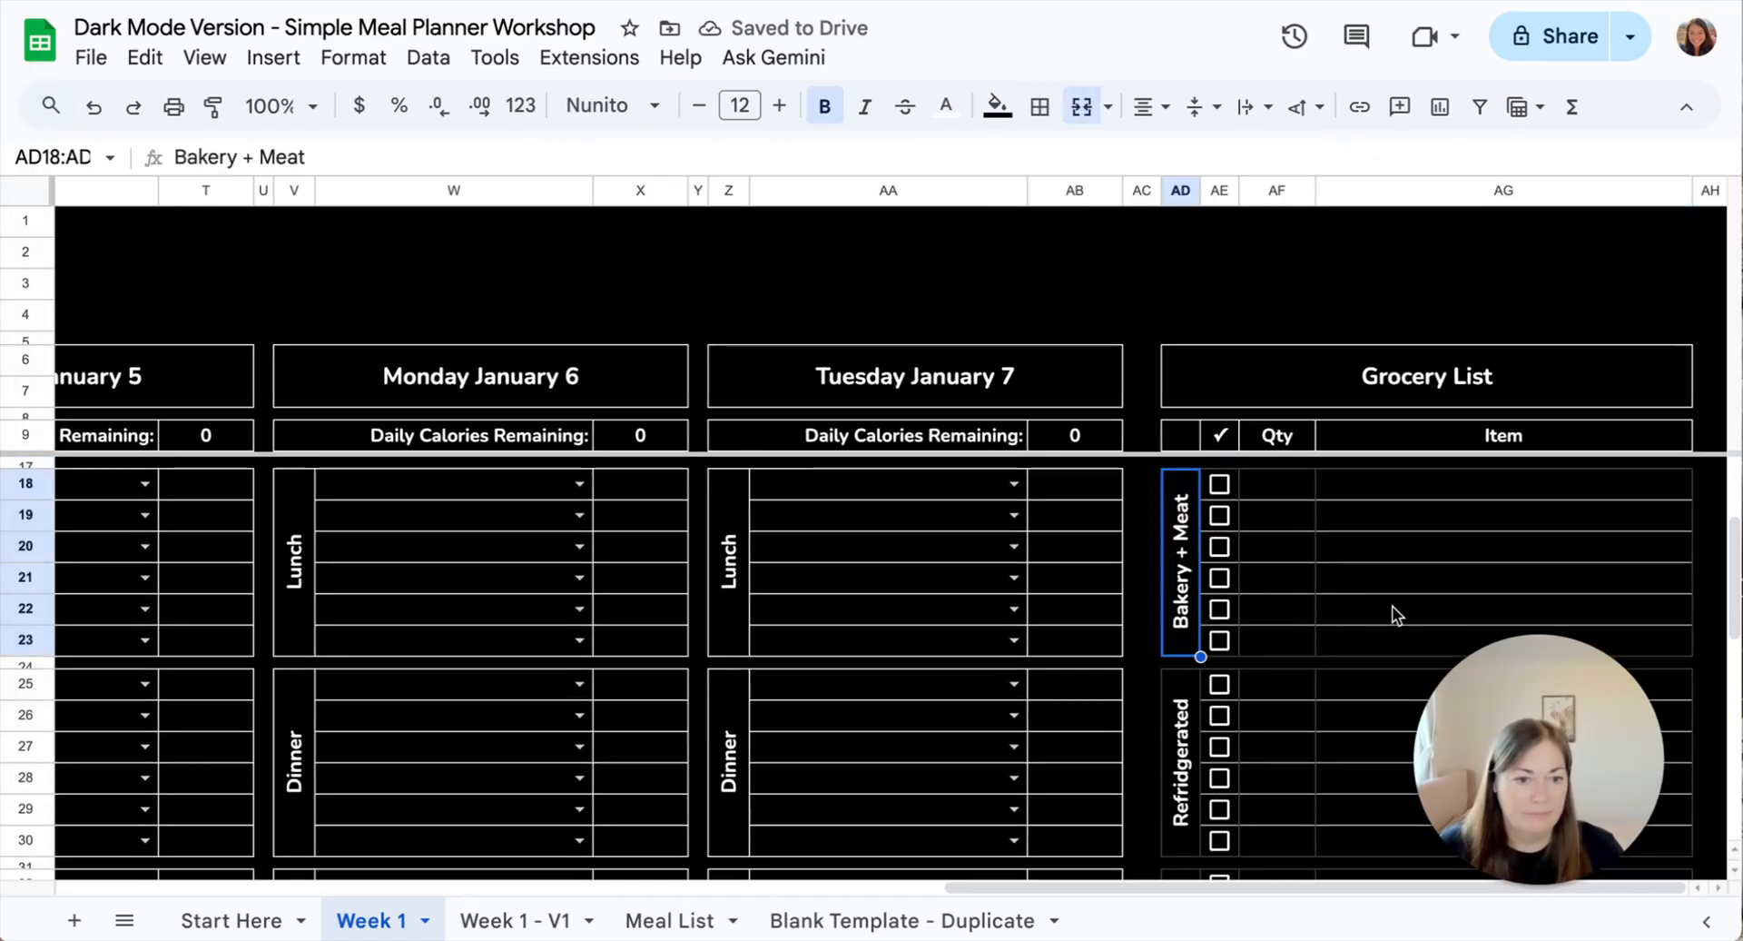
scroll(1304, 570, "down", 2)
scroll(1305, 563, "up", 1)
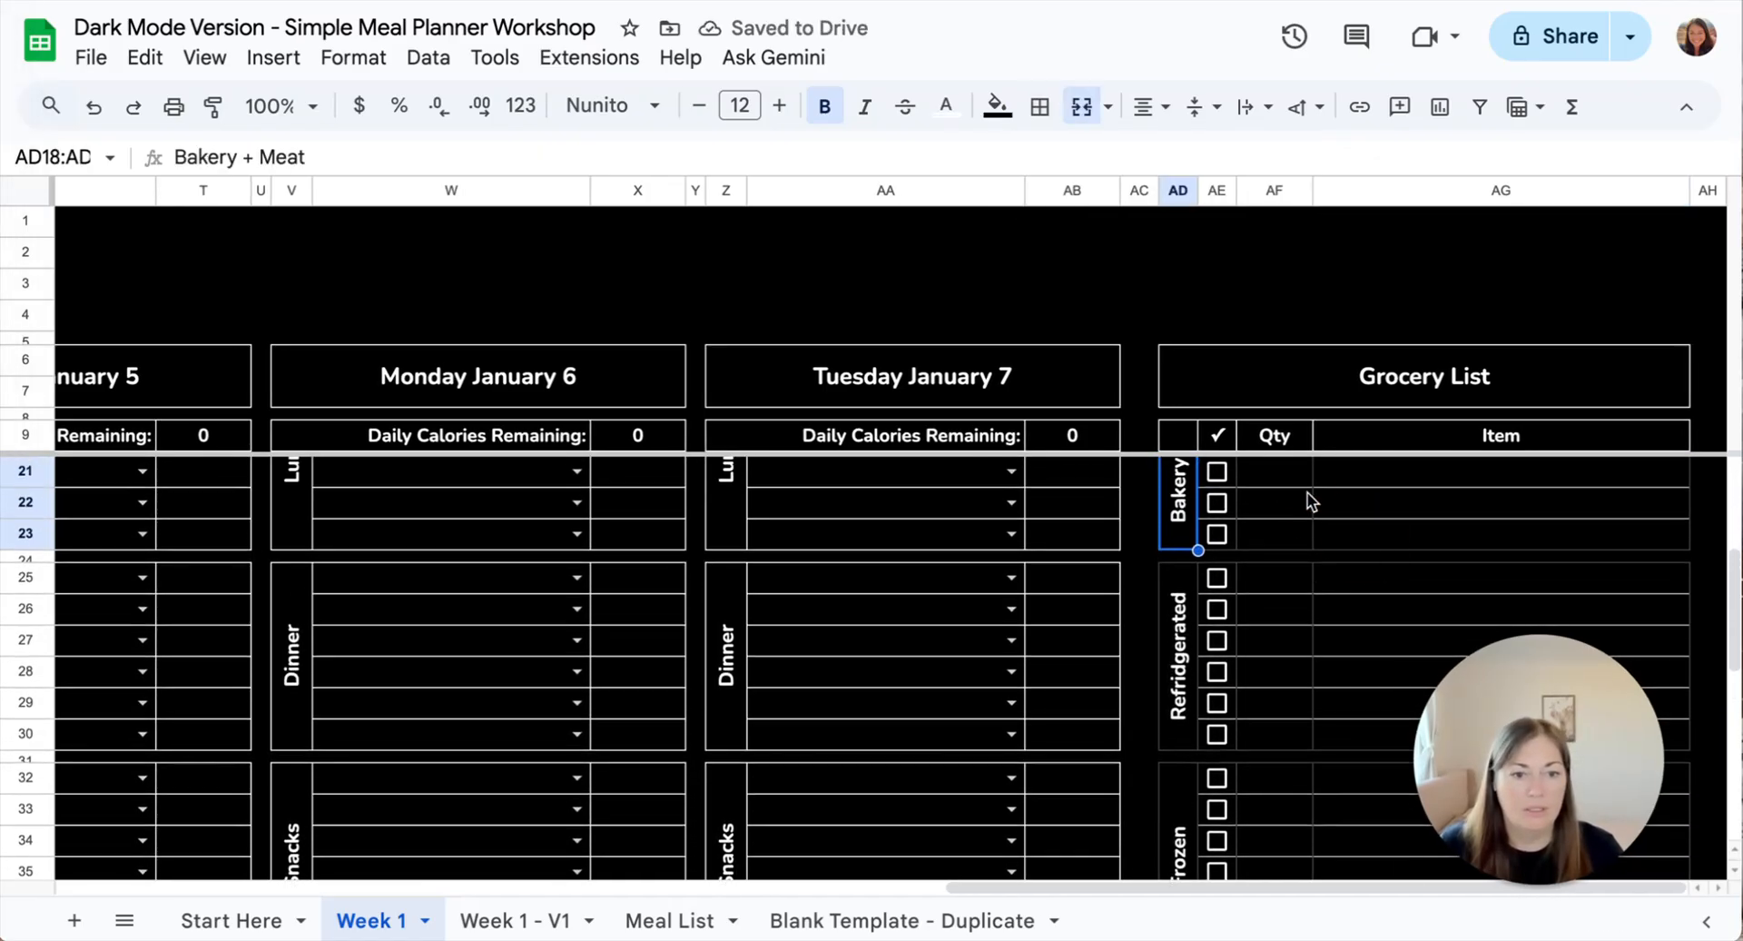
left_click(1230, 537)
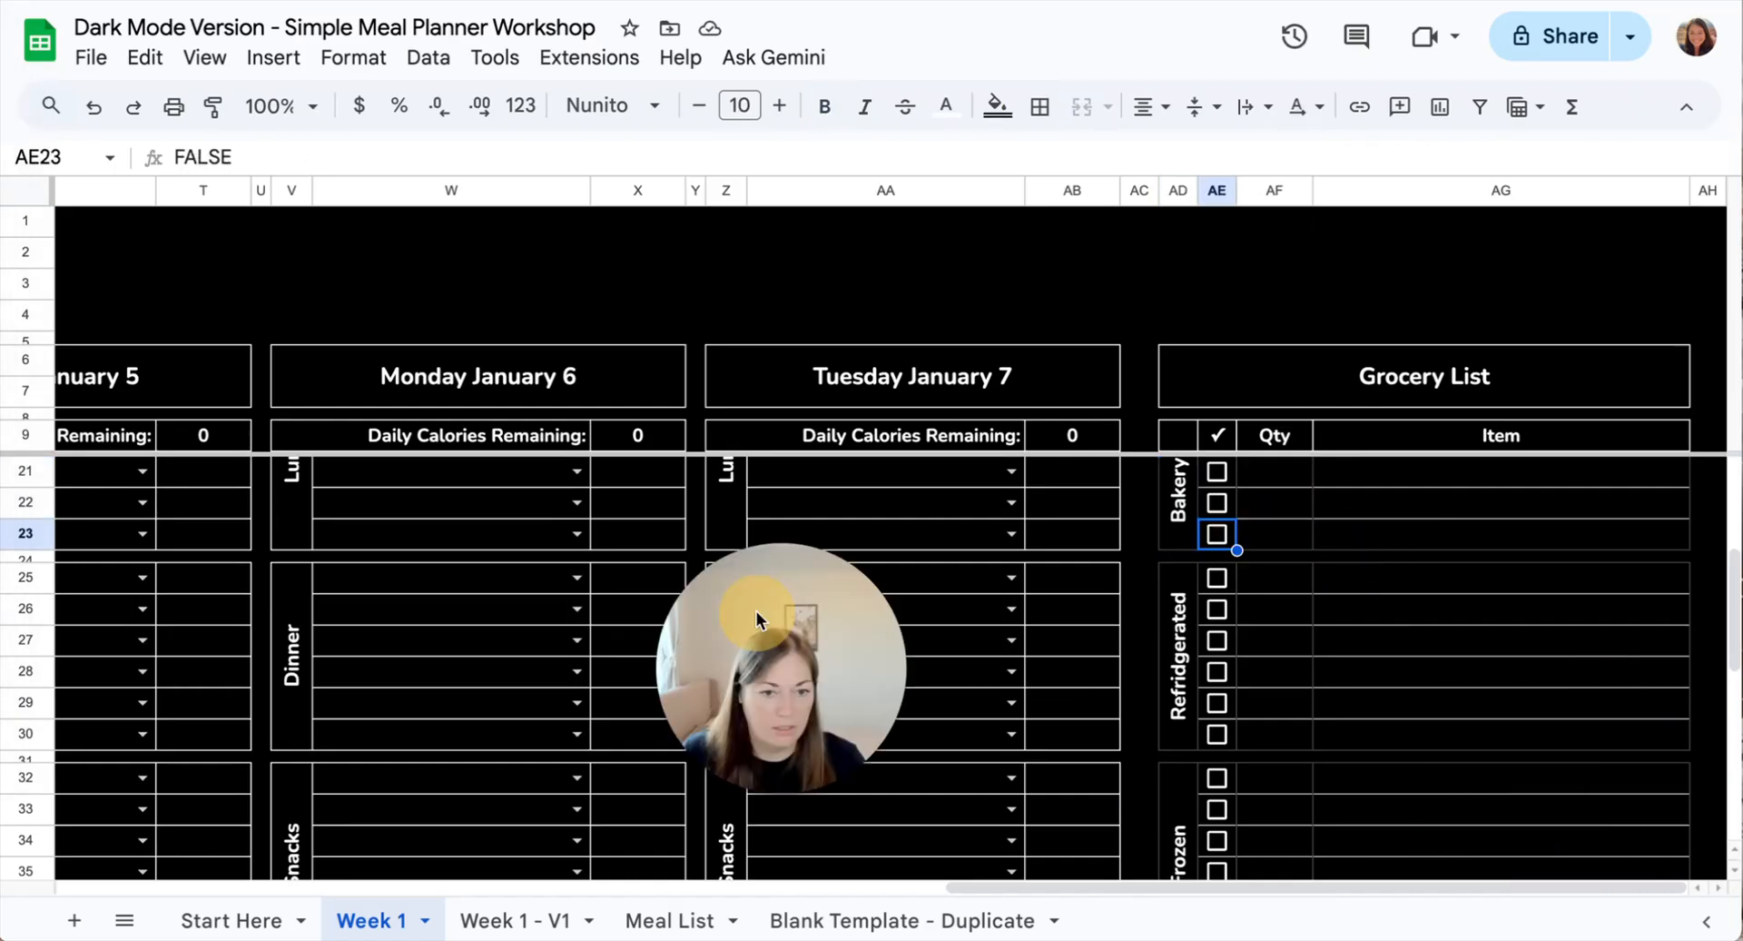
scroll(1244, 592, "up", 4)
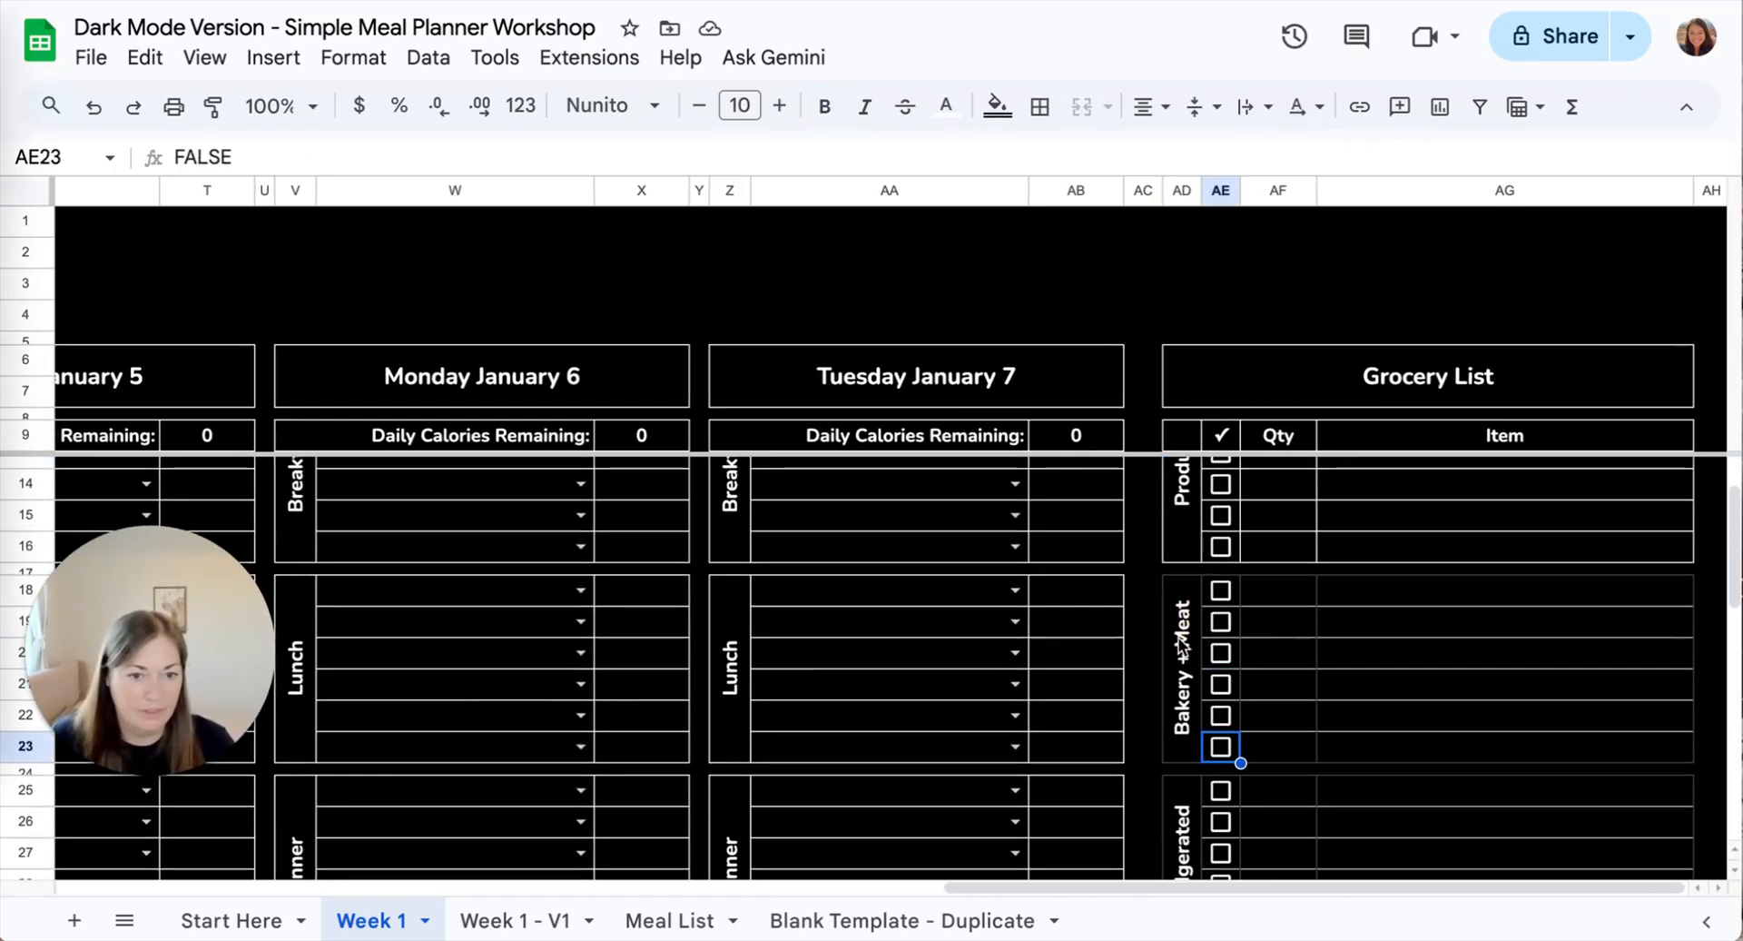
left_click(1173, 590)
left_click(1421, 749, "shift")
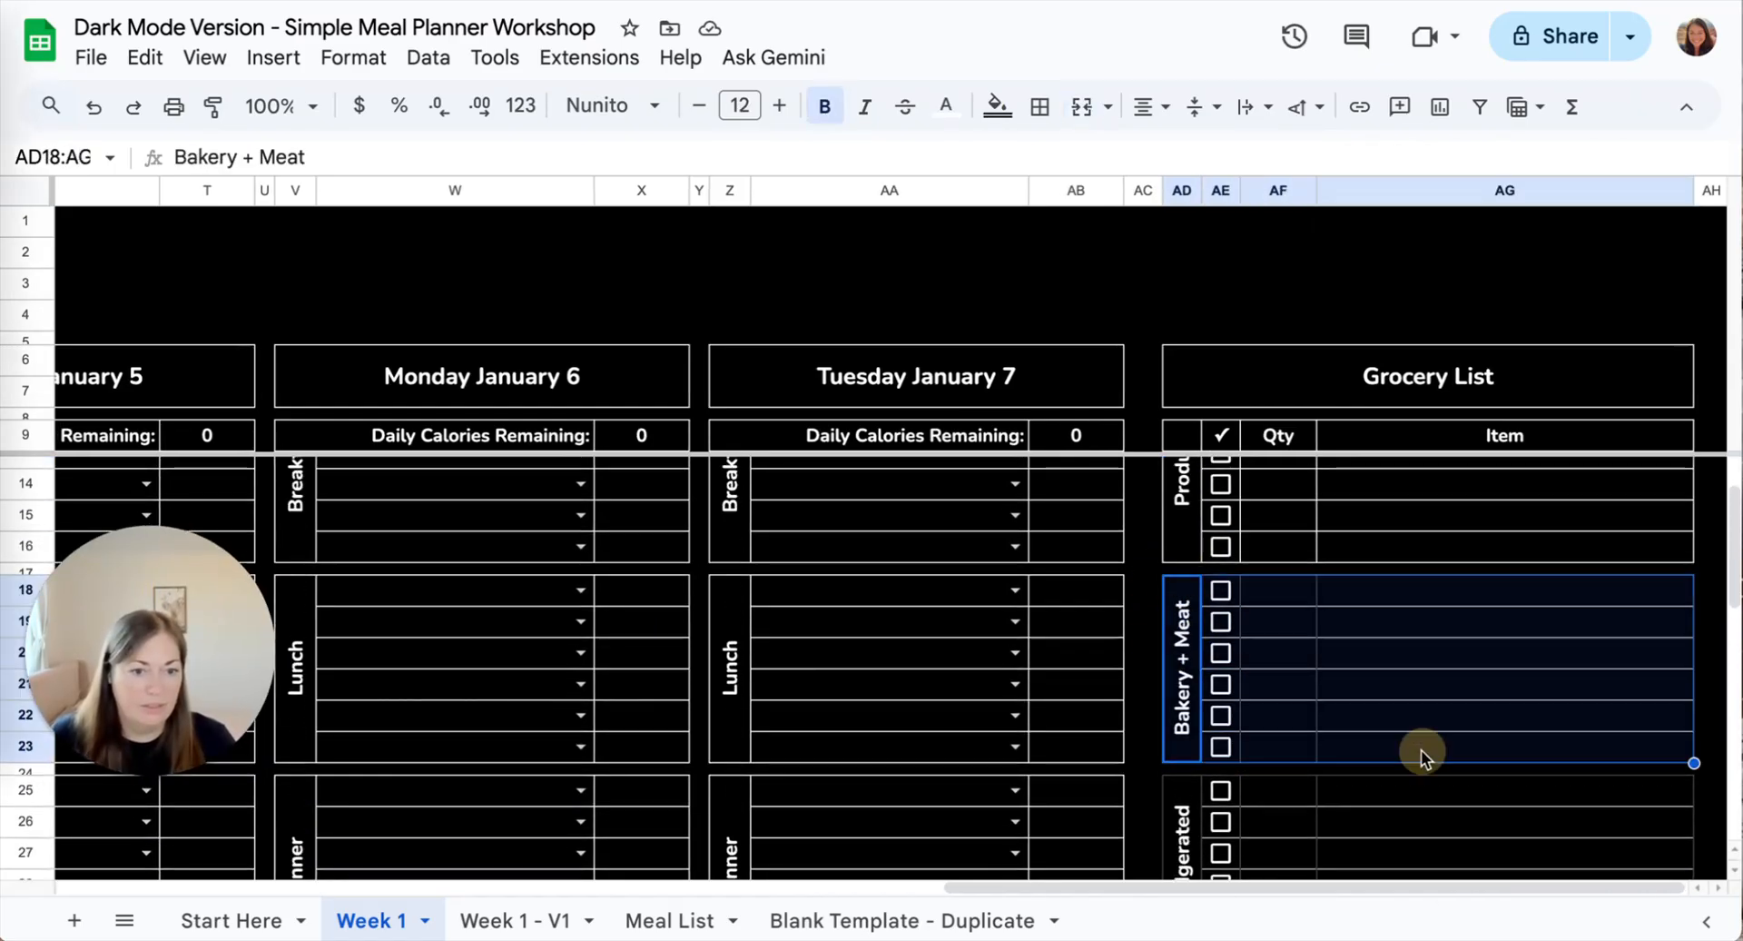
left_click(1040, 106)
left_click(1050, 164)
- Apply all light gray borders to the Grocery List's Refridgerated block, AD25:AG30
scroll(1265, 572, "down", 3)
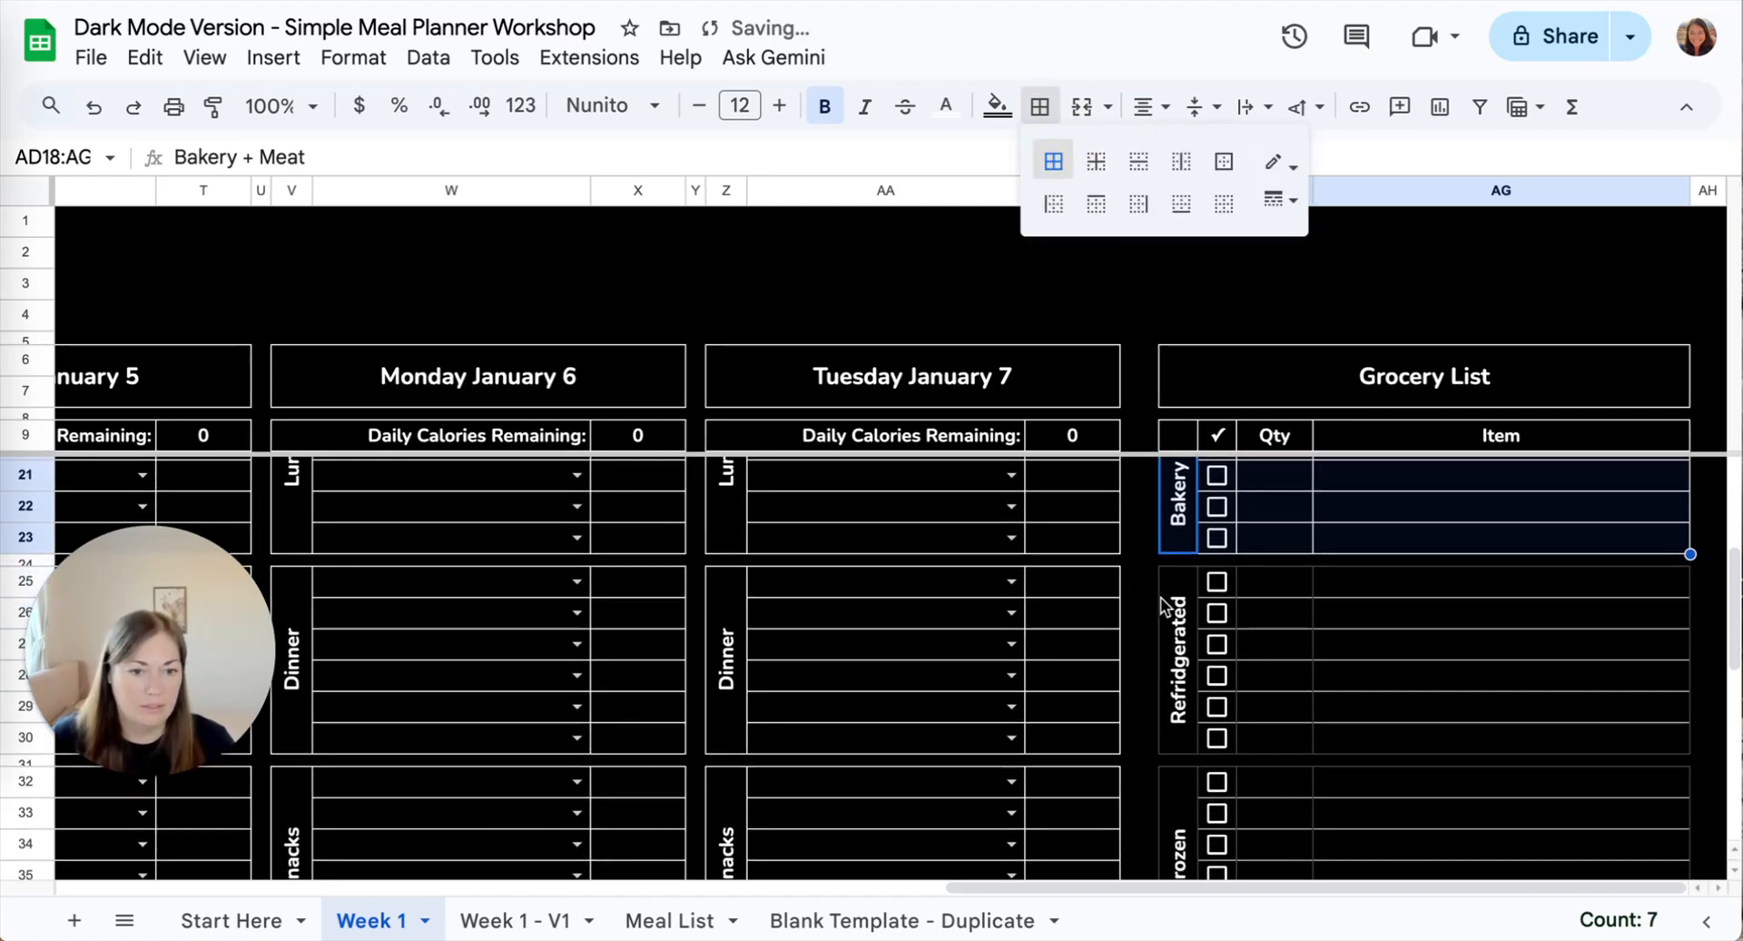
left_click(1161, 596)
left_click(1378, 737, "shift")
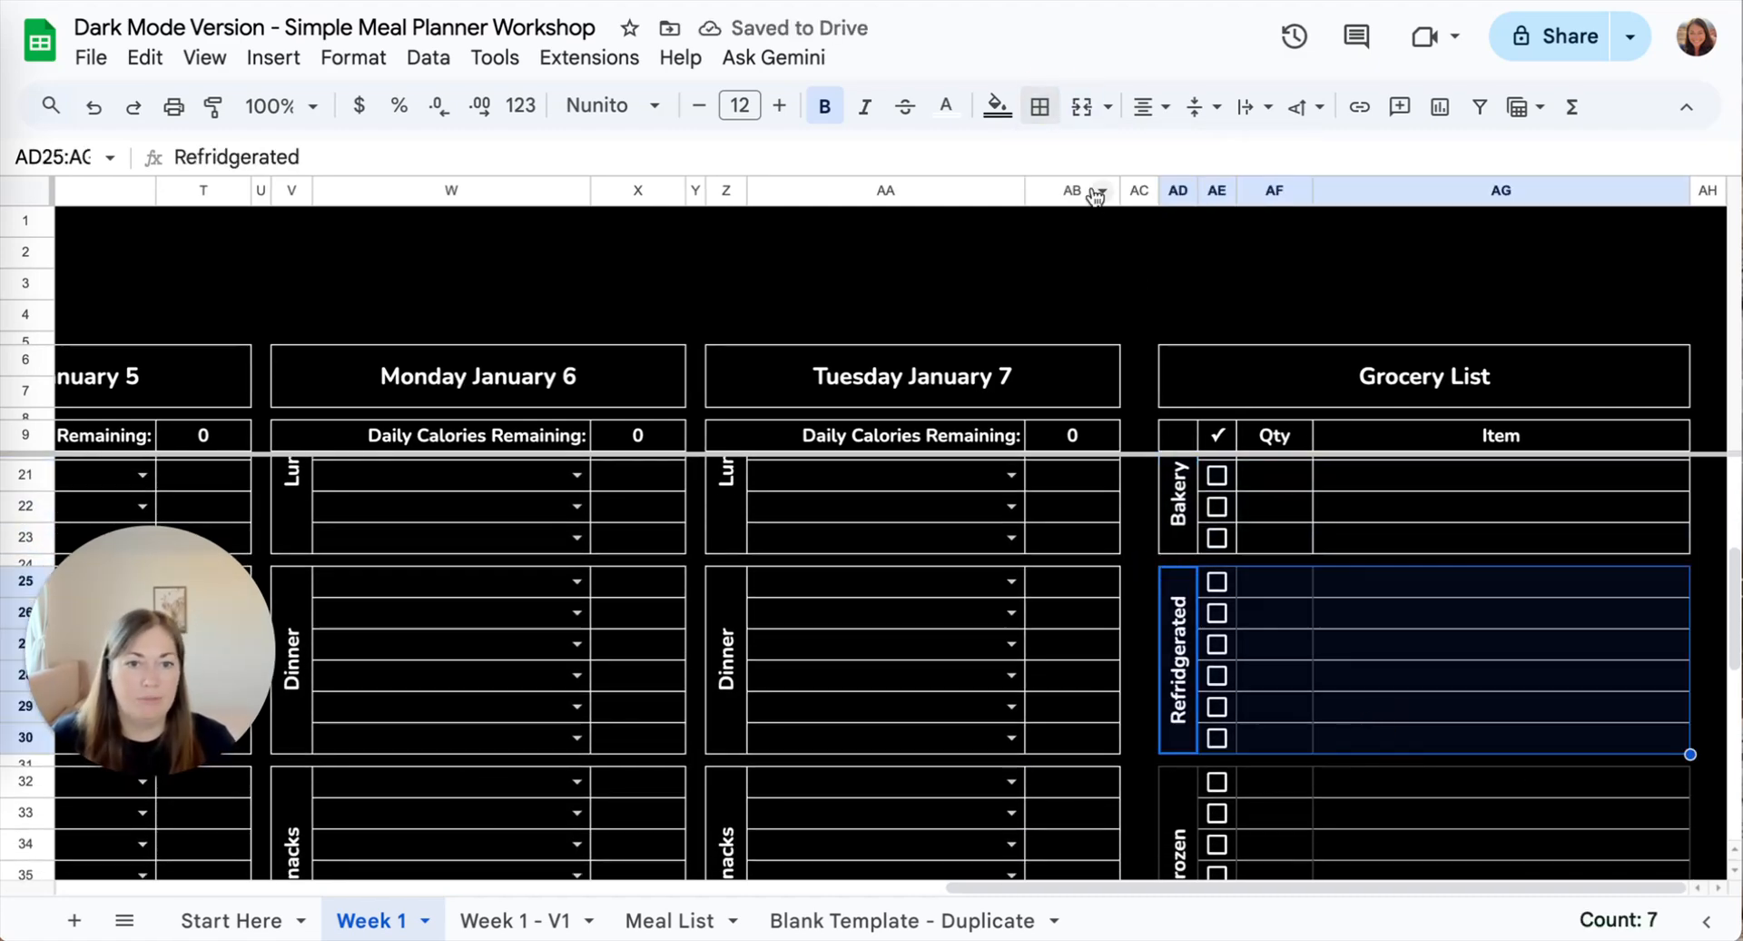
left_click(1039, 106)
left_click(1054, 162)
- Apply all light gray borders to the Grocery List's Frozen block, AD32:AG37
scroll(1183, 626, "down", 3)
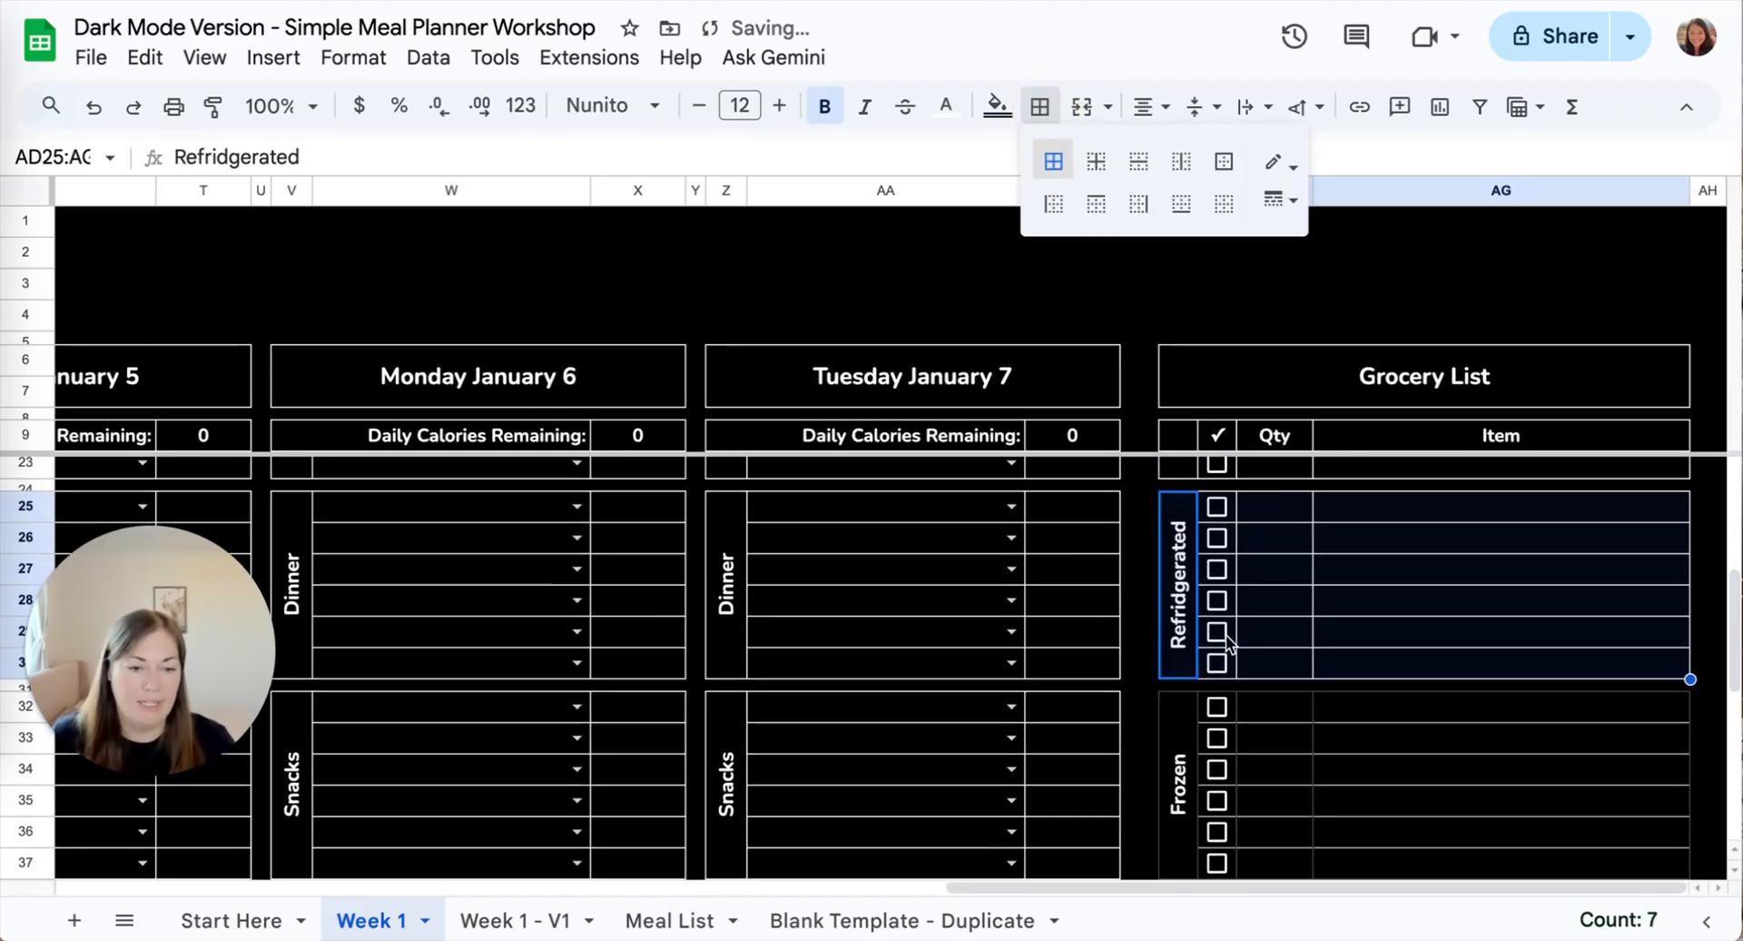
left_click(1183, 626)
left_click(1338, 728, "shift")
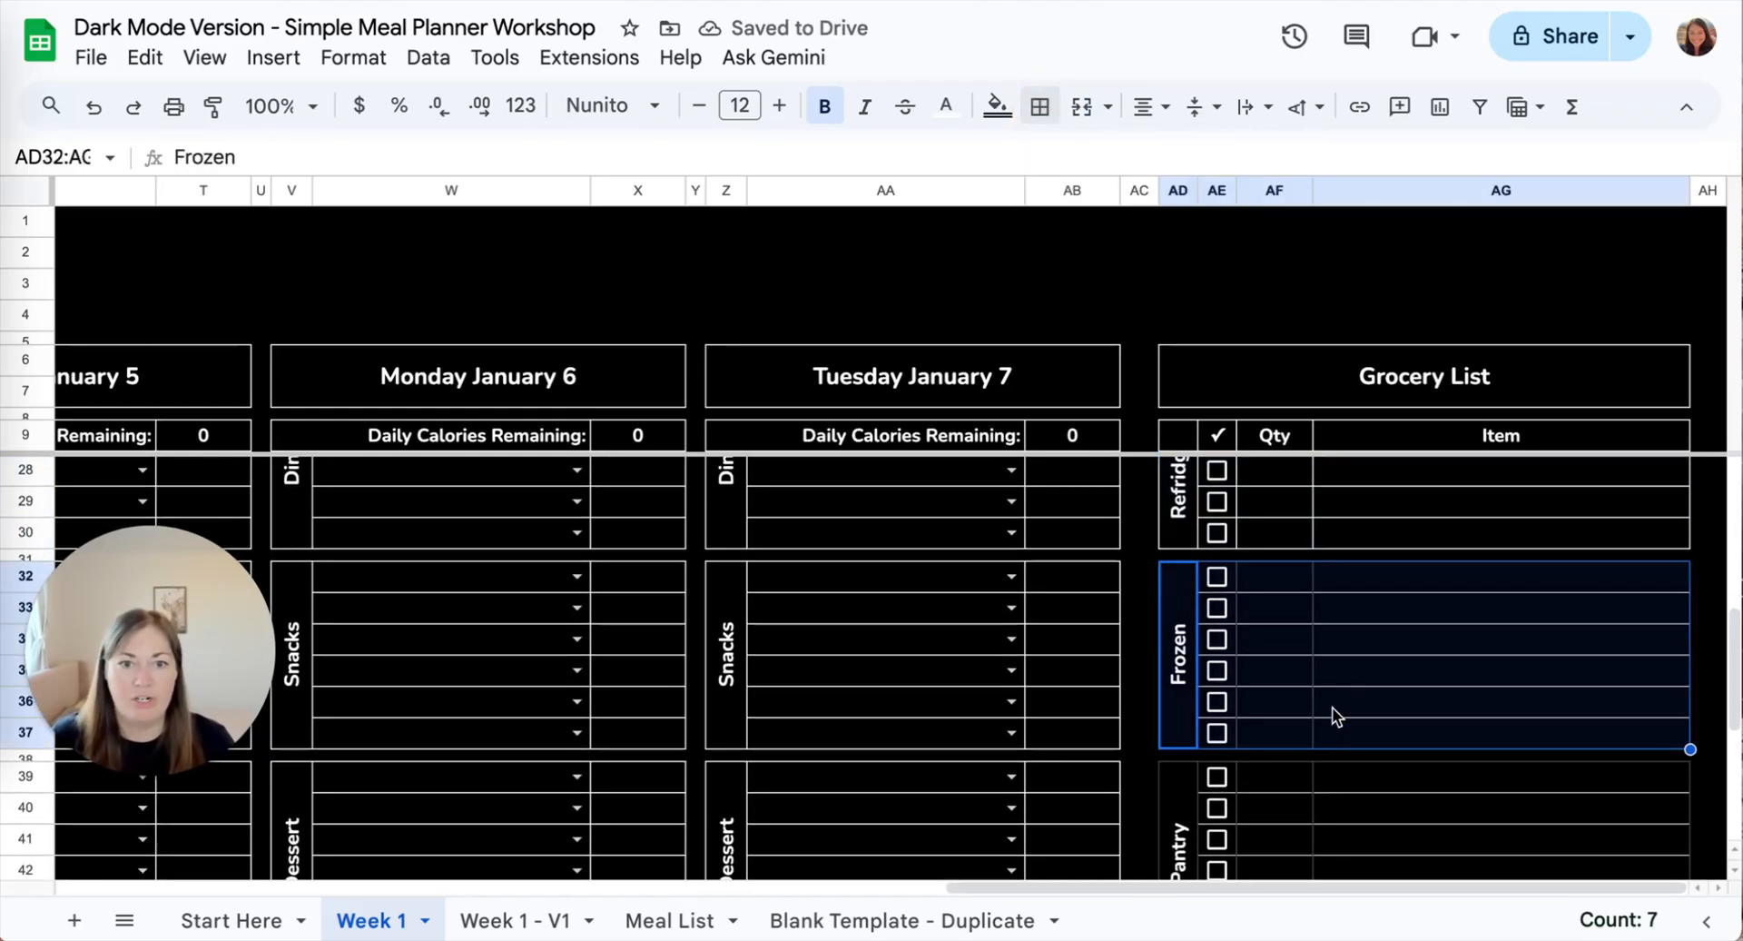
left_click(1039, 106)
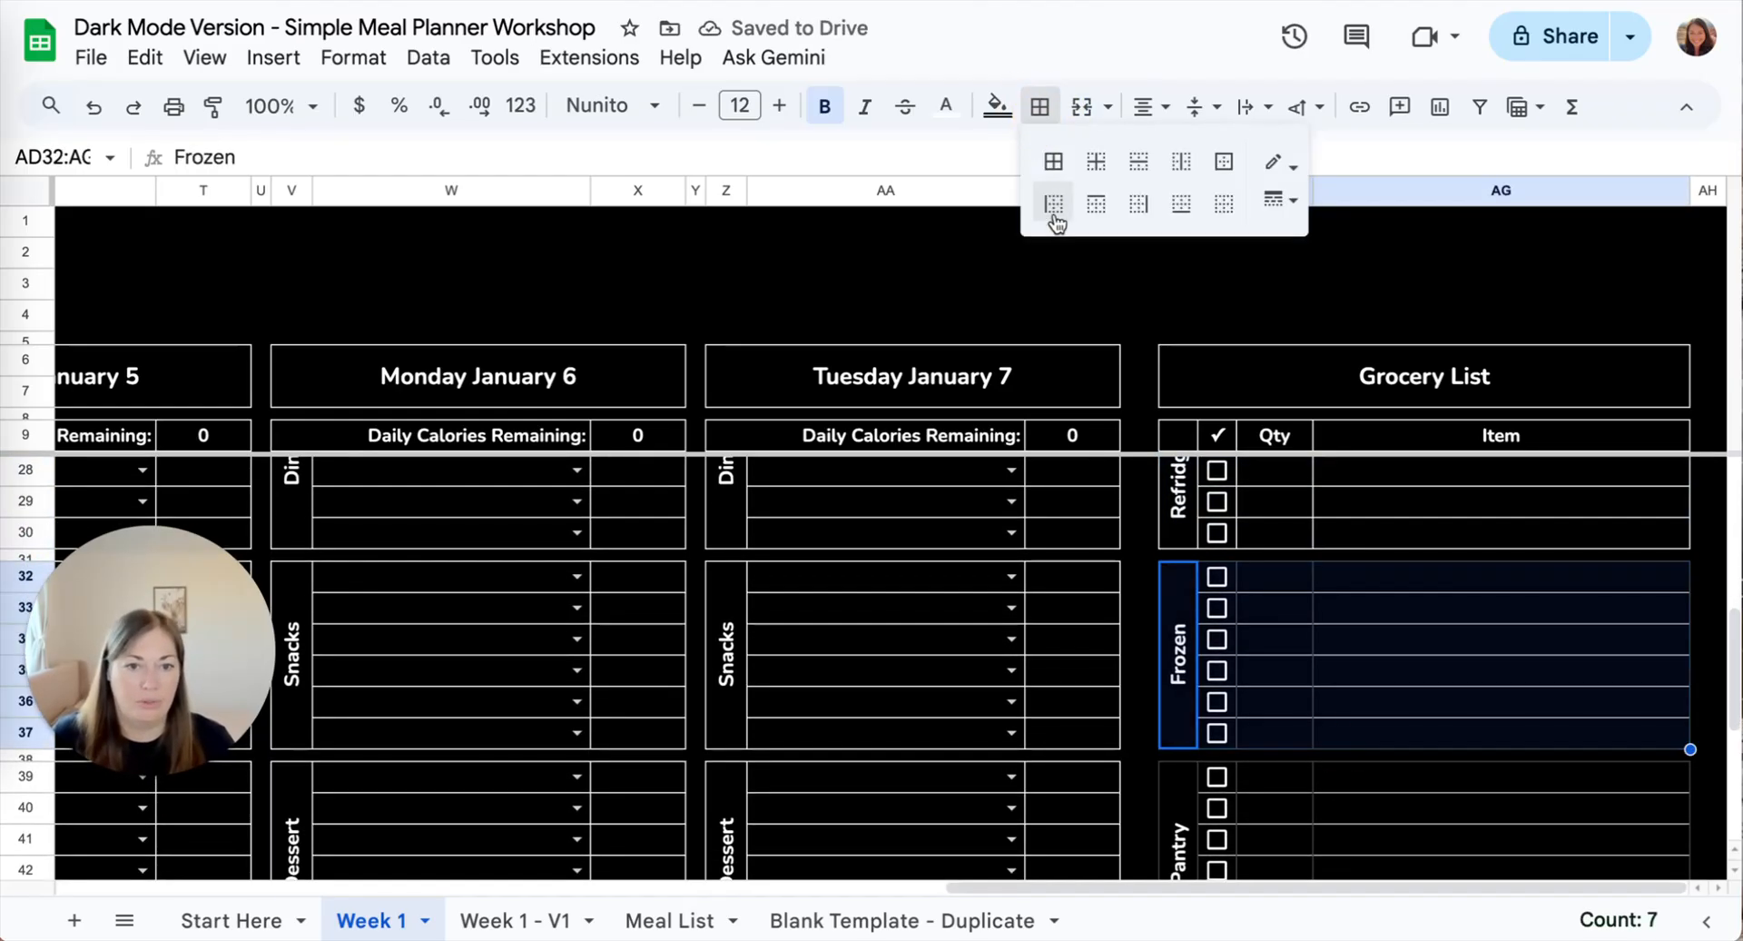
left_click(1053, 161)
- Apply all light gray borders to the Grocery List's Pantry block, AD39:AG44
scroll(1280, 690, "down", 4)
left_click(1153, 579)
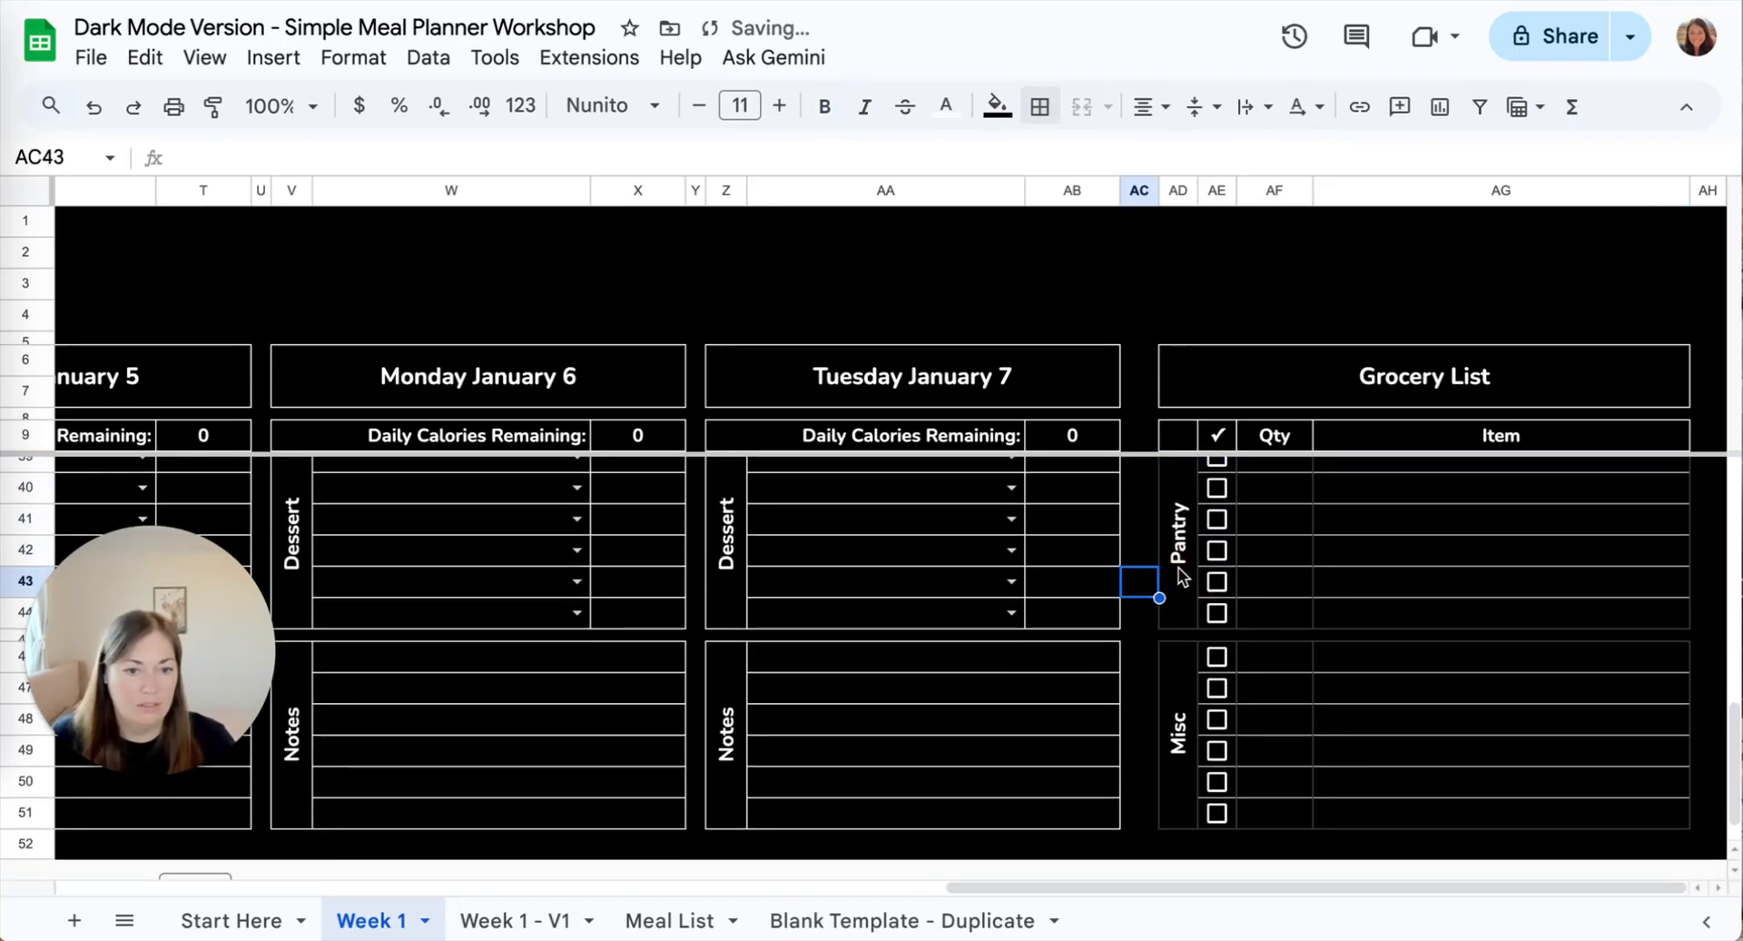
left_click(1144, 555)
left_click(1181, 545)
left_click(1345, 614, "shift")
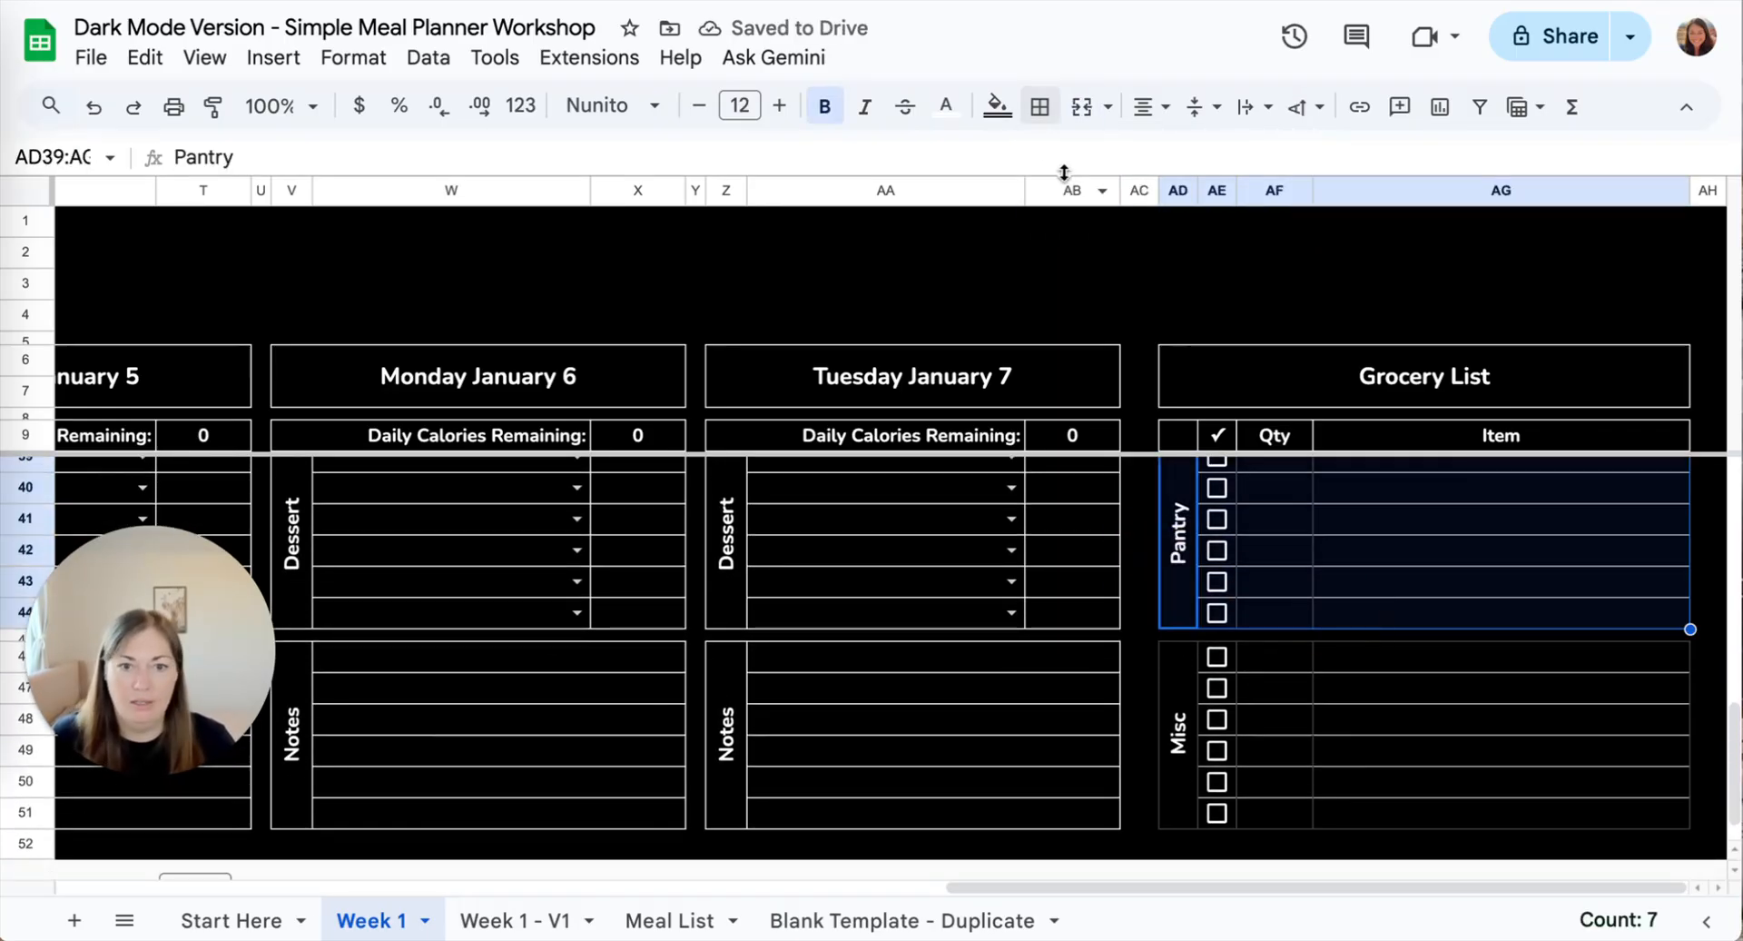
left_click(1039, 106)
left_click(1054, 165)
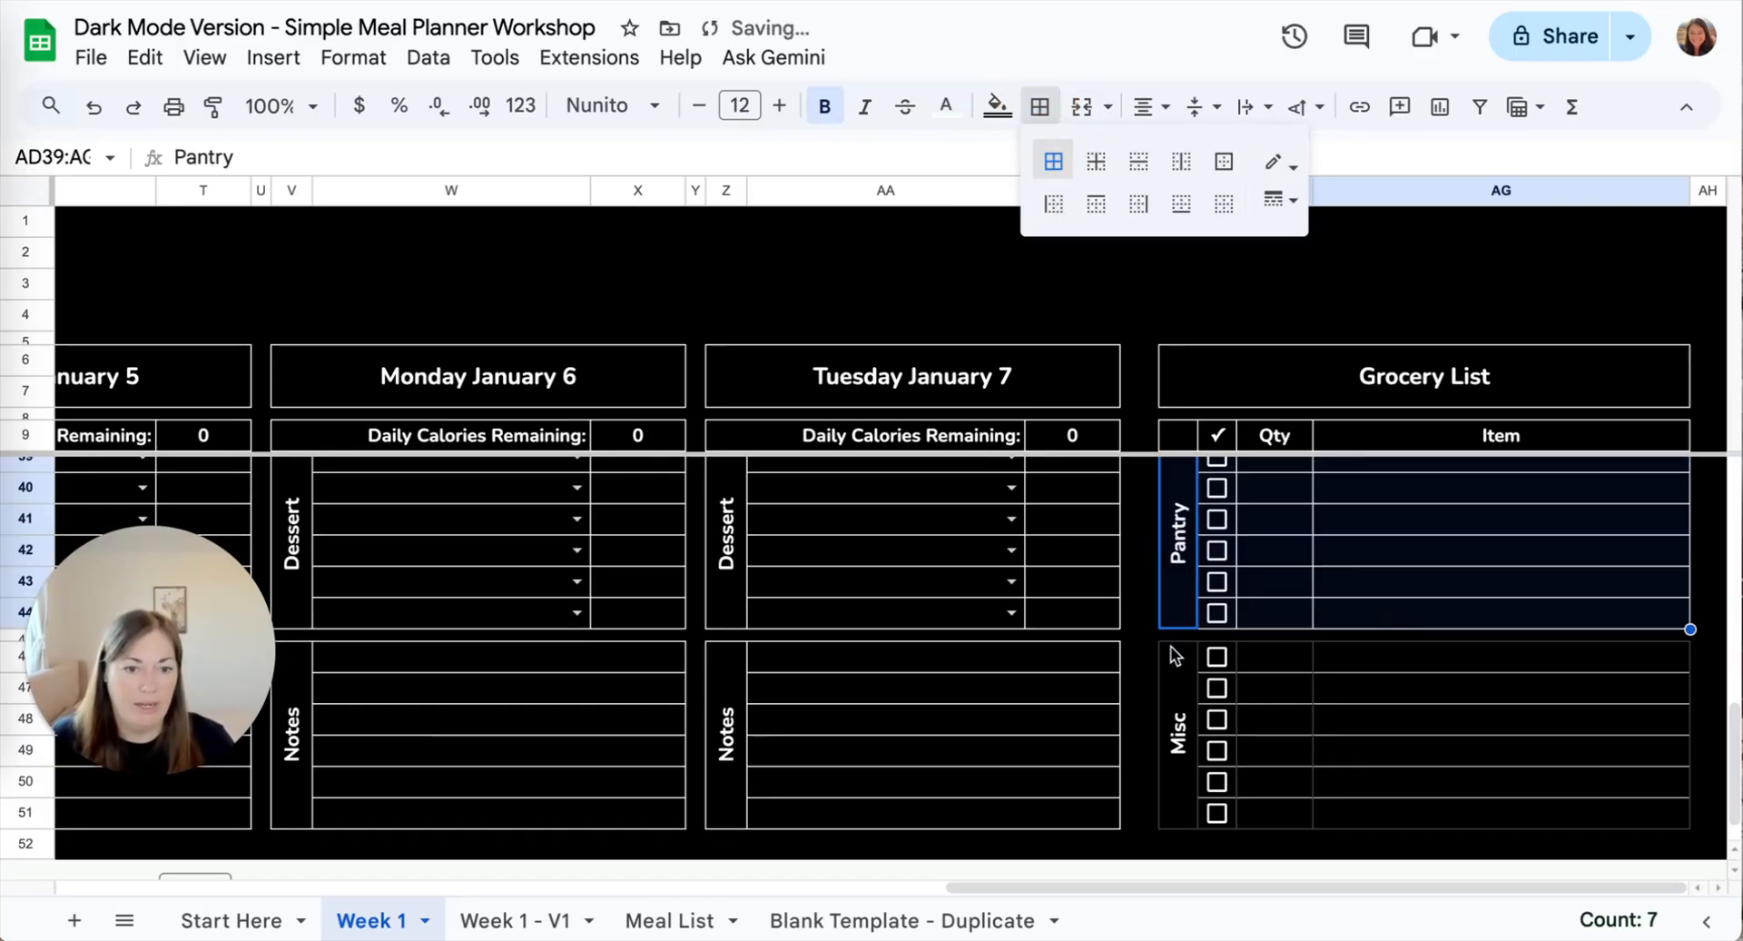
- Apply all light gray borders to the Grocery List's Misc block, AD46:AG51
left_click(1180, 685)
left_click(1353, 813, "shift")
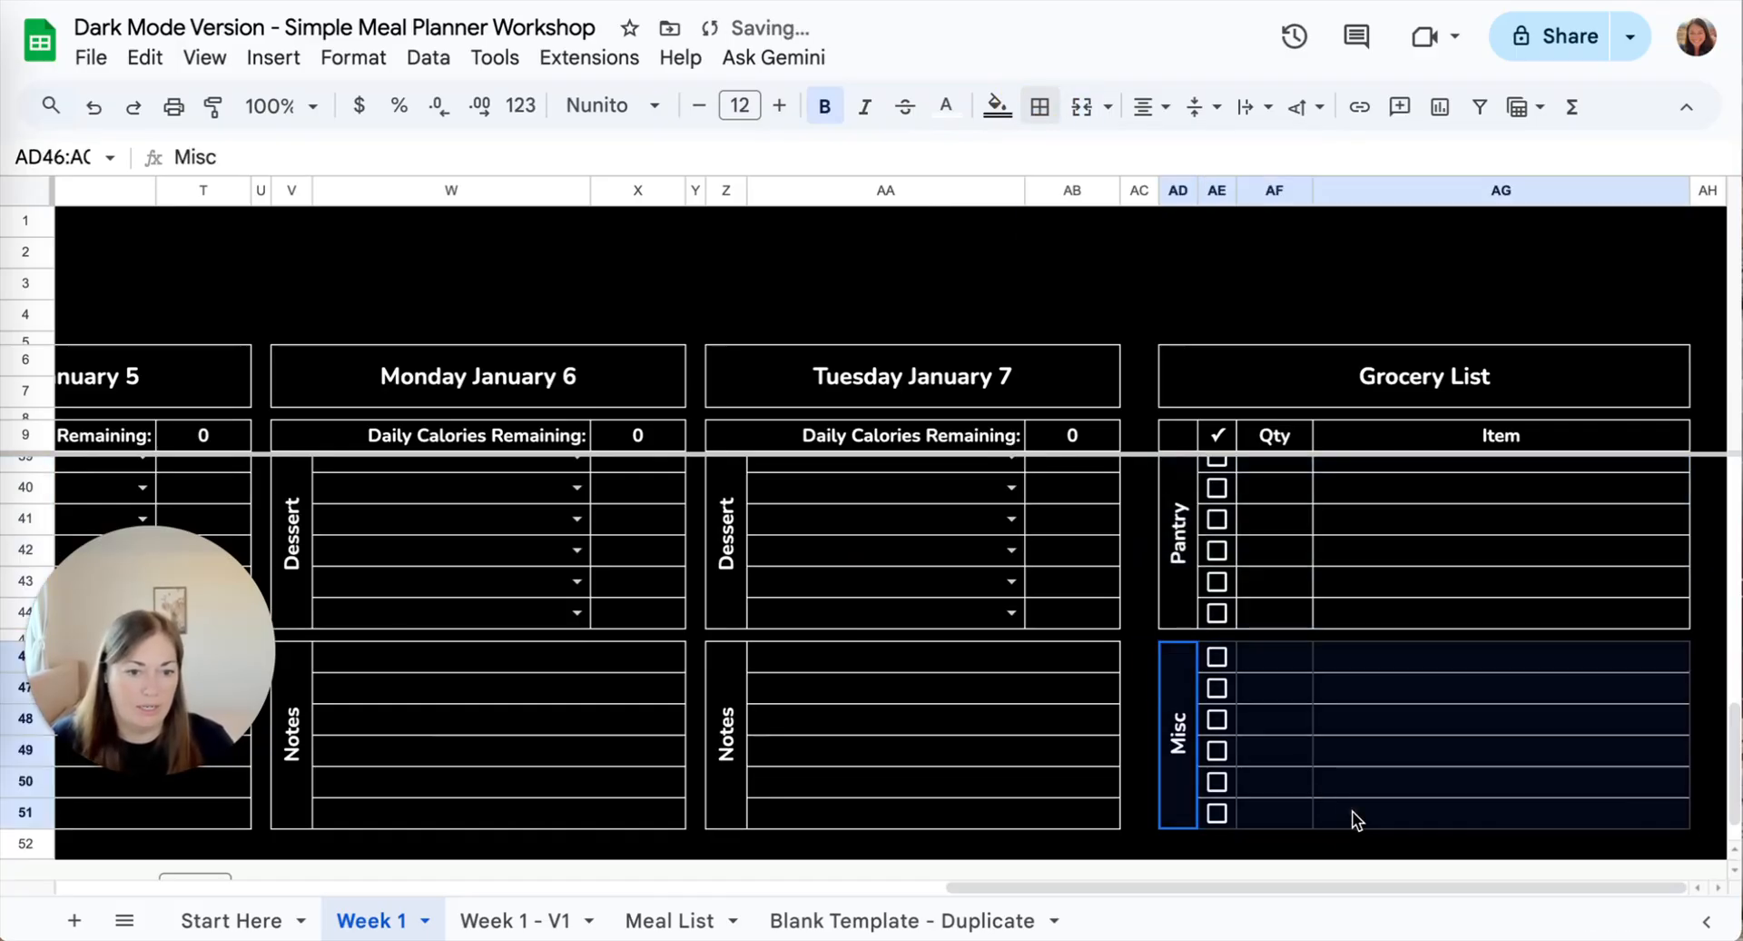
left_click(1039, 106)
left_click(1054, 162)
- Apply all light gray borders to the Daily Calorie Limit label and value cells, G2:G4
scroll(693, 685, "up", 10)
scroll(693, 685, "left", 6)
scroll(693, 685, "left", 10)
left_click_drag(142, 616, 1625, 858)
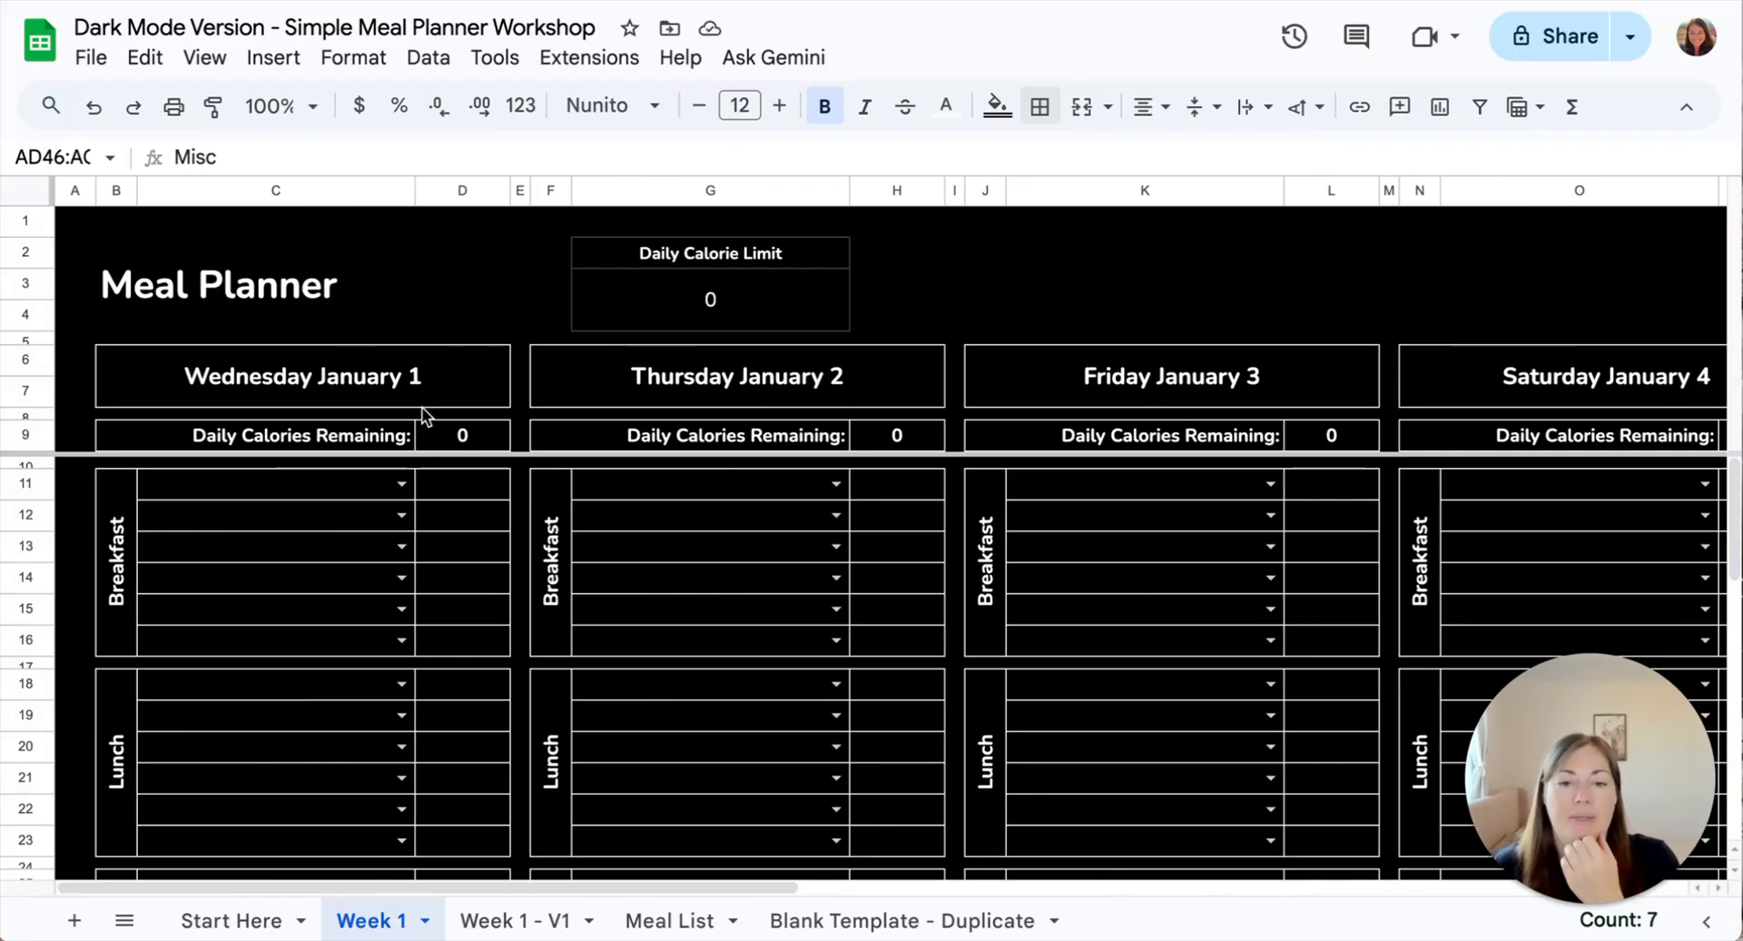
left_click_drag(677, 243, 700, 288)
left_click(1047, 105)
left_click(1050, 157)
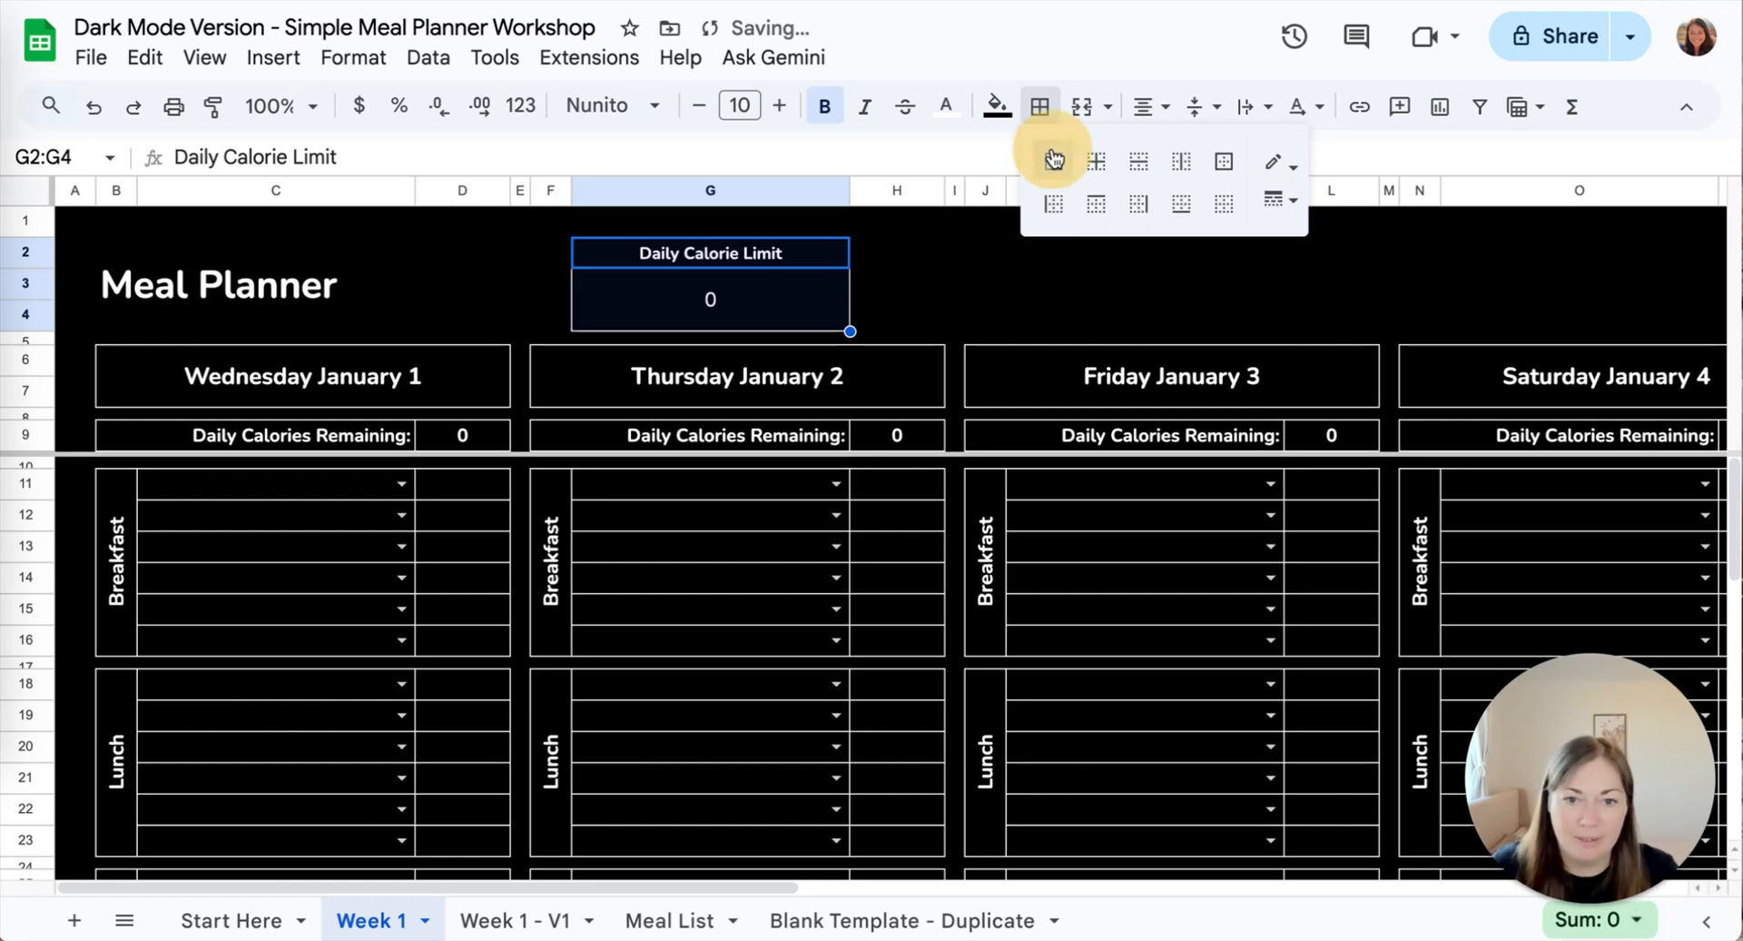
left_click(988, 258)
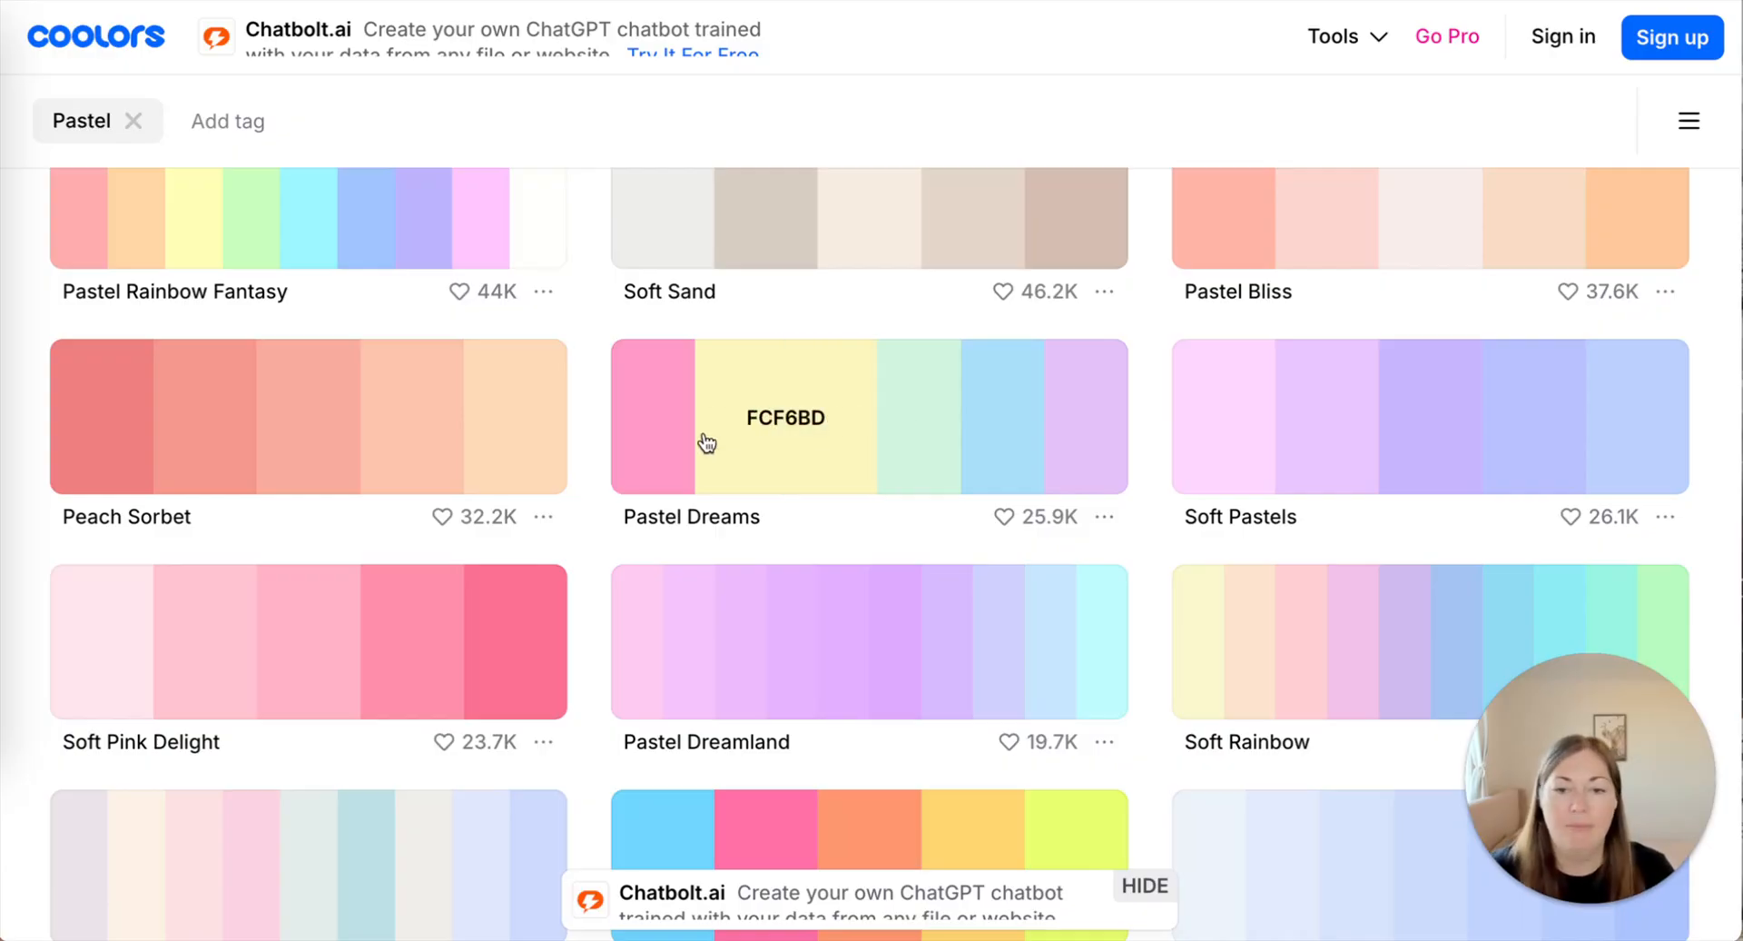
- Choose the Pastel Dreams palette among the pastel palettes on the Coolors website
left_click(681, 420)
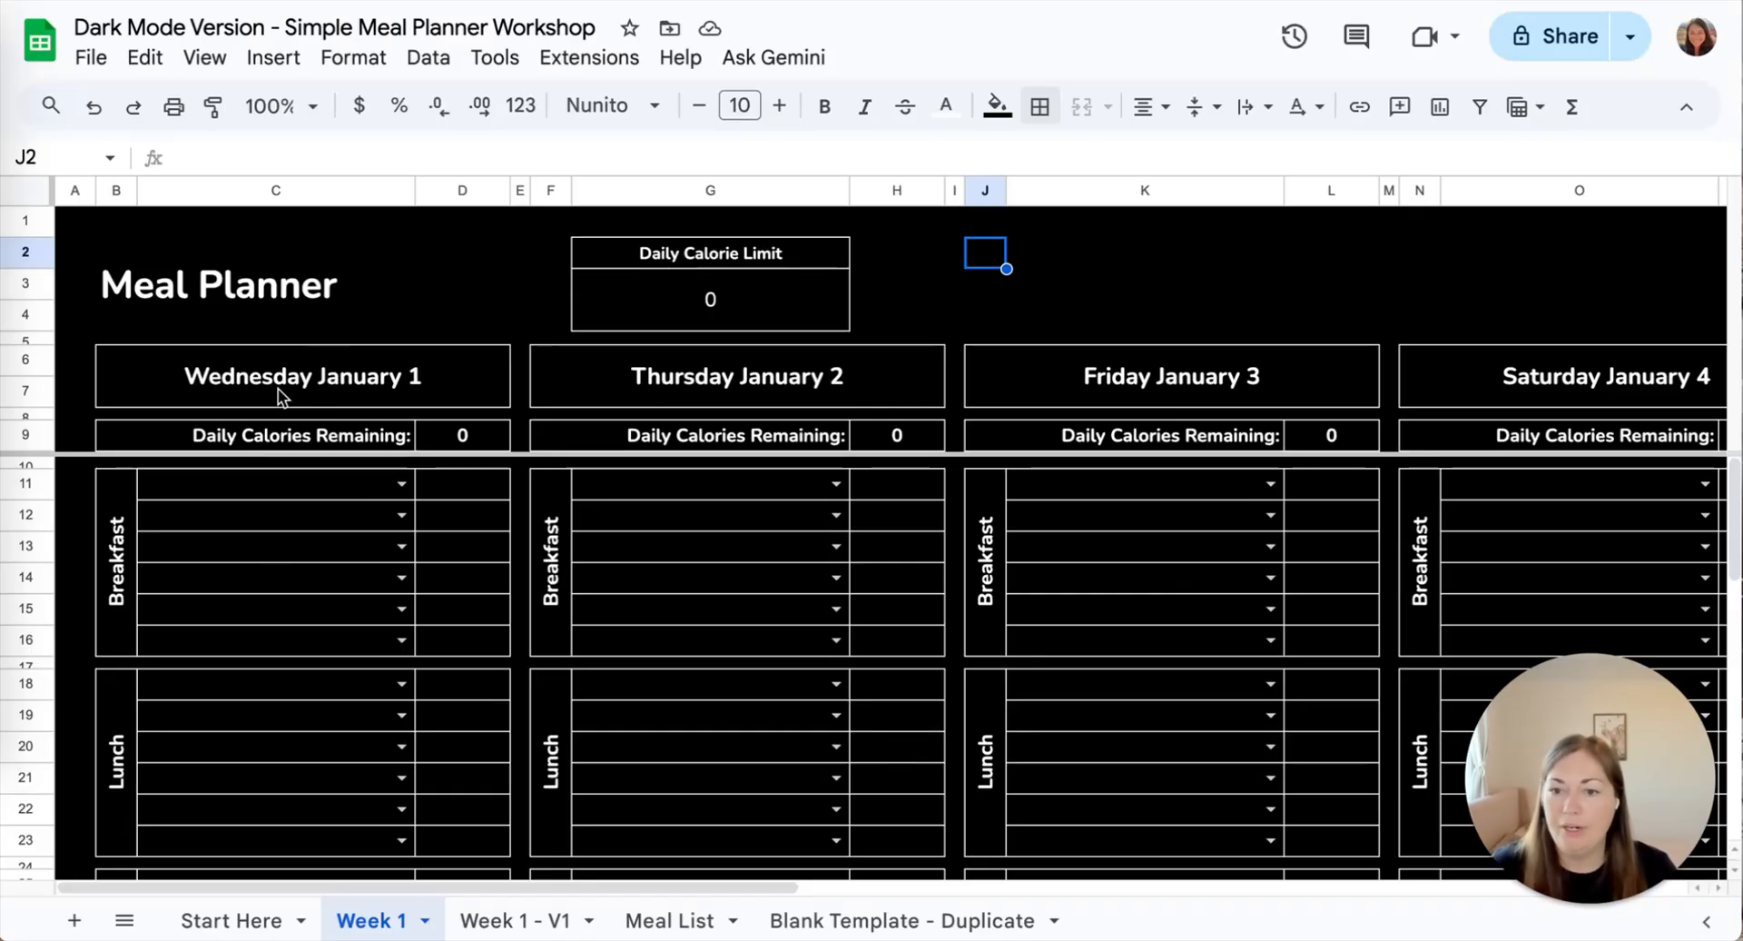
- Fill Wednesday January 1's date header, Daily Calories Remaining label and Breakfast through Notes labels in column B with the custom color ff99c8
left_click(280, 387)
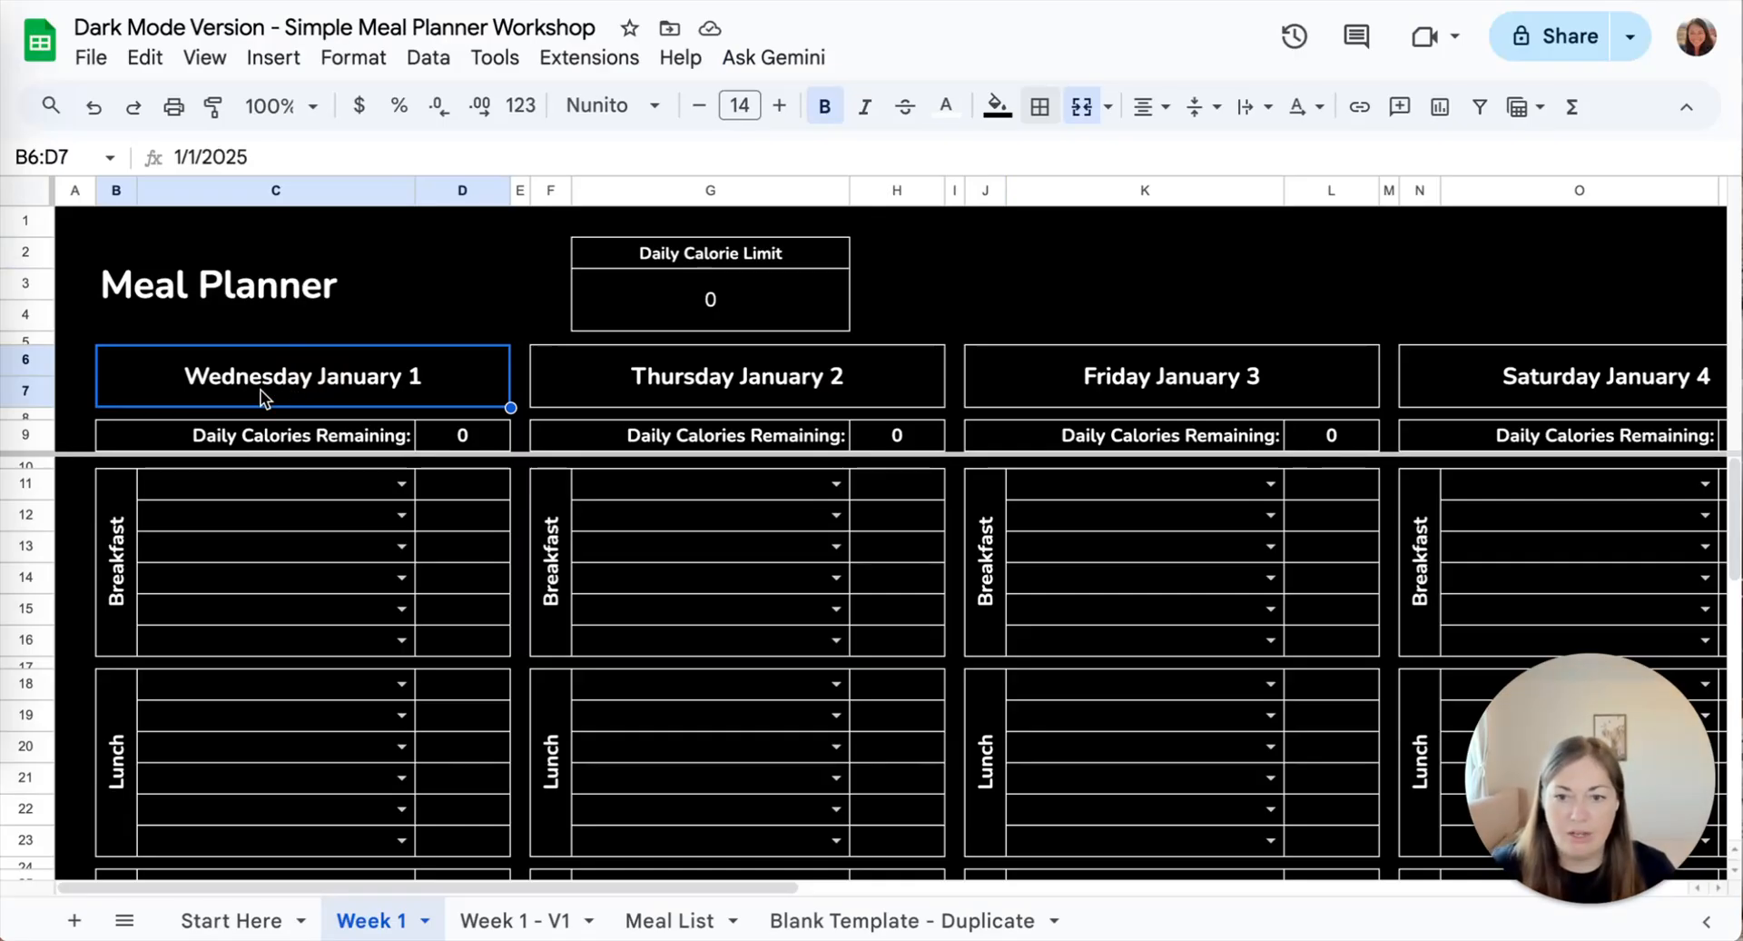
scroll(256, 388, "down", 1)
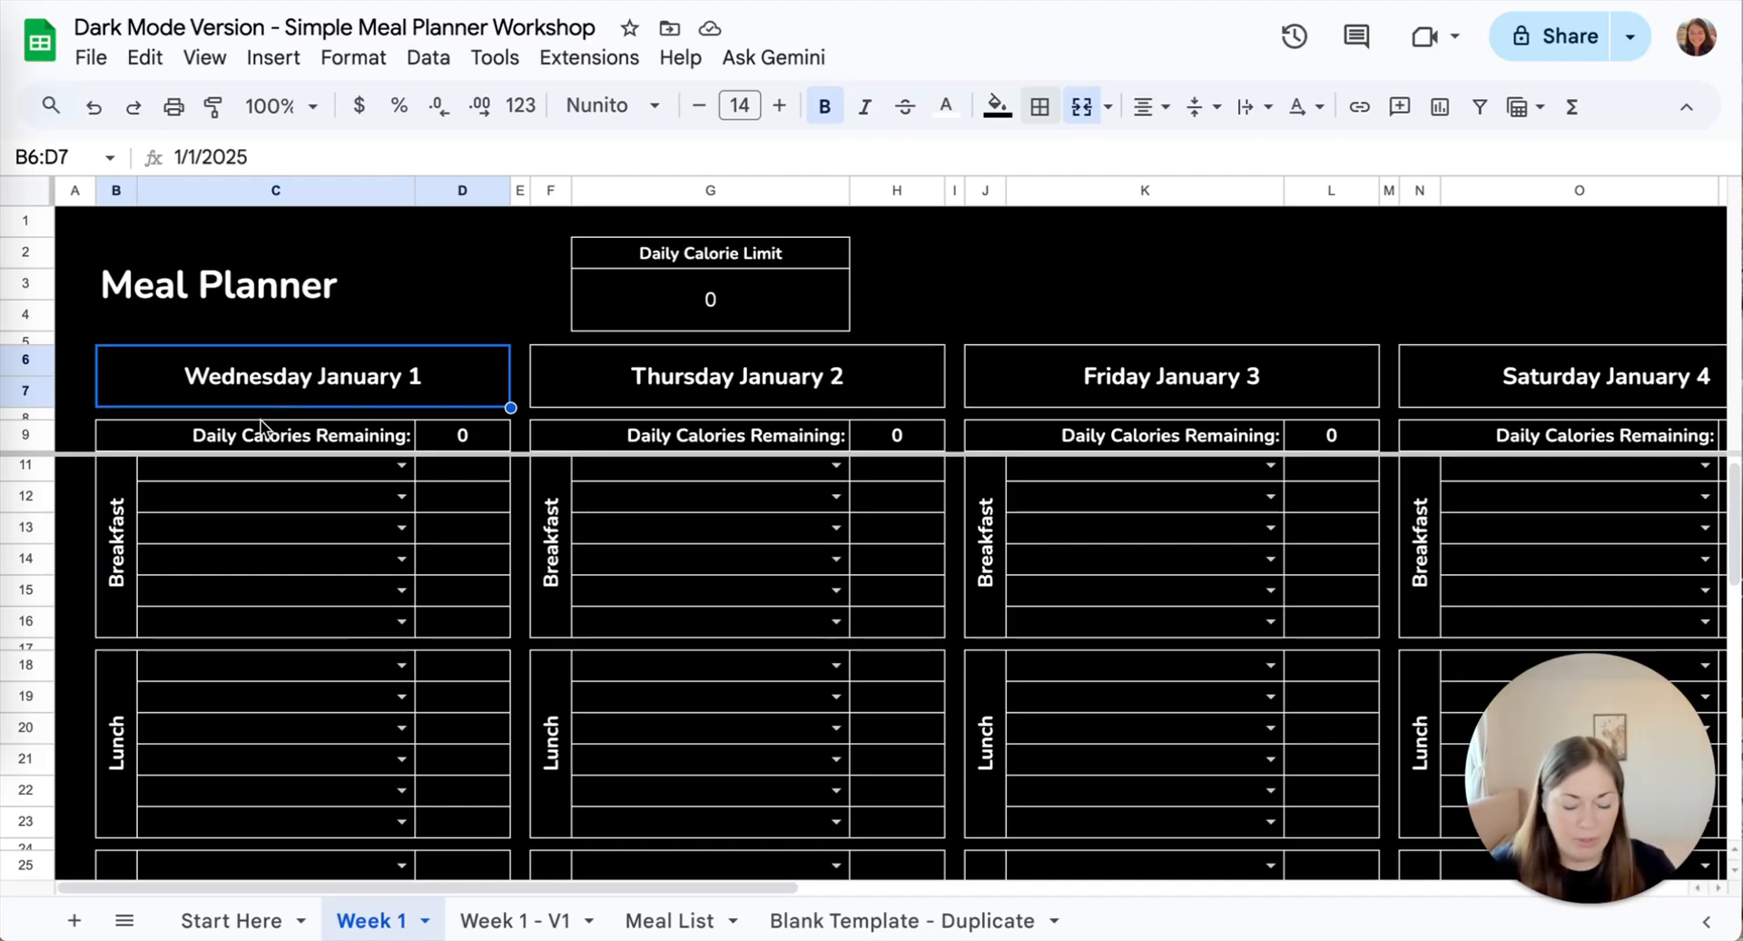
left_click(215, 442, "ctrl")
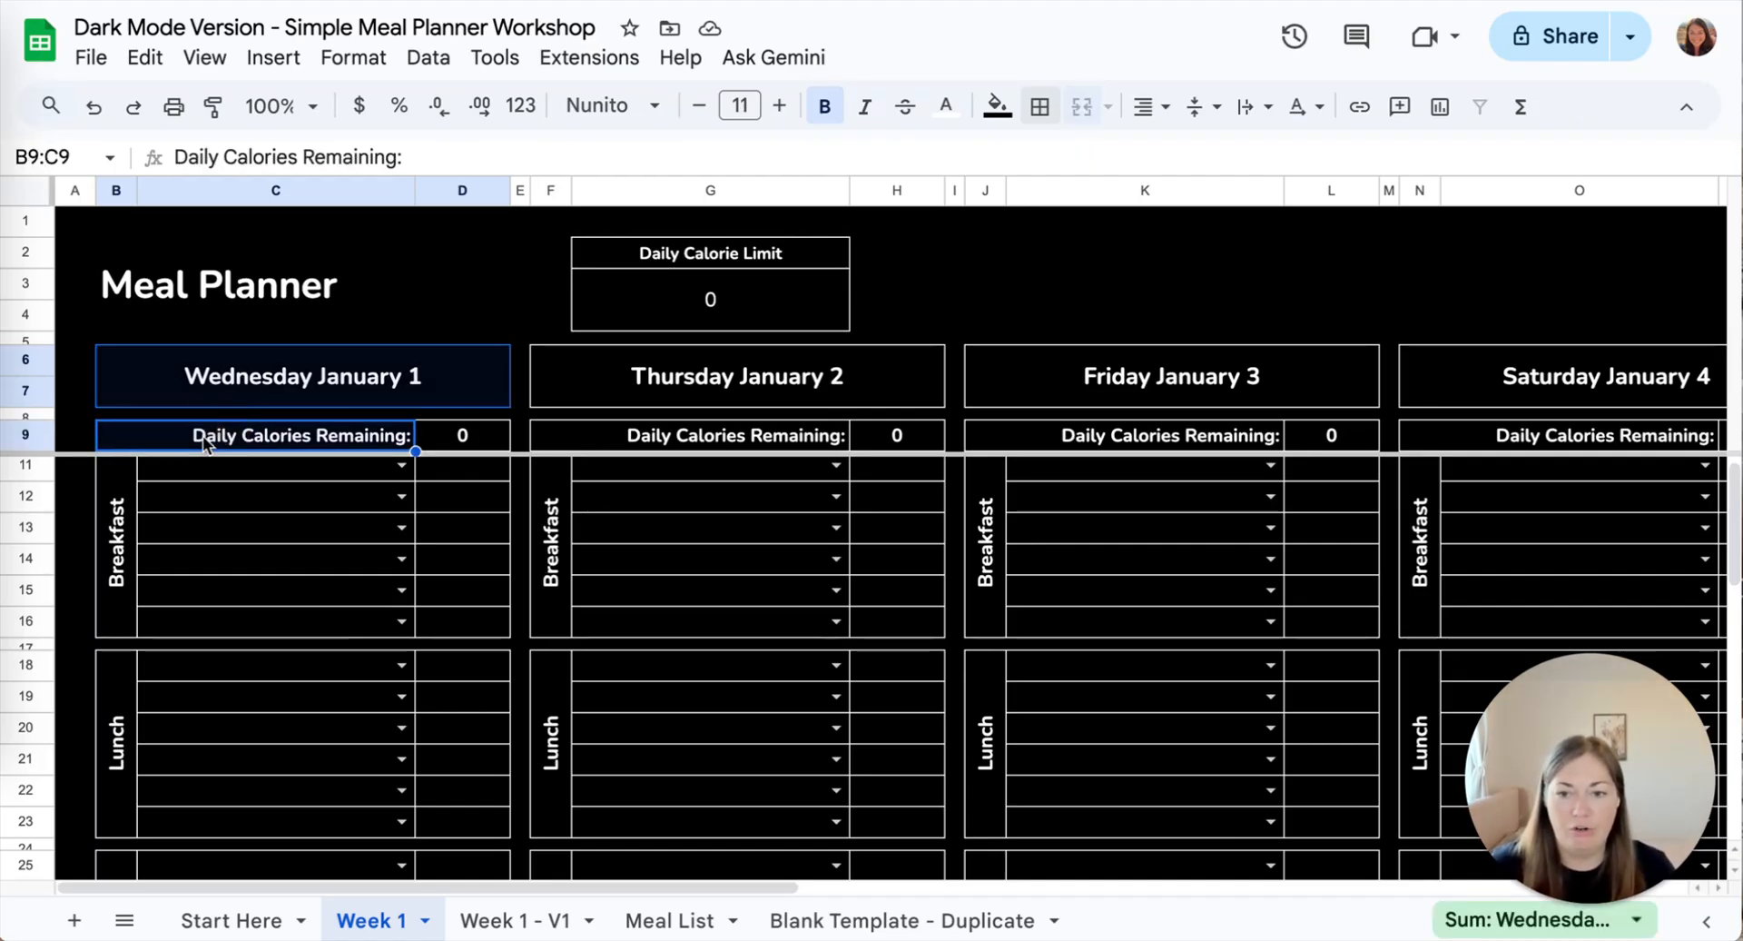
left_click(107, 517, "ctrl")
left_click(117, 723, "ctrl")
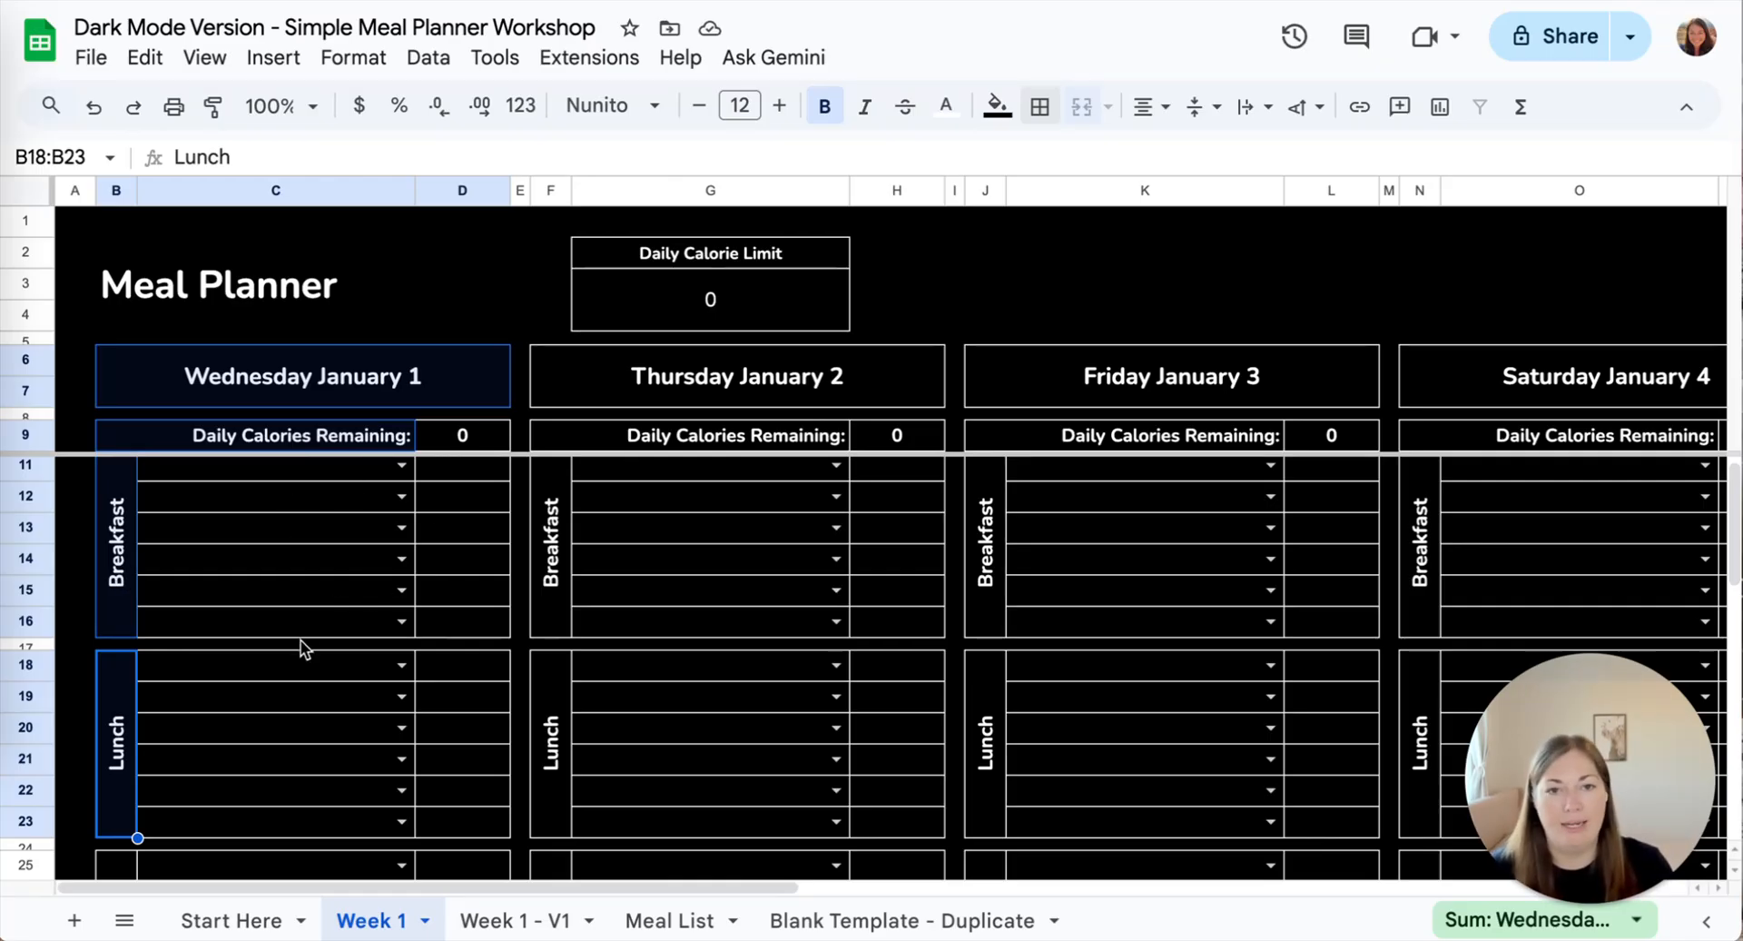
scroll(303, 647, "down", 1)
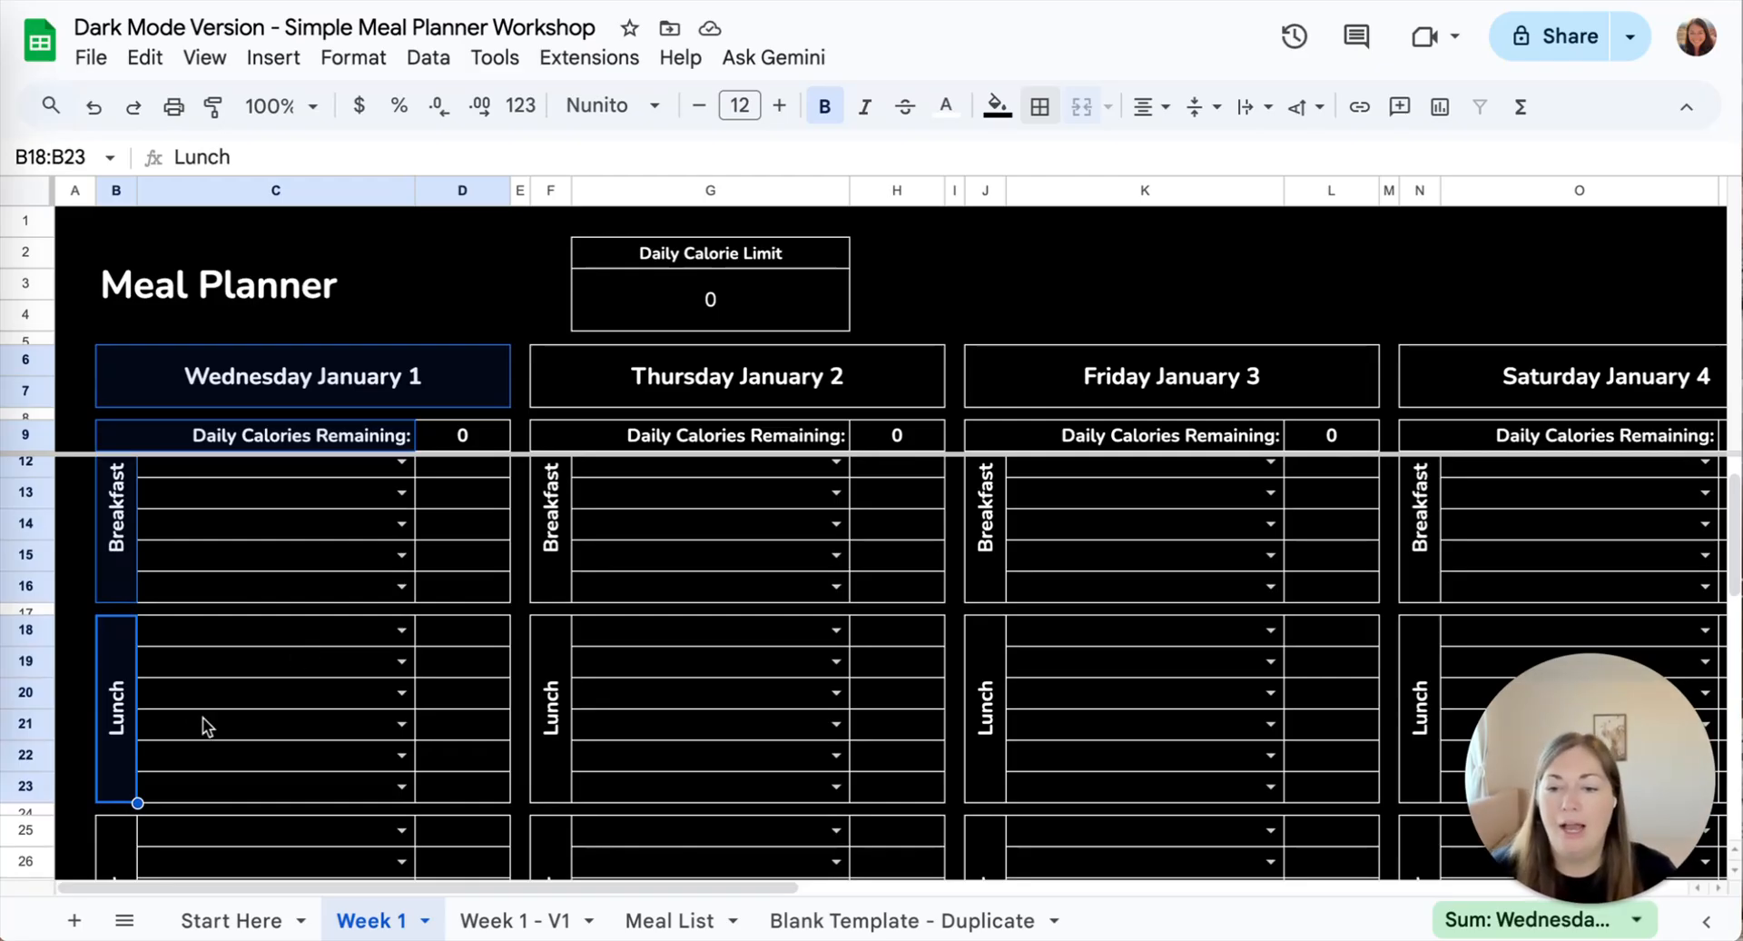
scroll(185, 712, "down", 3)
scroll(185, 701, "down", 2)
left_click(124, 713)
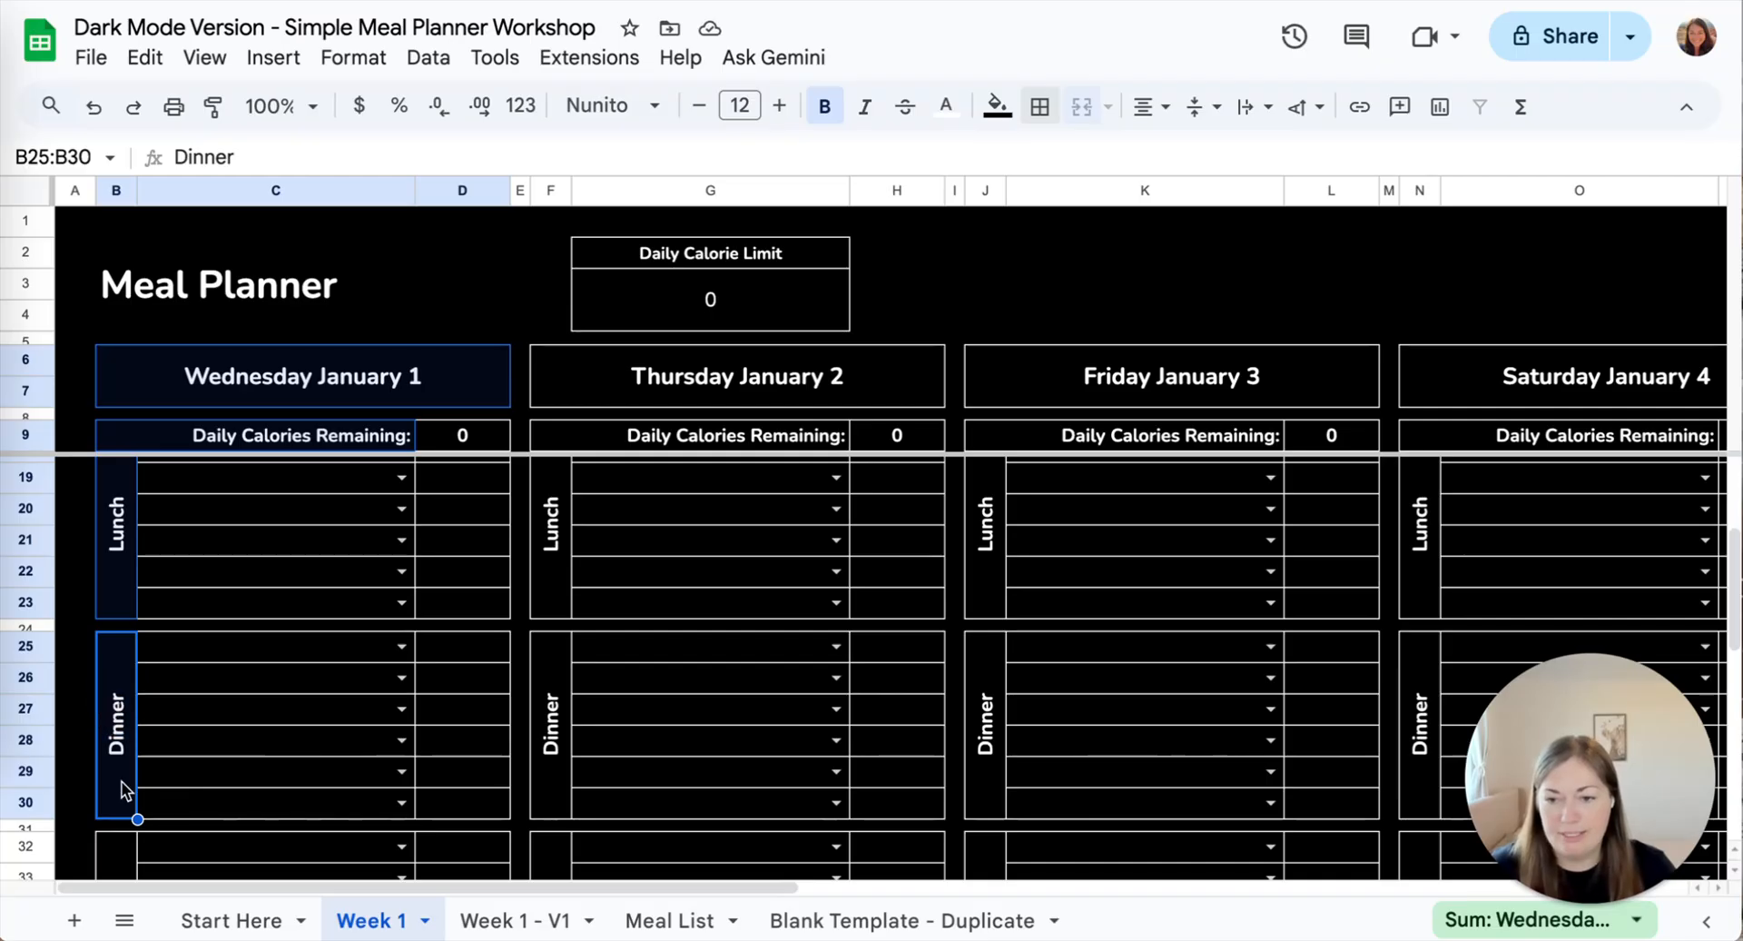
scroll(123, 790, "down", 4)
left_click(114, 739)
scroll(115, 739, "down", 5)
left_click(124, 642)
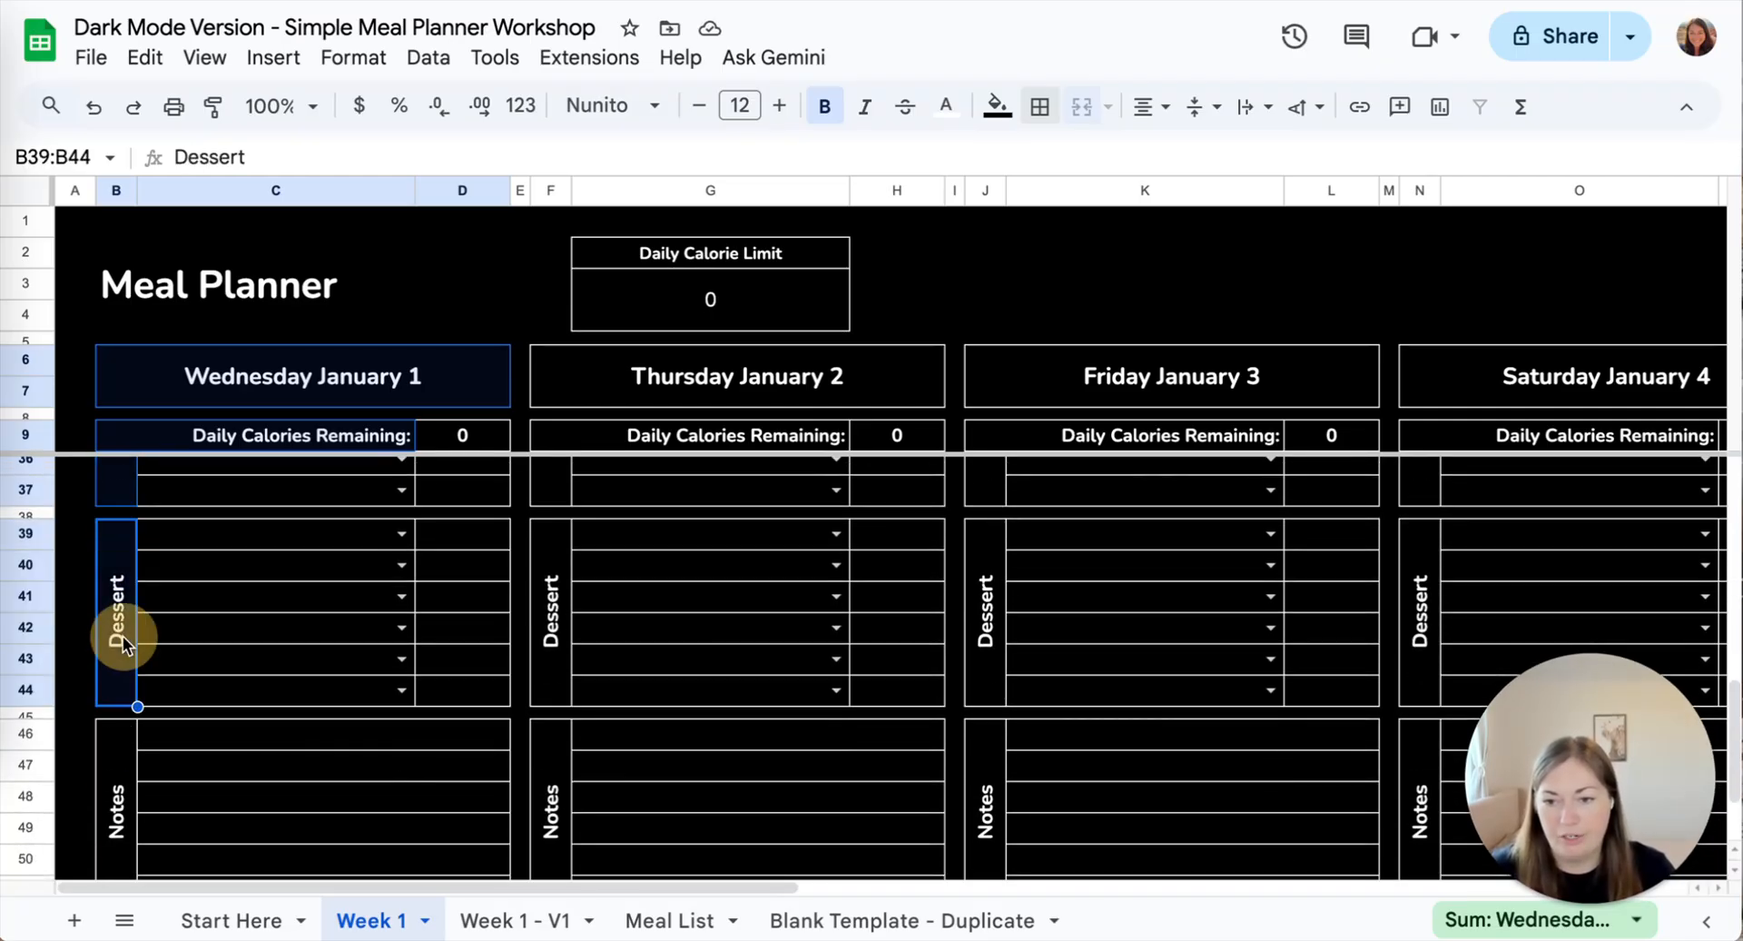
left_click(122, 760)
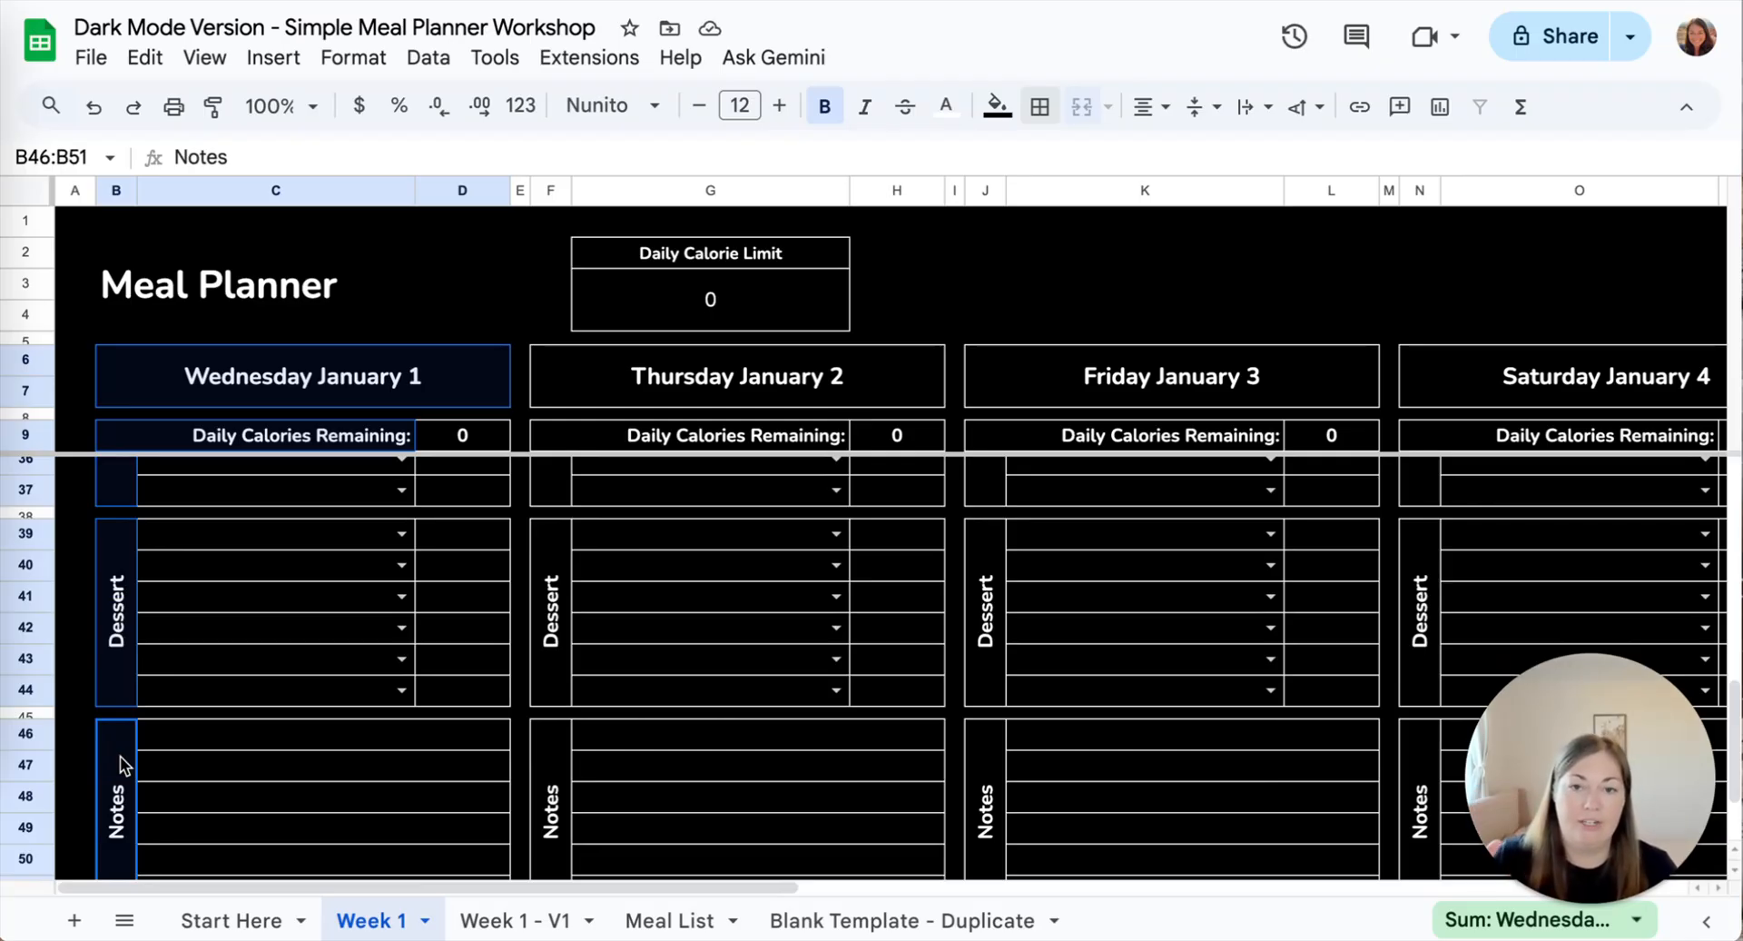
scroll(120, 756, "down", 4)
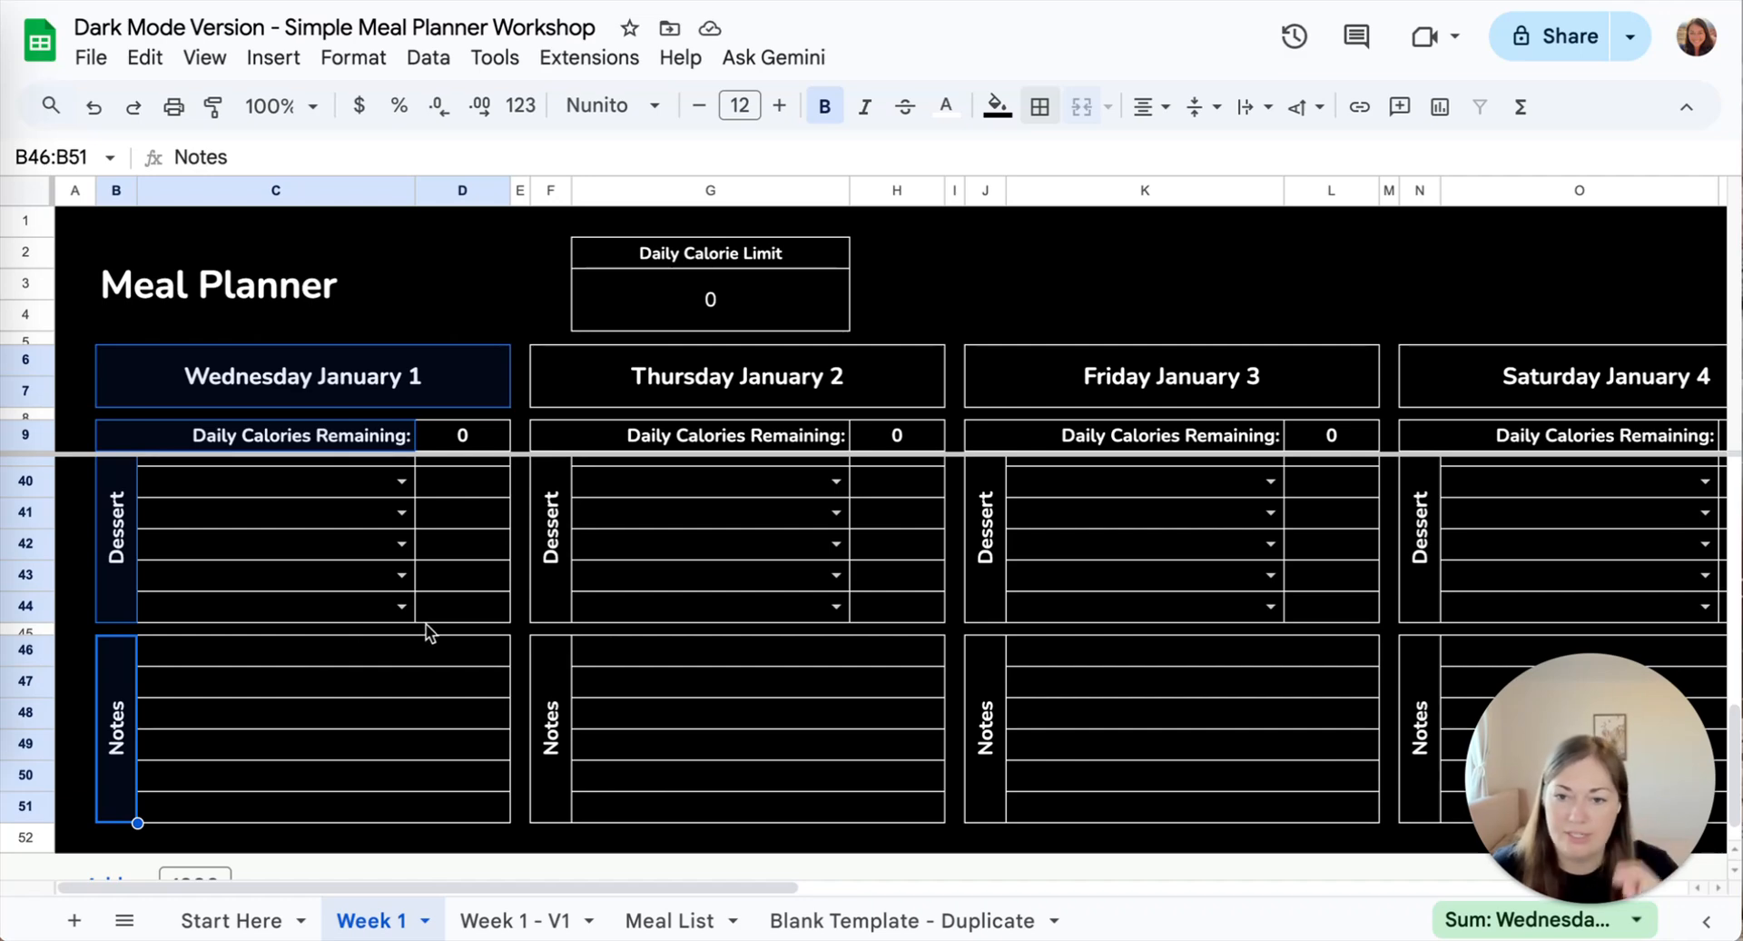
left_click(996, 112)
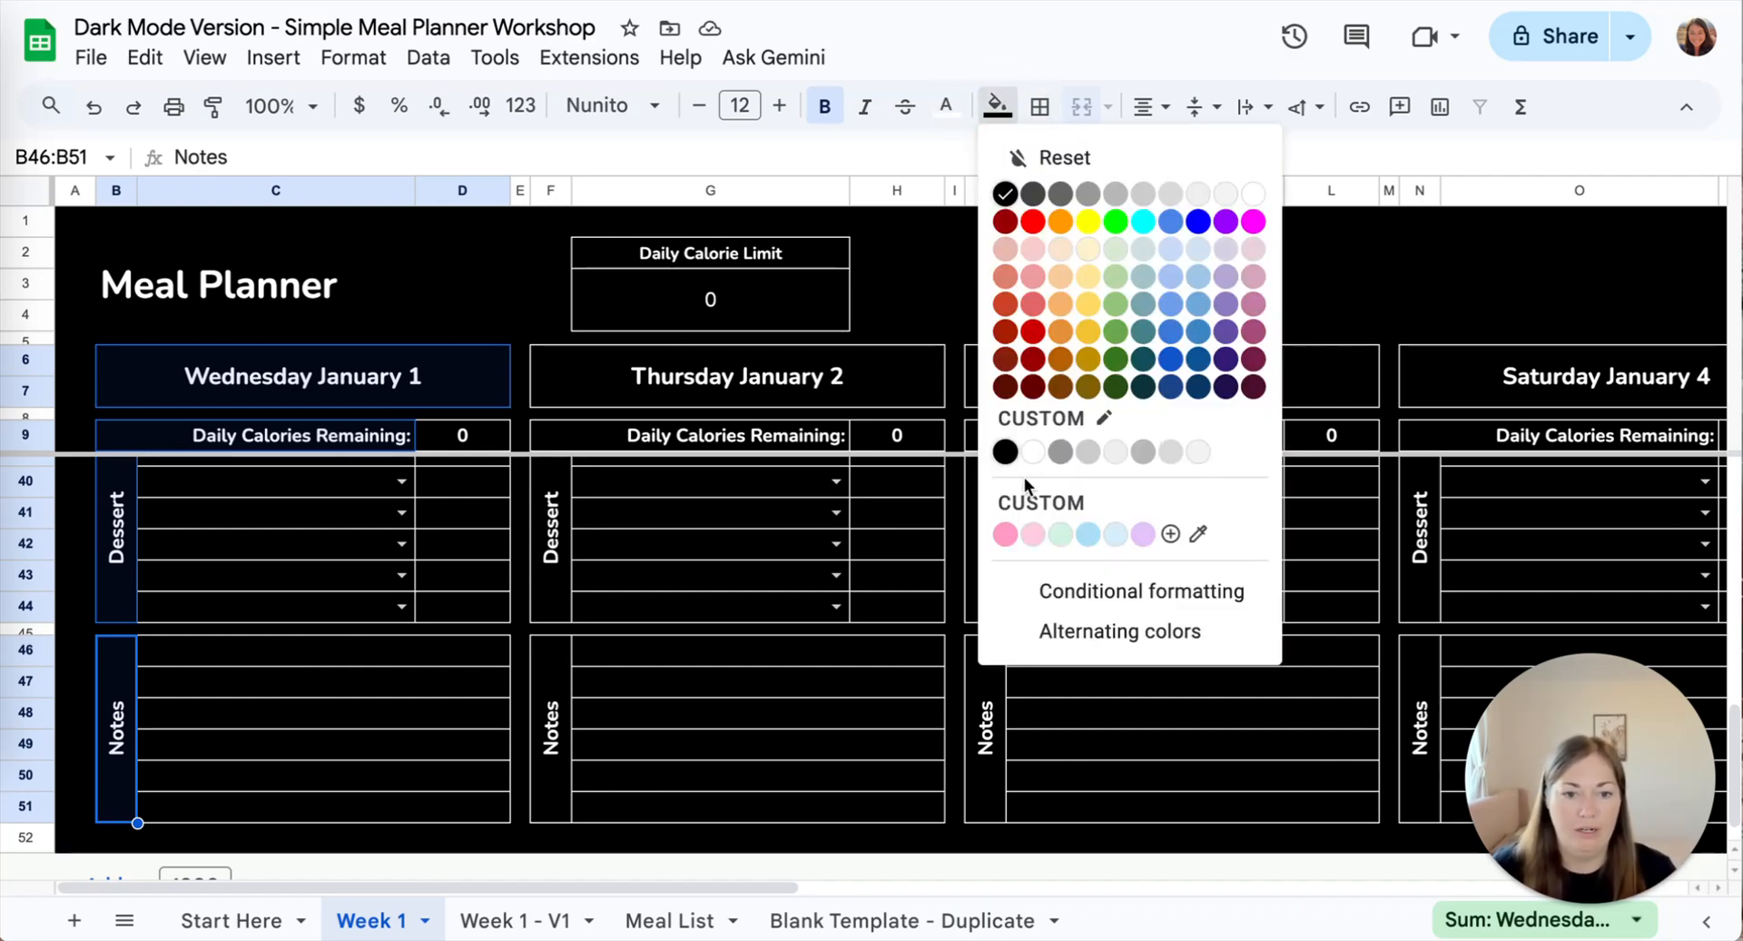
left_click(1172, 534)
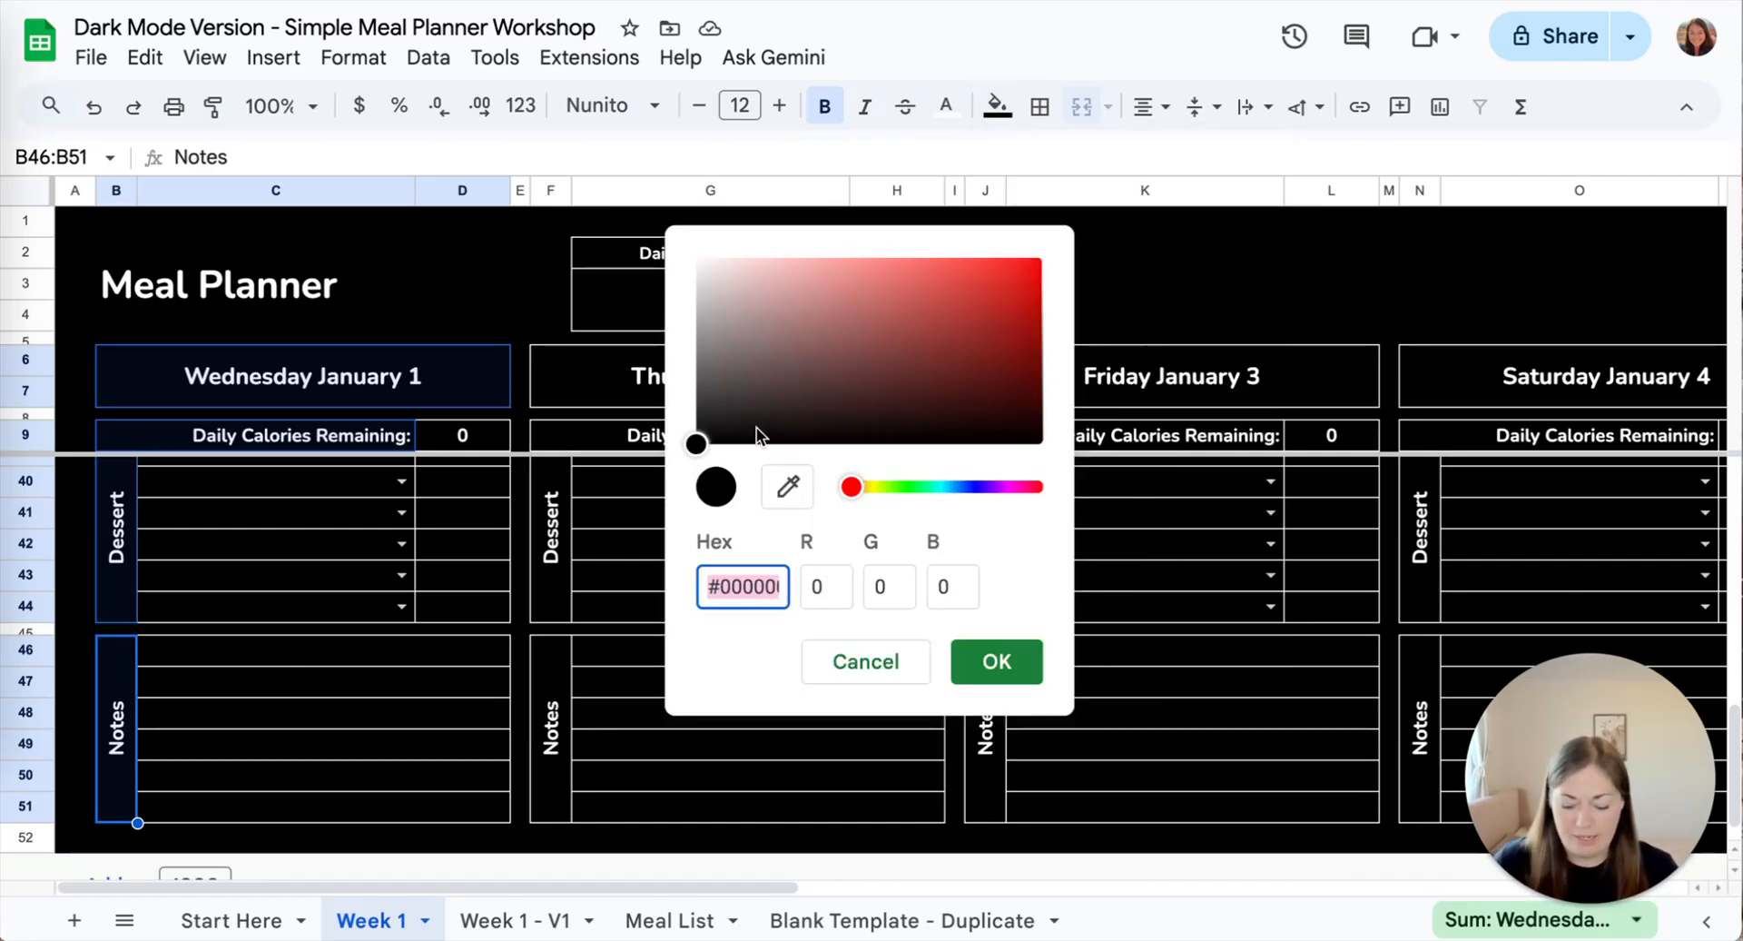
type("ff99c8")
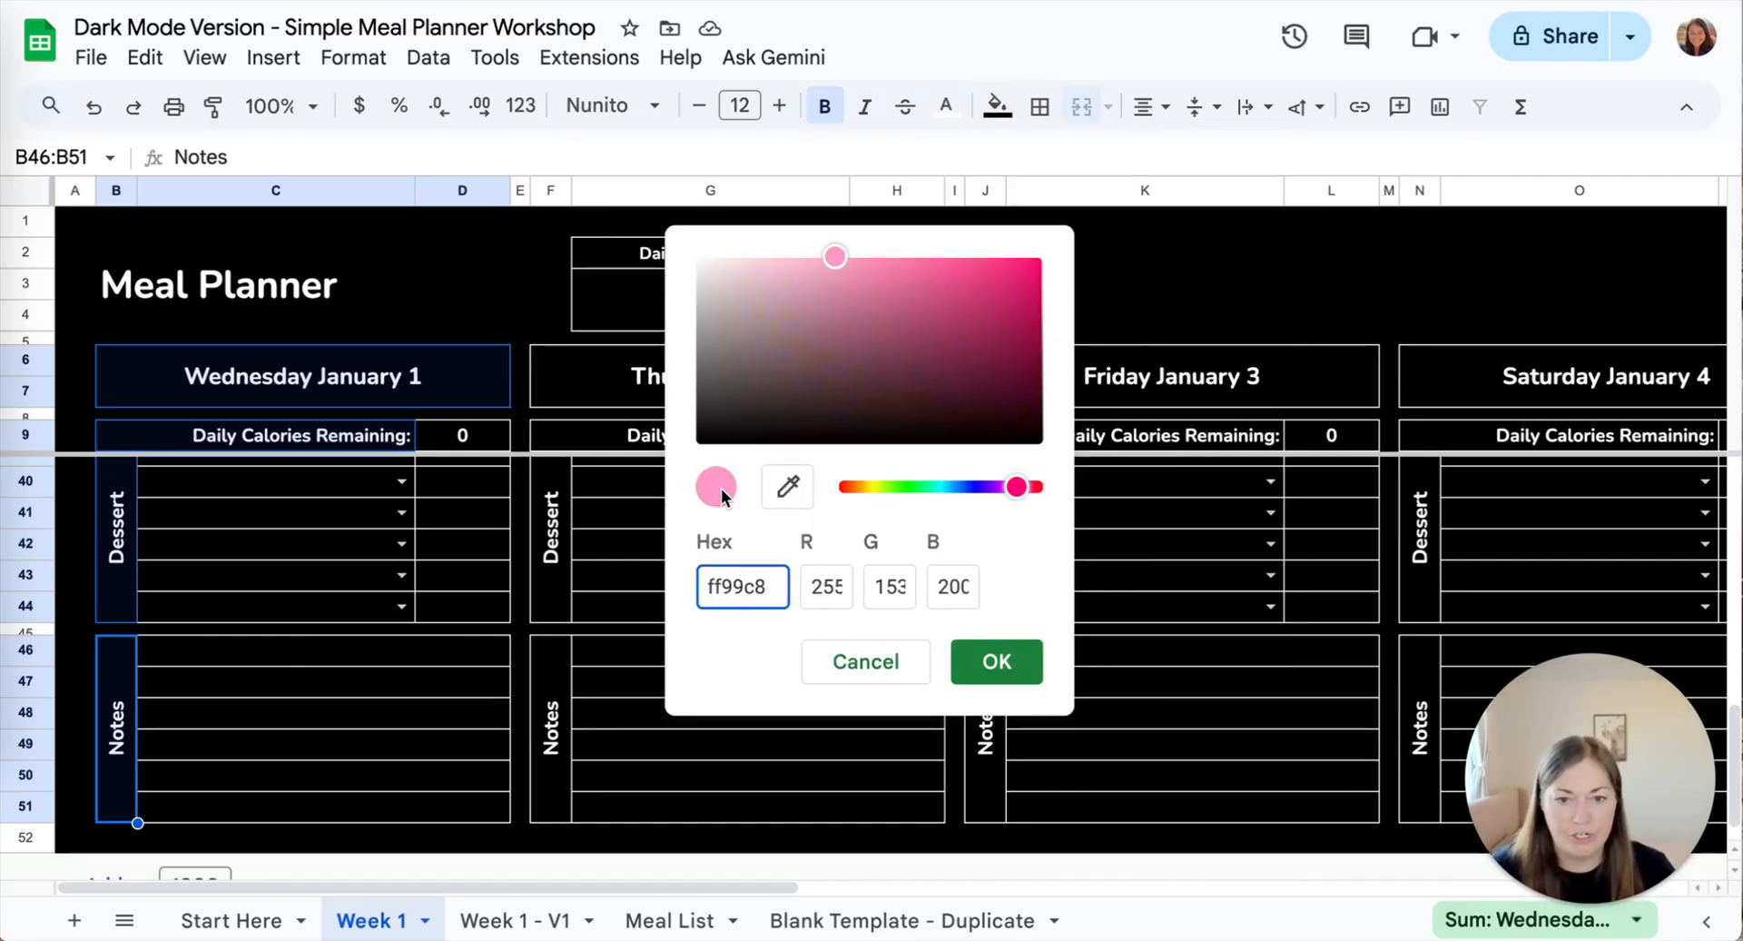
left_click(996, 661)
left_click(802, 519)
left_click(1115, 582)
scroll(400, 603, "up", 10)
left_click(302, 374)
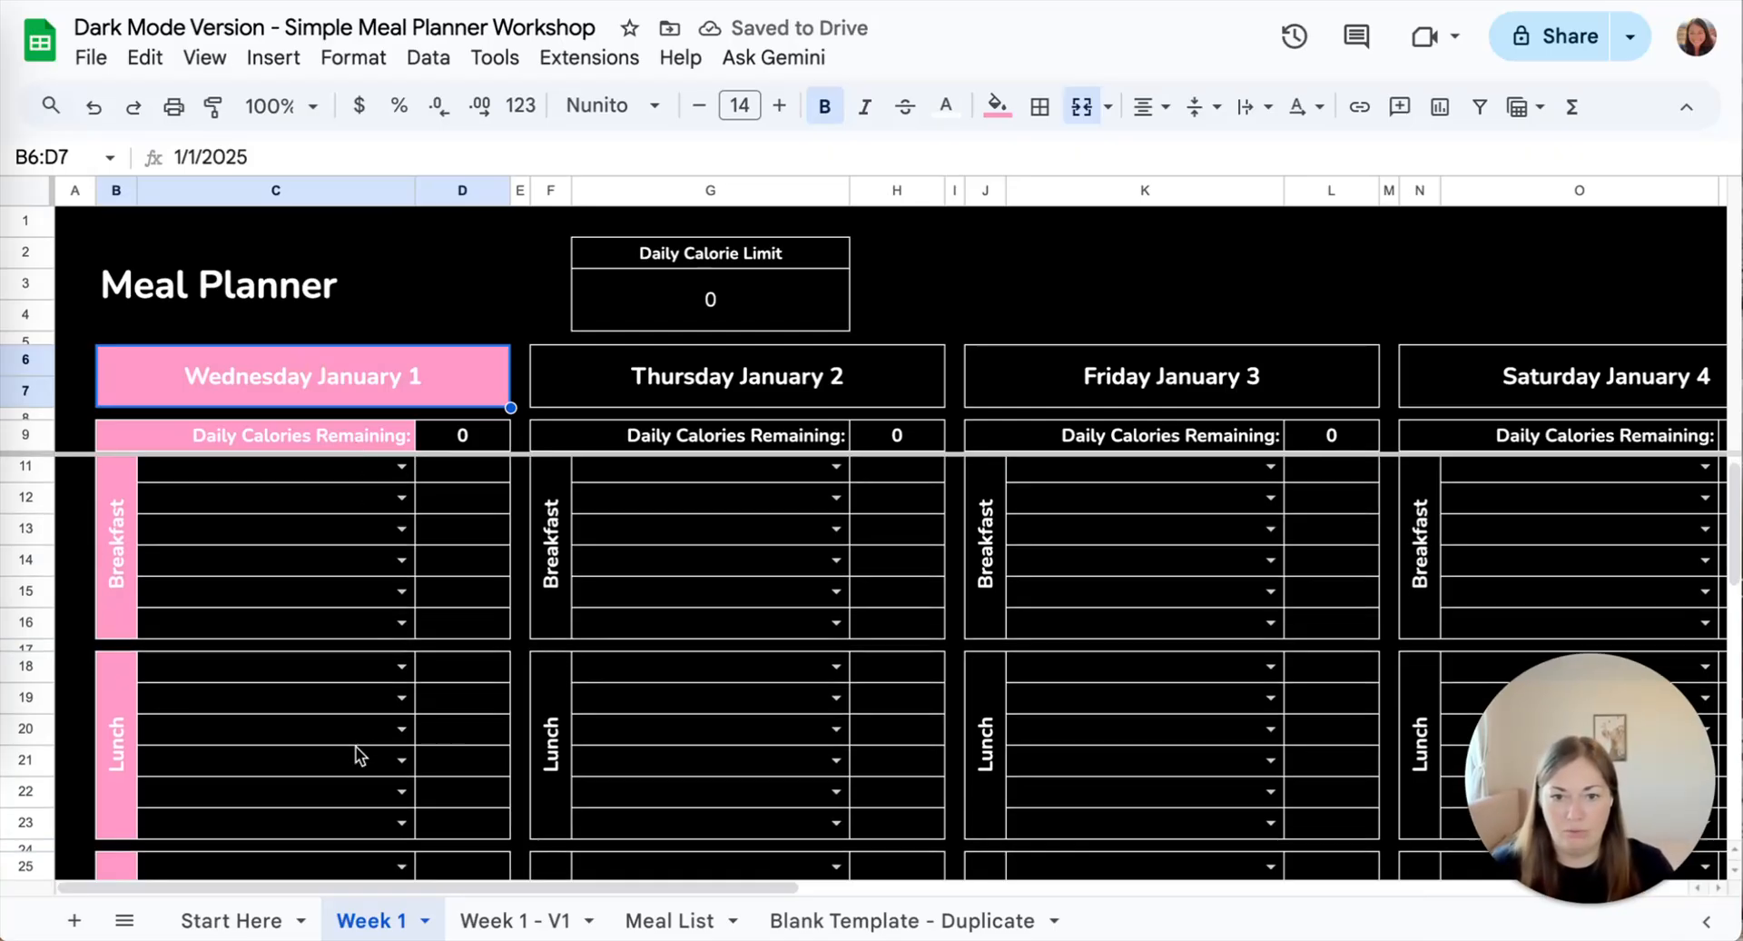
- Copy the light blue color of the Pastel Dreams palette from the Coolors website
scroll(357, 753, "right", 3)
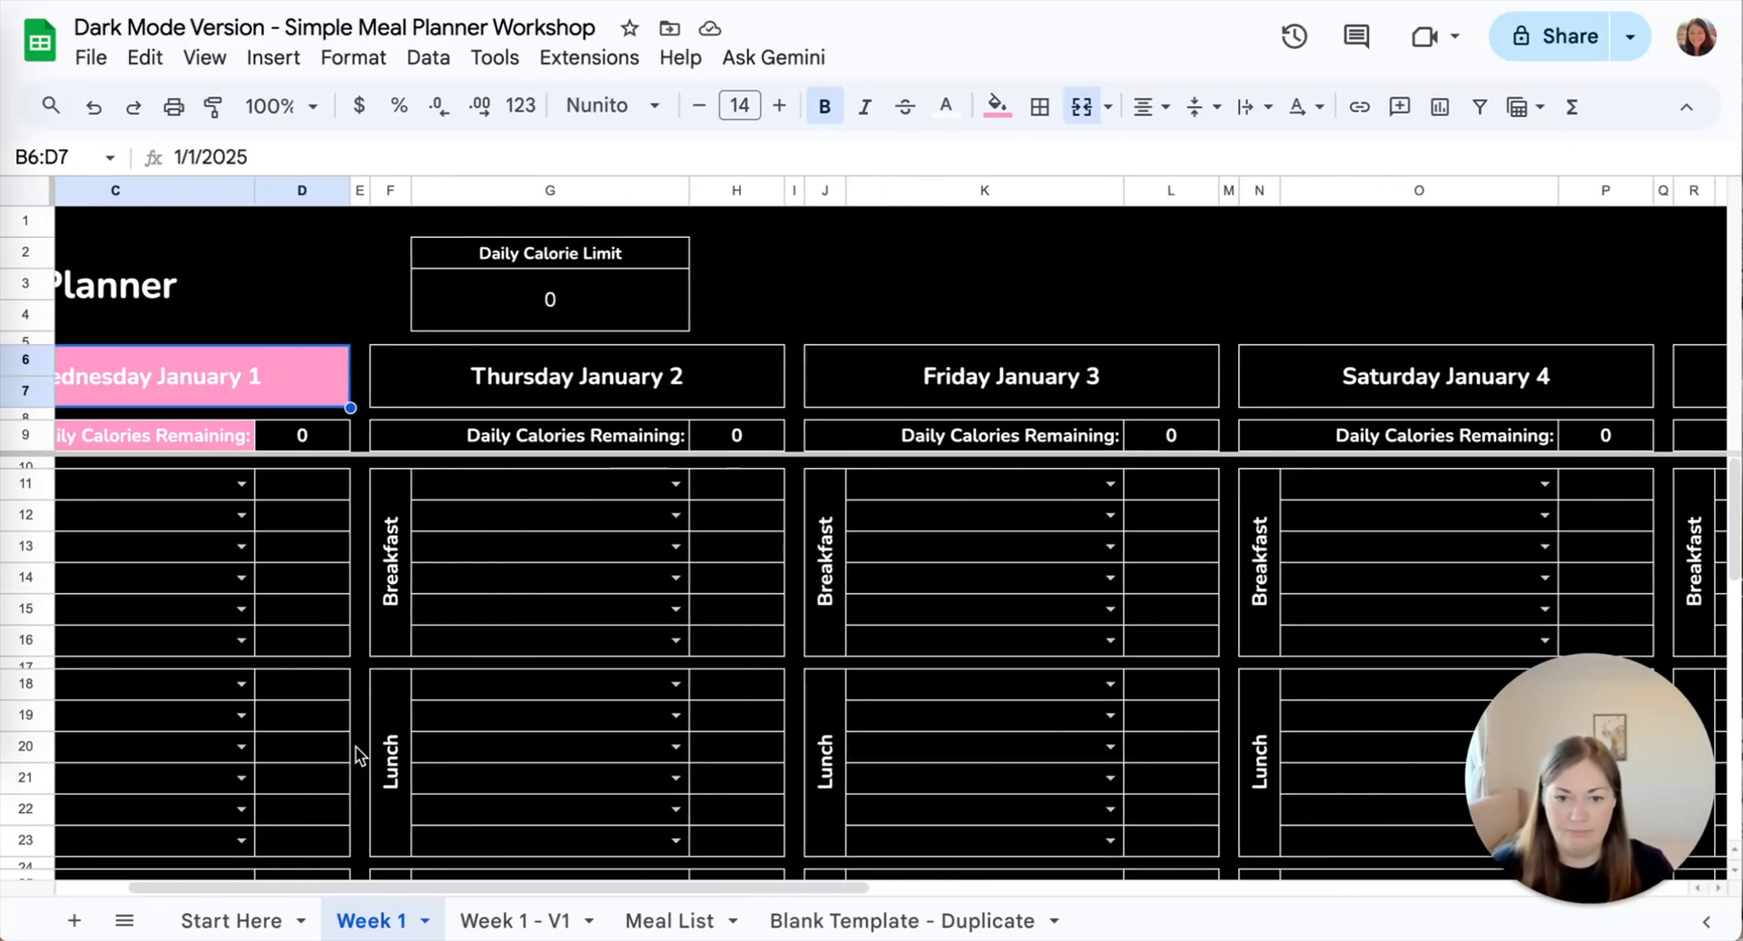
scroll(357, 749, "left", 3)
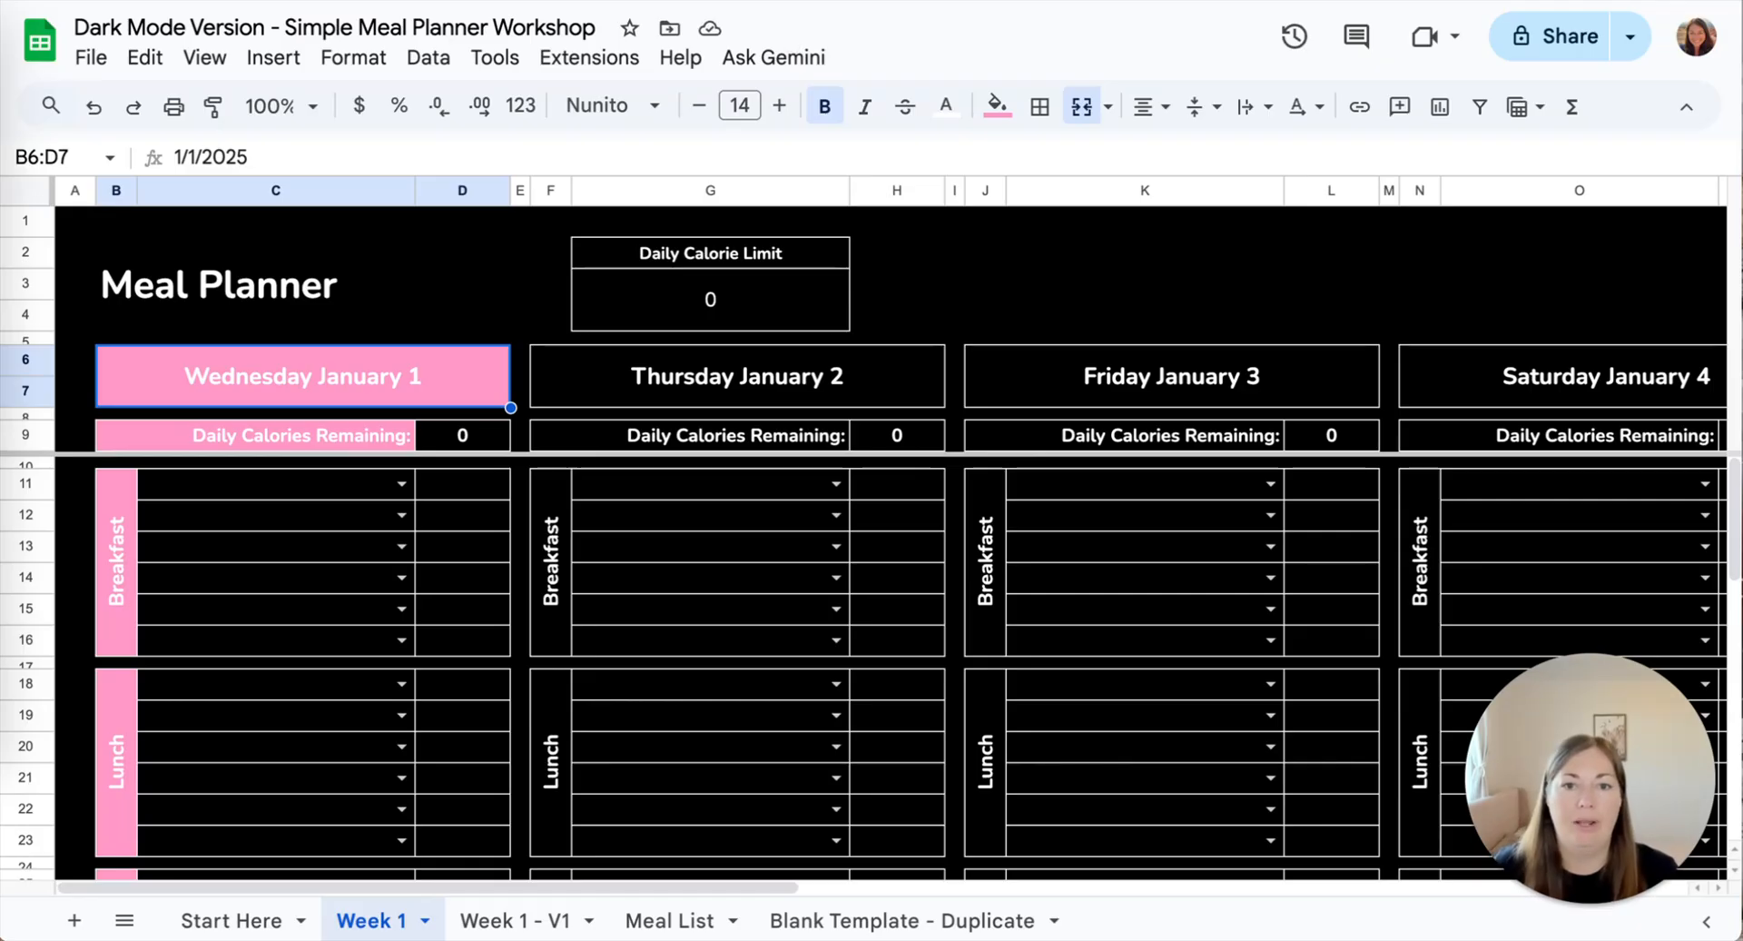
left_click(767, 2)
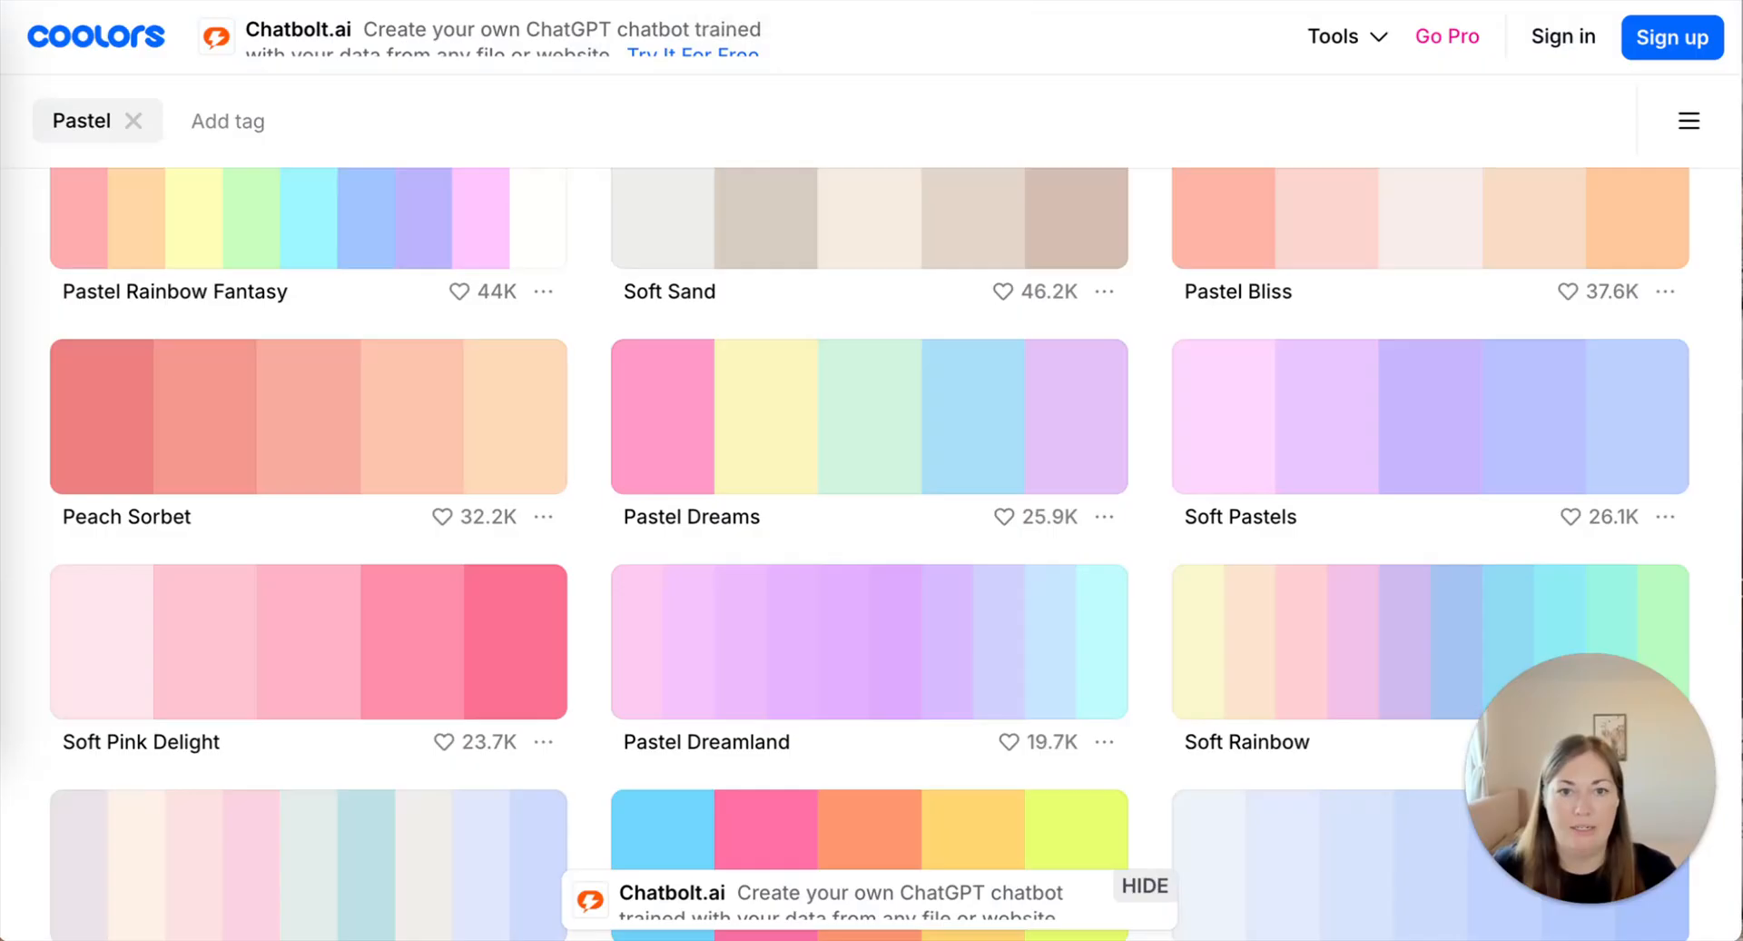
left_click(963, 431)
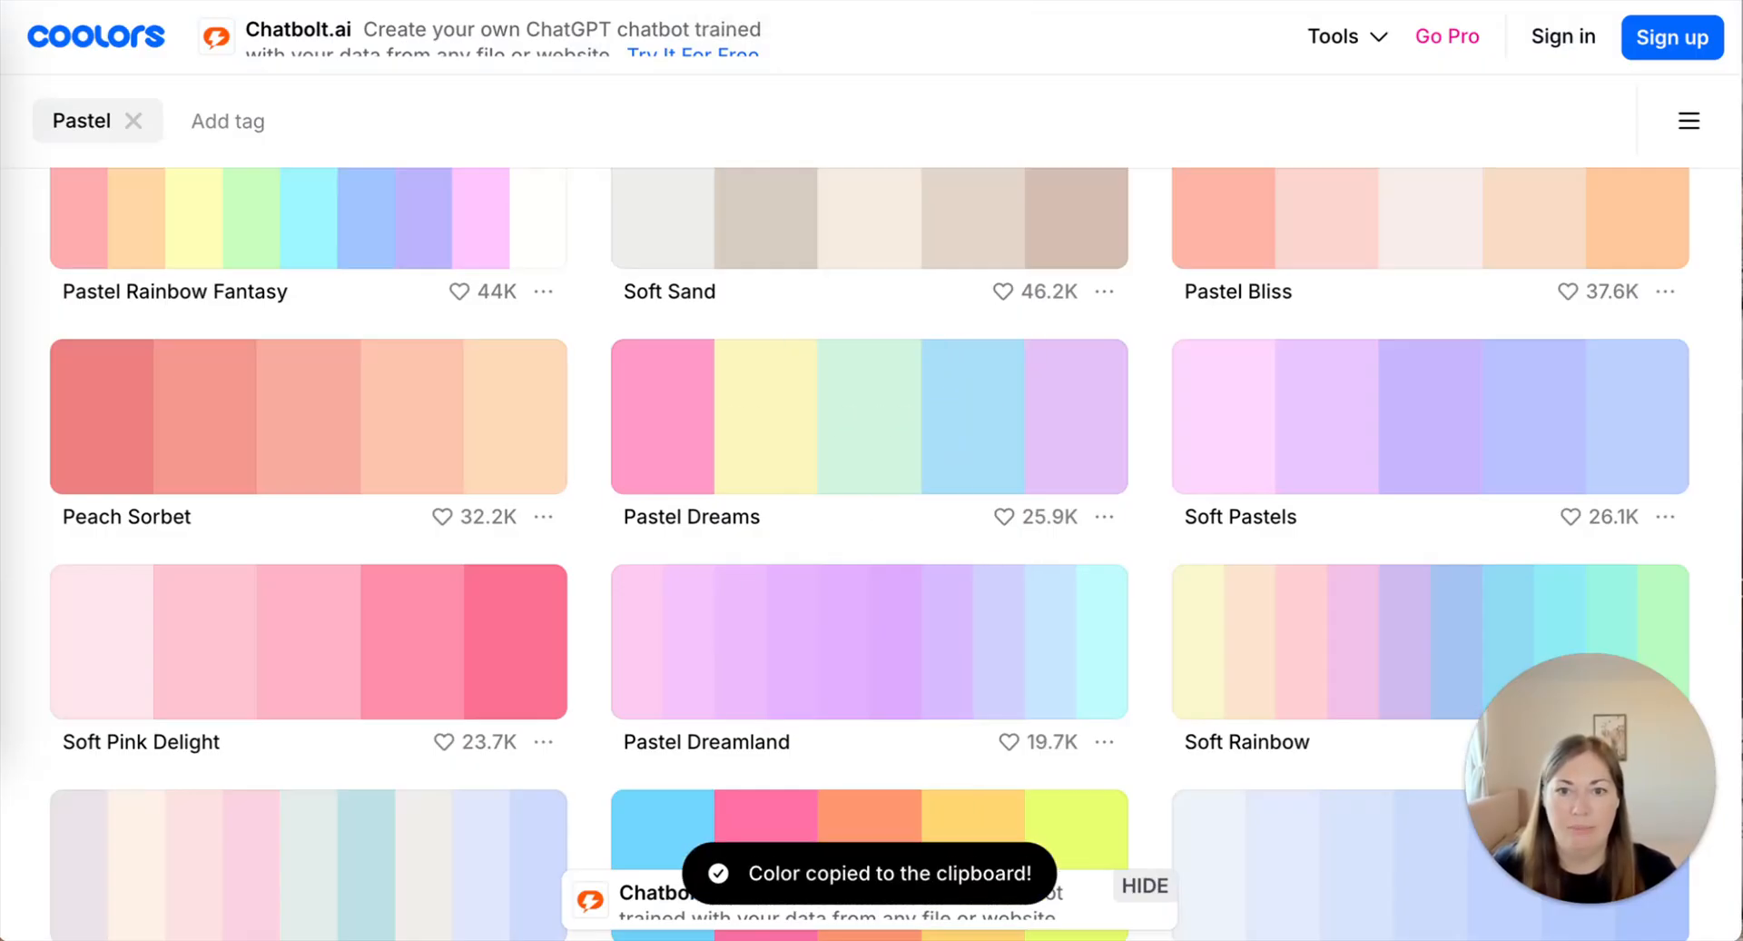
- Fill Thursday January 2's date header, Daily Calories Remaining label and Breakfast through Notes labels in column F with the copied light blue
left_click(635, 2)
left_click(697, 388)
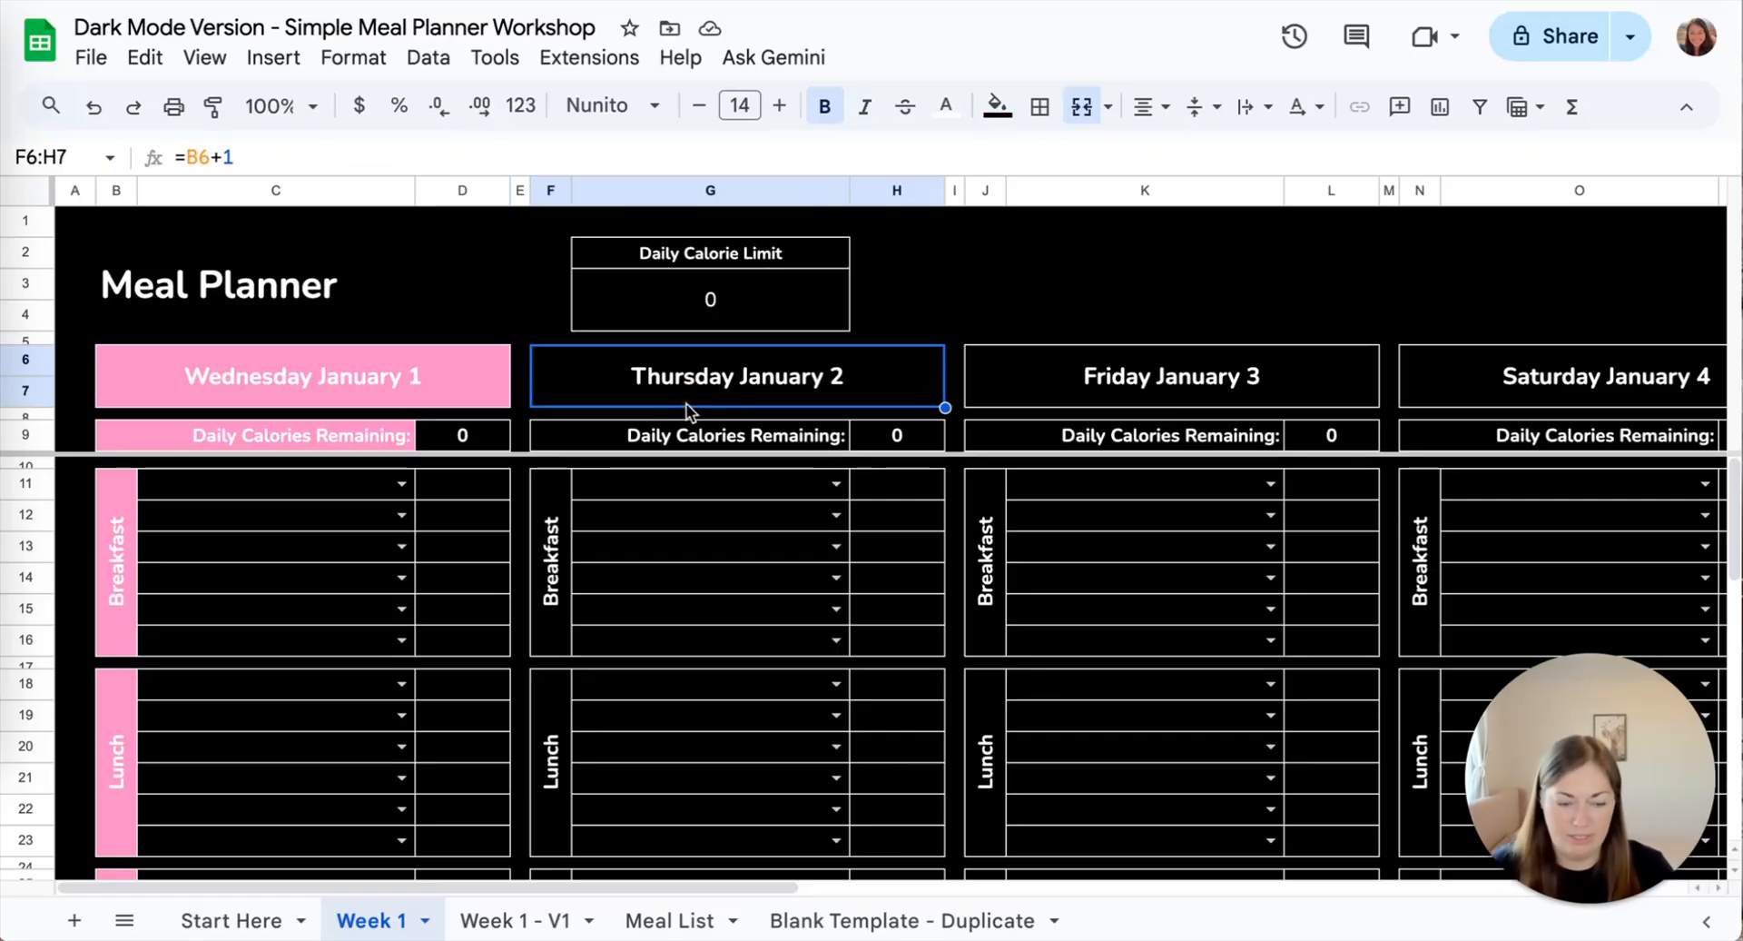
left_click(672, 439, "ctrl")
left_click(545, 544, "ctrl")
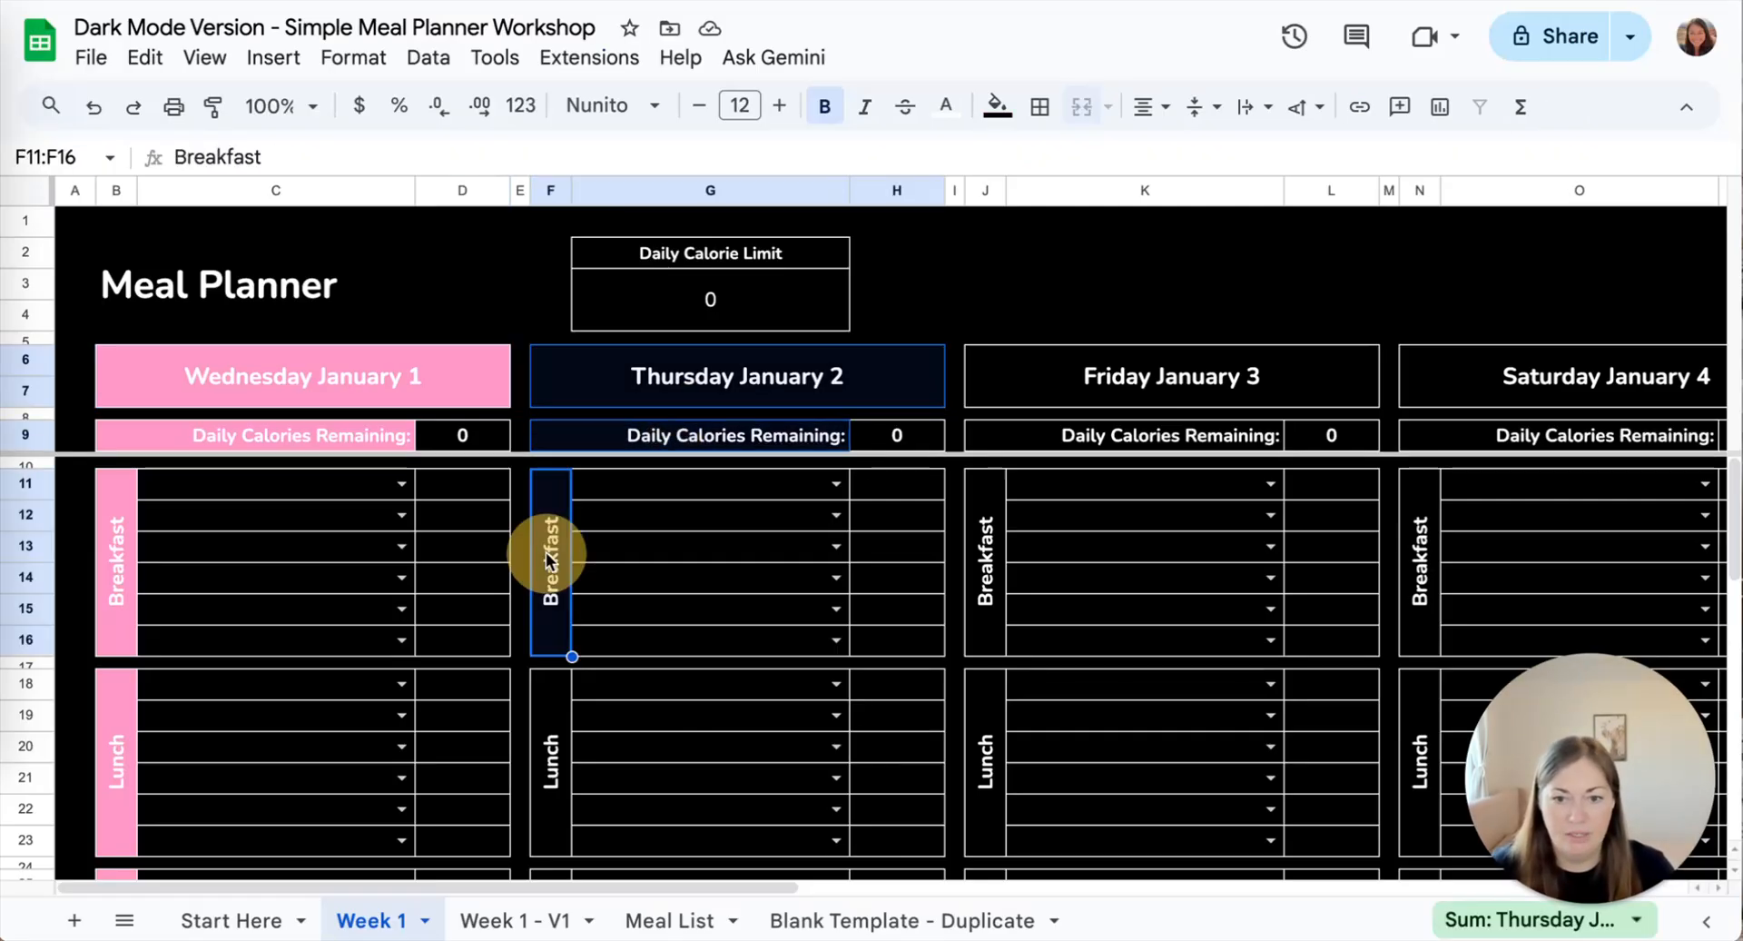
left_click(569, 734, "ctrl")
scroll(569, 733, "down", 2)
scroll(569, 734, "down", 2)
left_click(570, 535, "ctrl")
scroll(570, 563, "down", 2)
left_click(548, 591, "ctrl")
scroll(553, 600, "down", 2)
left_click(540, 513, "ctrl")
left_click(536, 670, "ctrl")
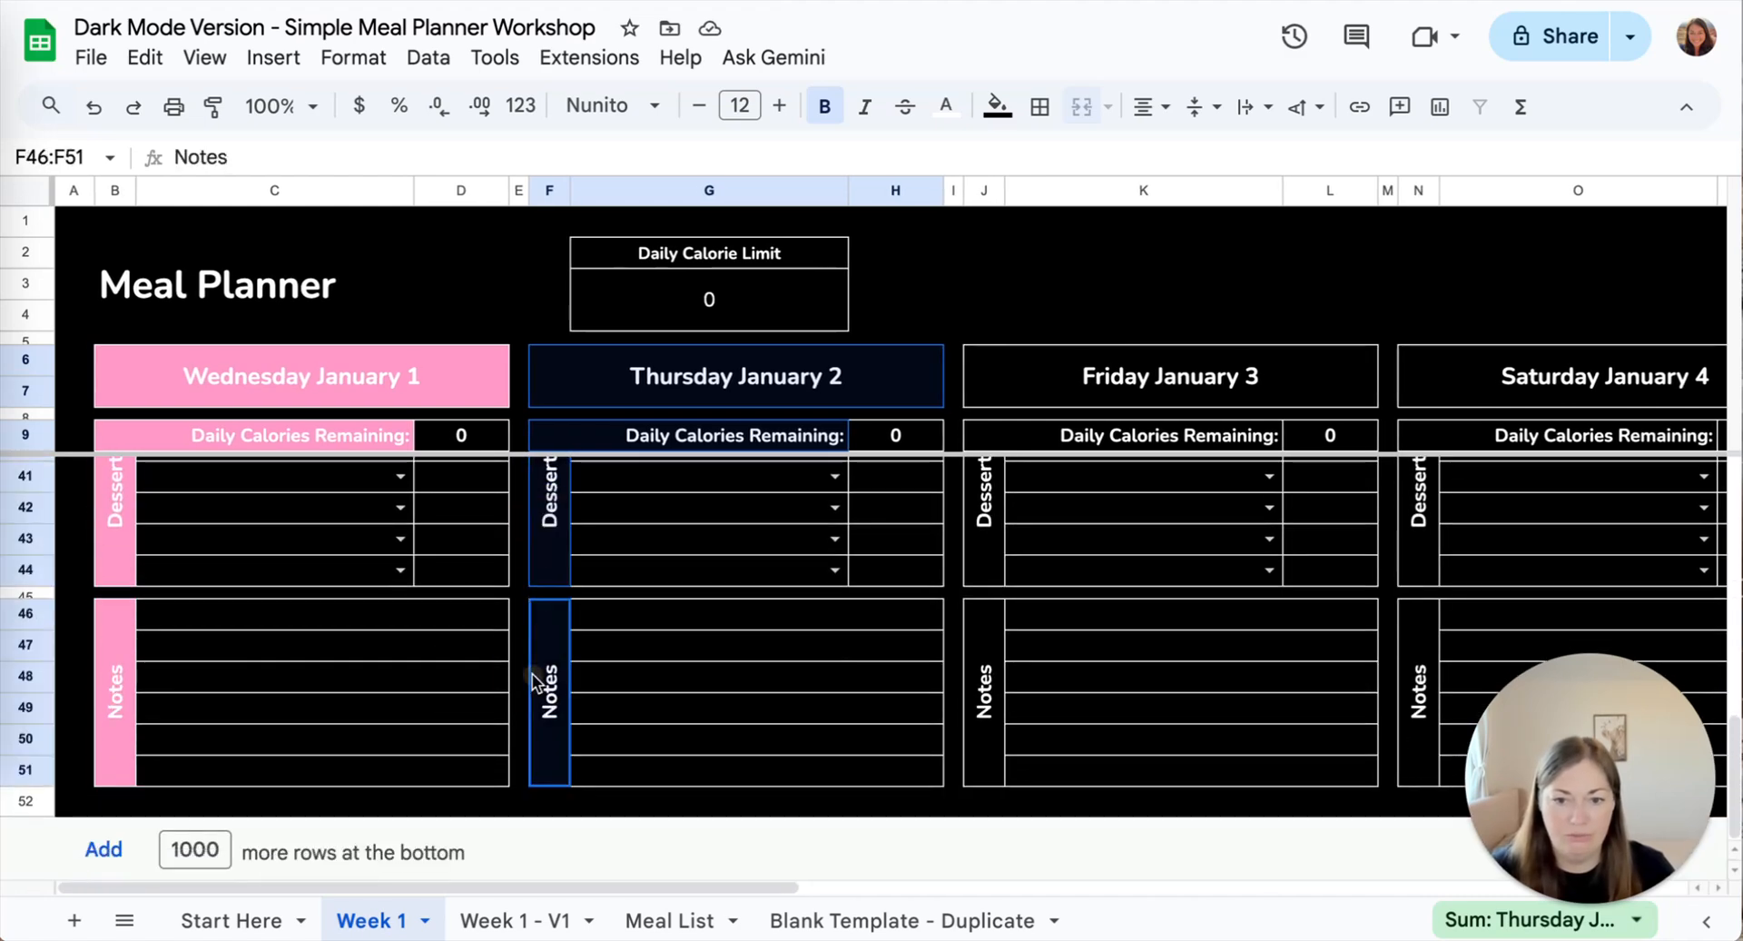
left_click(999, 107)
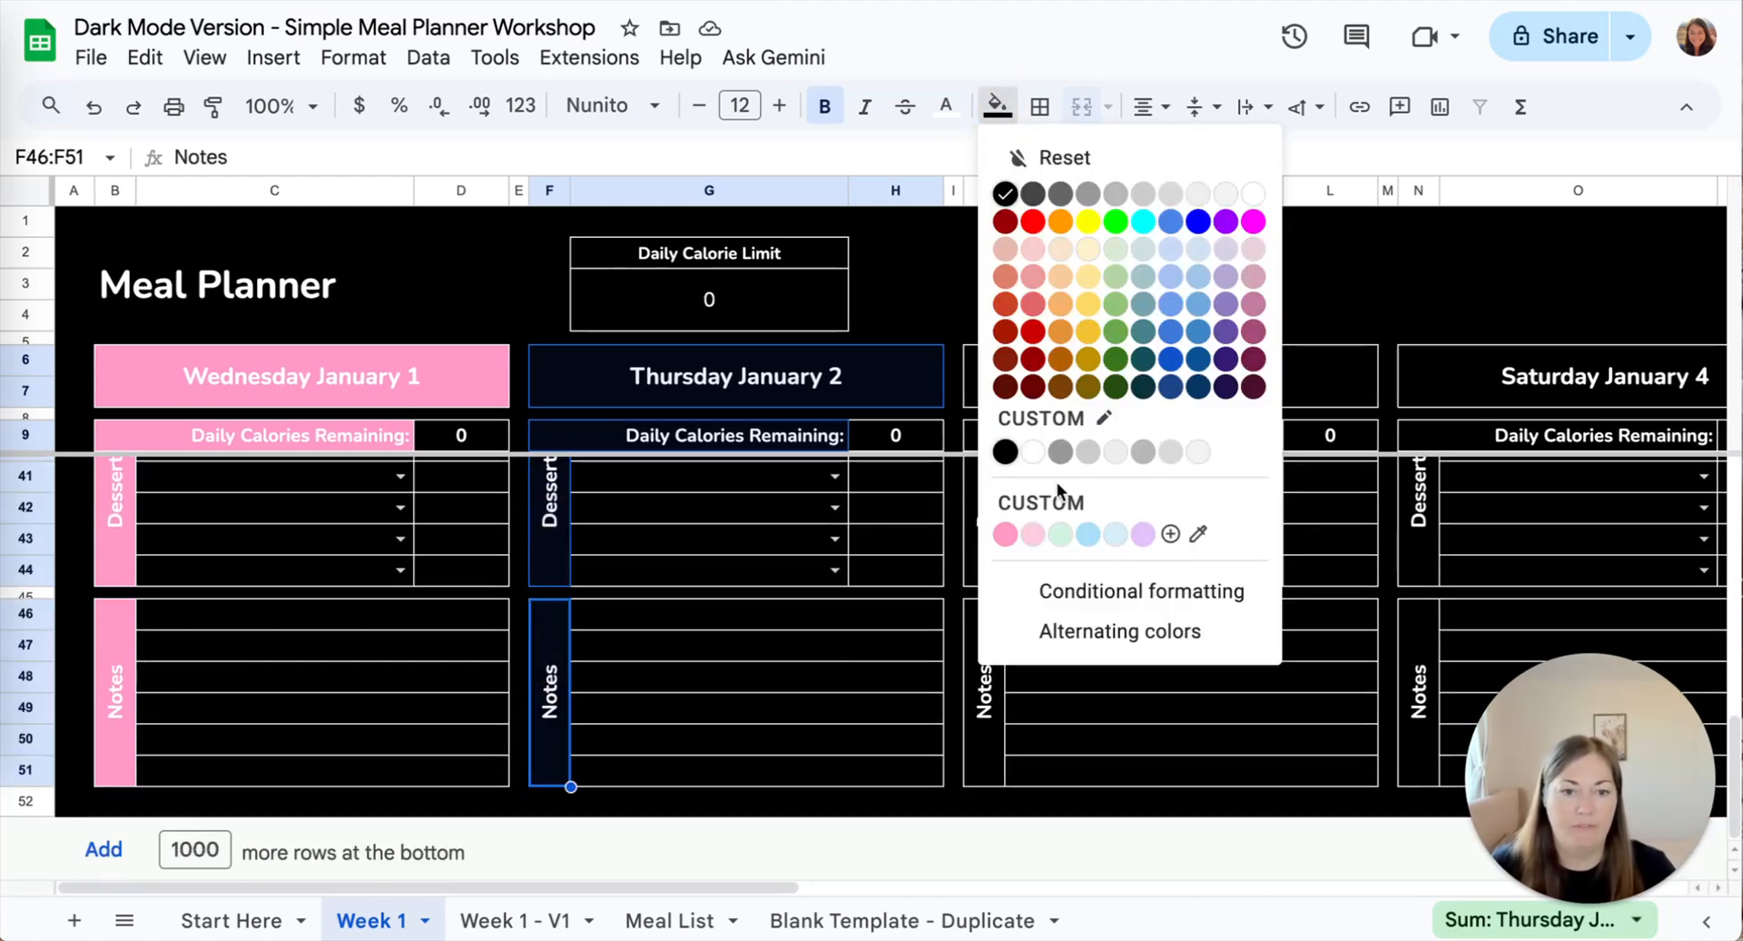
left_click(1170, 534)
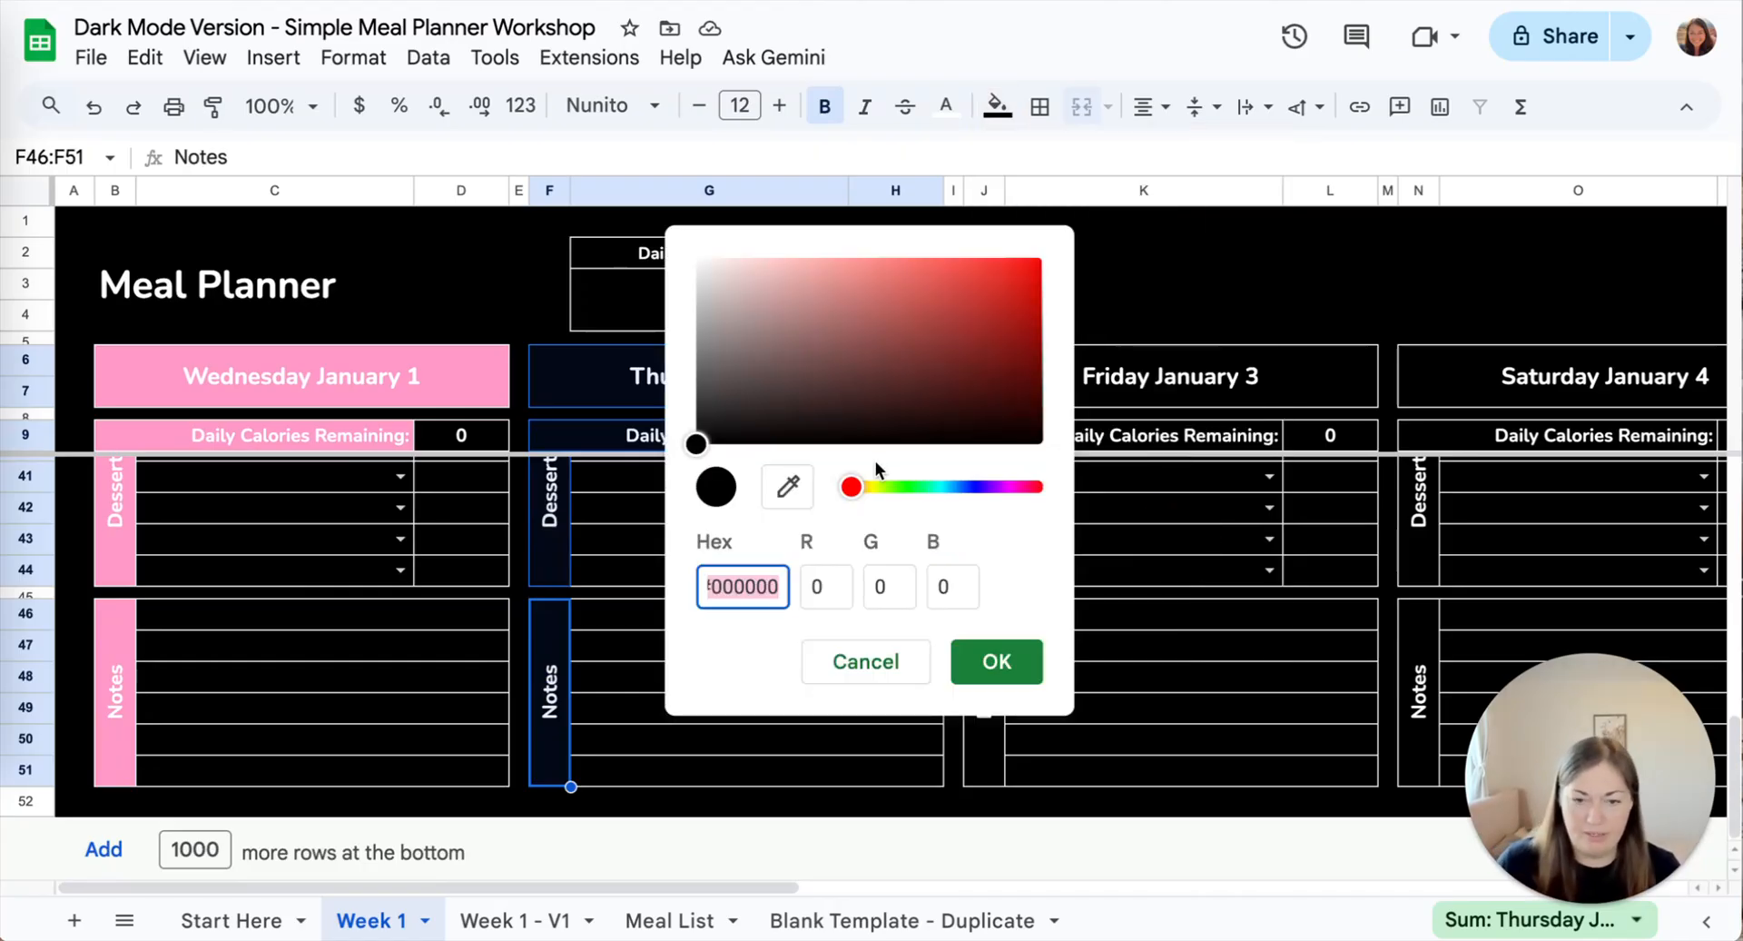
key("ctrl+v")
left_click(967, 663)
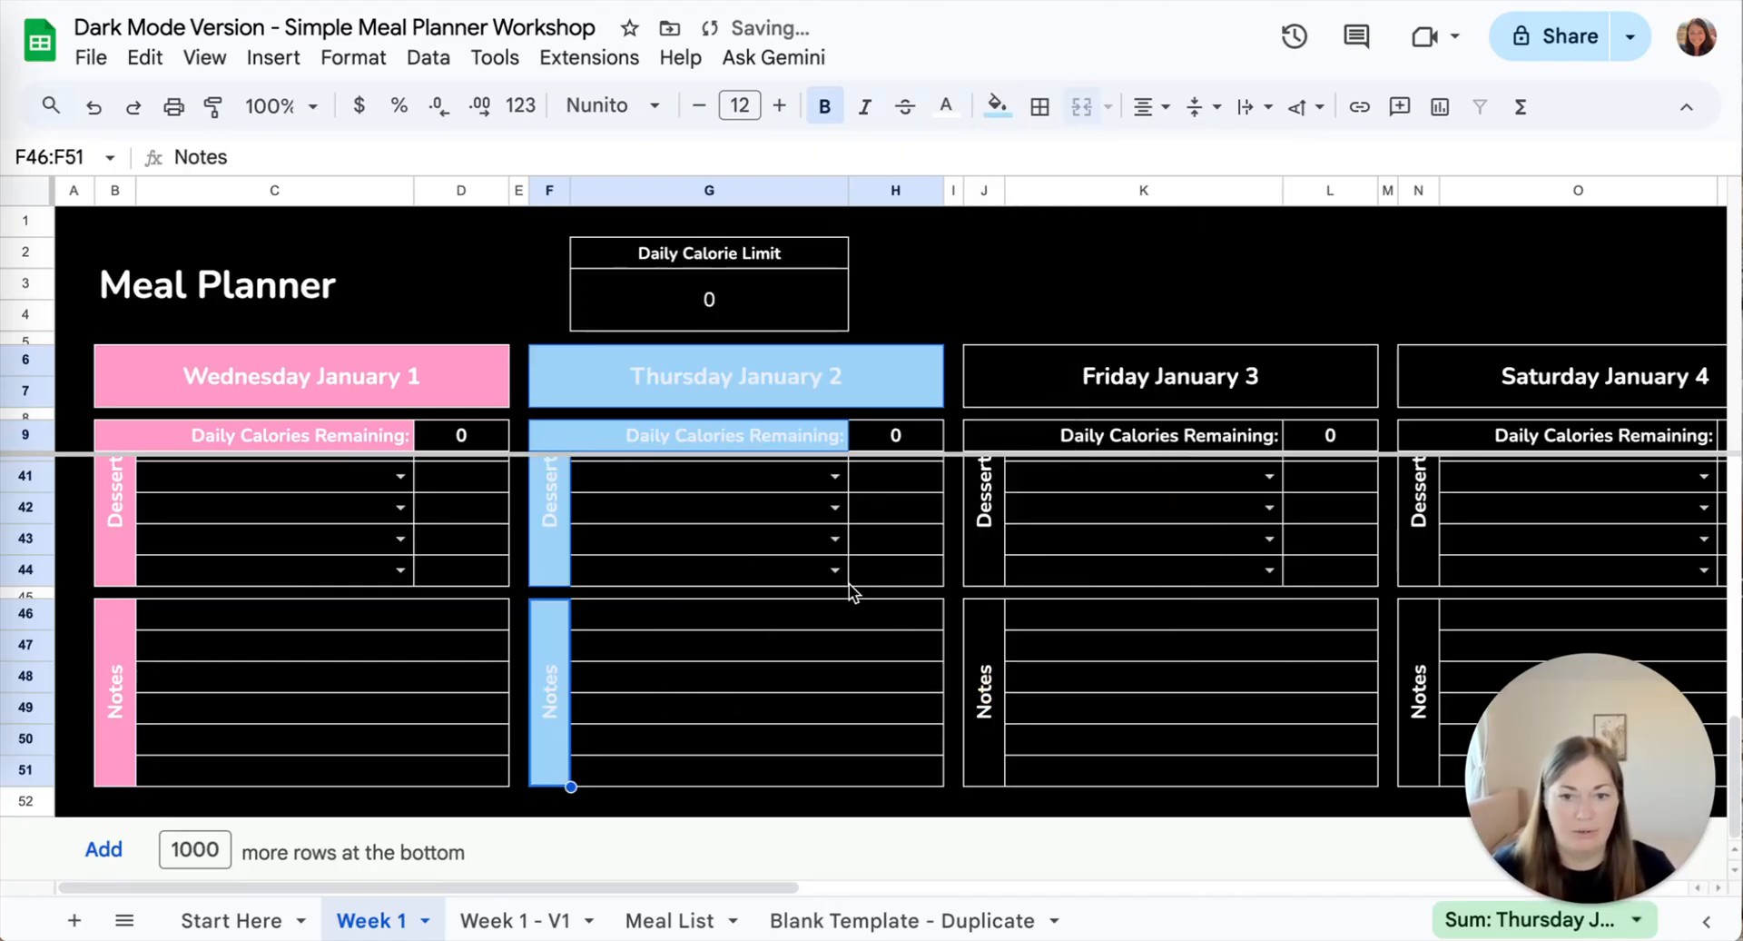
scroll(831, 617, "up", 10)
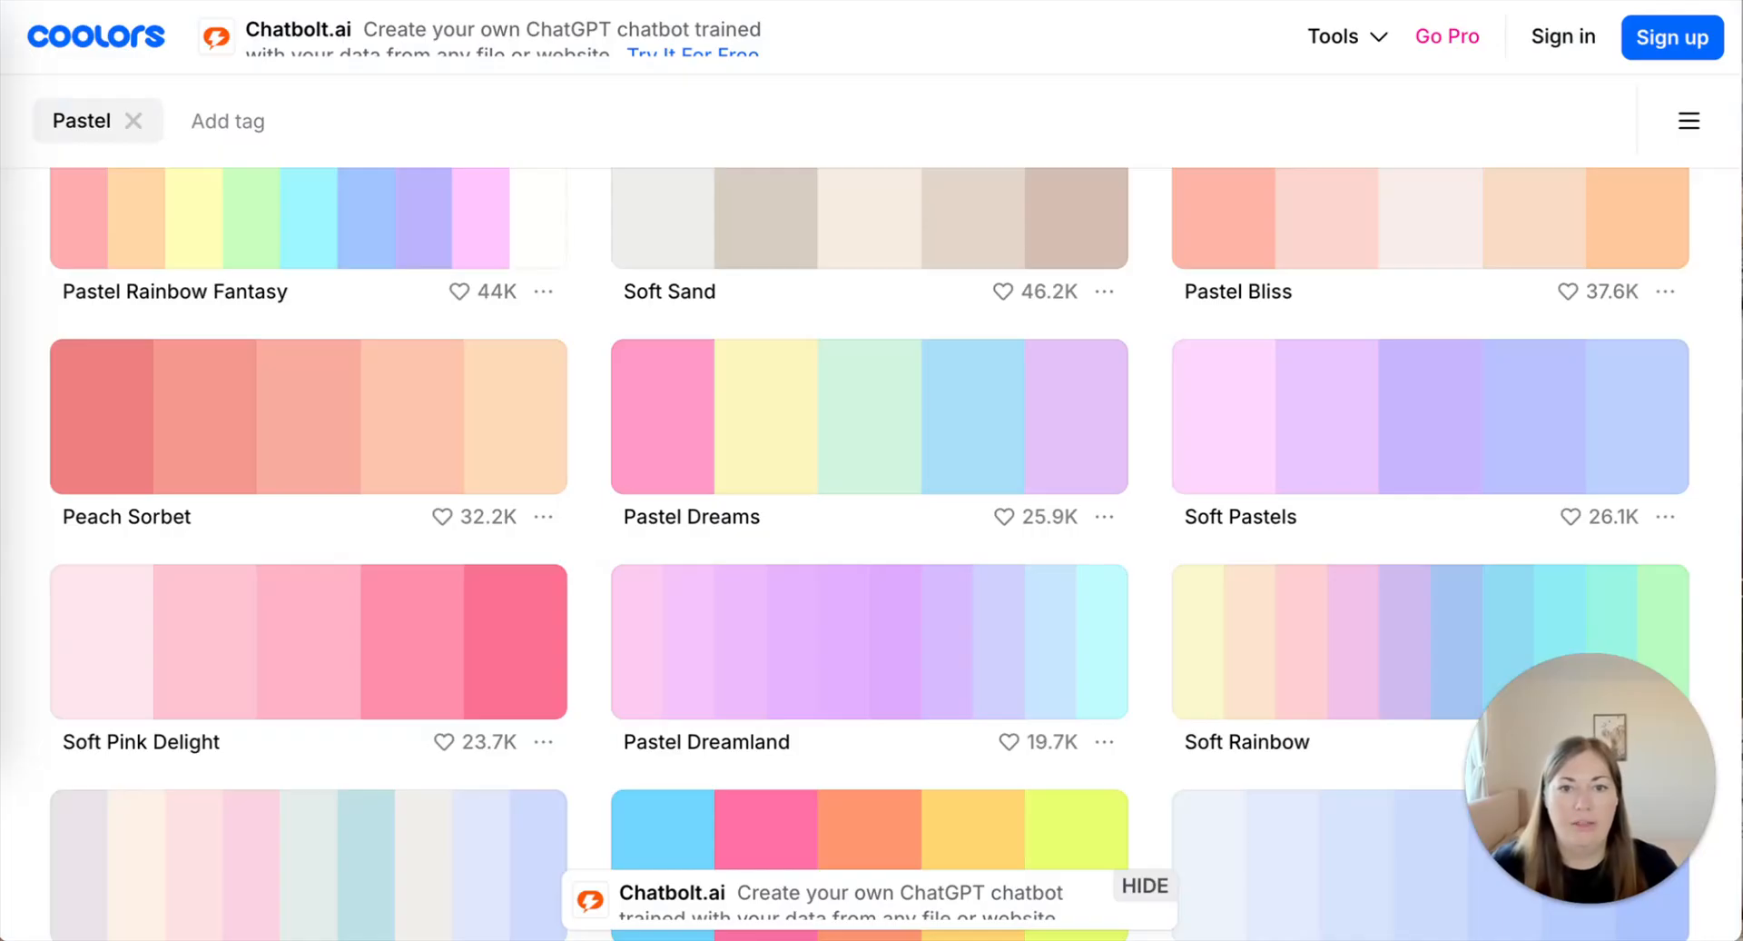
- Copy Pastel Dreams' lavender, e4c1f9, from Coolors and fill Friday January 3's date header, Daily Calories Remaining label and column J meal and Notes labels with it
left_click(1044, 428)
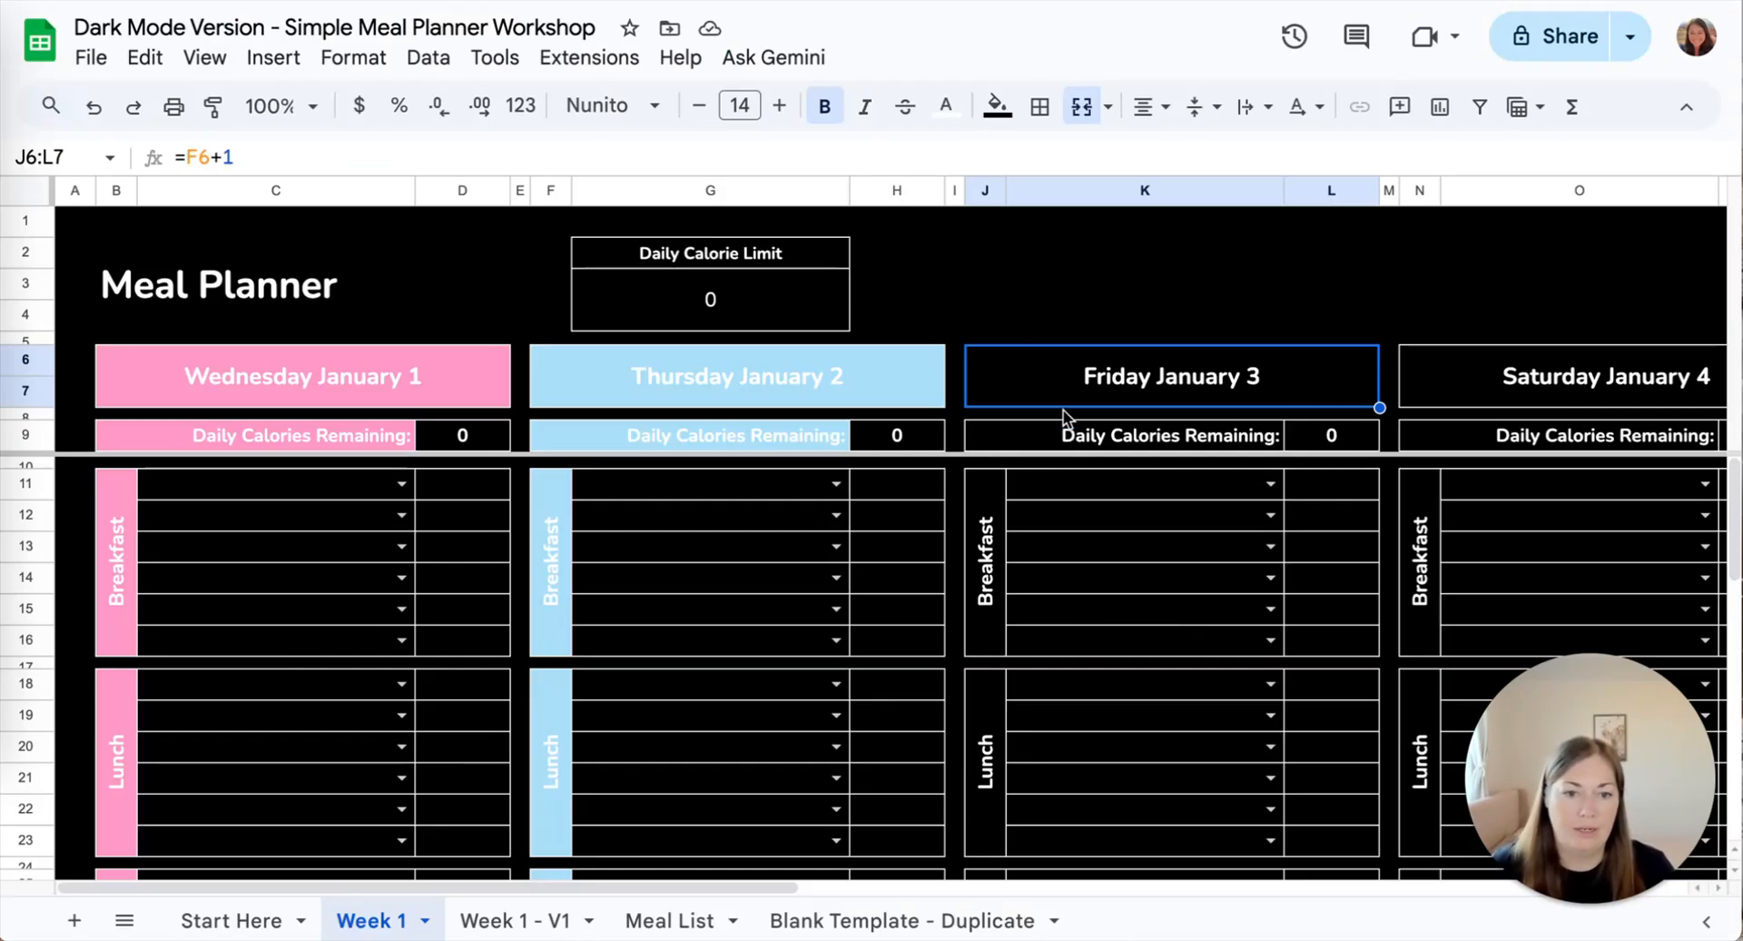
left_click(1044, 432, "ctrl")
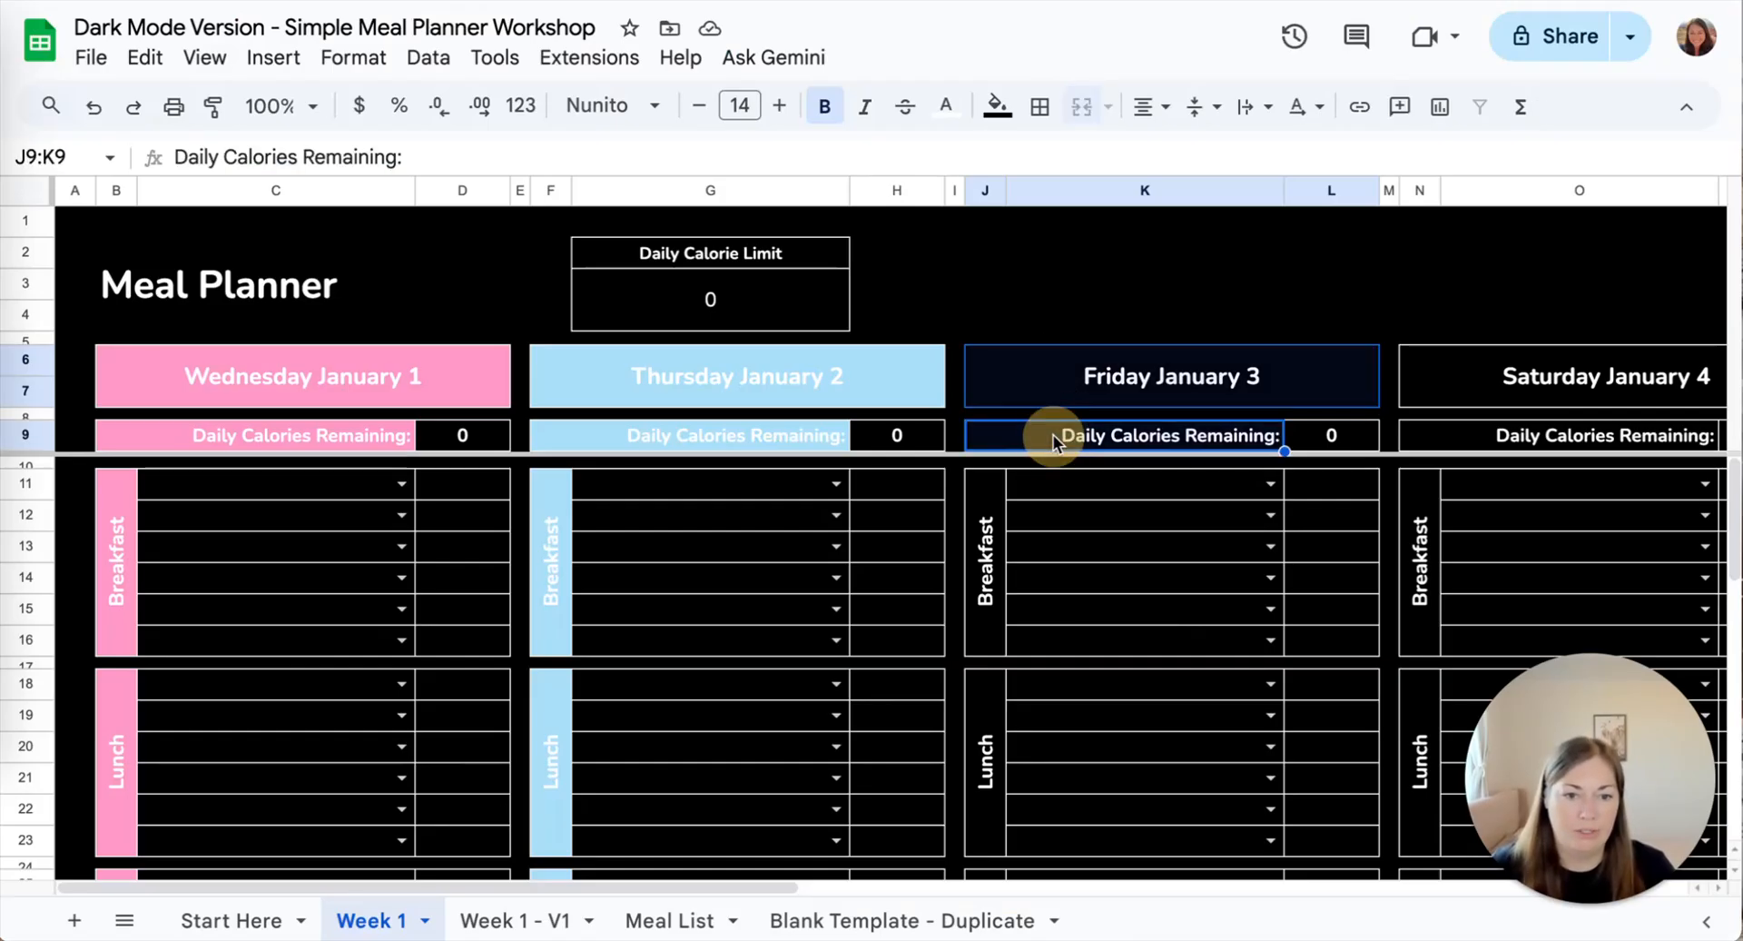
left_click(993, 545, "ctrl")
left_click(988, 765, "ctrl")
scroll(988, 765, "down", 4)
left_click(986, 754, "ctrl")
scroll(986, 754, "down", 2)
left_click(984, 720, "ctrl")
scroll(985, 720, "down", 2)
left_click(980, 734, "ctrl")
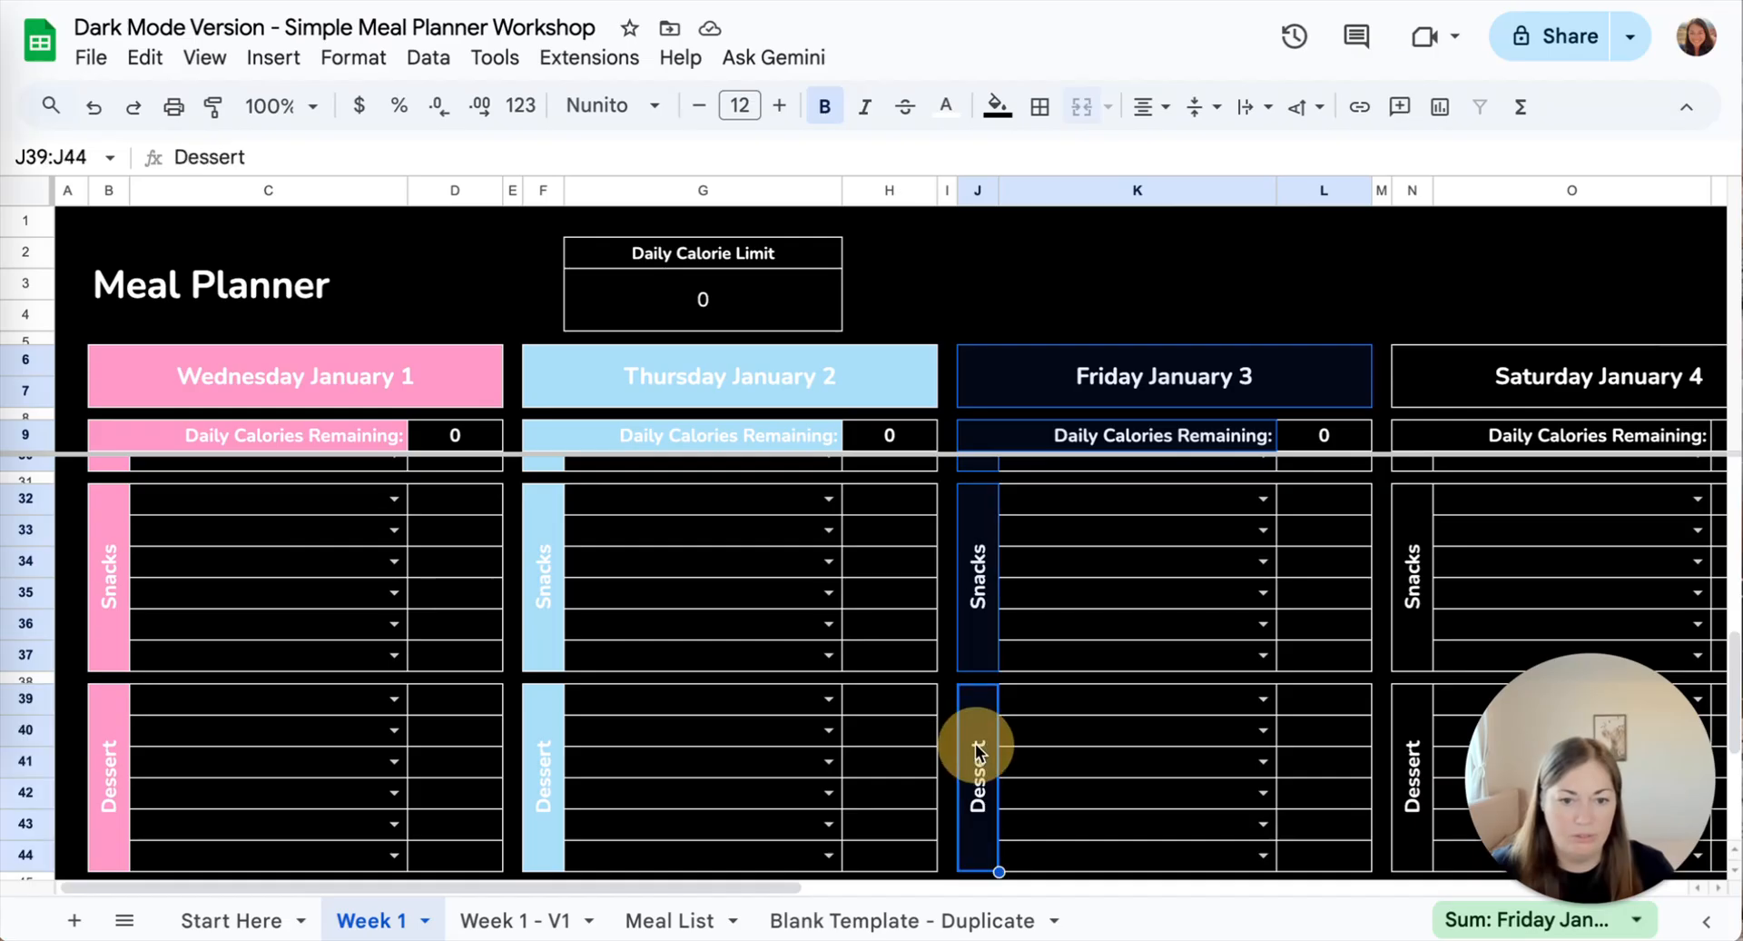
scroll(976, 736, "down", 2)
left_click(969, 797, "ctrl")
scroll(970, 797, "down", 2)
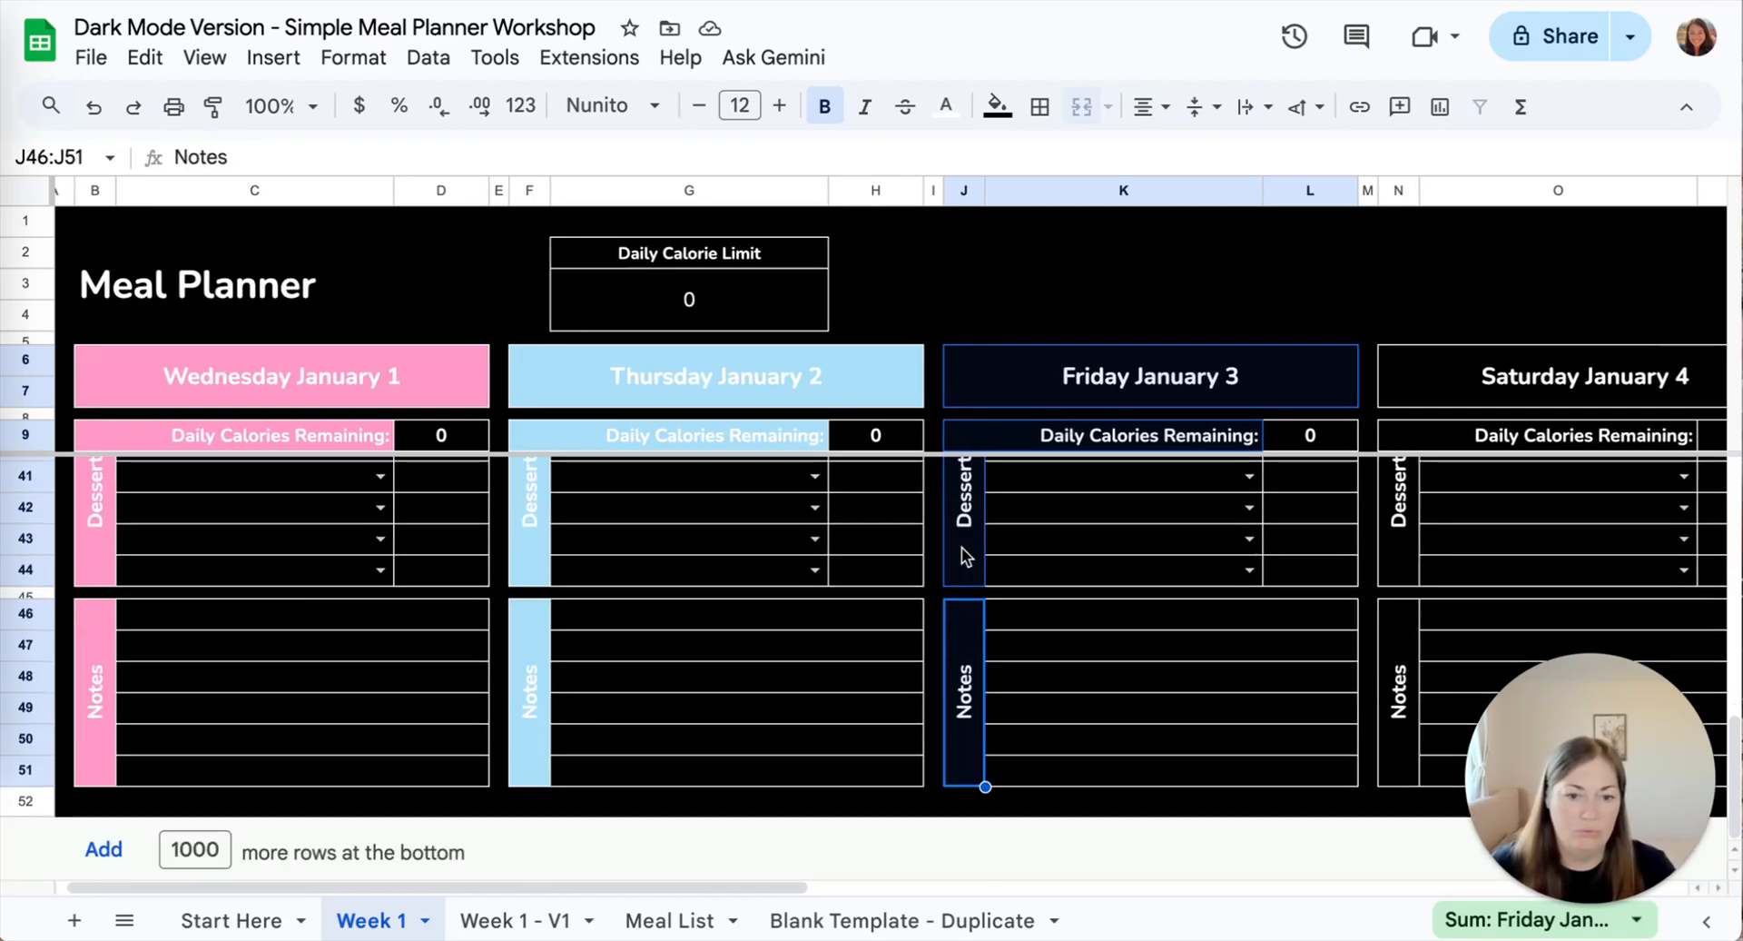
left_click(997, 106)
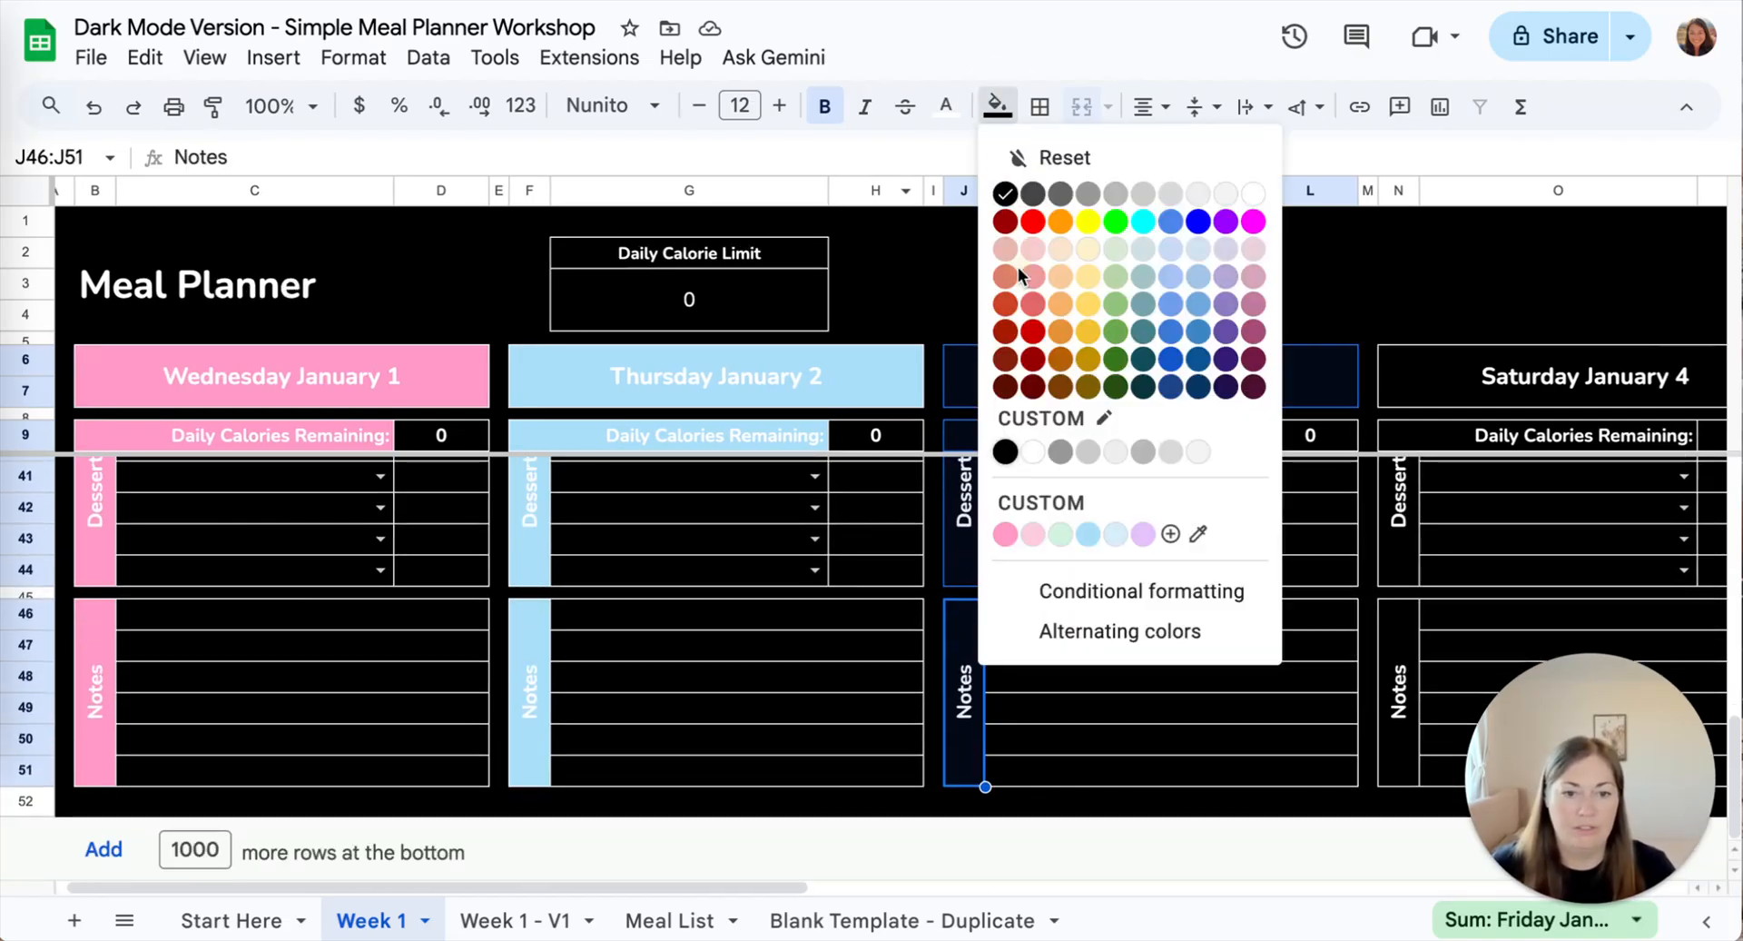
left_click(1170, 534)
key("ctrl+v")
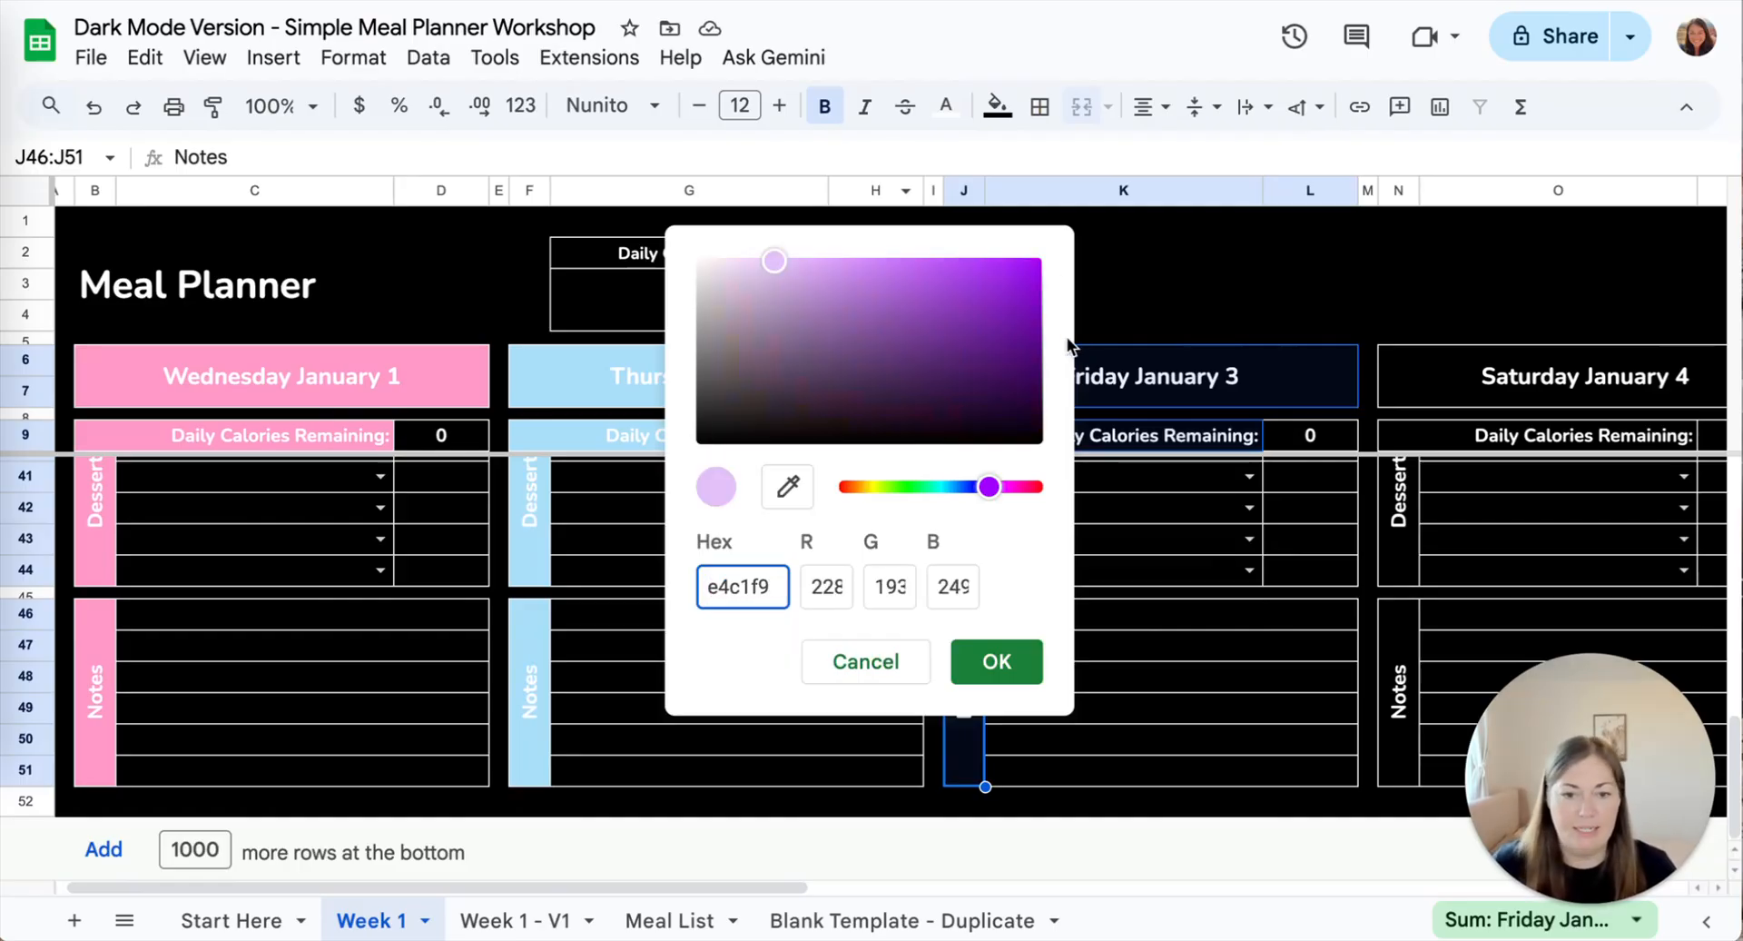
left_click(1001, 654)
scroll(1103, 599, "up", 10)
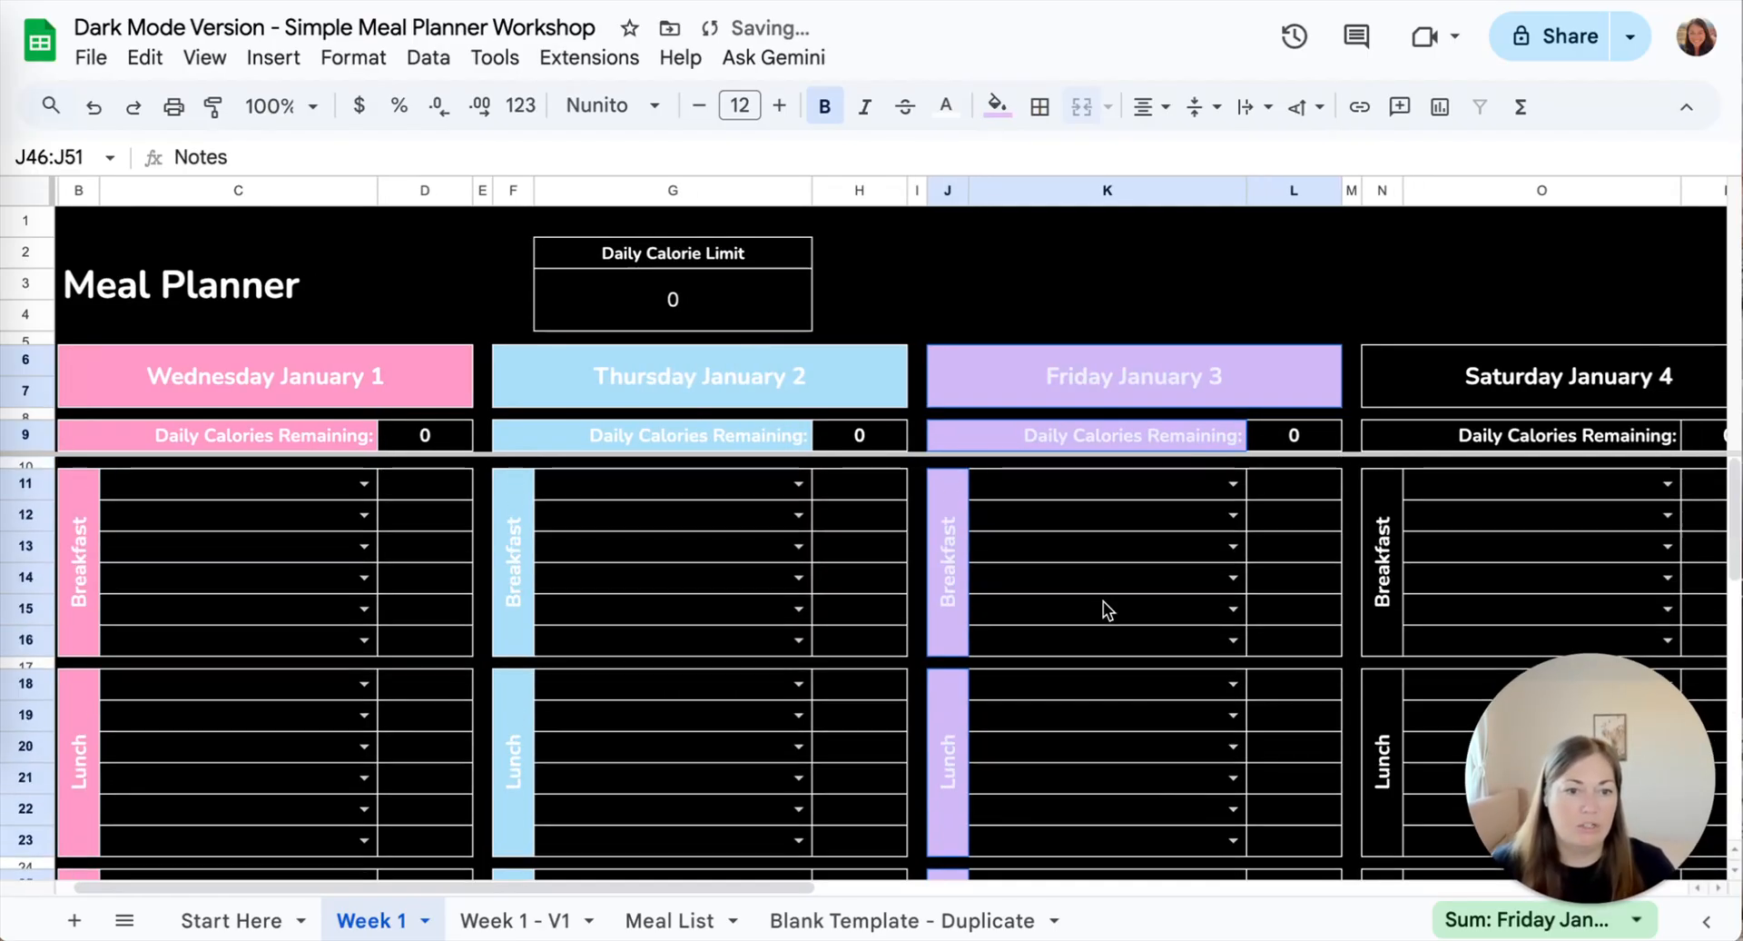
left_click(977, 411)
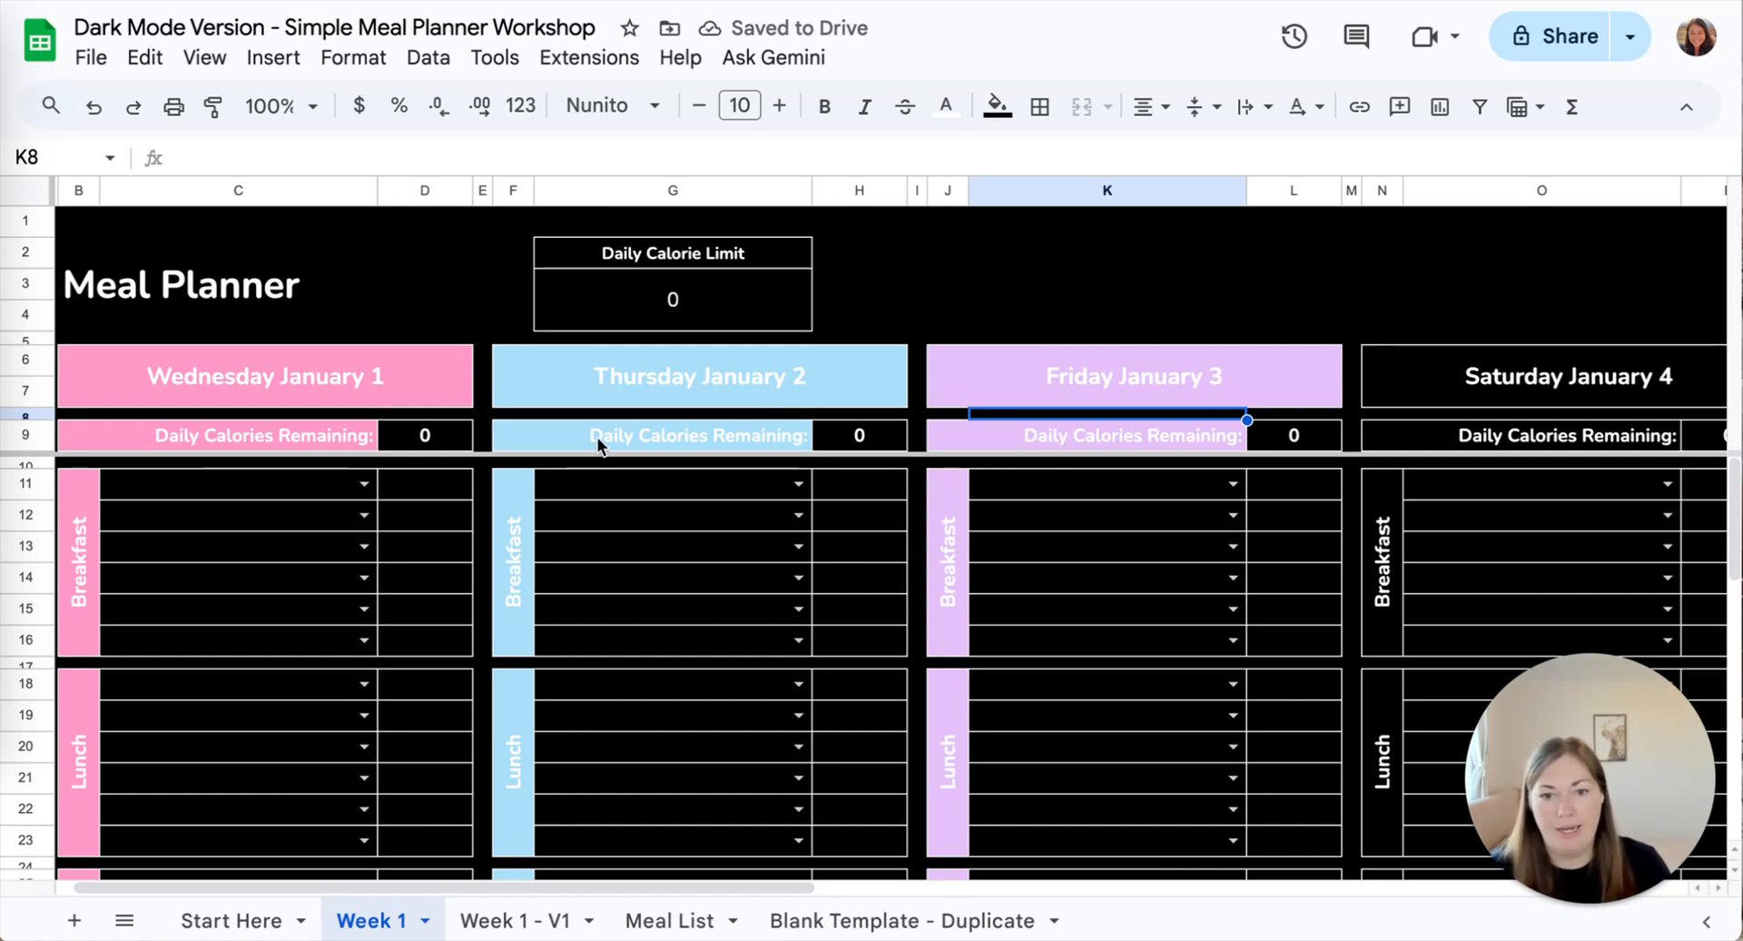
- Fill the Daily Calorie Limit label in G2 with the custom lavender color
left_click(594, 383)
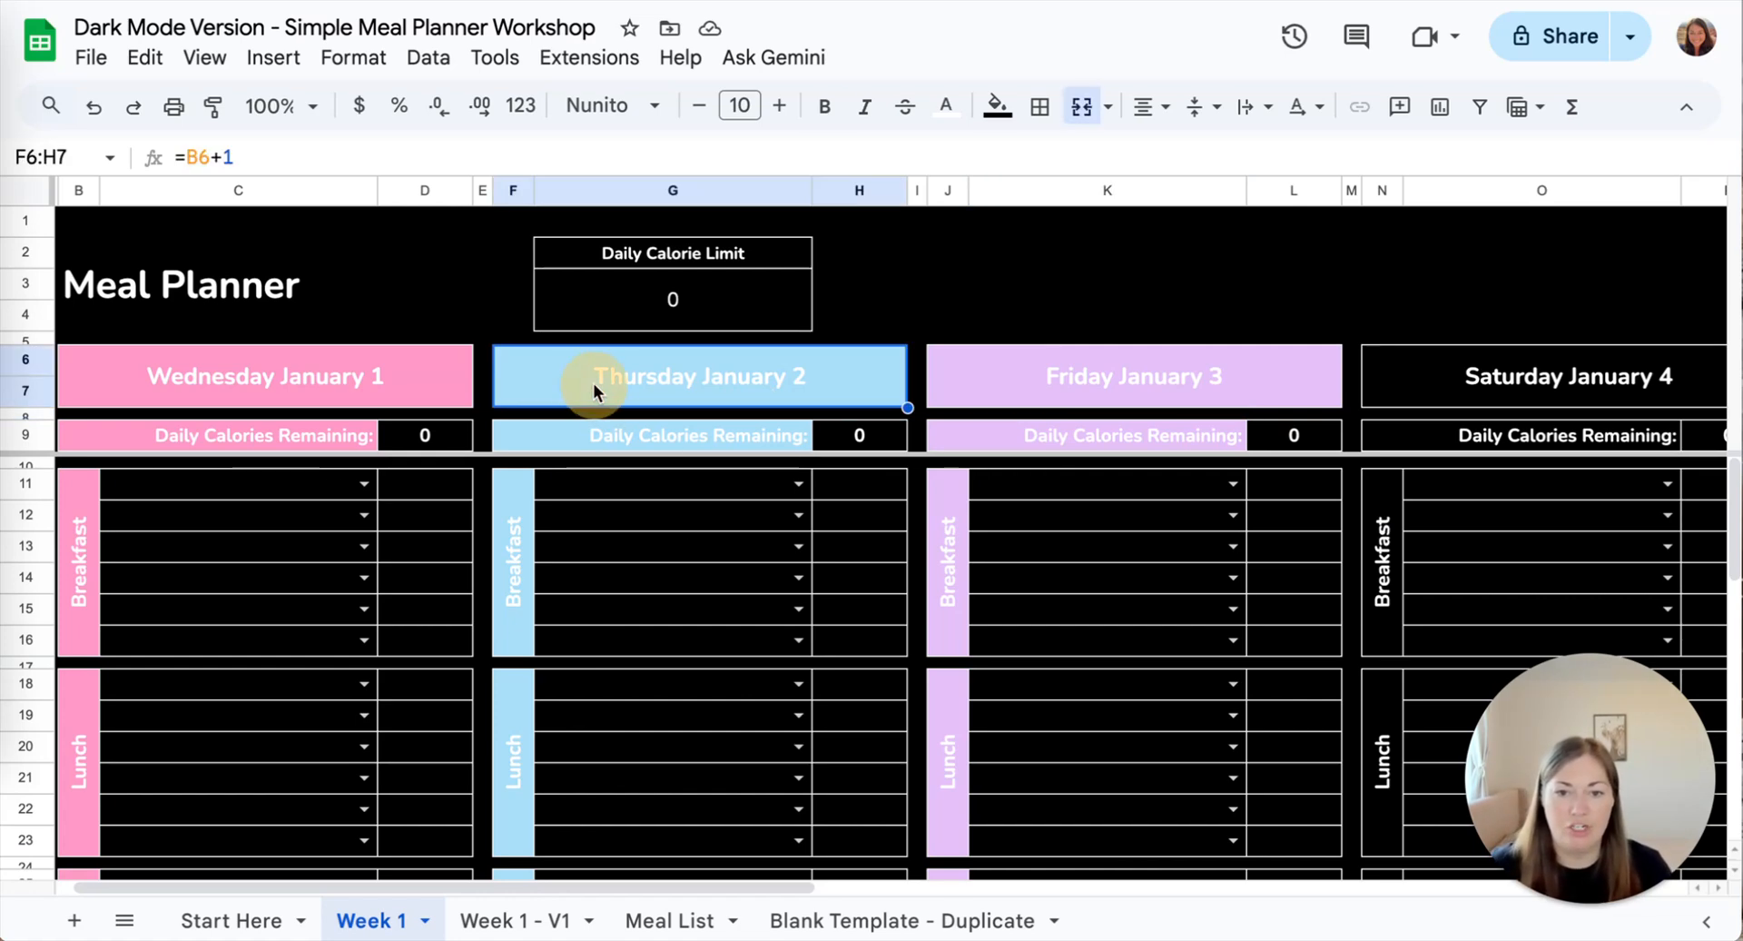
left_click(463, 328)
left_click(601, 262)
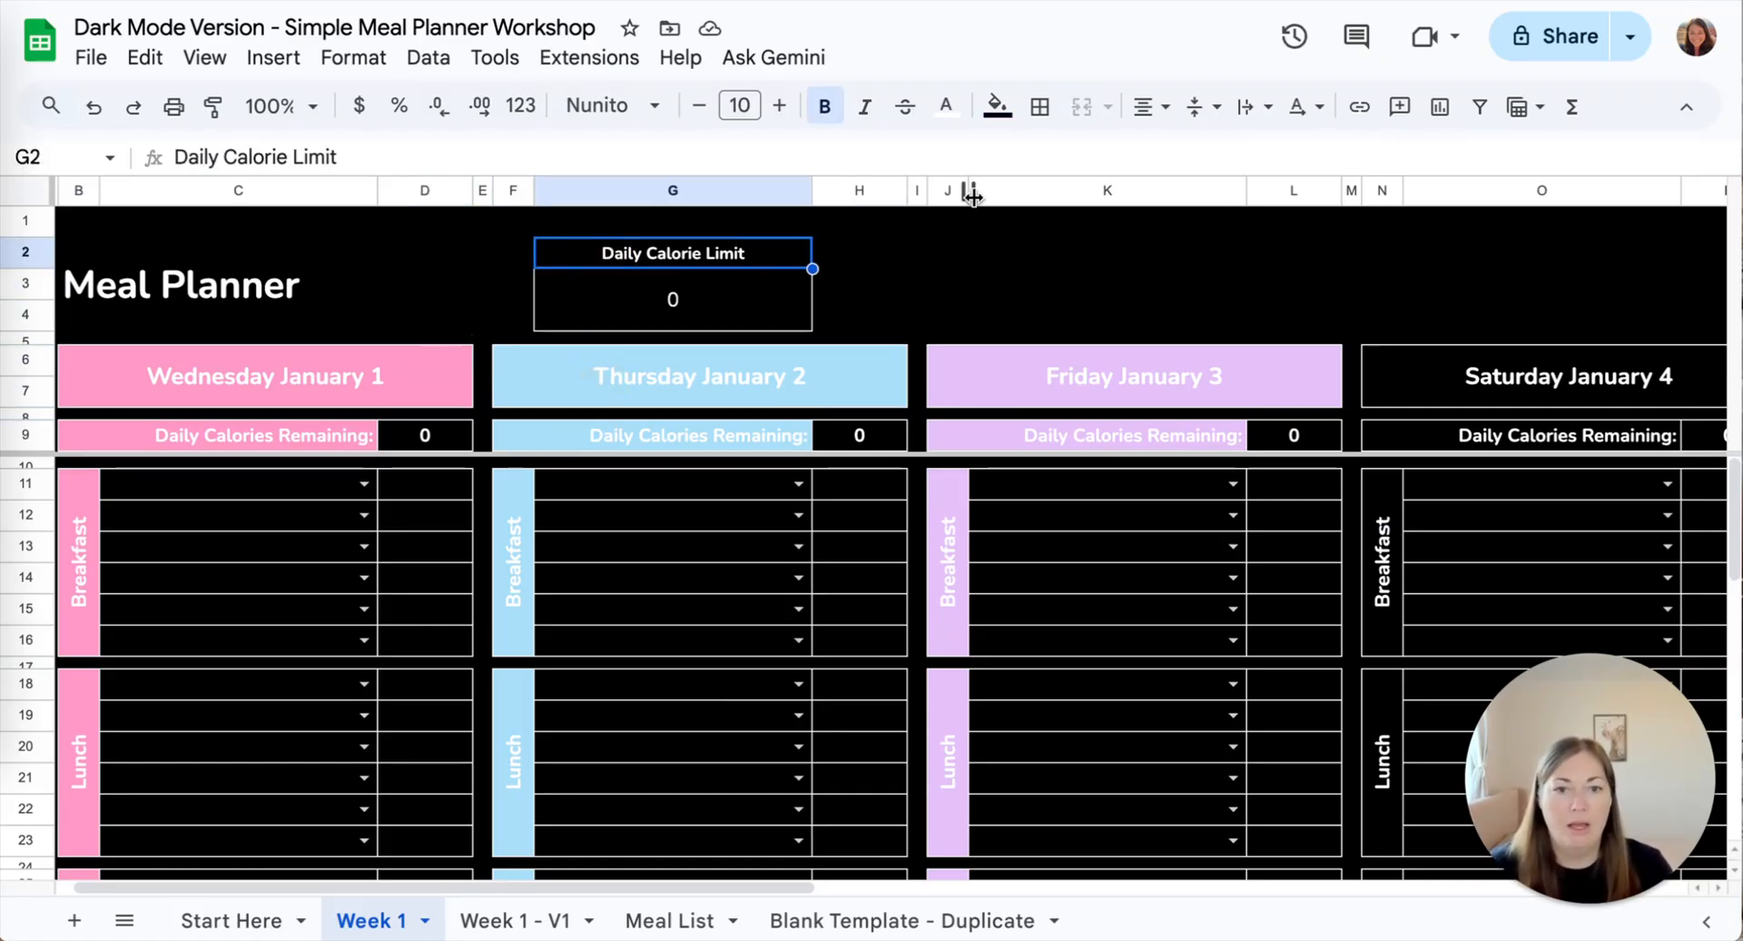
left_click(998, 106)
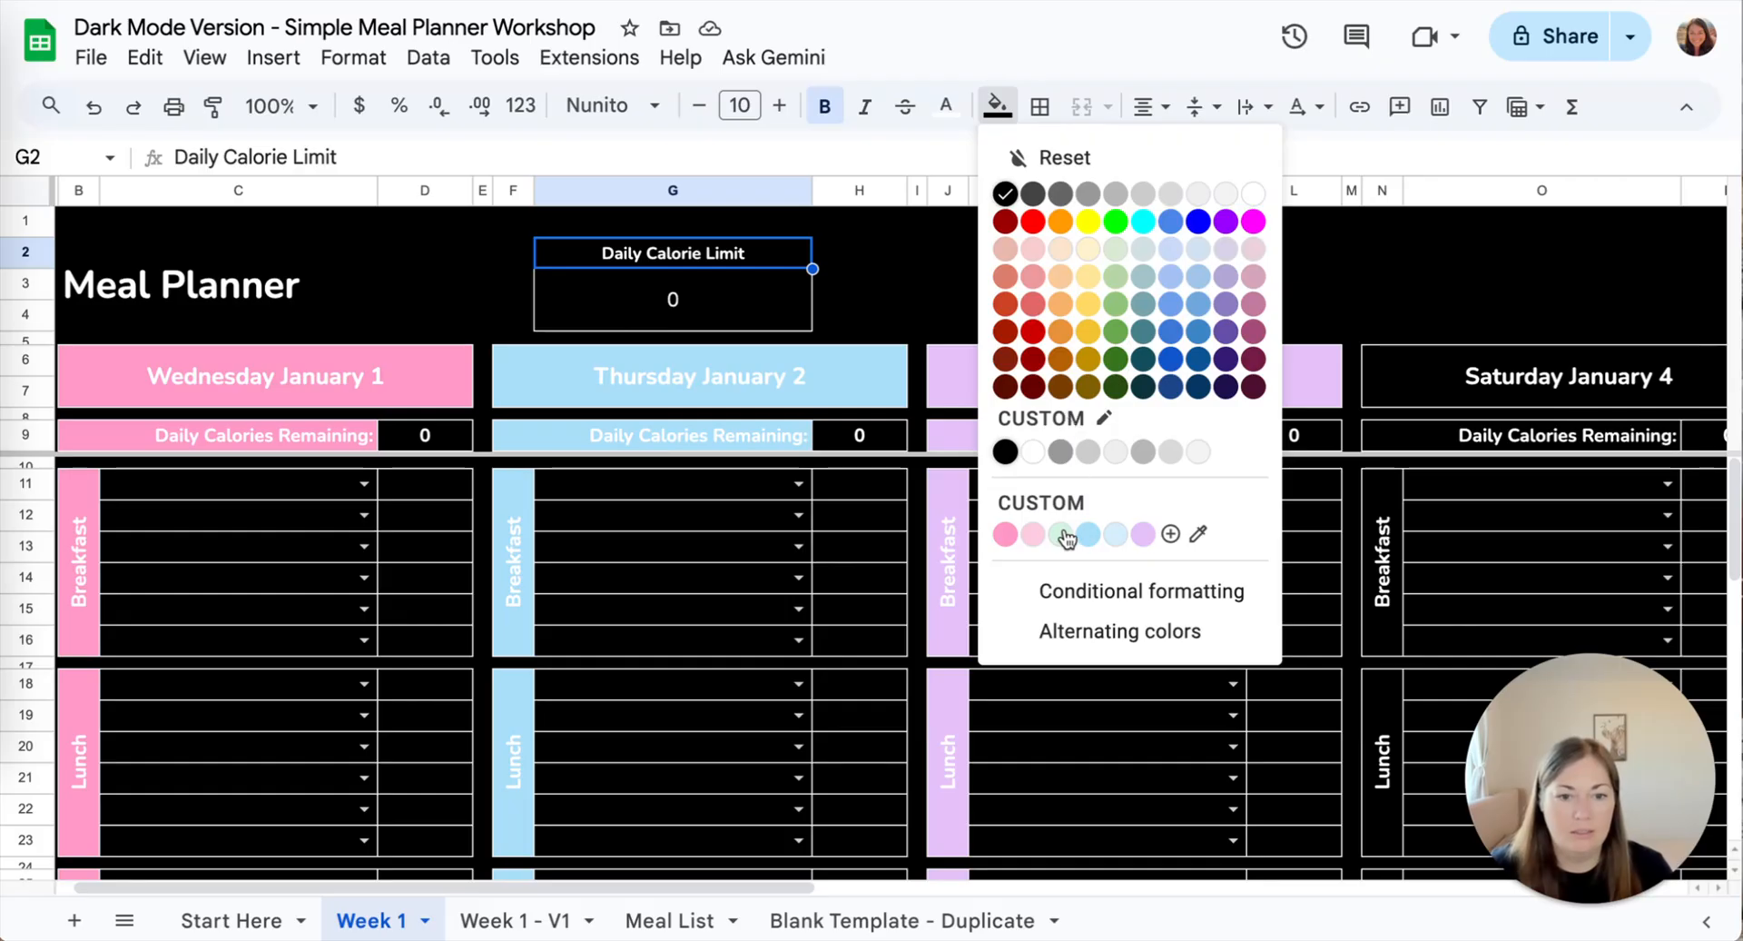
left_click(1143, 534)
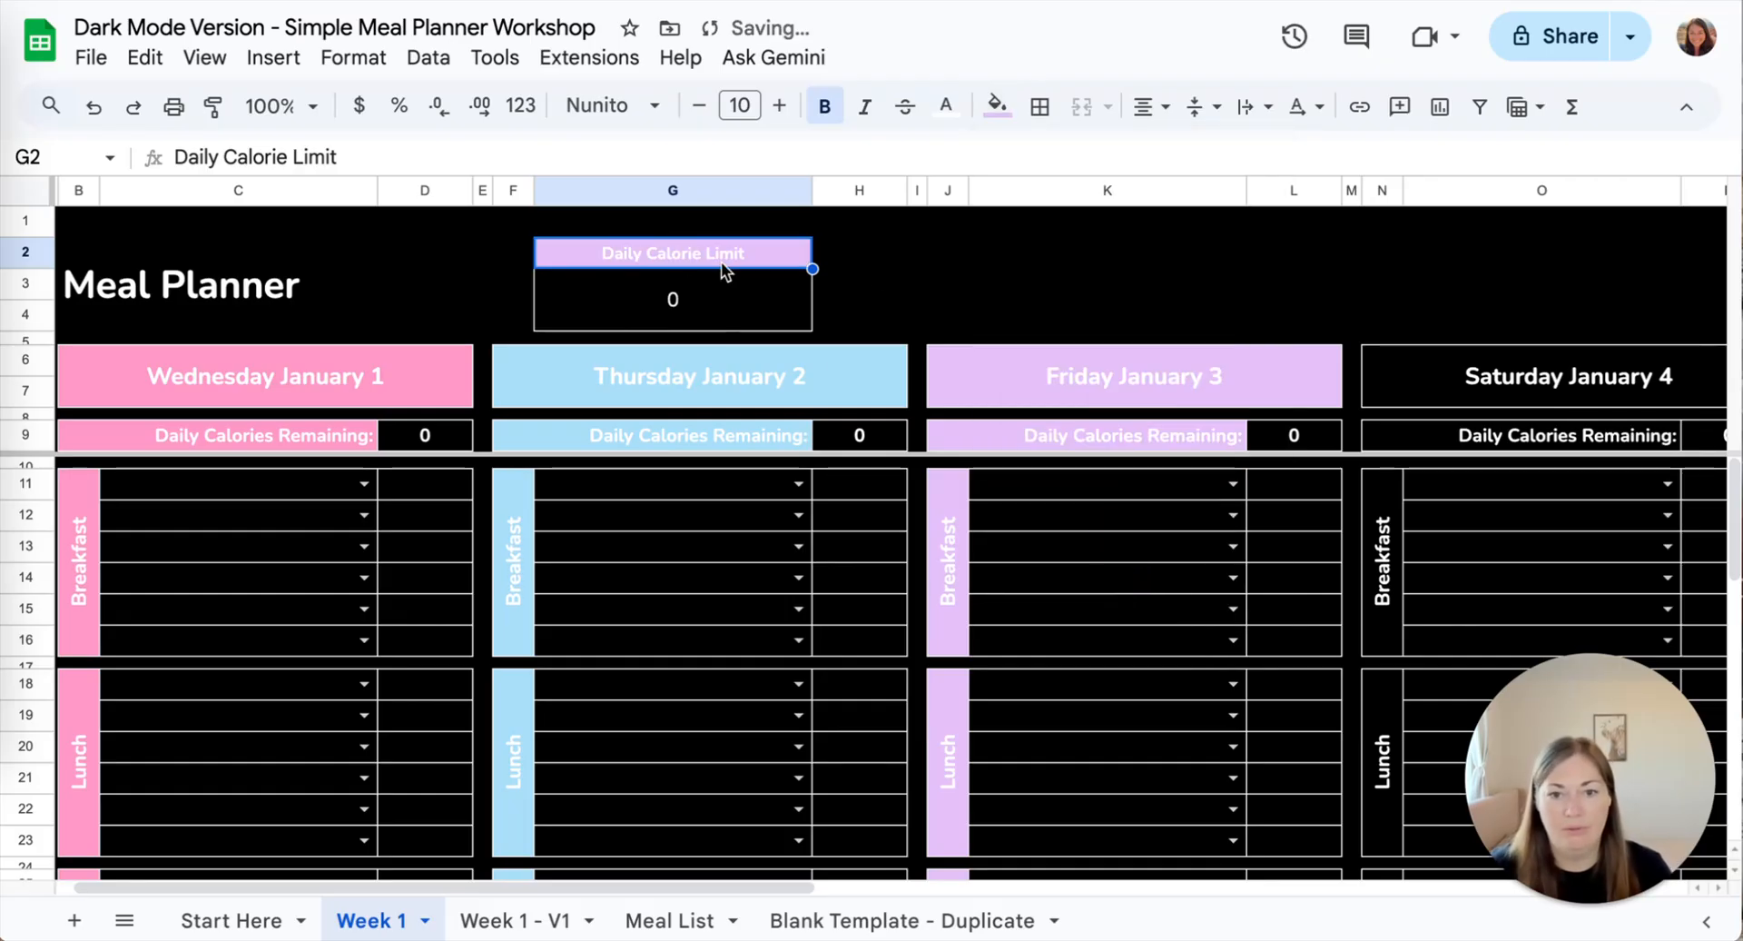
left_click(916, 278)
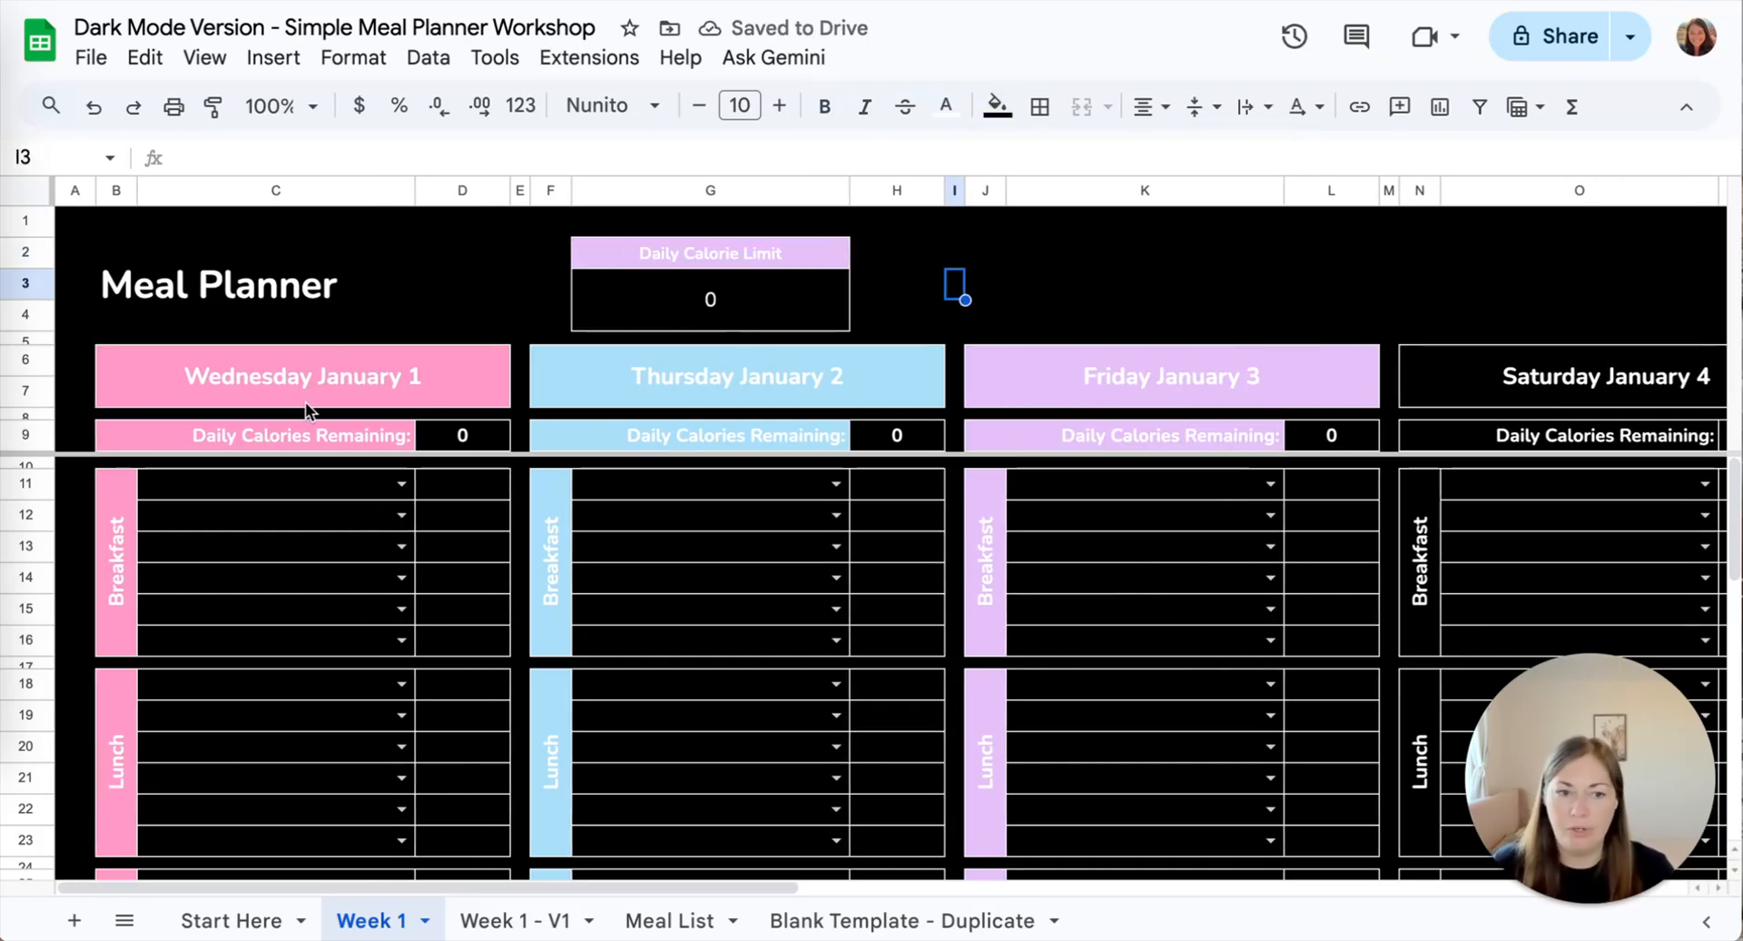
- Copy the formatting of the Wednesday through Friday blocks, B6:L51, onto the Saturday January 4 through Monday January 6 blocks, starting at N6
scroll(305, 401, "right", 10)
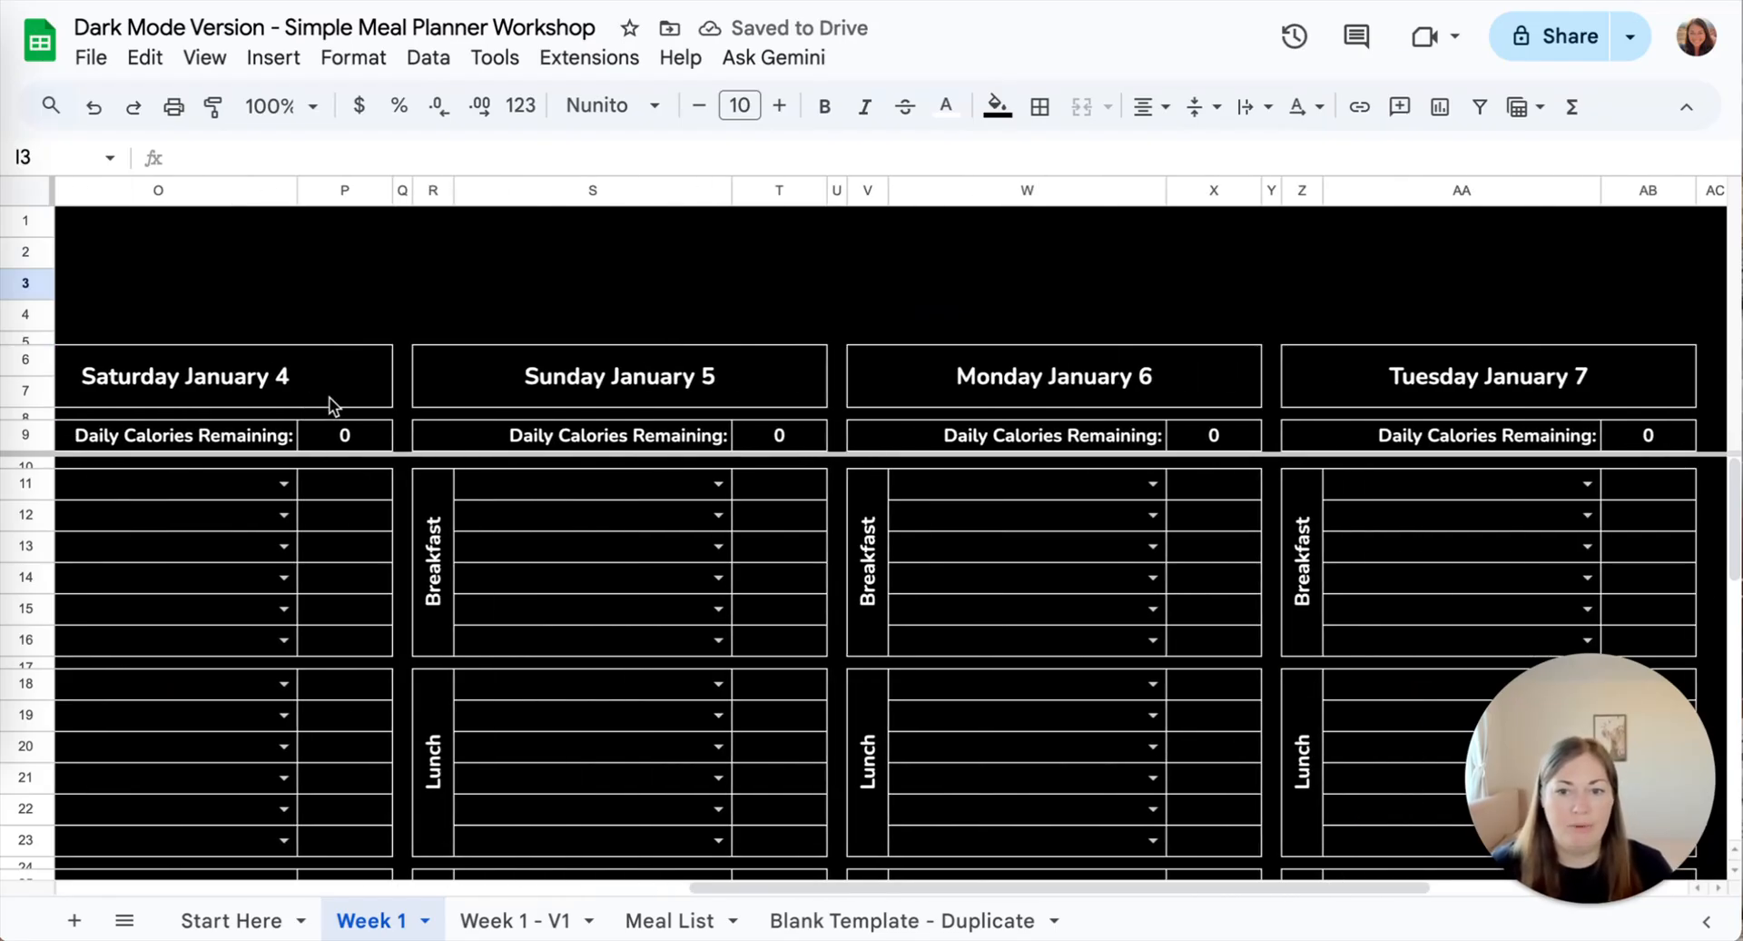
scroll(331, 404, "left", 10)
left_click(296, 380)
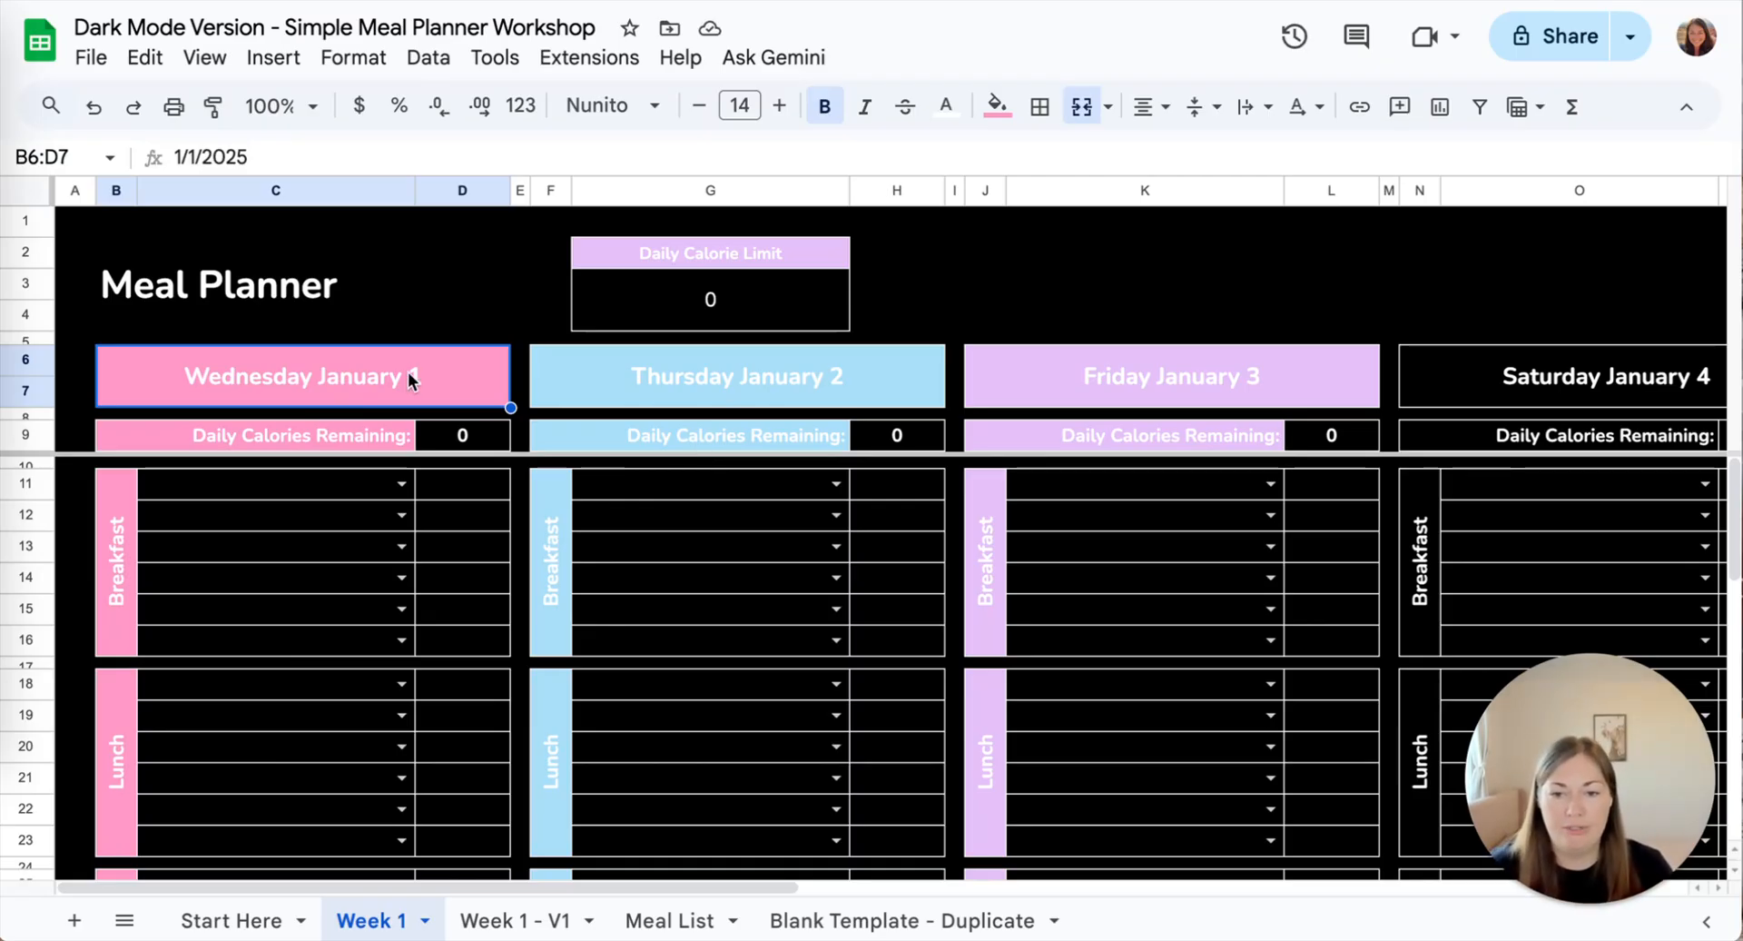
scroll(608, 673, "down", 10)
scroll(608, 672, "right", 8)
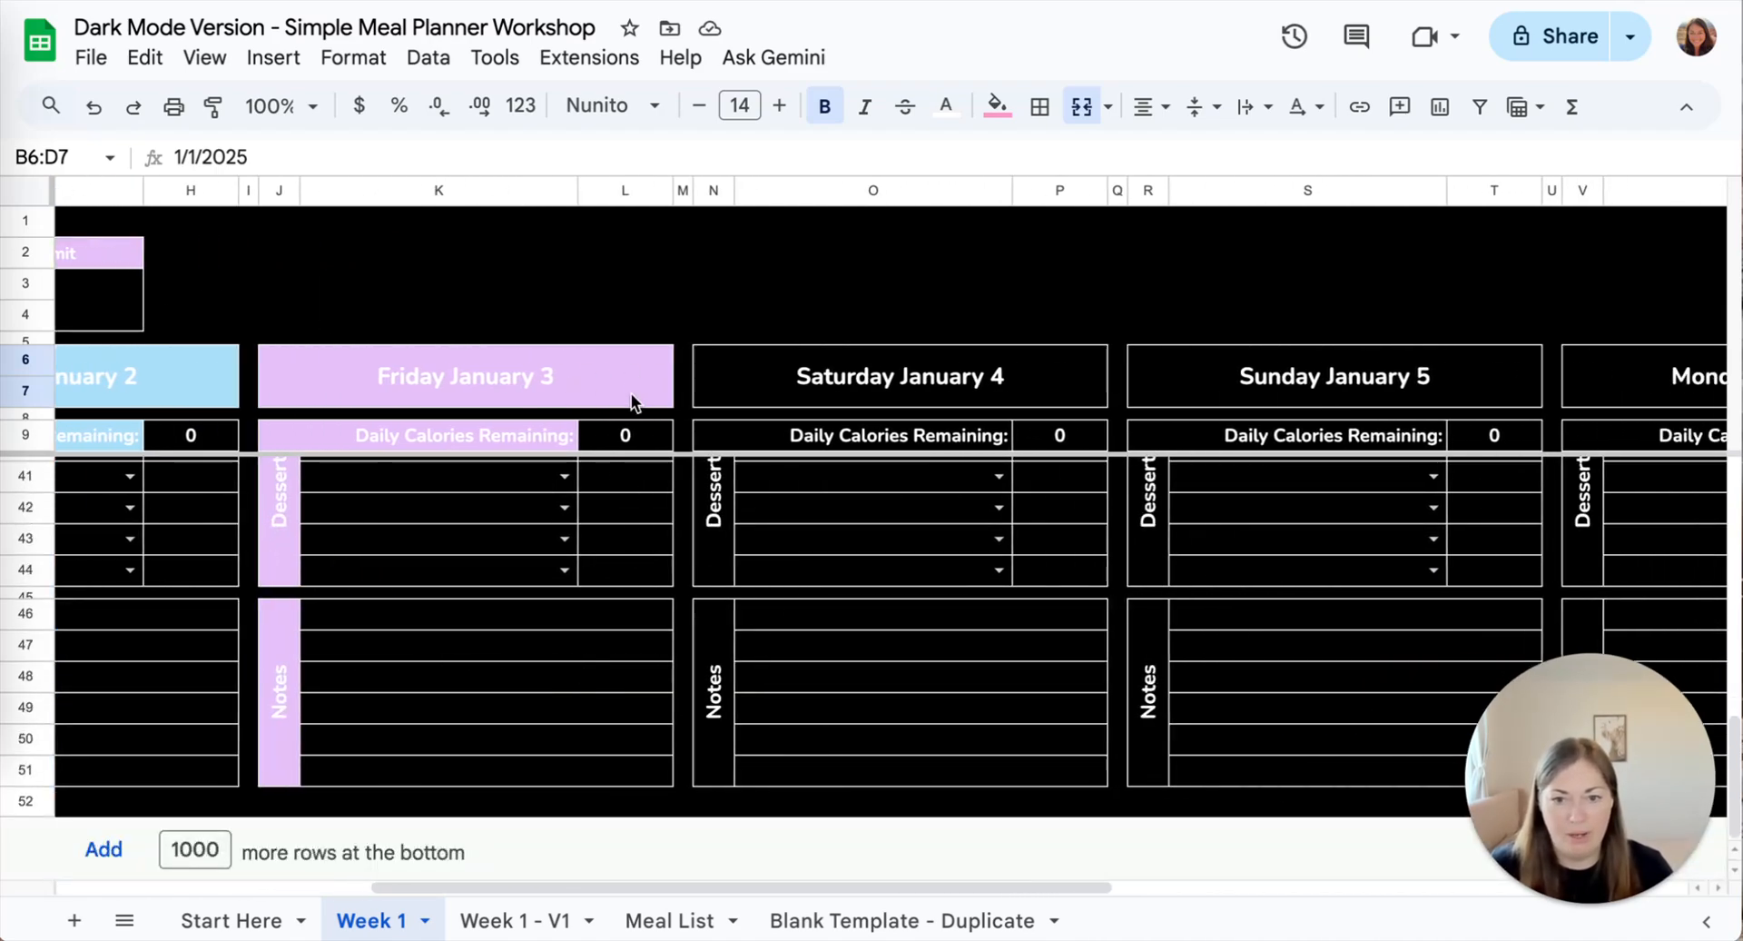
left_click(644, 783, "shift")
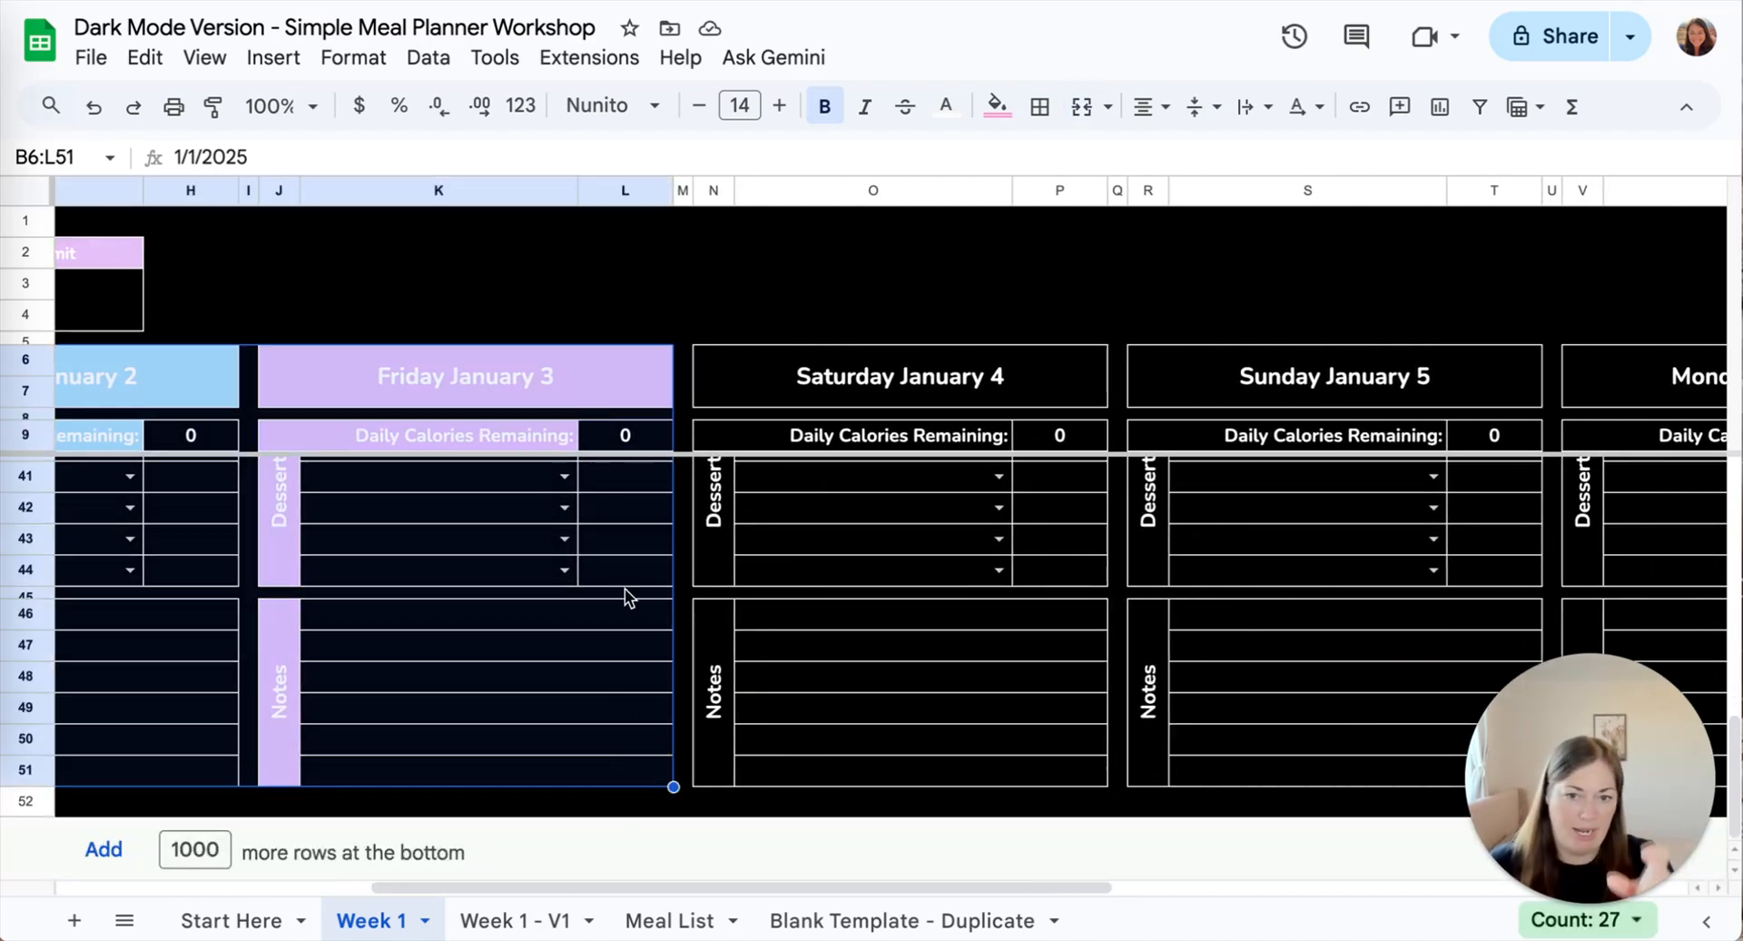
scroll(621, 744, "up", 10)
scroll(621, 743, "left", 8)
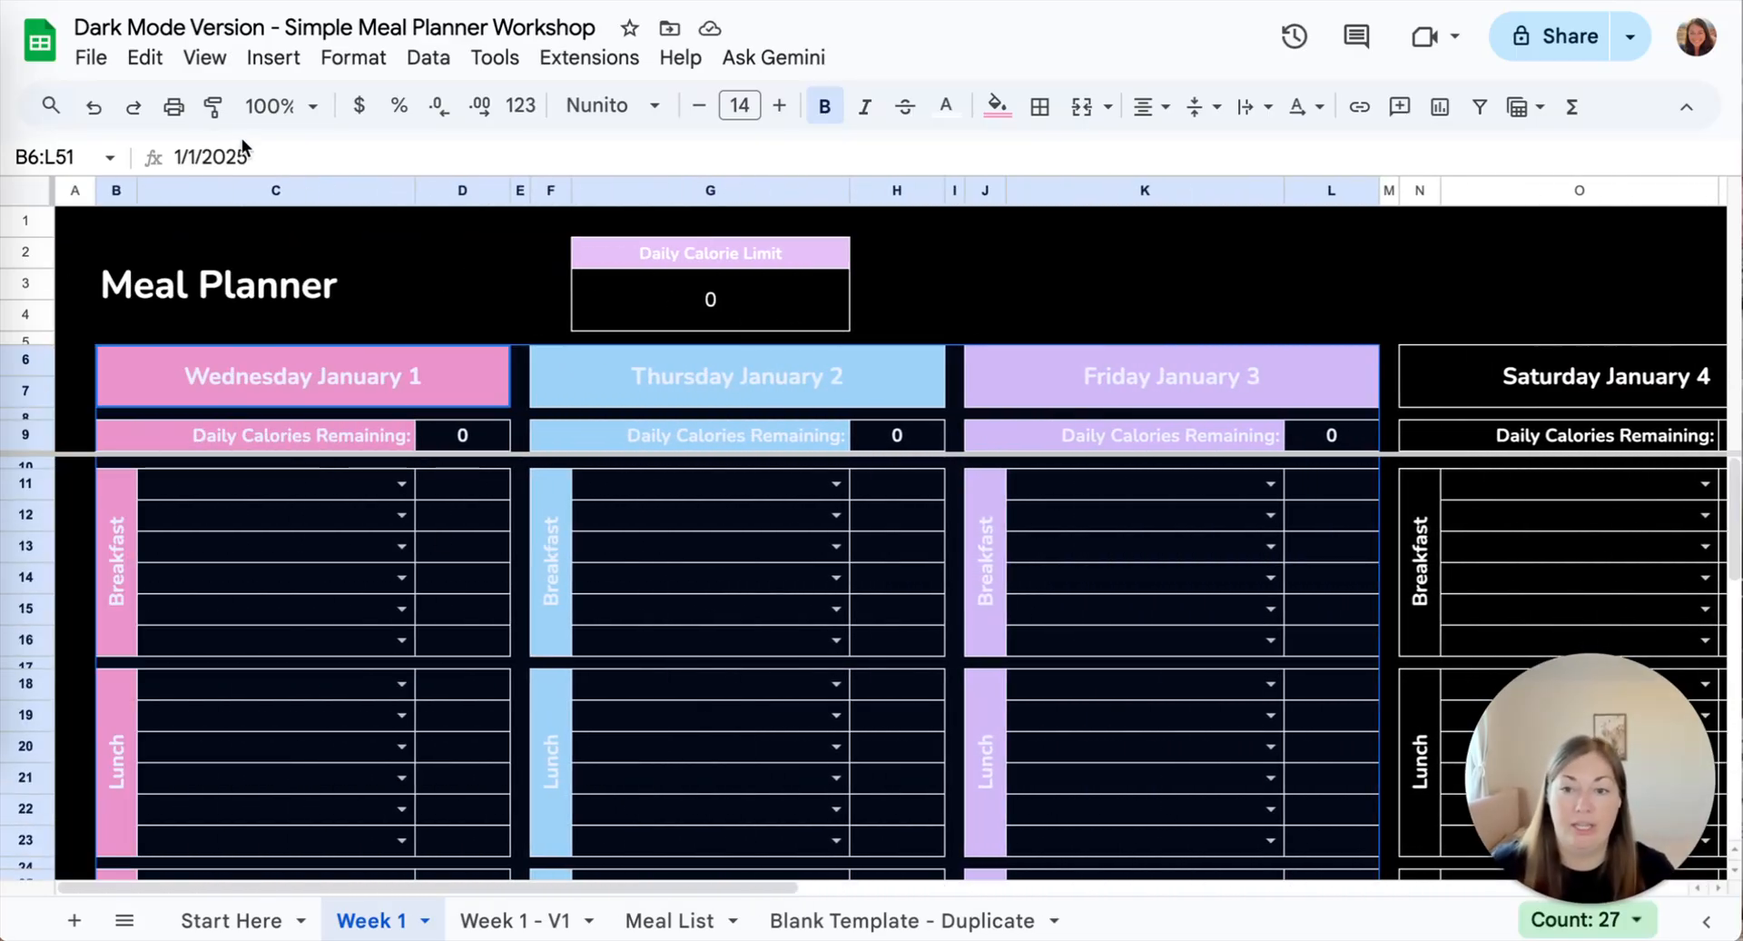
left_click(212, 107)
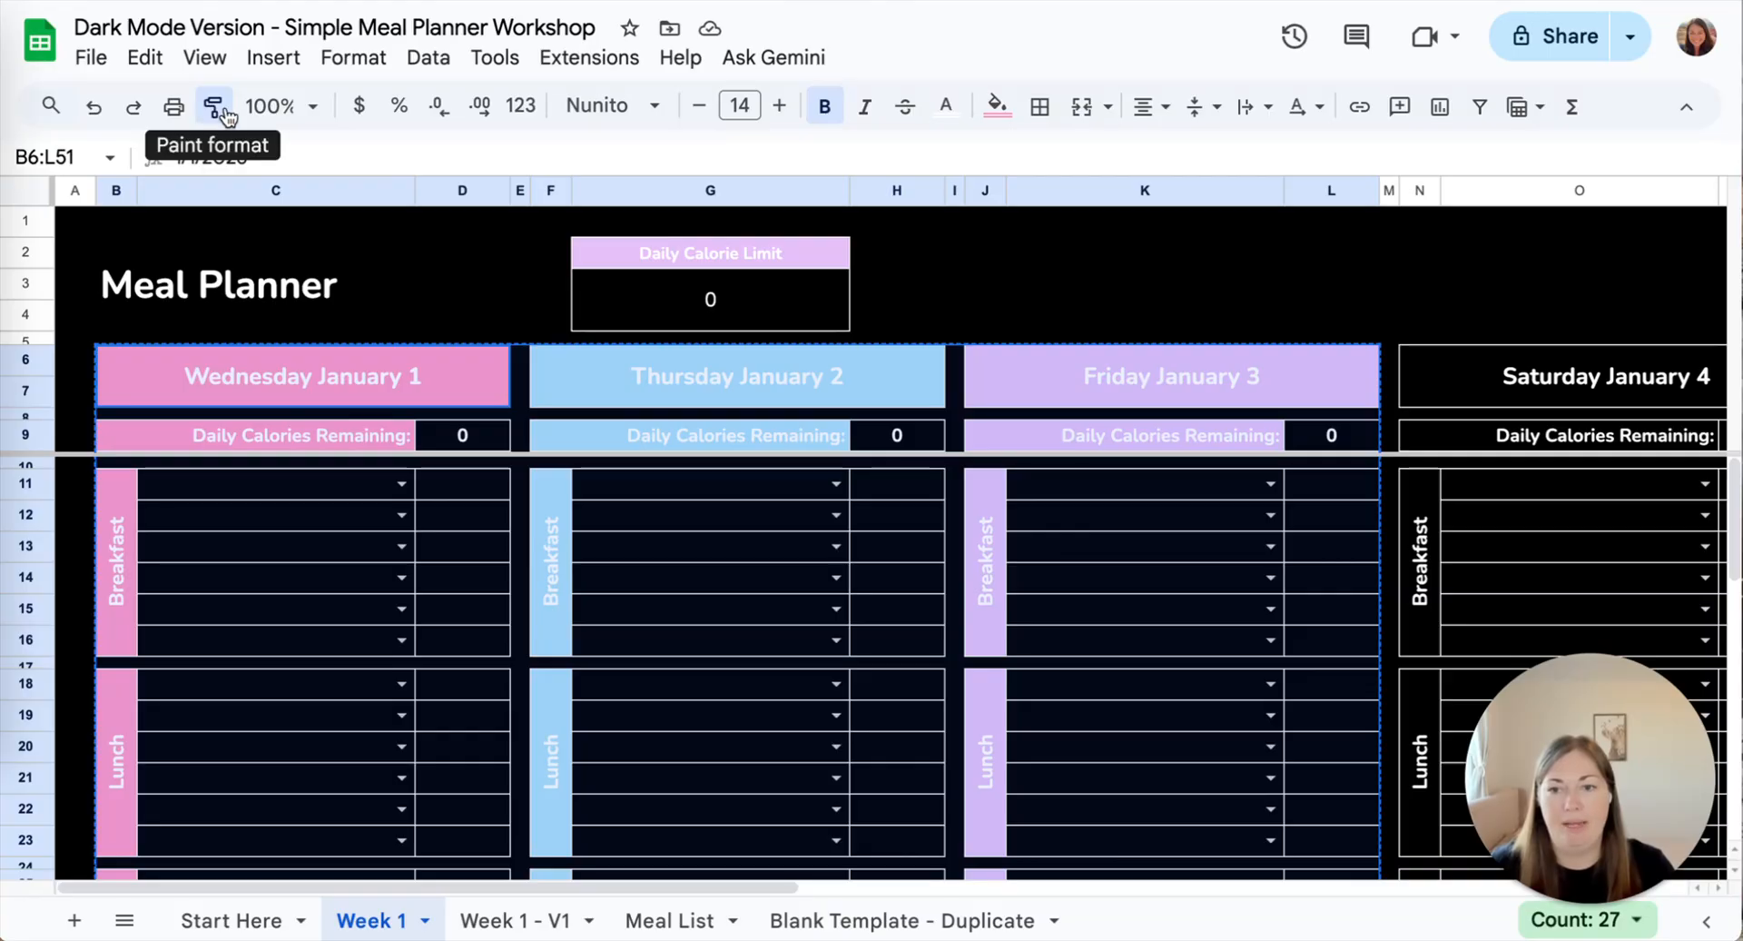
scroll(681, 493, "right", 10)
left_click(590, 367)
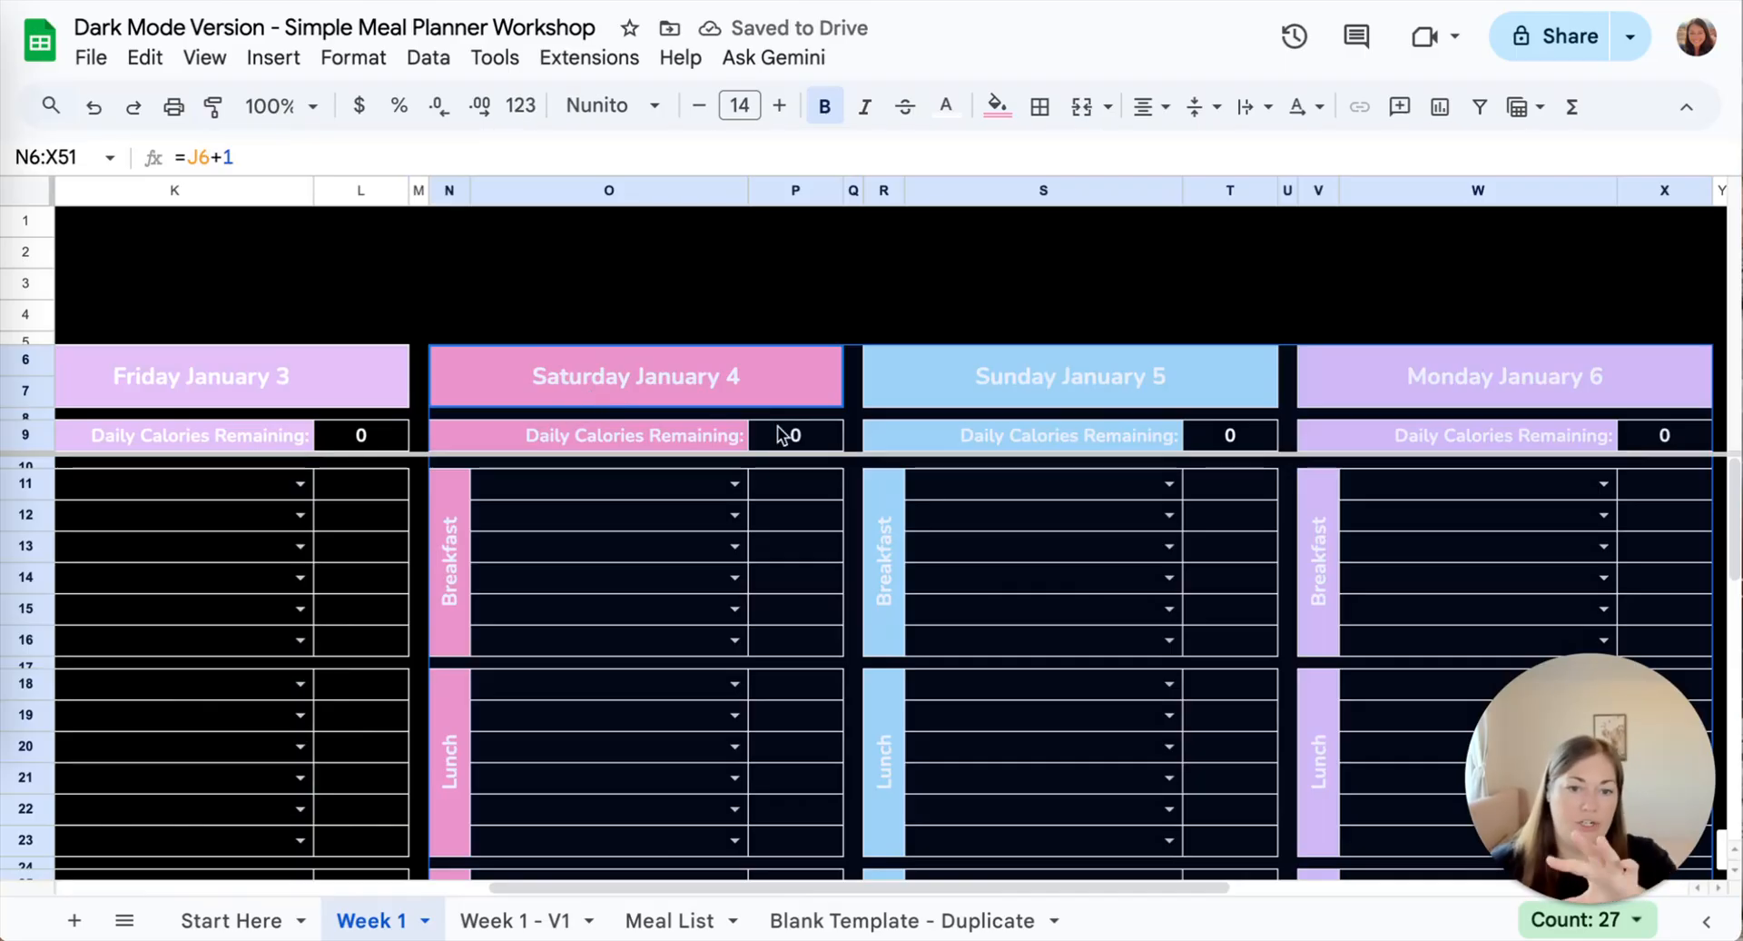
- Copy the formatting of the Saturday January 4 block, N6:P51, onto the Tuesday January 7 block starting at Z6
scroll(777, 434, "right", 3)
scroll(1212, 608, "down", 3)
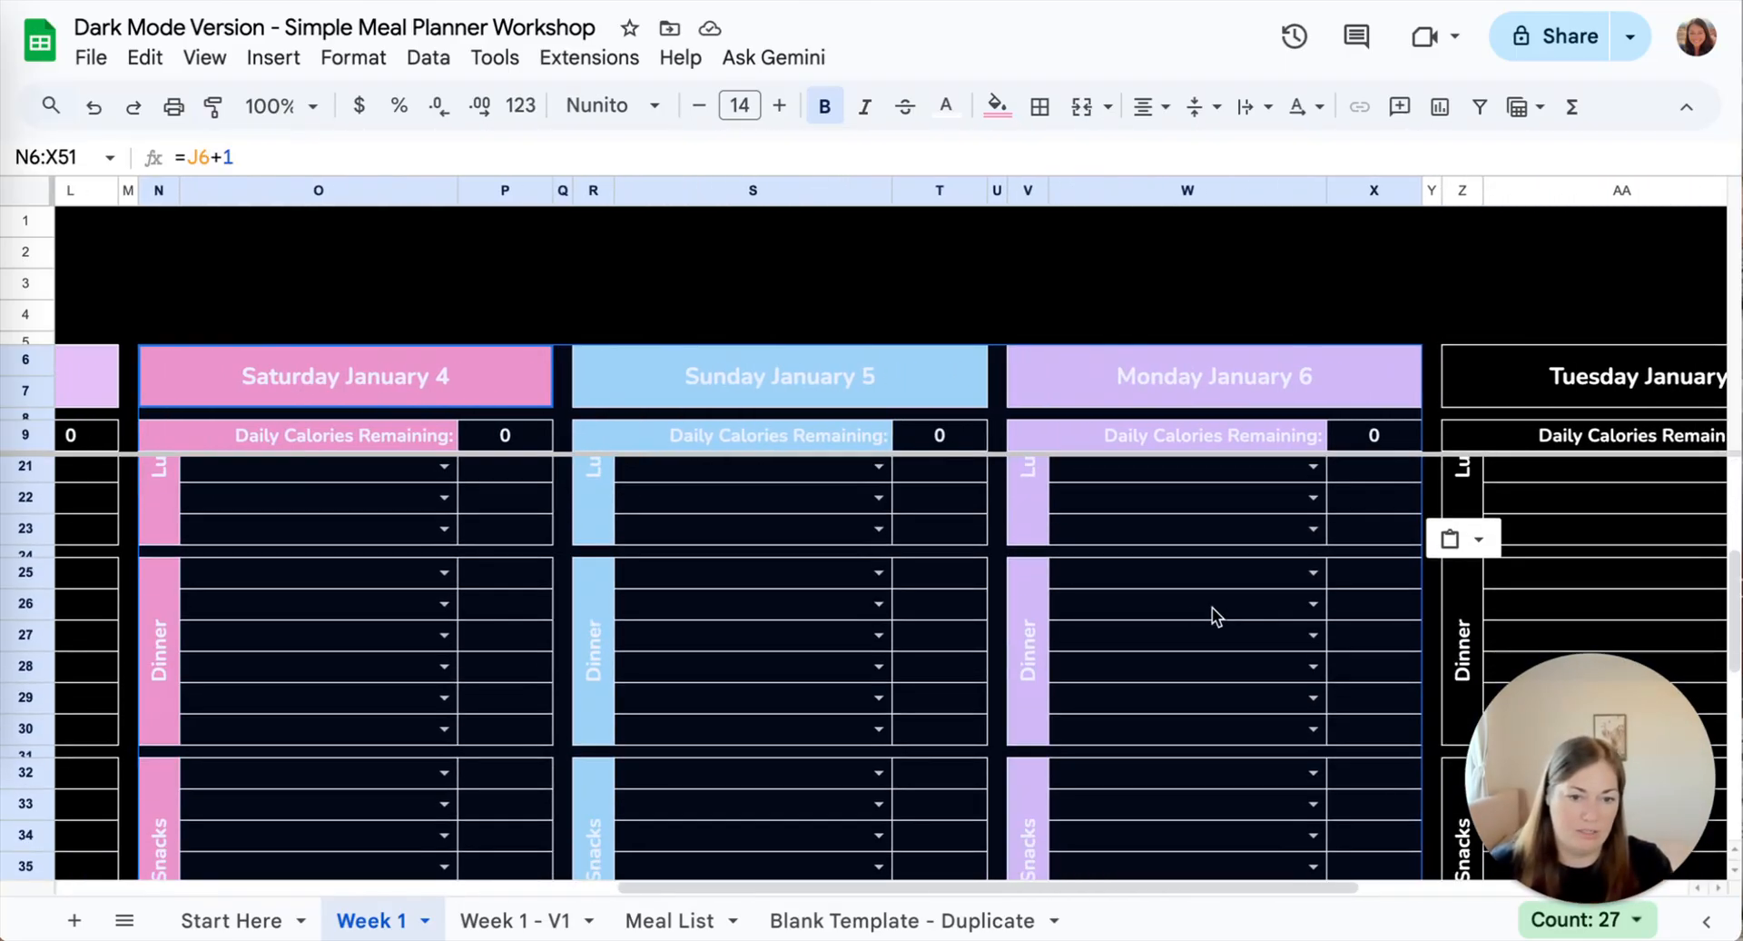
scroll(1212, 606, "down", 5)
scroll(1212, 607, "right", 5)
scroll(1212, 607, "up", 10)
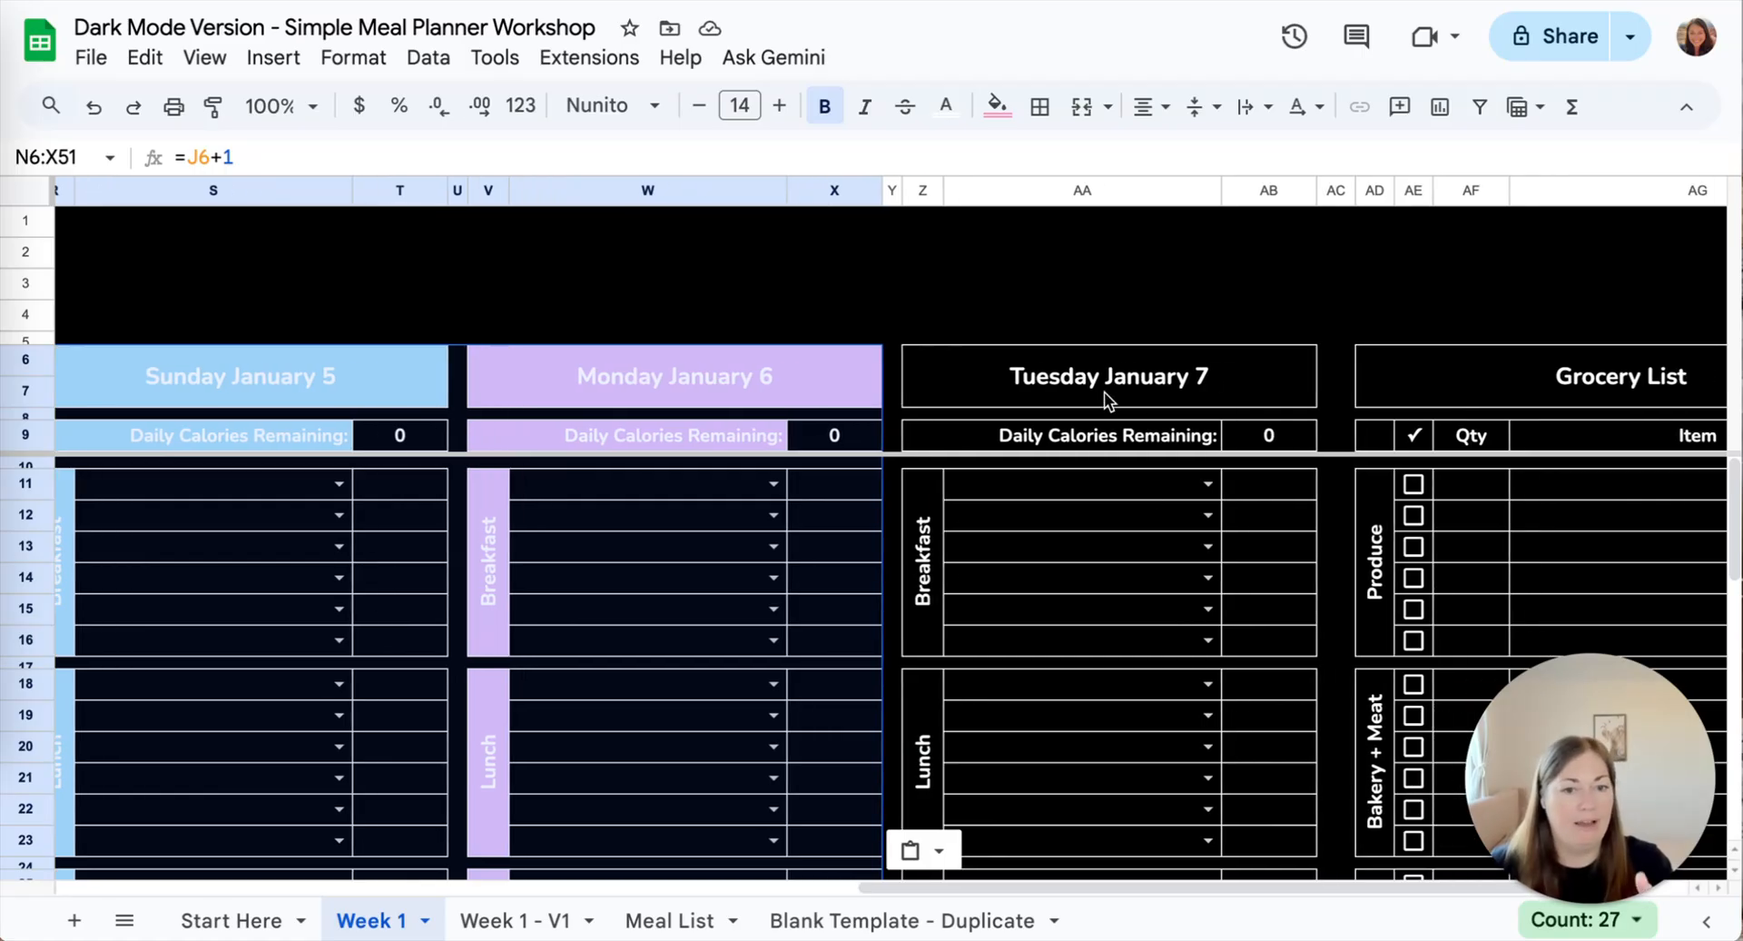
scroll(956, 633, "left", 10)
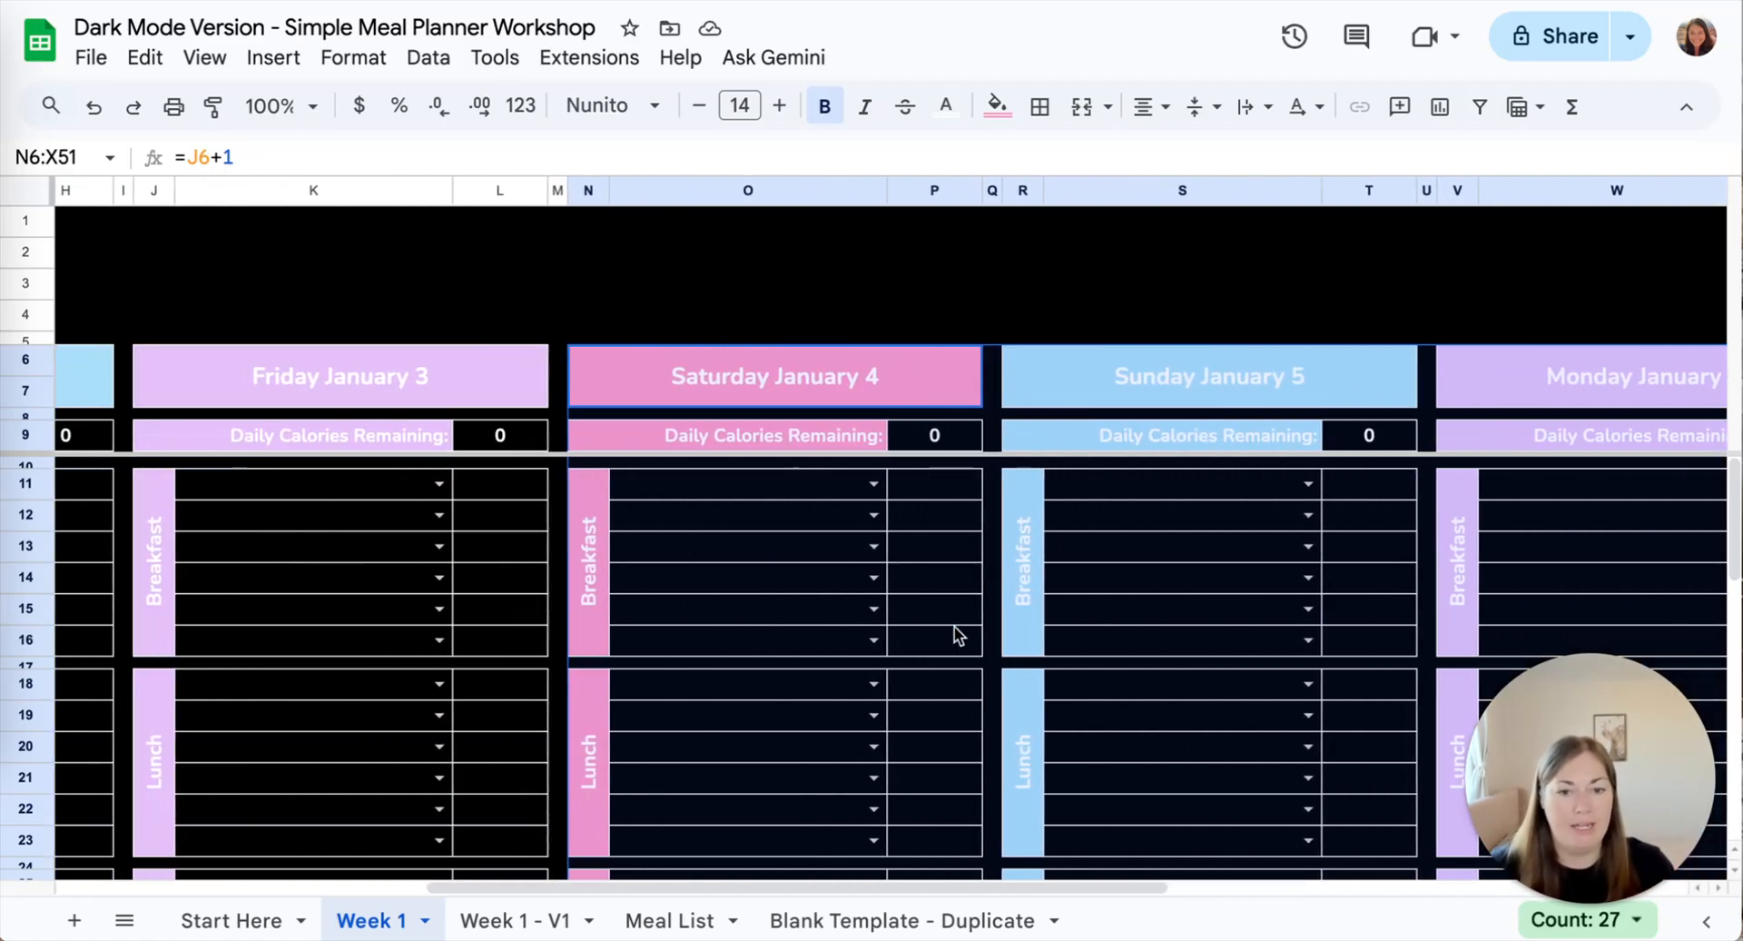
left_click(776, 395)
scroll(817, 509, "right", 10)
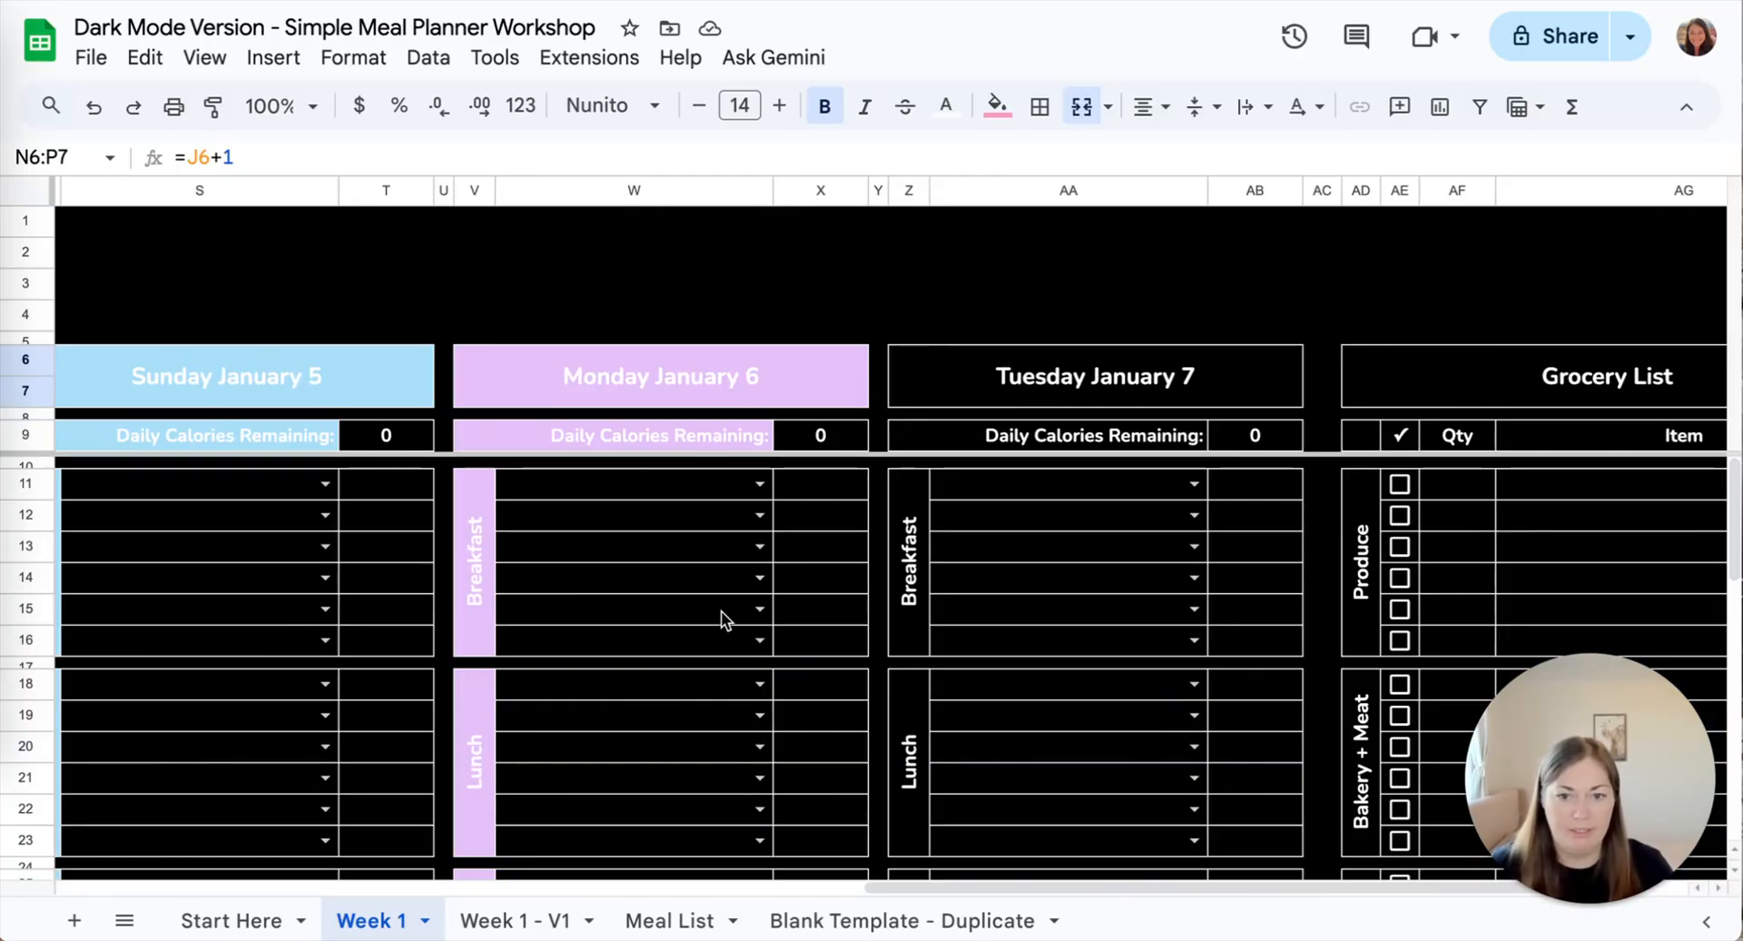
scroll(717, 617, "left", 8)
scroll(667, 606, "down", 10)
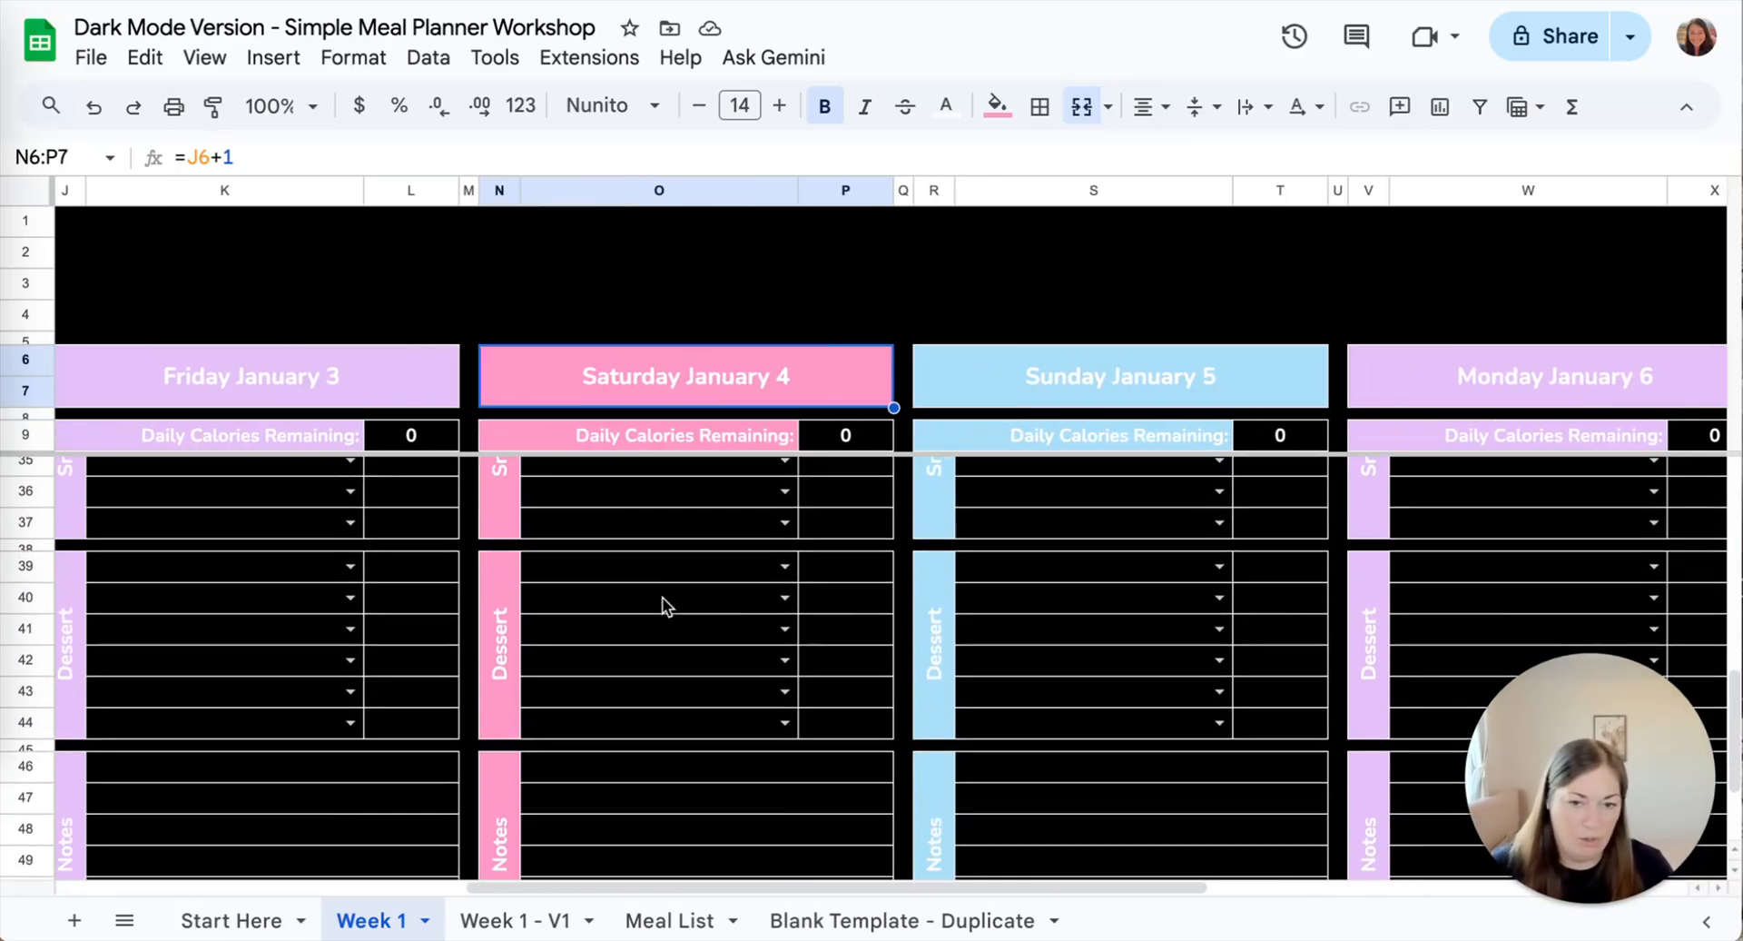
left_click(693, 771, "shift")
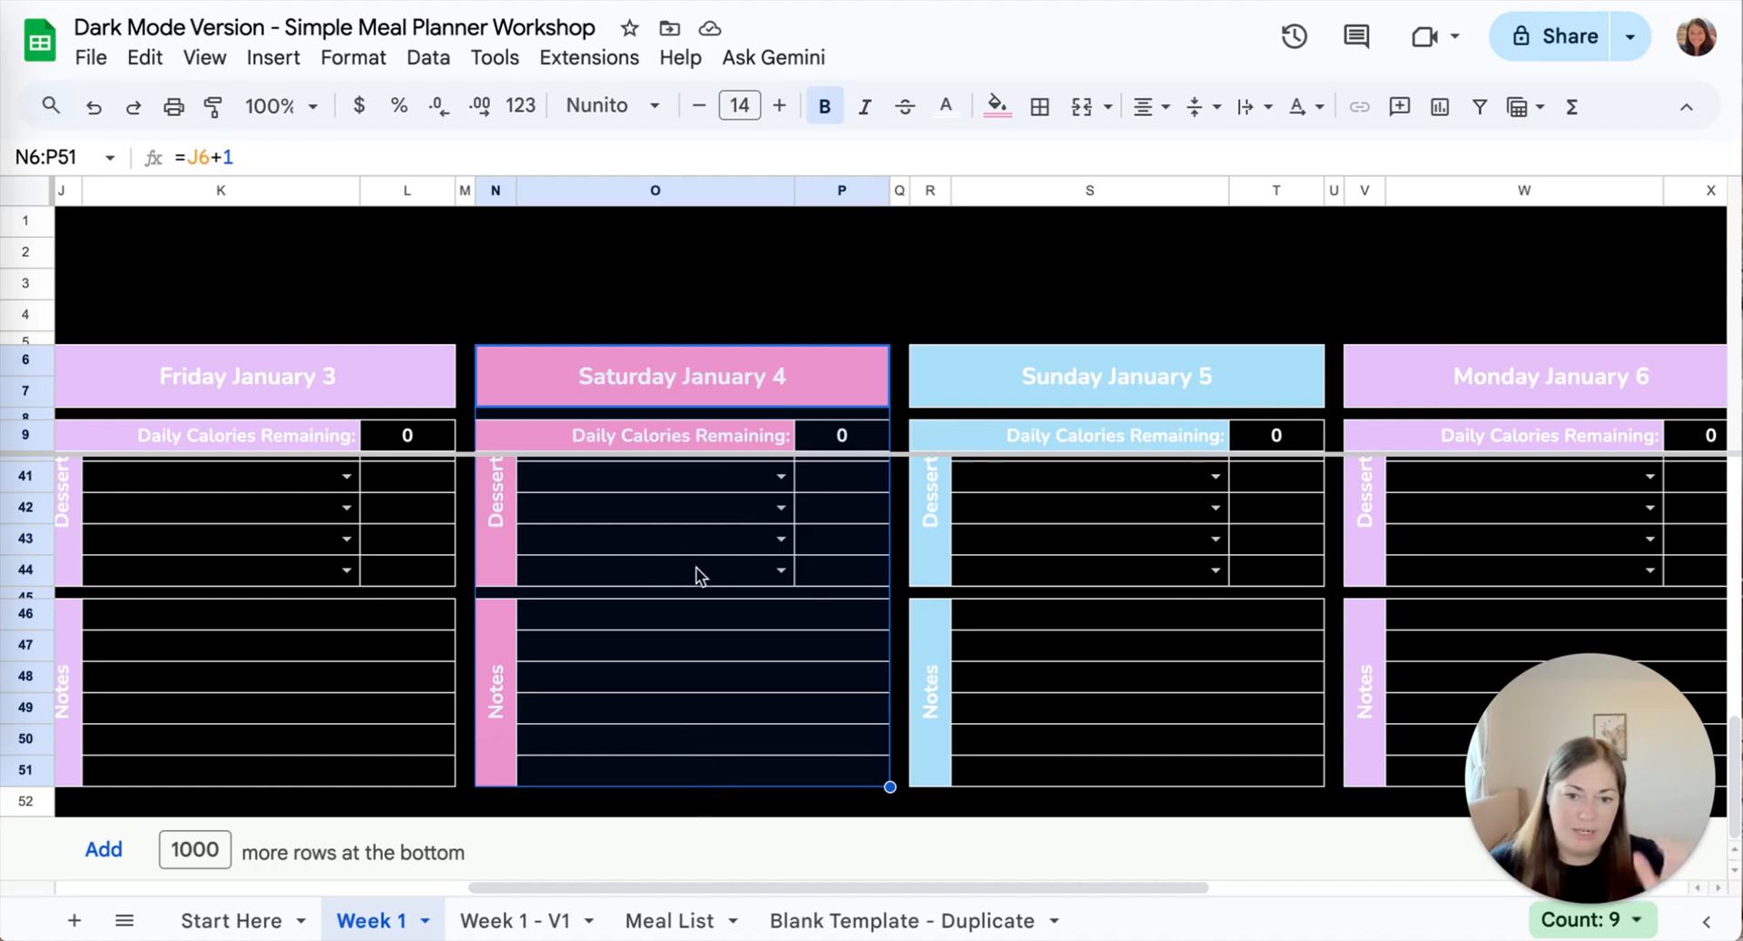
scroll(654, 595, "up", 10)
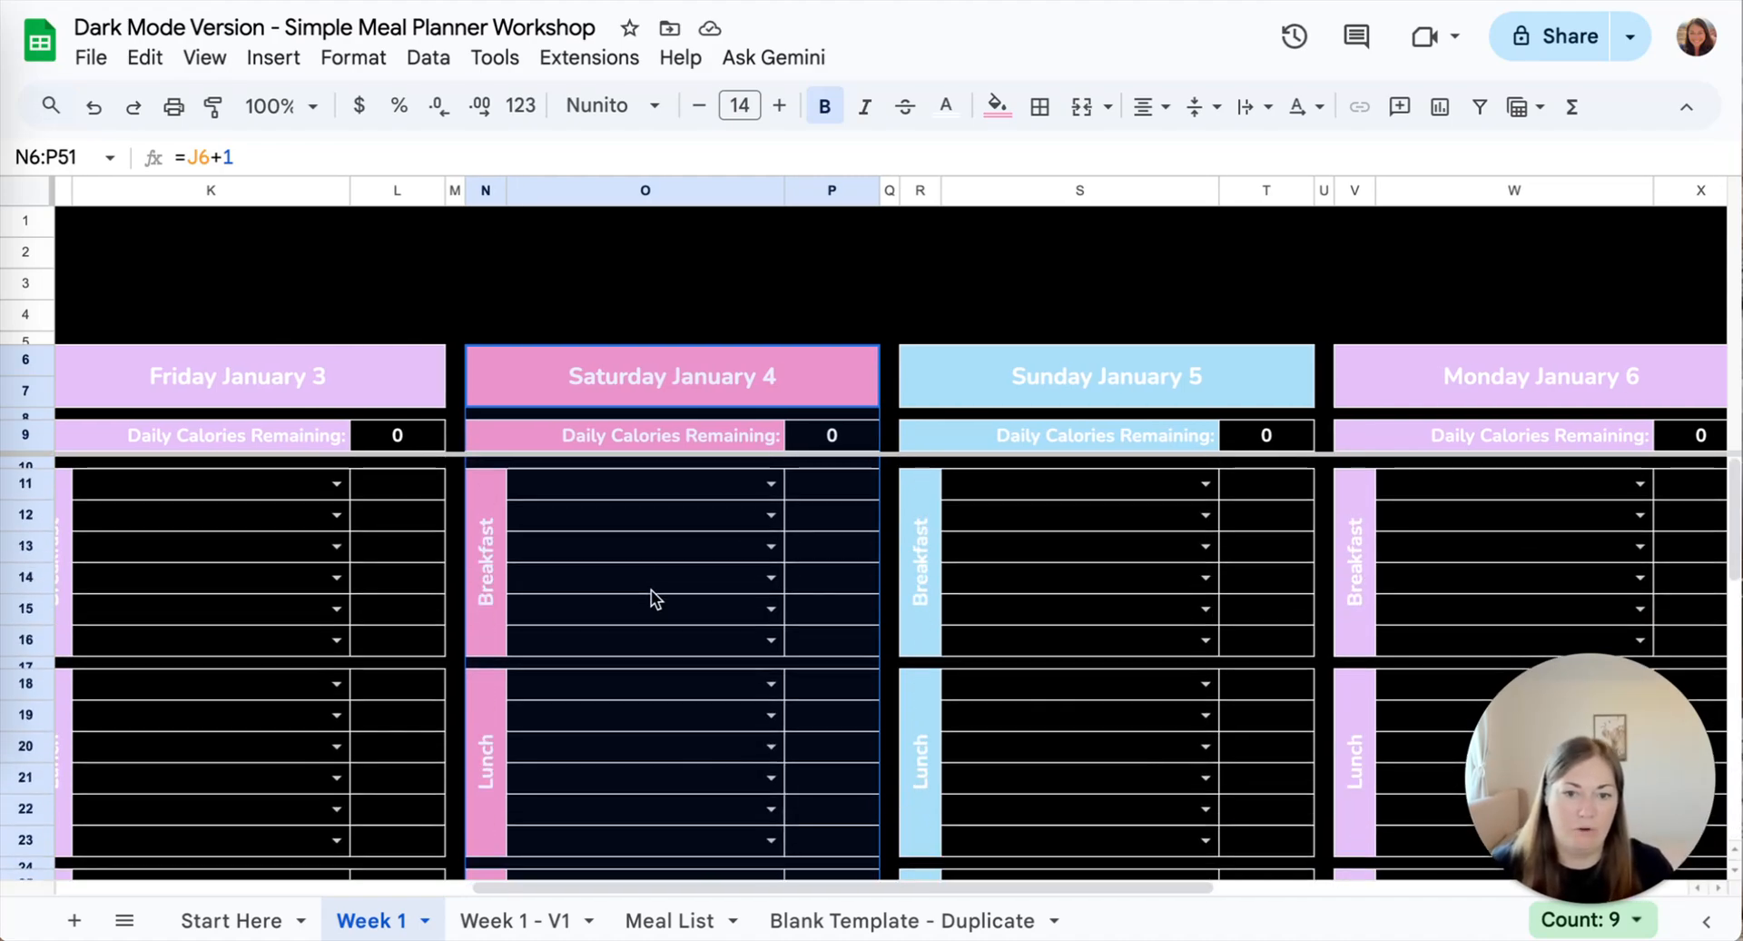
scroll(655, 600, "right", 1)
left_click(213, 105)
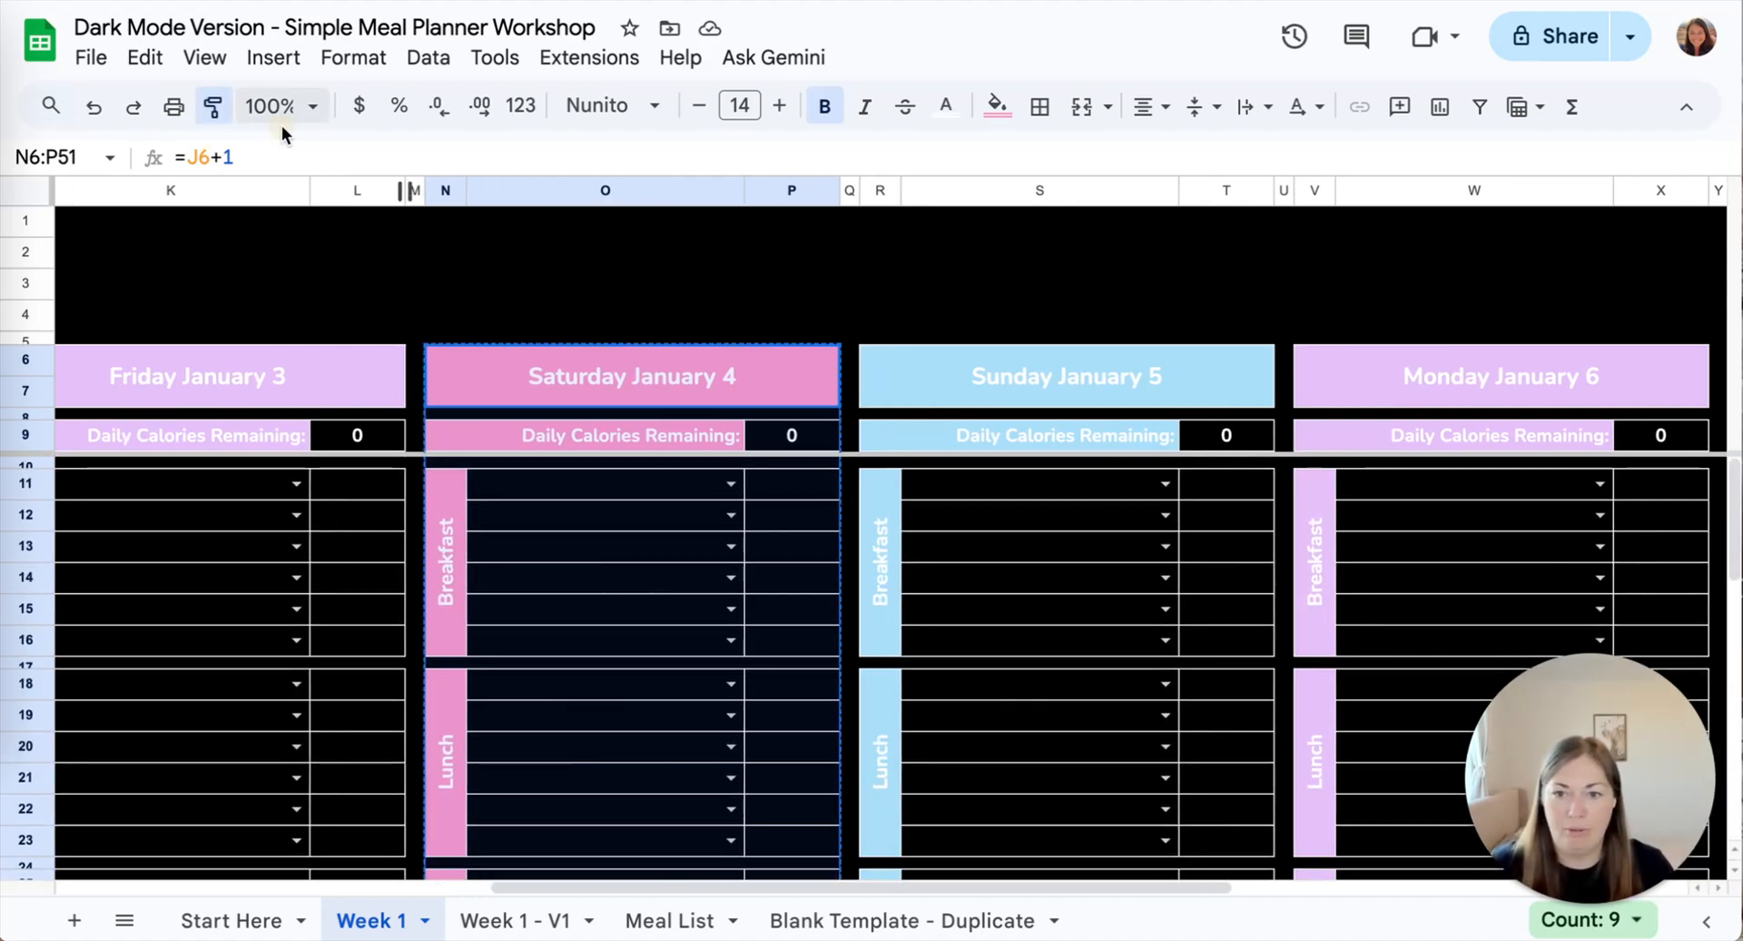
scroll(874, 434, "right", 3)
scroll(873, 434, "right", 5)
left_click(906, 382)
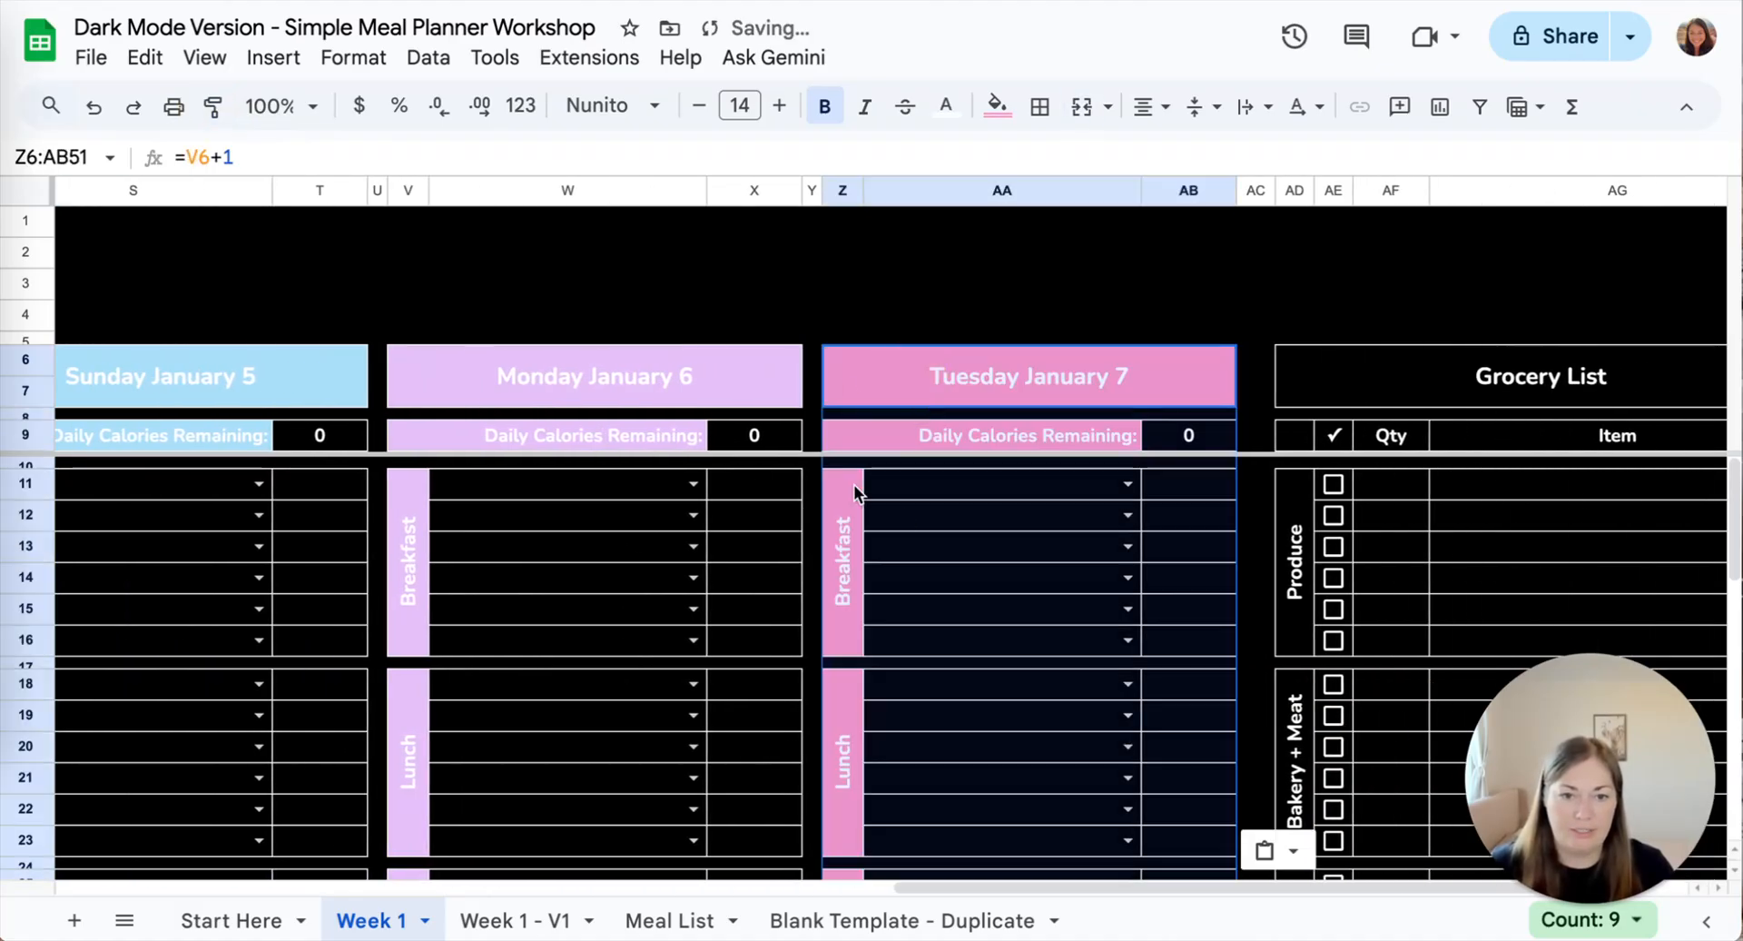
- Fill the Grocery List title, its row 9 column headers and the Produce through Misc category labels in column AD with the custom light blue
scroll(1094, 749, "right", 2)
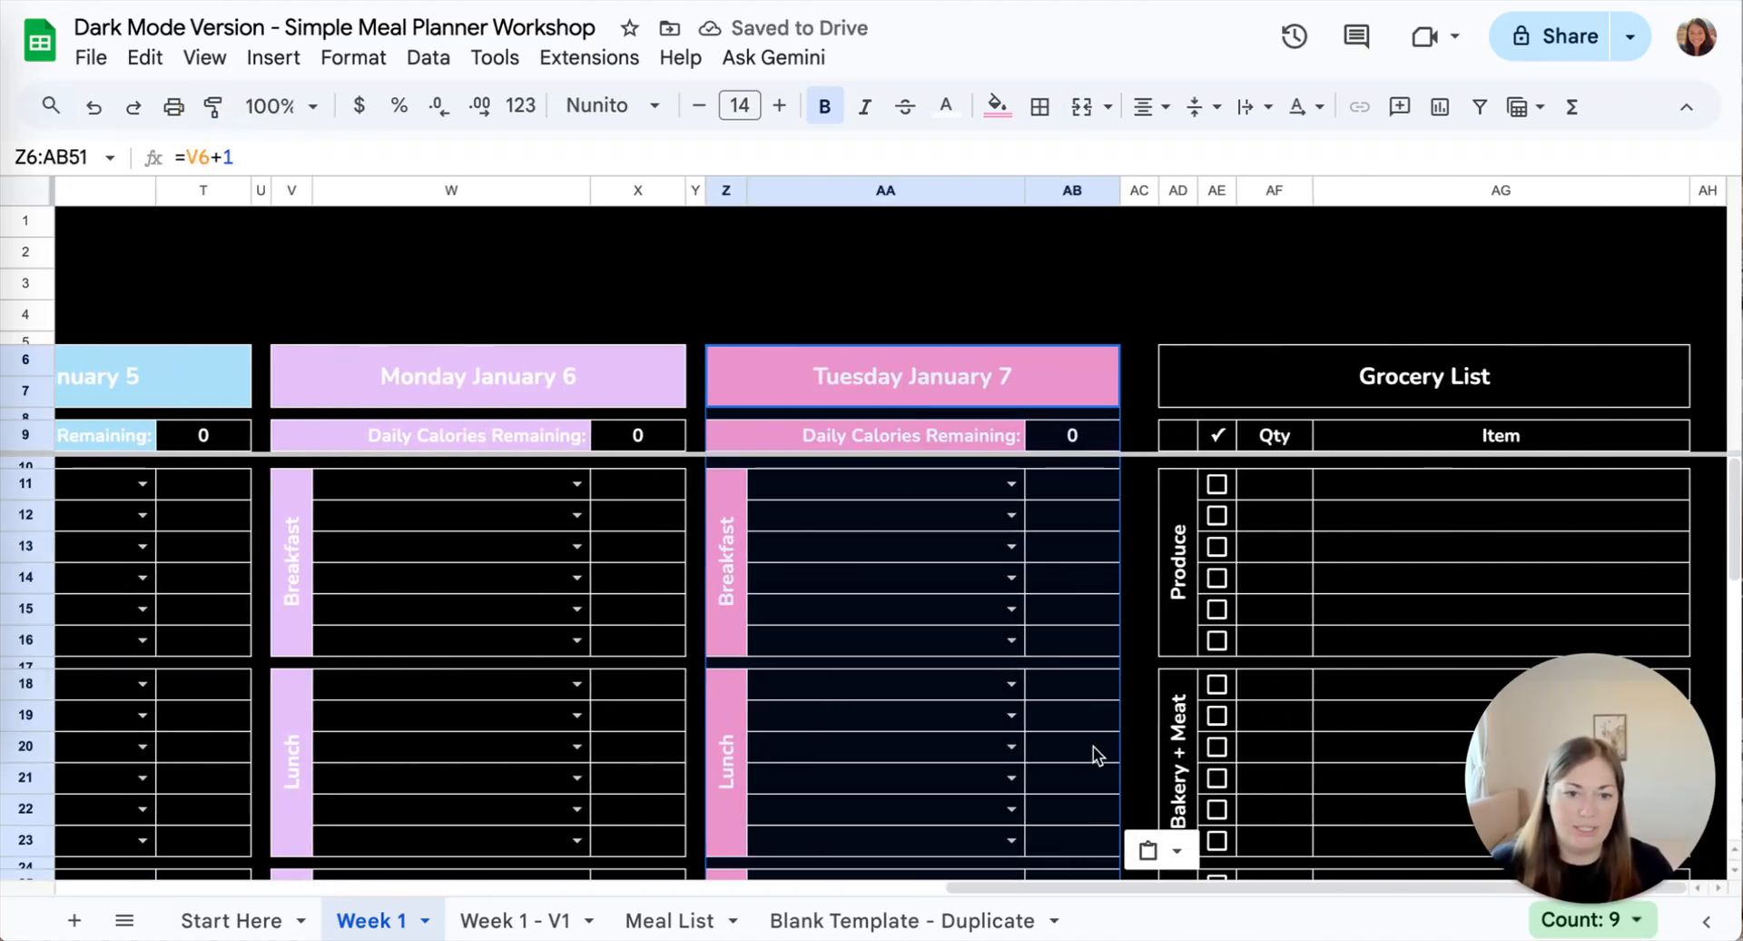
left_click(1256, 381)
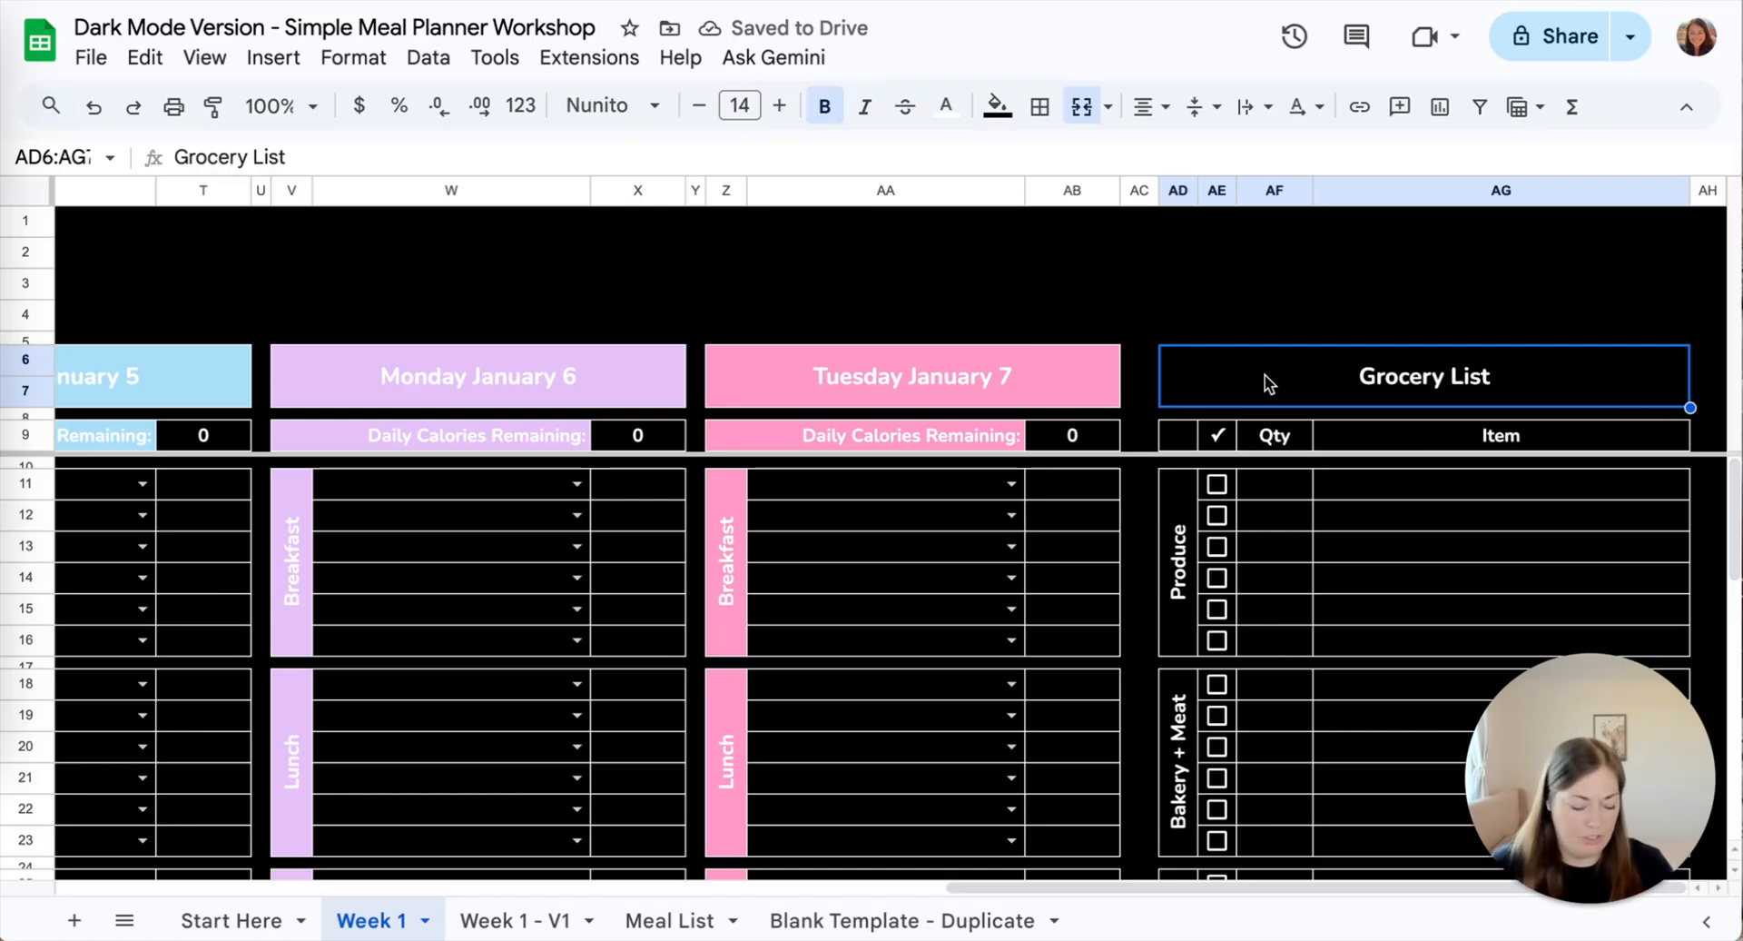
left_click(1183, 438)
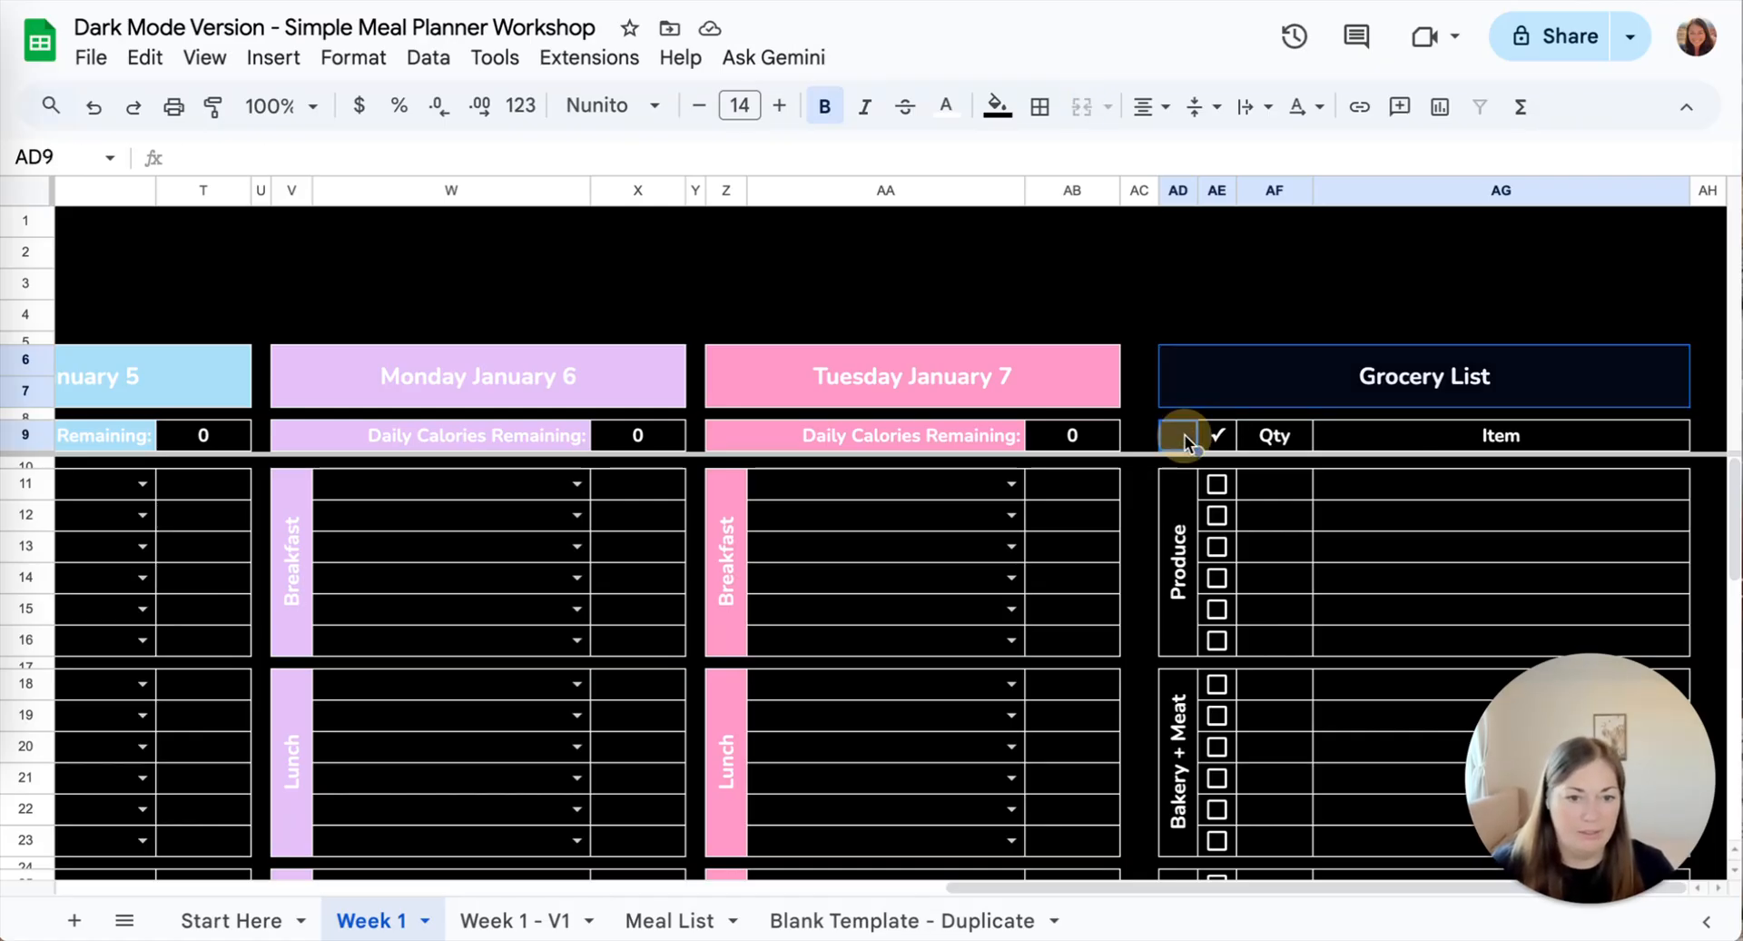
left_click(1366, 445, "shift")
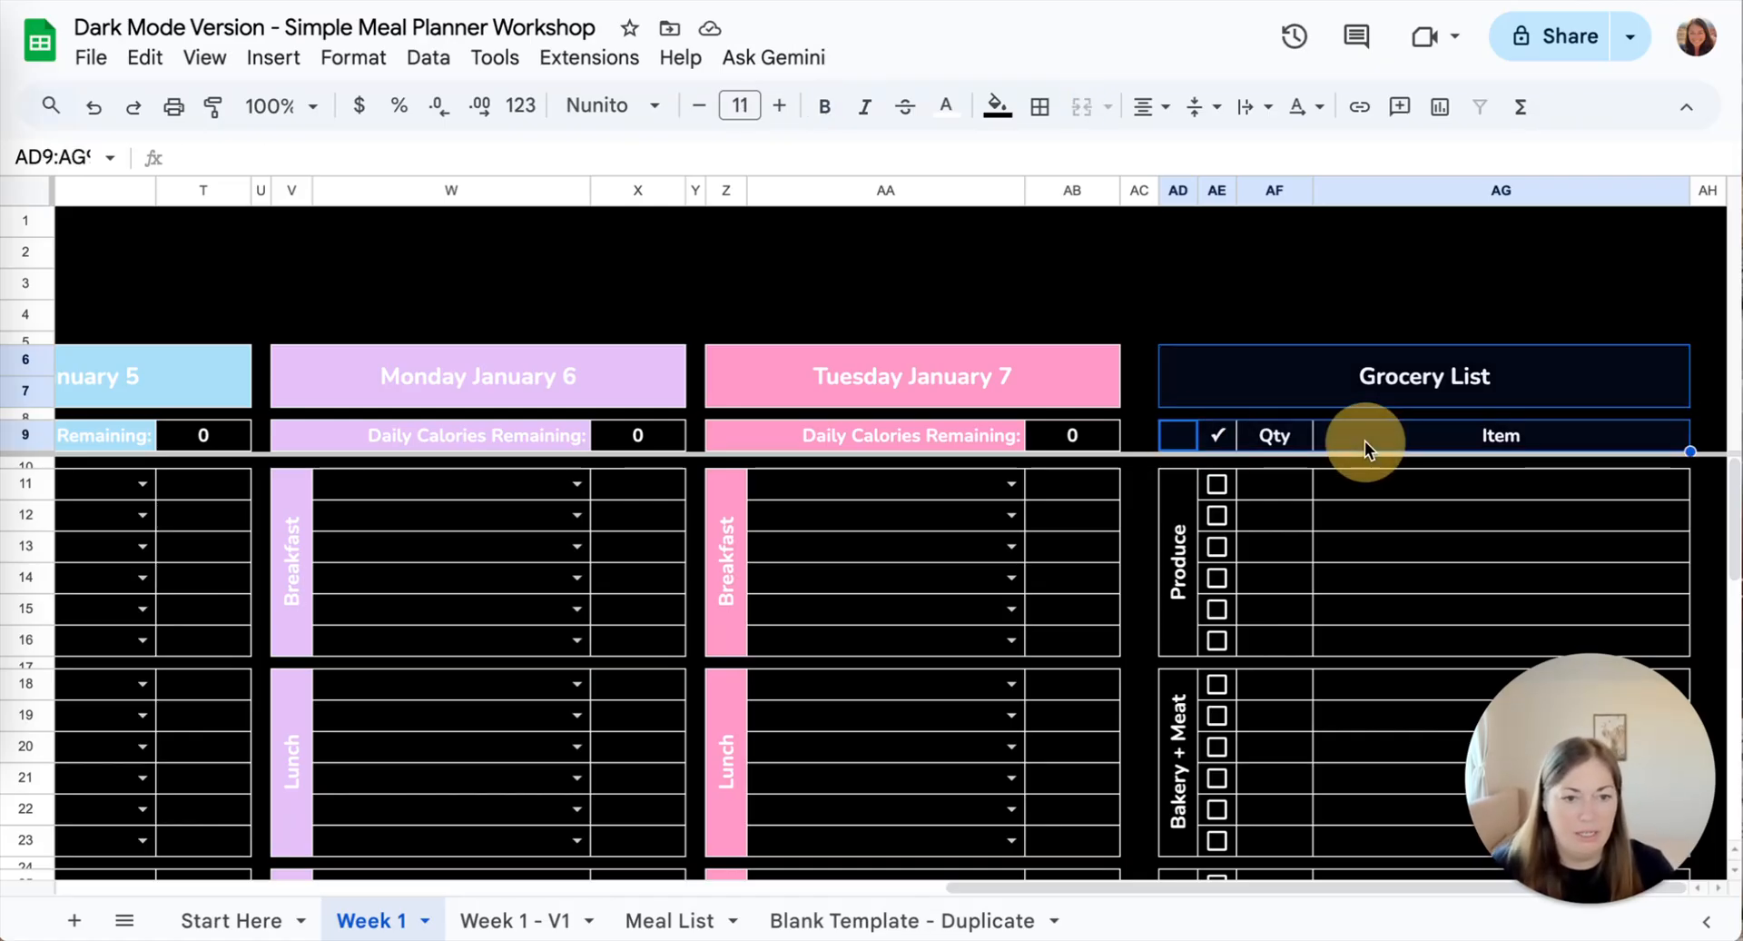
left_click(1193, 531)
left_click(1180, 763)
scroll(1180, 745, "down", 3)
left_click(1181, 735)
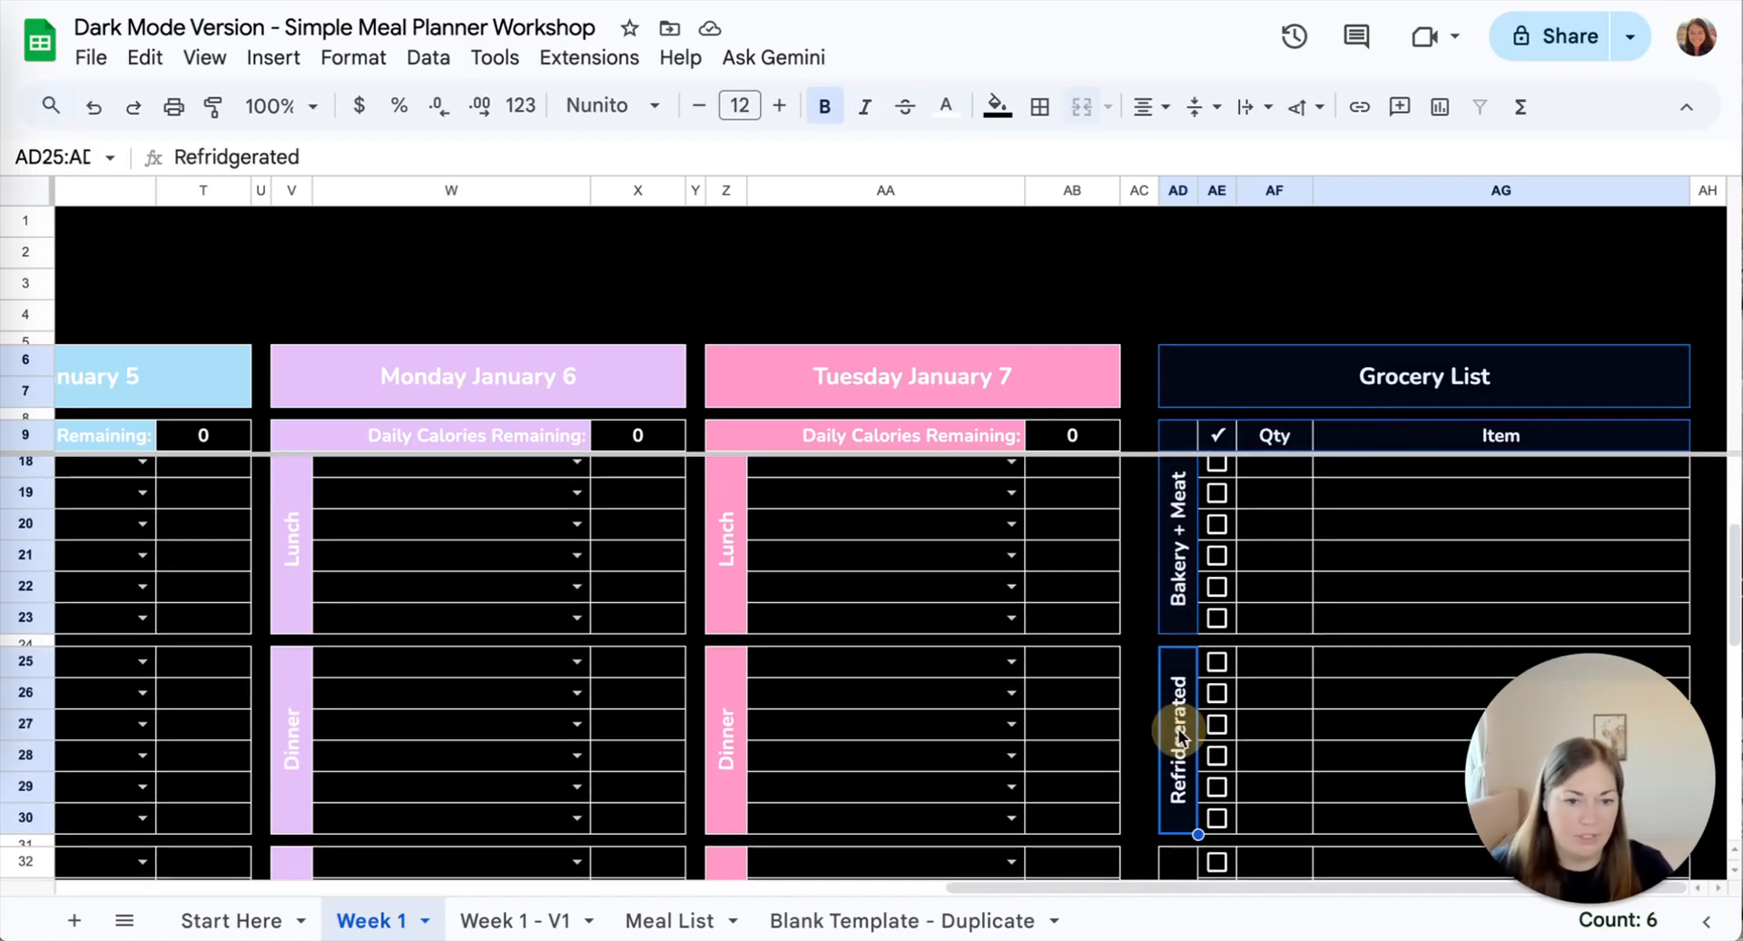
scroll(1180, 735, "down", 3)
left_click(1179, 641)
left_click(1180, 739)
scroll(1177, 728, "down", 2)
scroll(1177, 728, "down", 2)
left_click(1178, 669)
scroll(1173, 677, "up", 10)
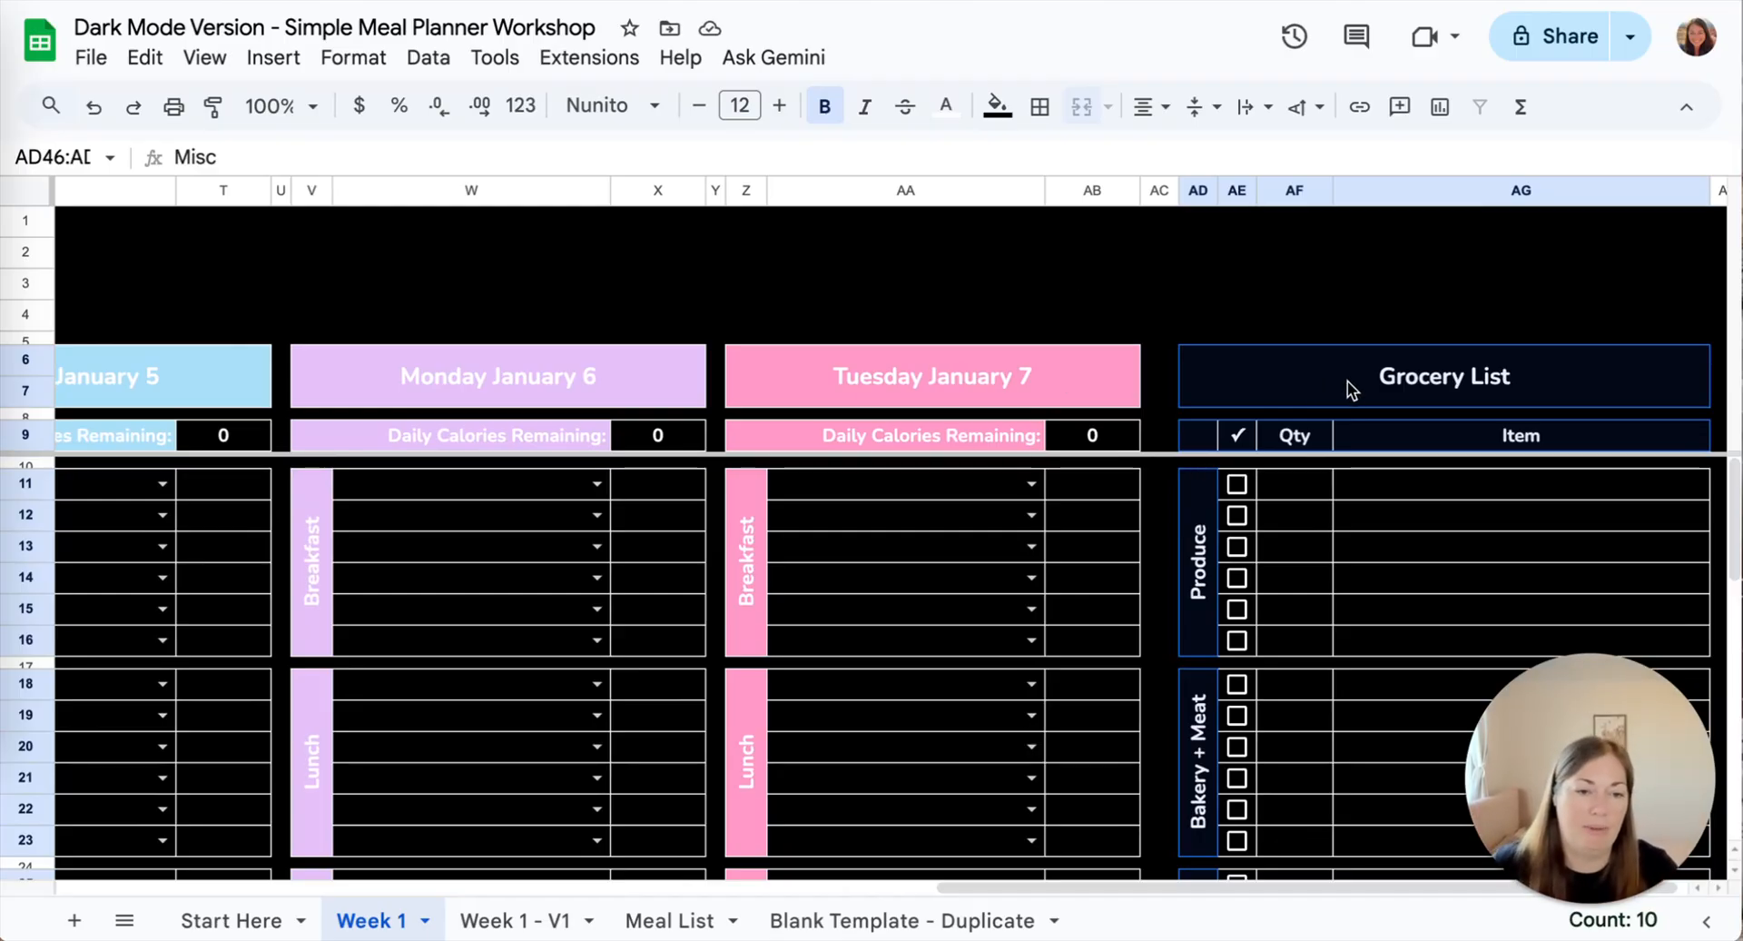
left_click(997, 106)
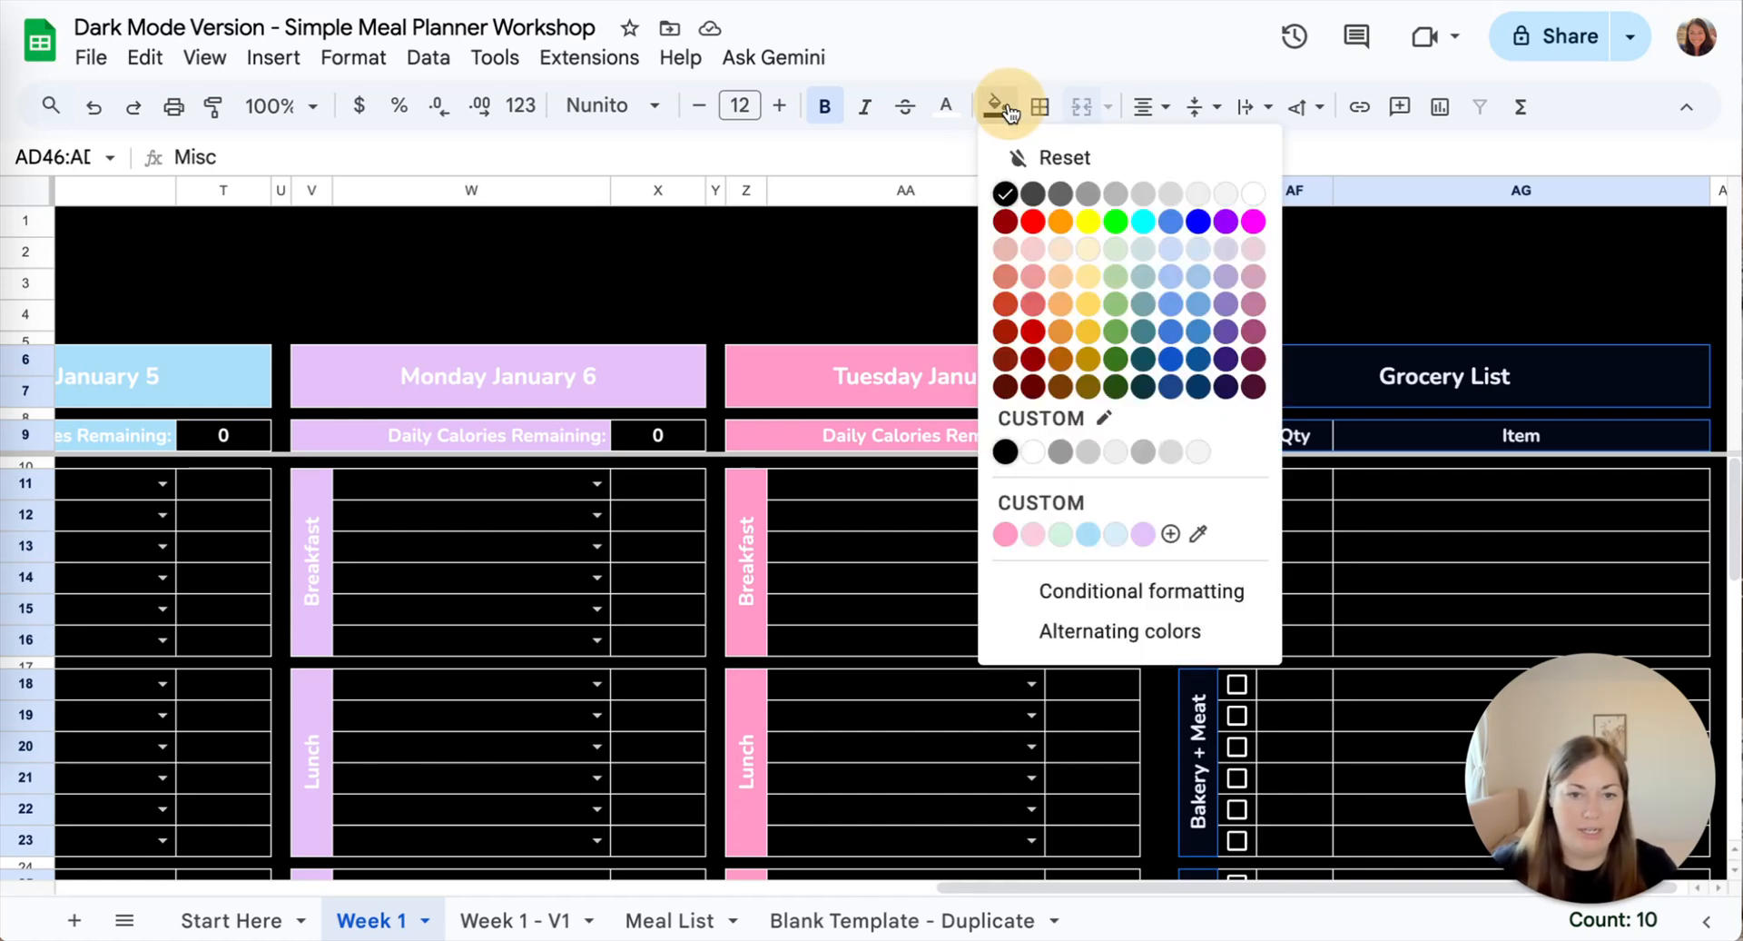
left_click(1092, 540)
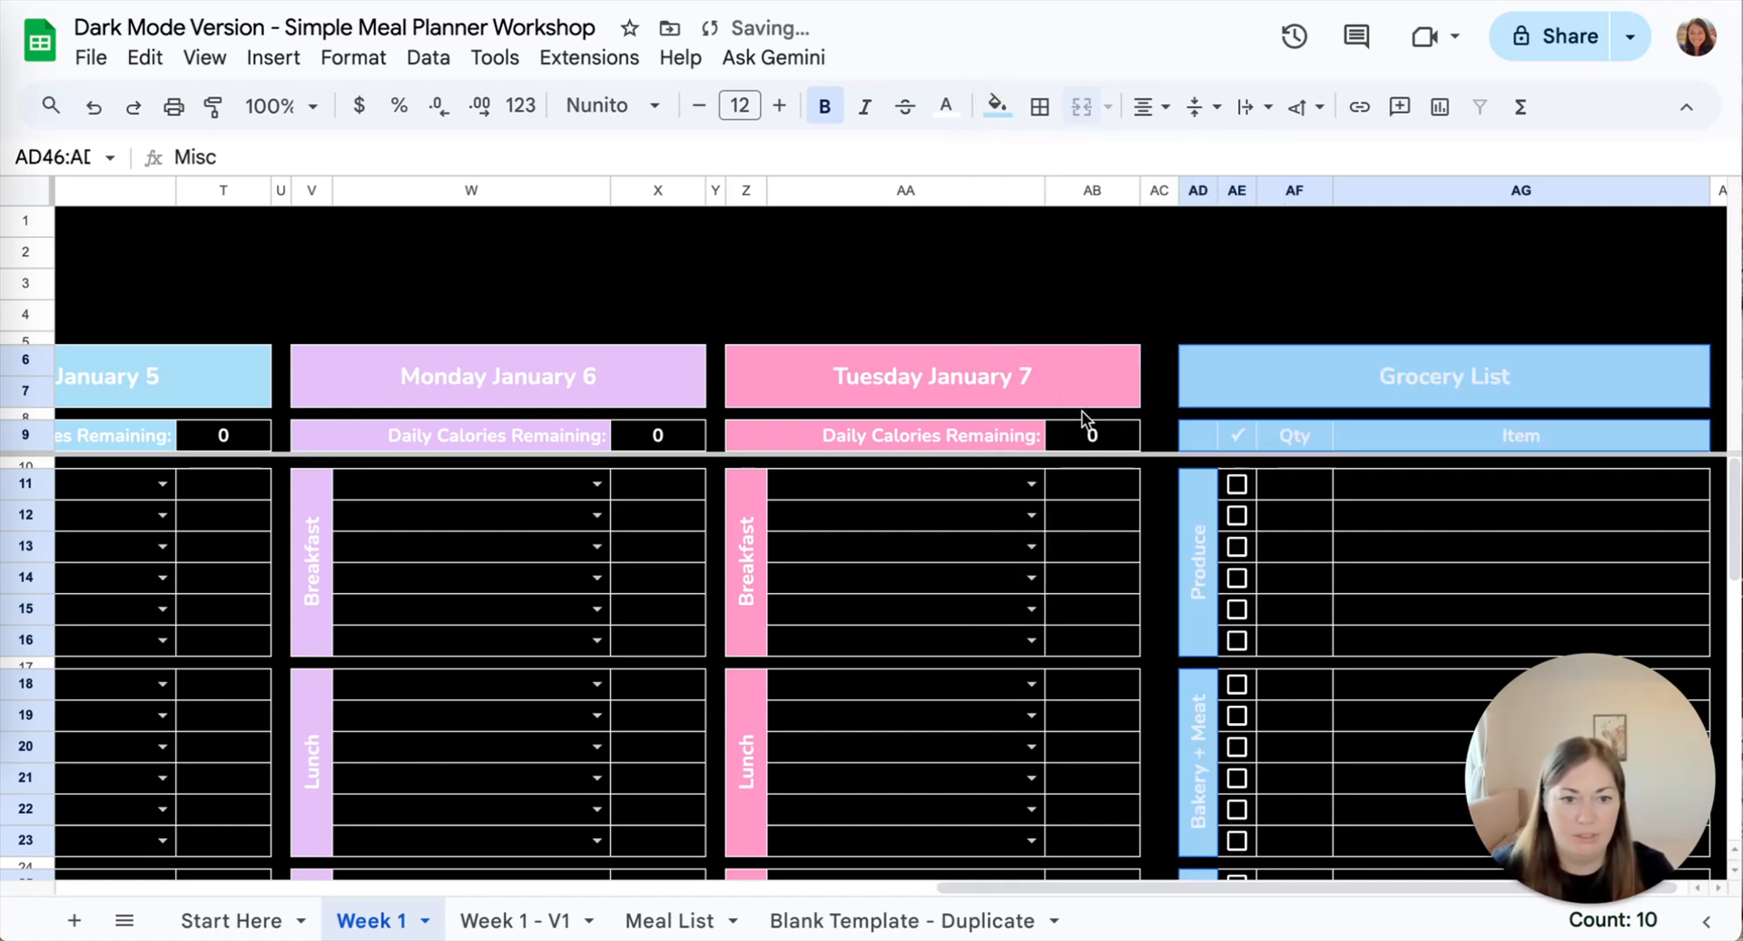
left_click(1118, 312)
- Review the recolored Week 1 sheet and compare it with the fonts on the Week 1 - V1 sheet
scroll(1231, 555, "down", 10)
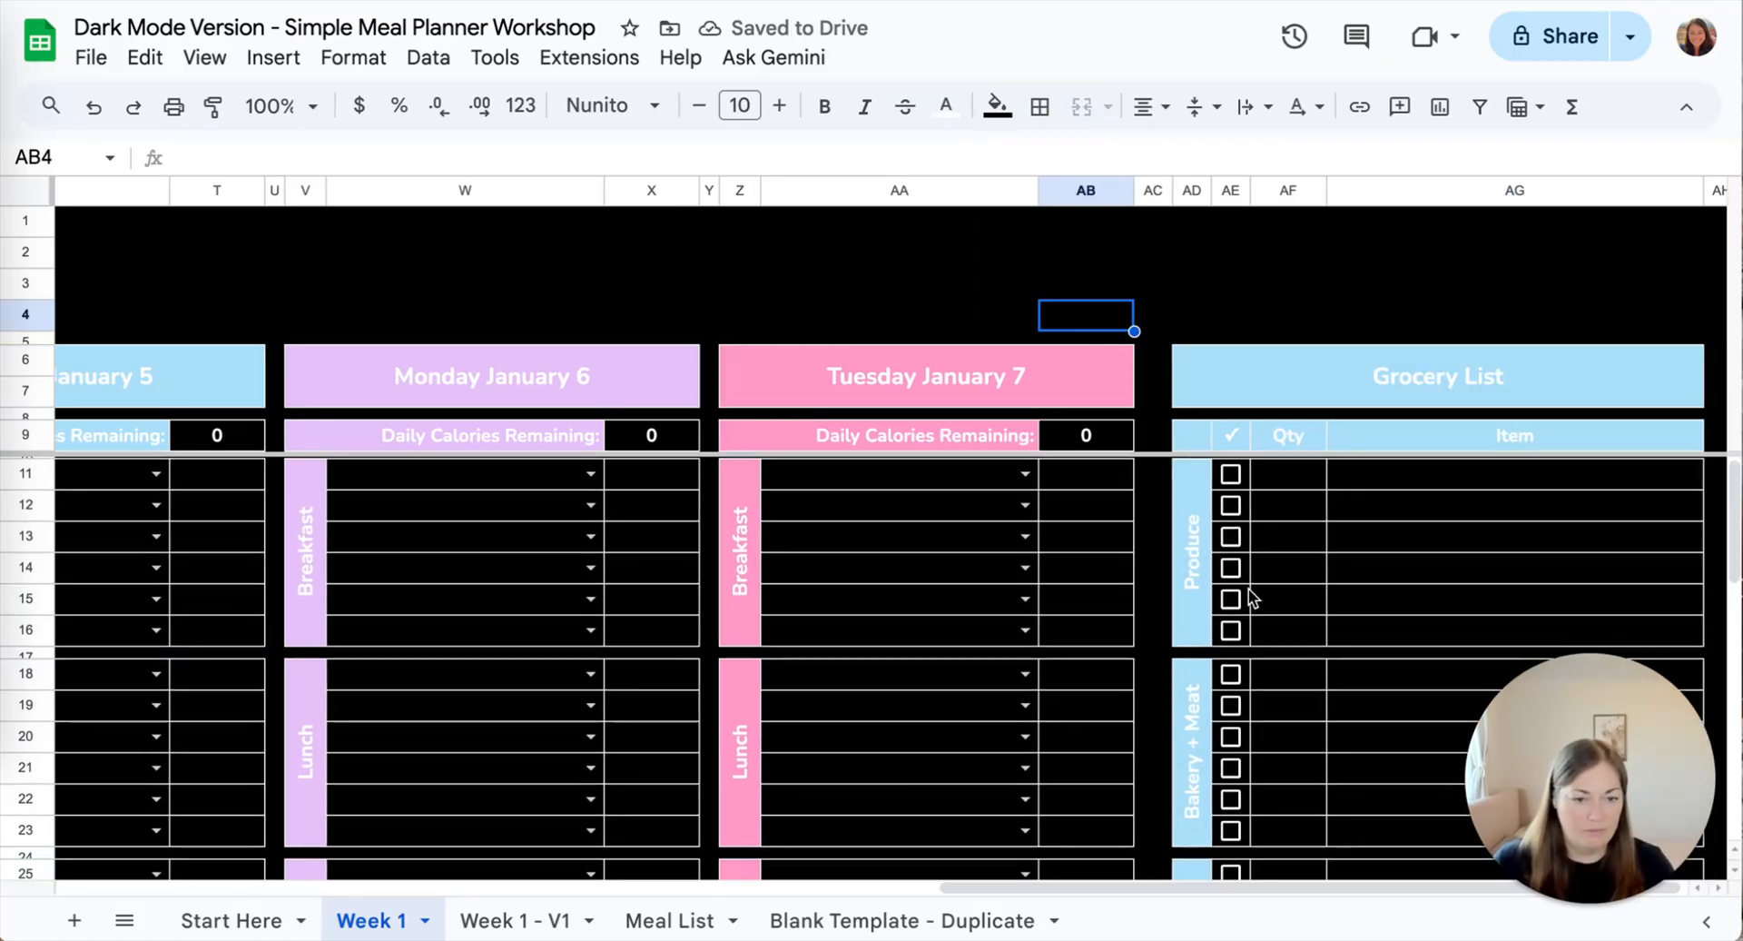
scroll(1244, 590, "right", 1)
scroll(1249, 595, "up", 10)
scroll(1249, 595, "left", 15)
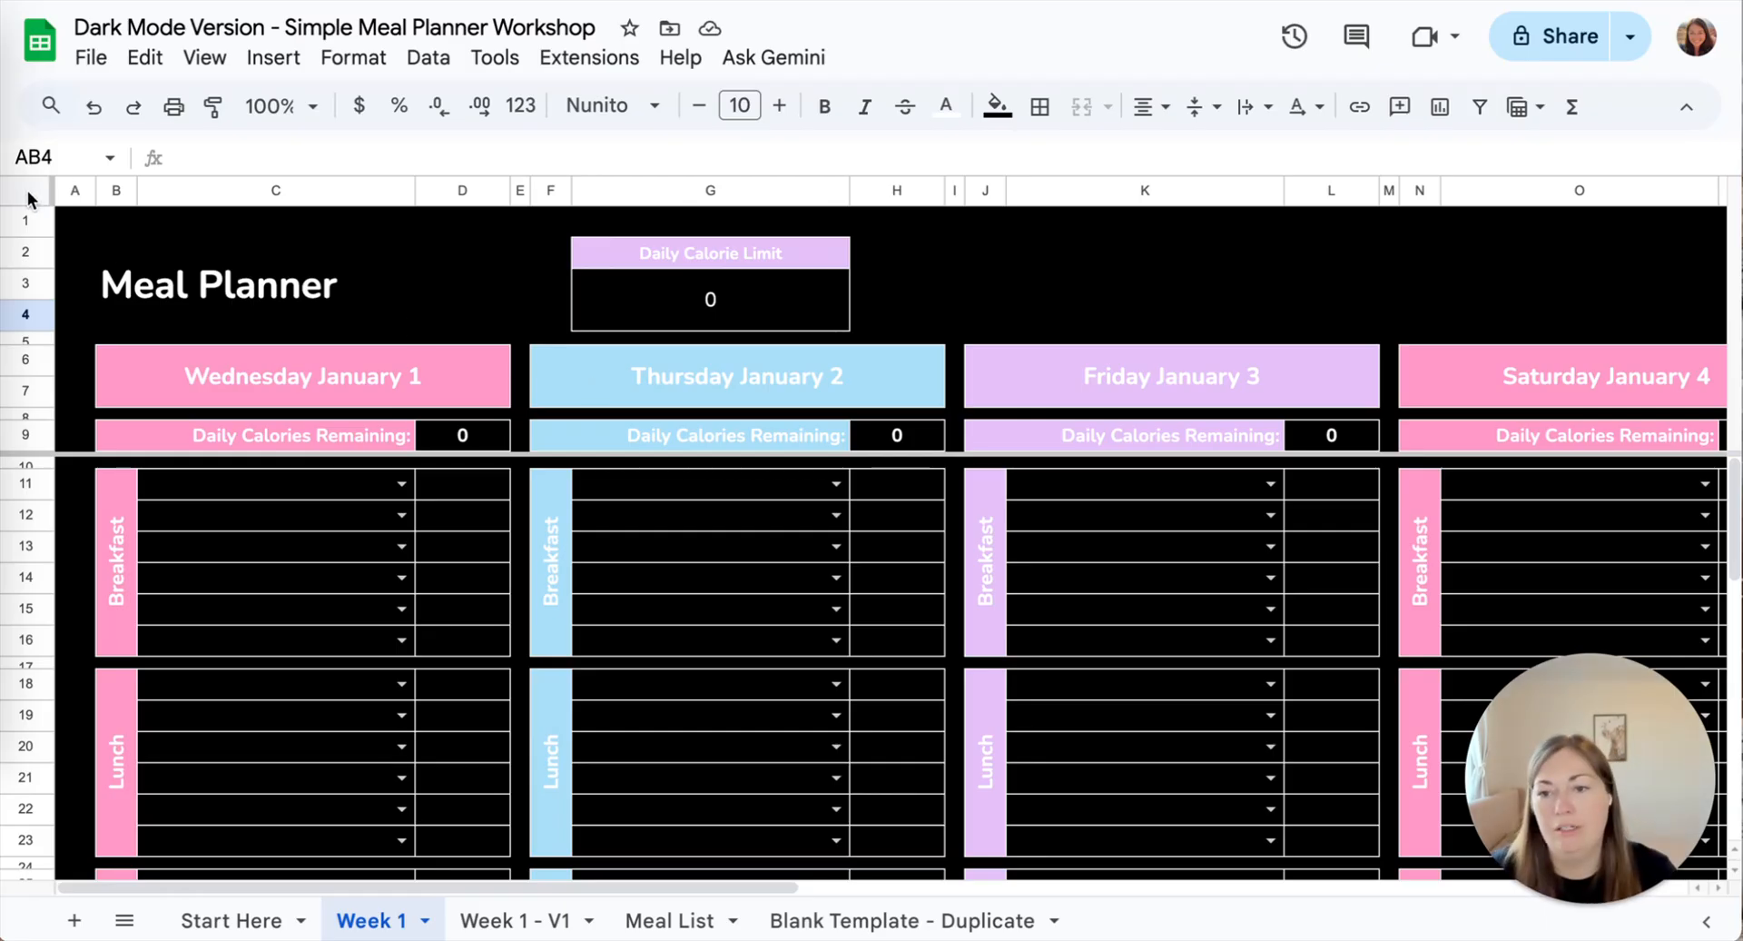
left_click(470, 919)
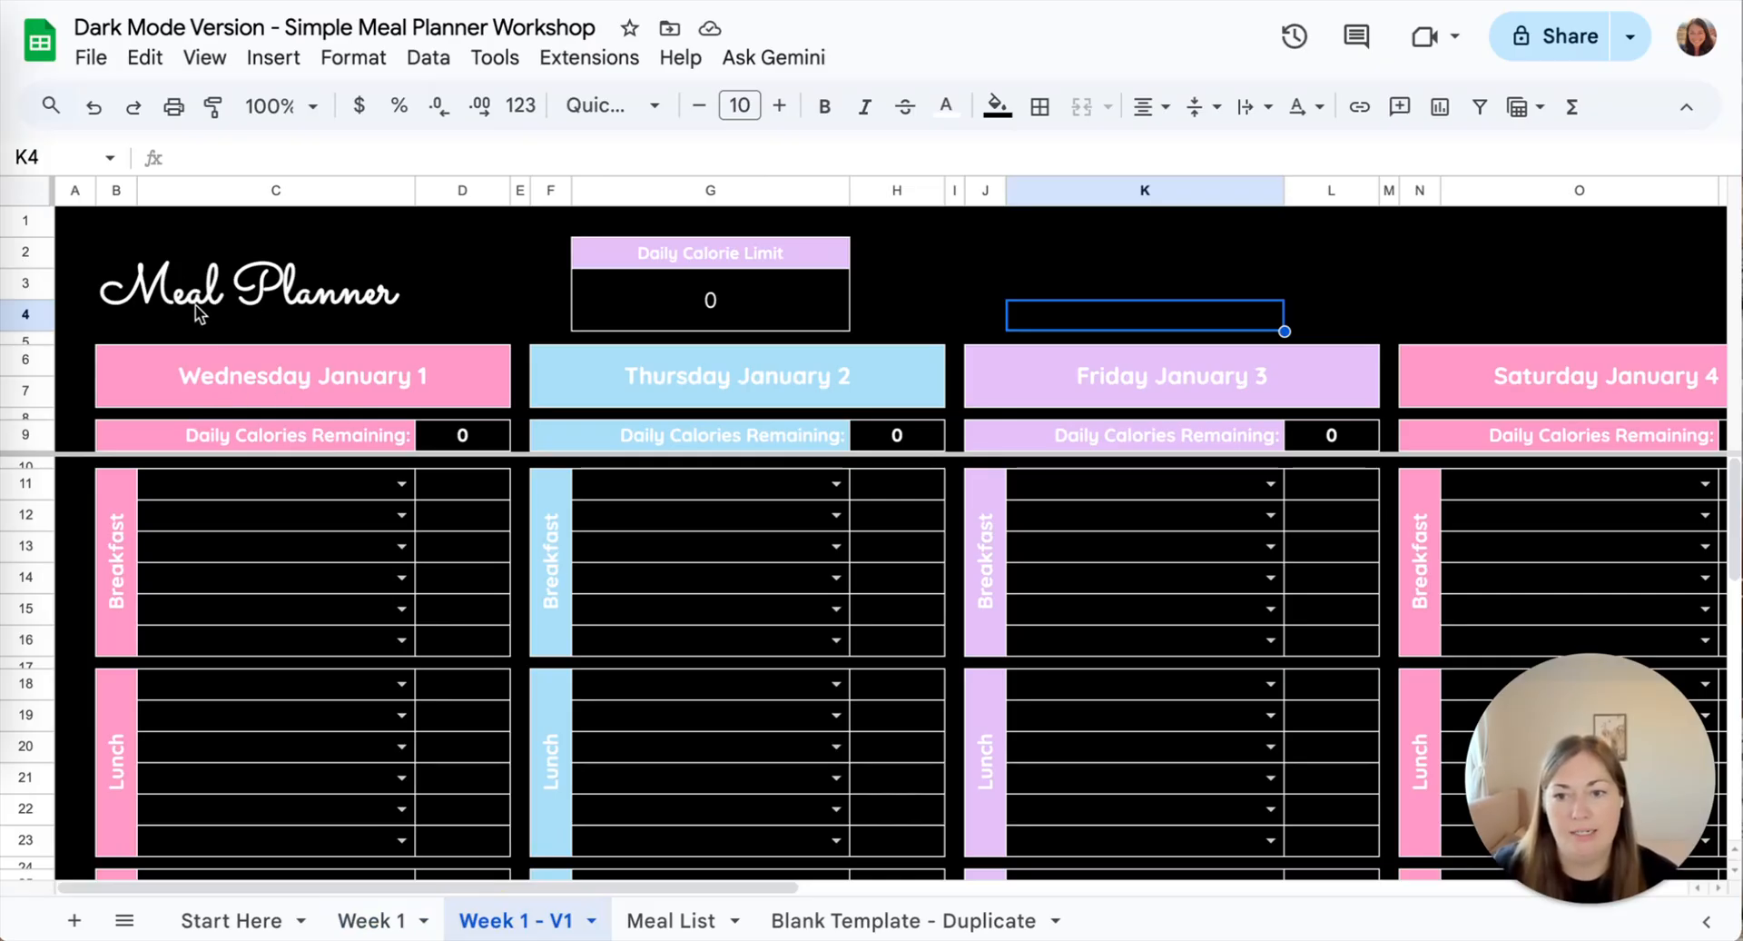
left_click(371, 920)
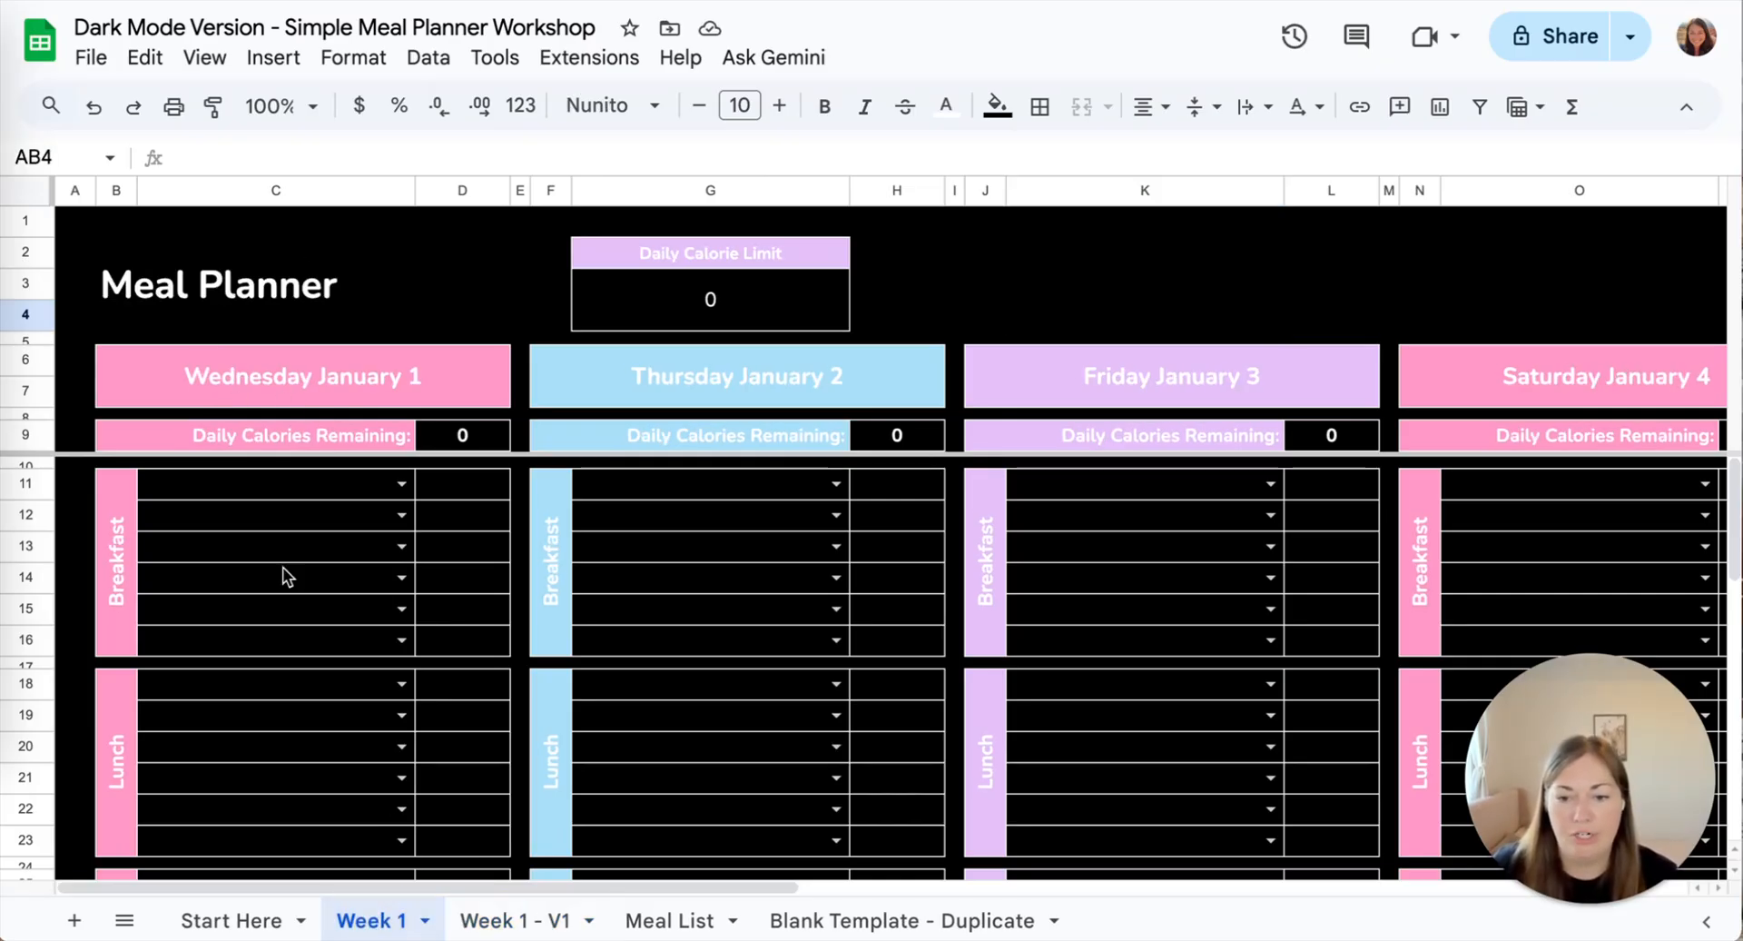
- Change the font of the entire Week 1 sheet to Quicksand
left_click(28, 194)
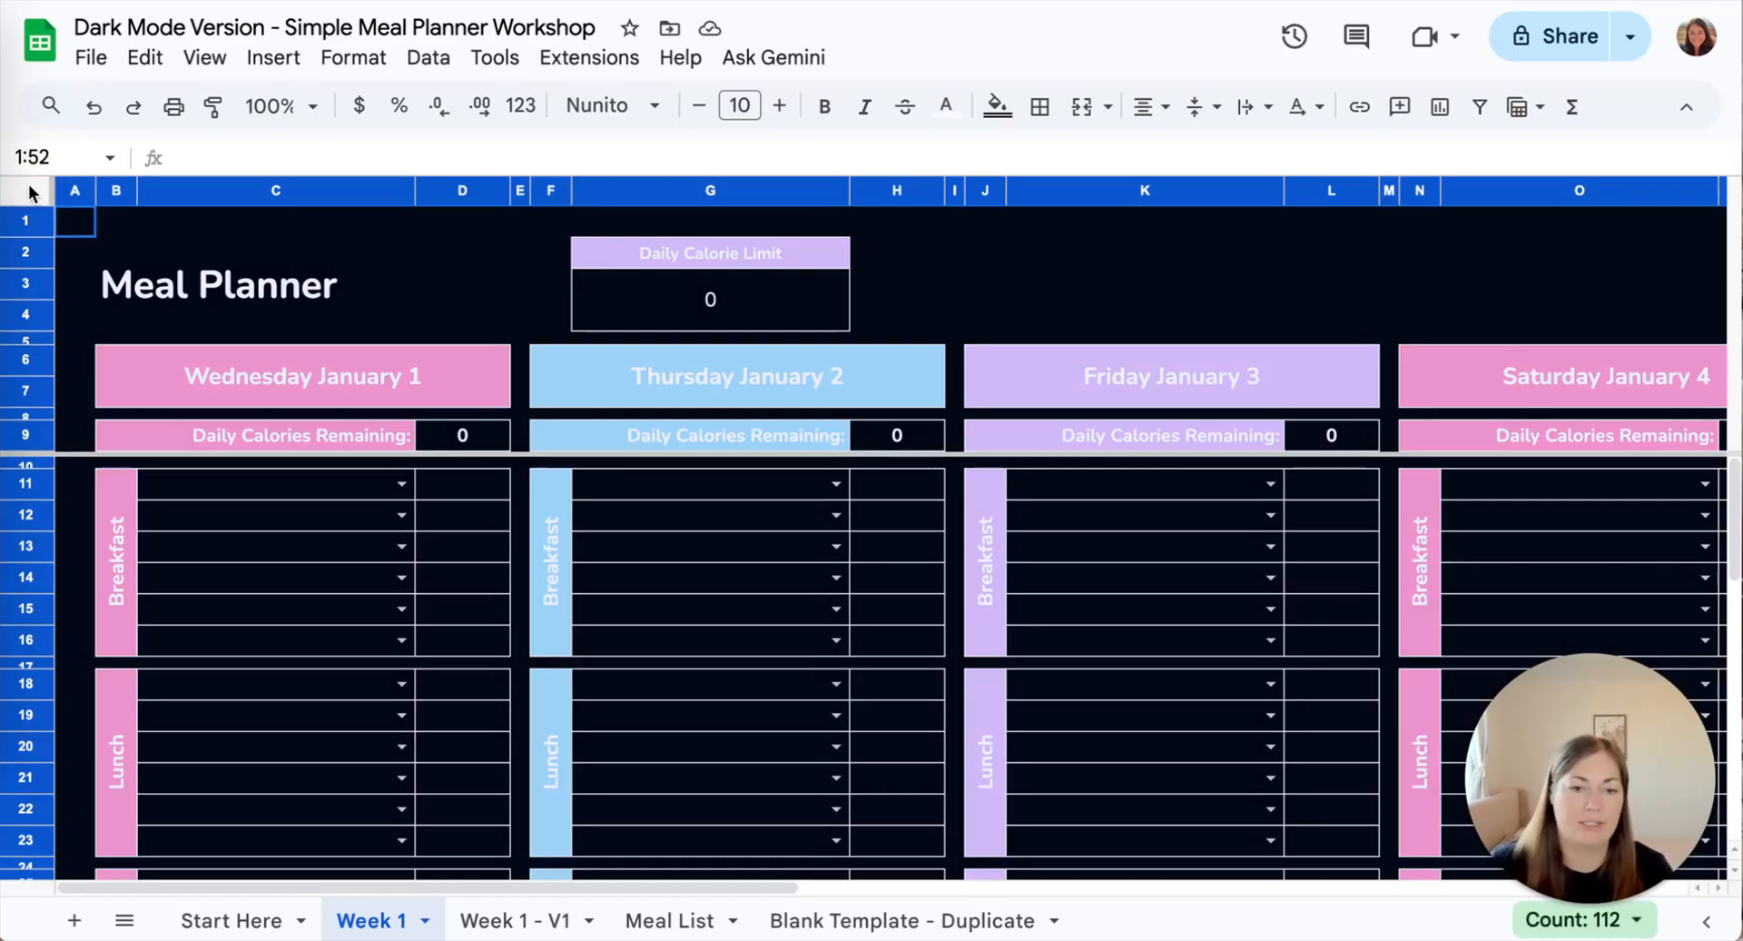
left_click(655, 107)
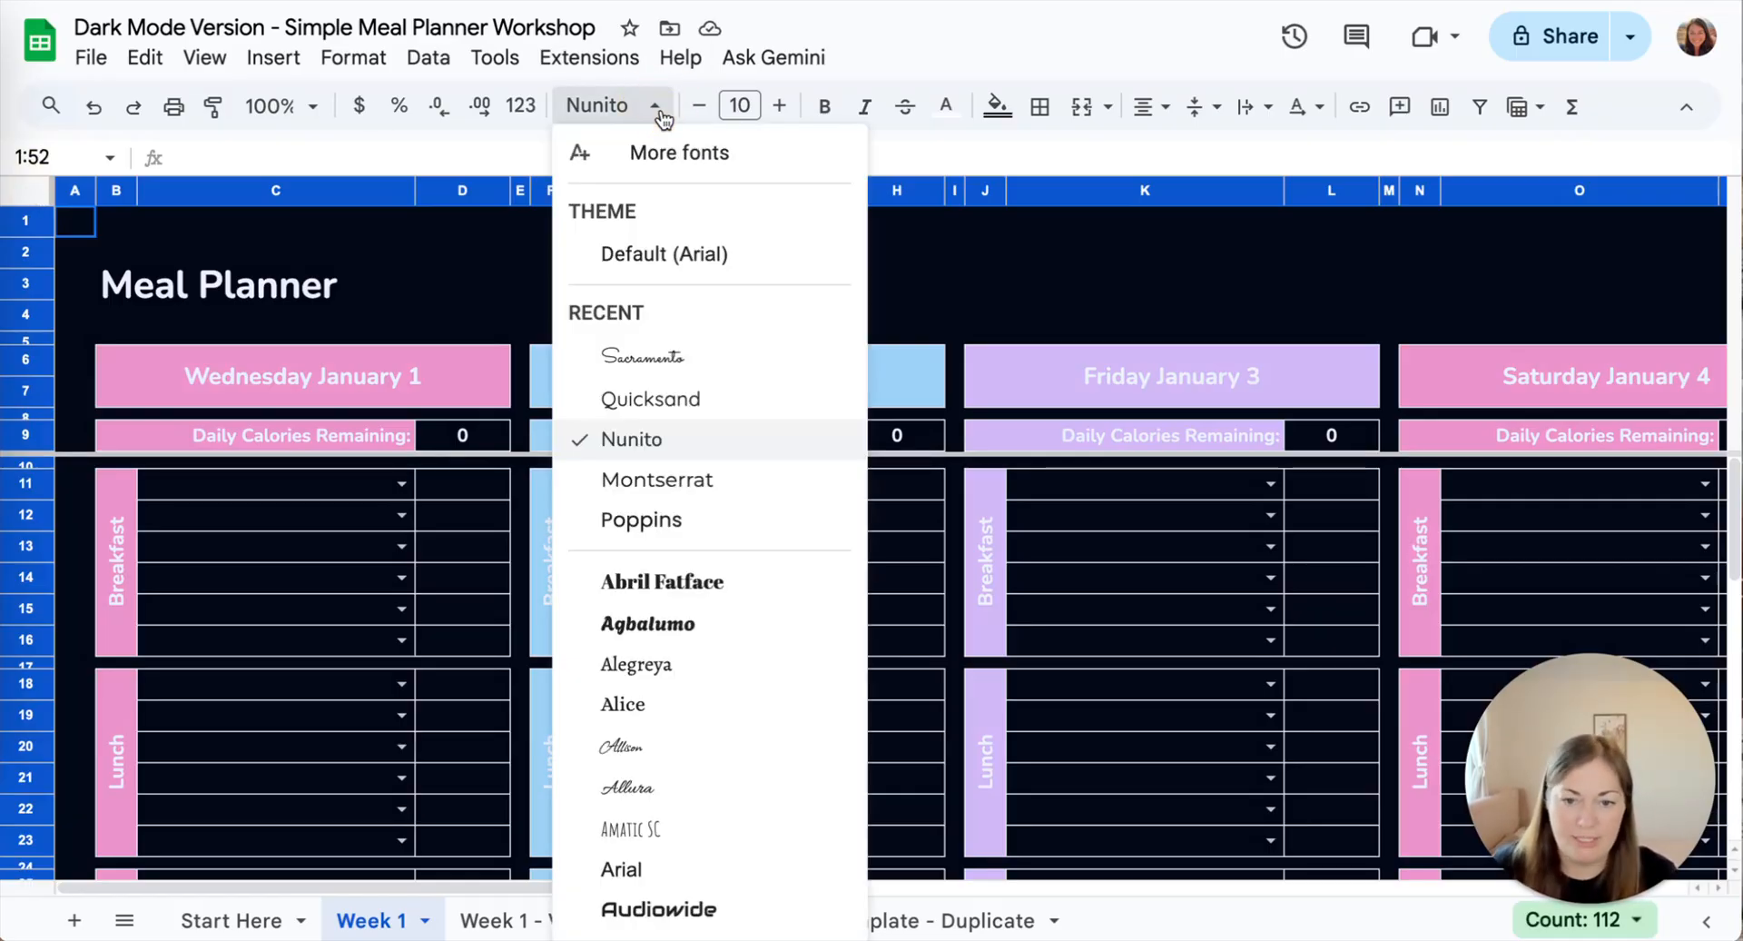
left_click(652, 400)
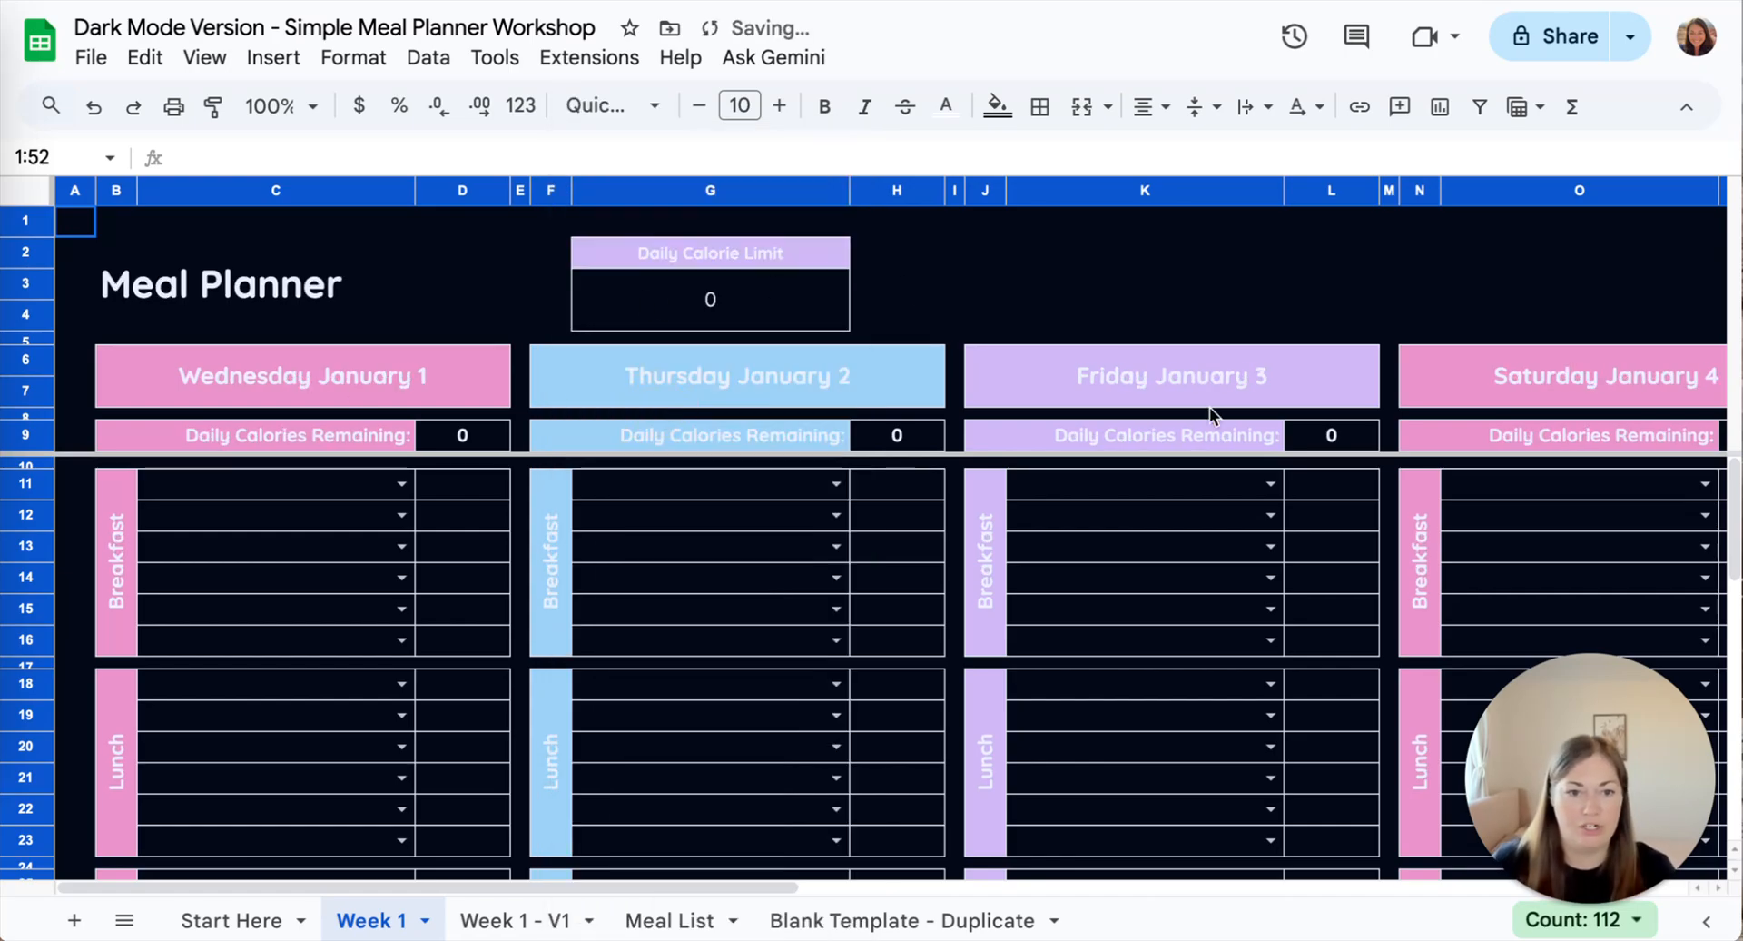
scroll(1507, 388, "right", 10)
scroll(1507, 384, "left", 10)
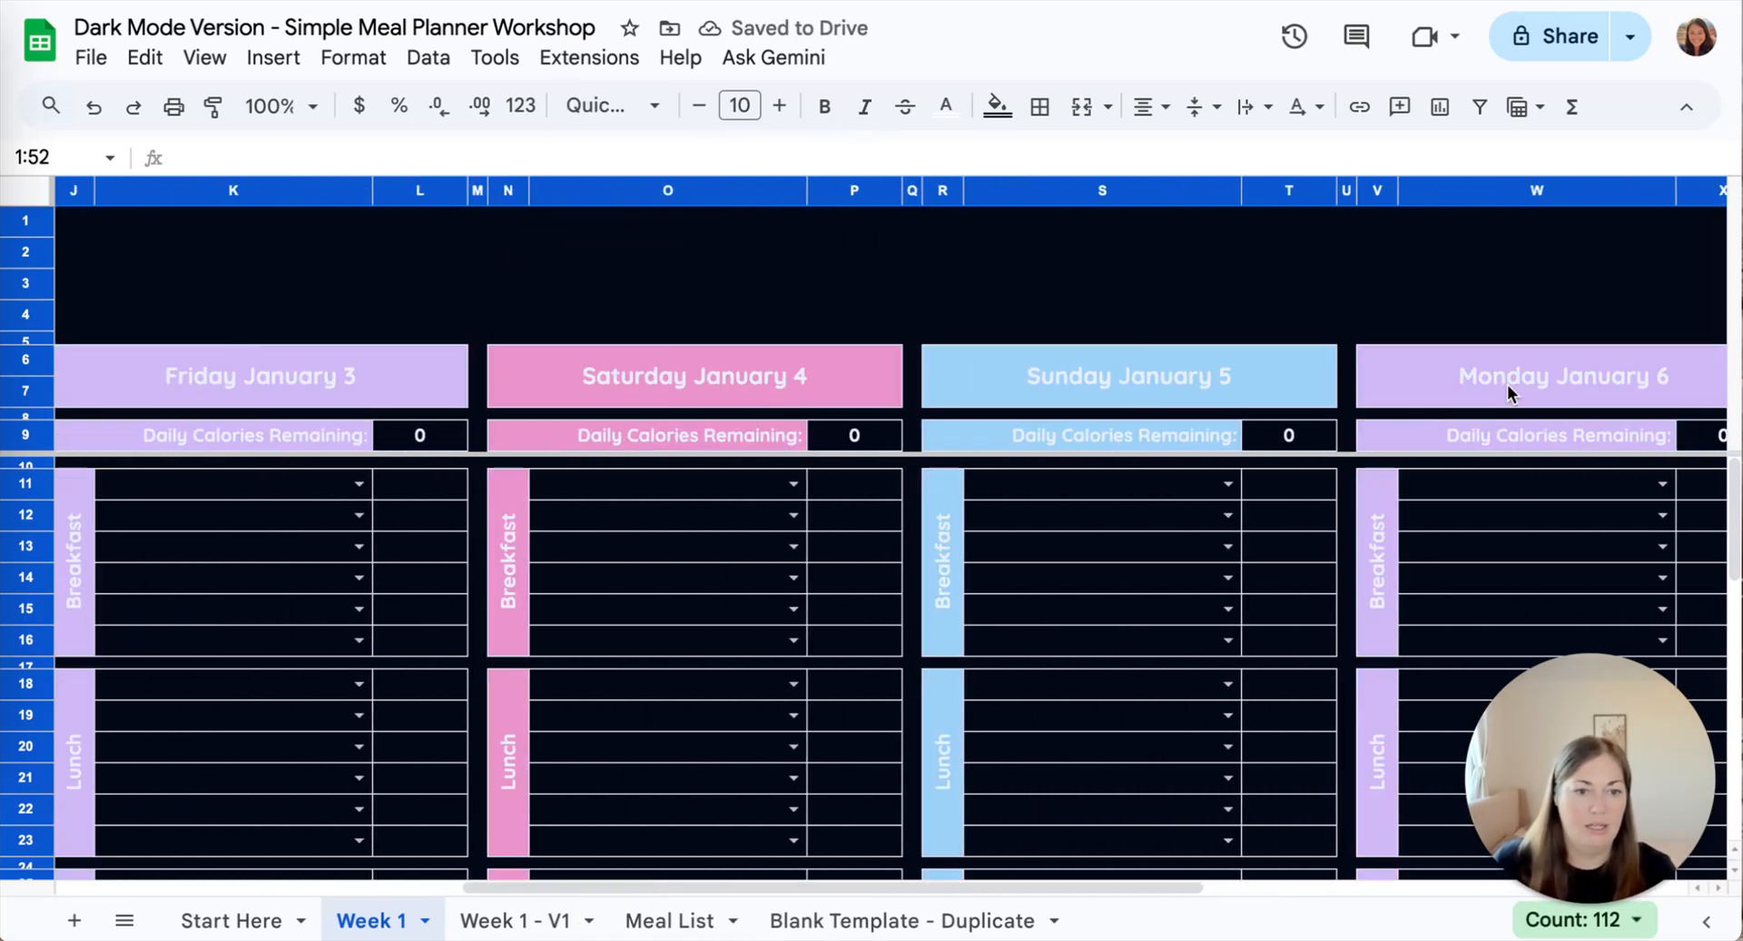
- Set the Meal Planner title in B2:D4 to the Sacramento font and enlarge it until it fills most of the merged cell's width
left_click(345, 292)
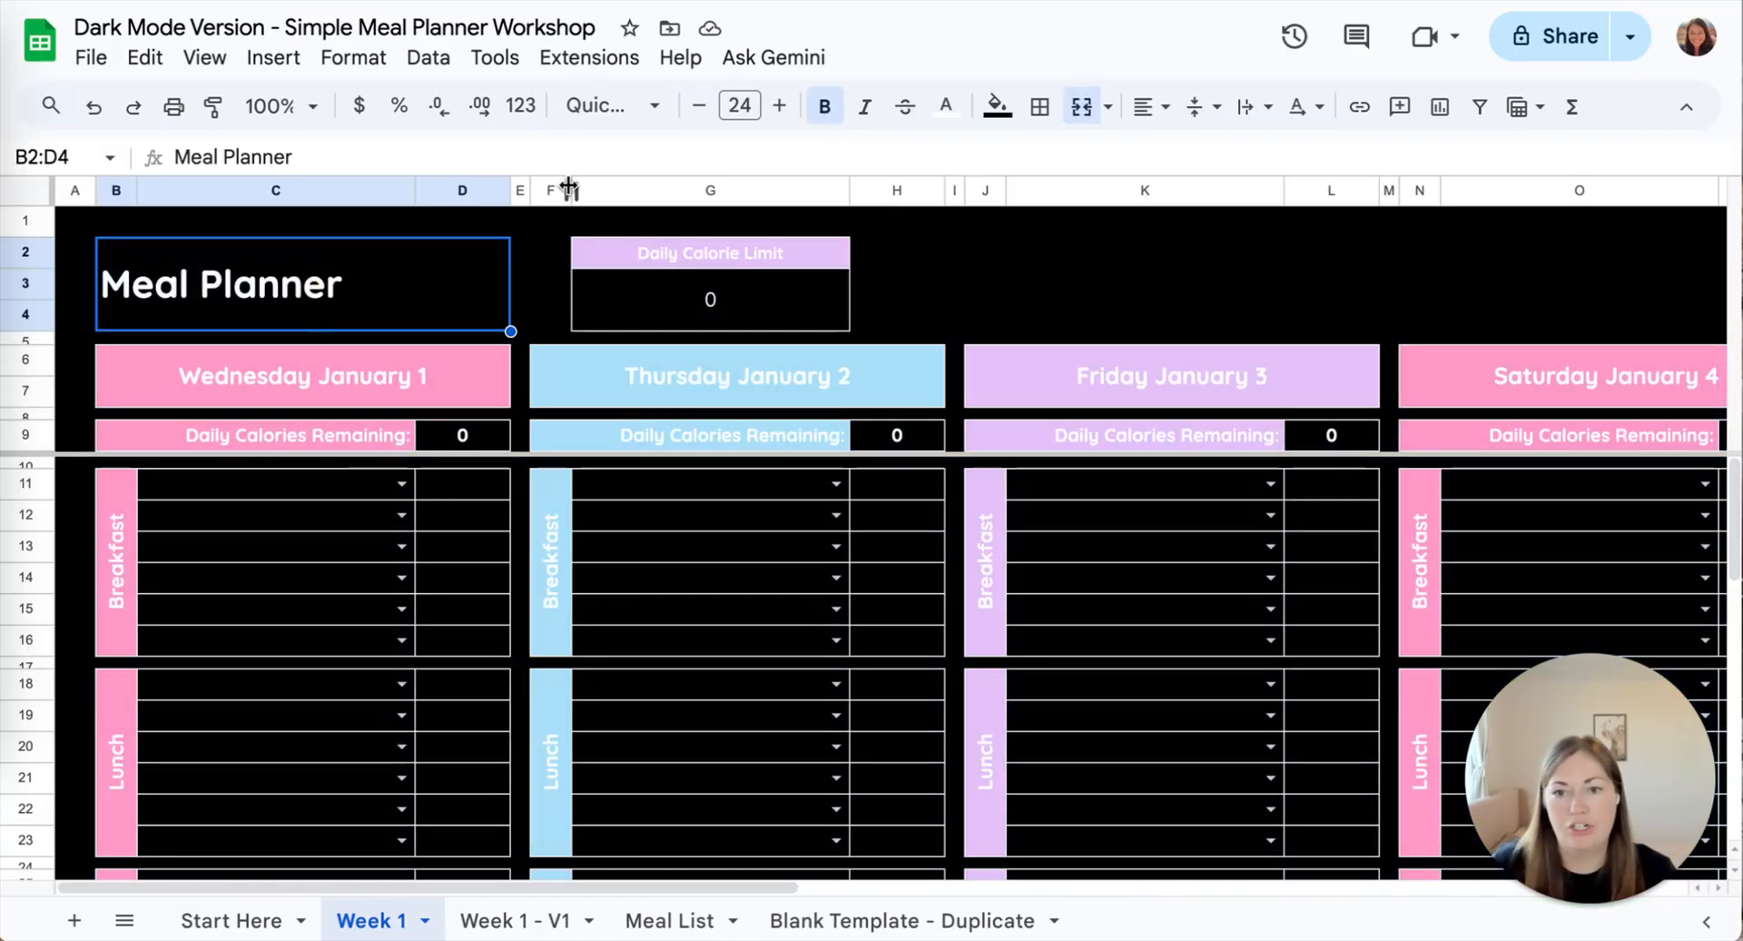
left_click(653, 110)
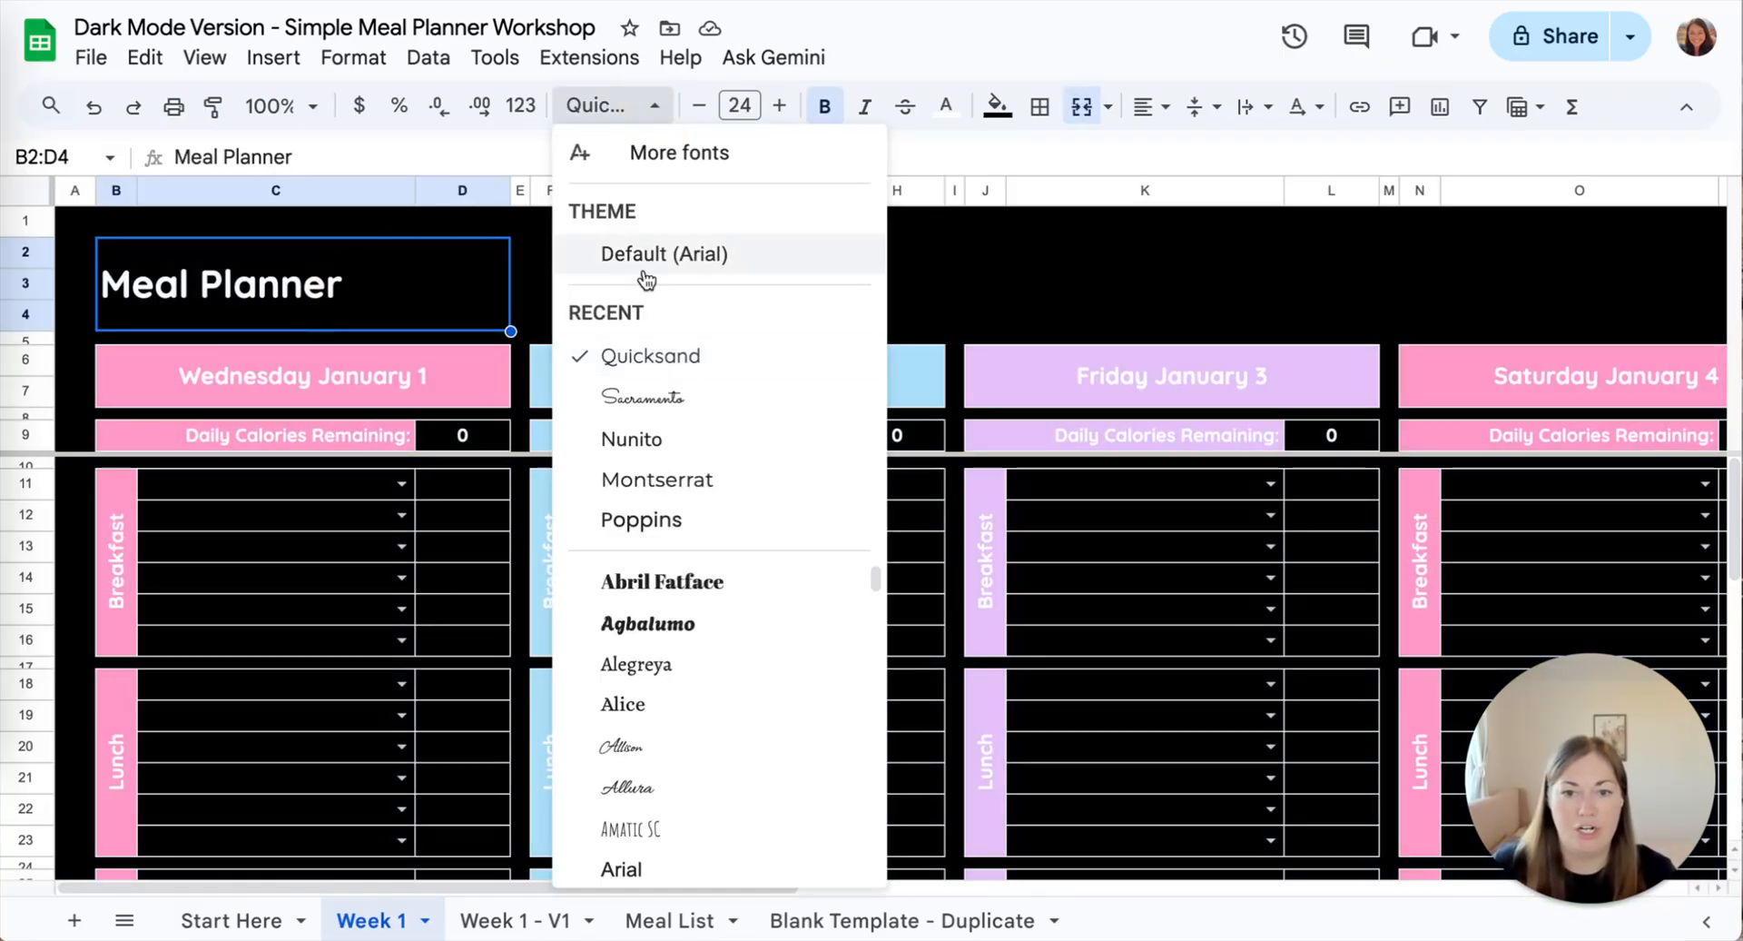
left_click(646, 395)
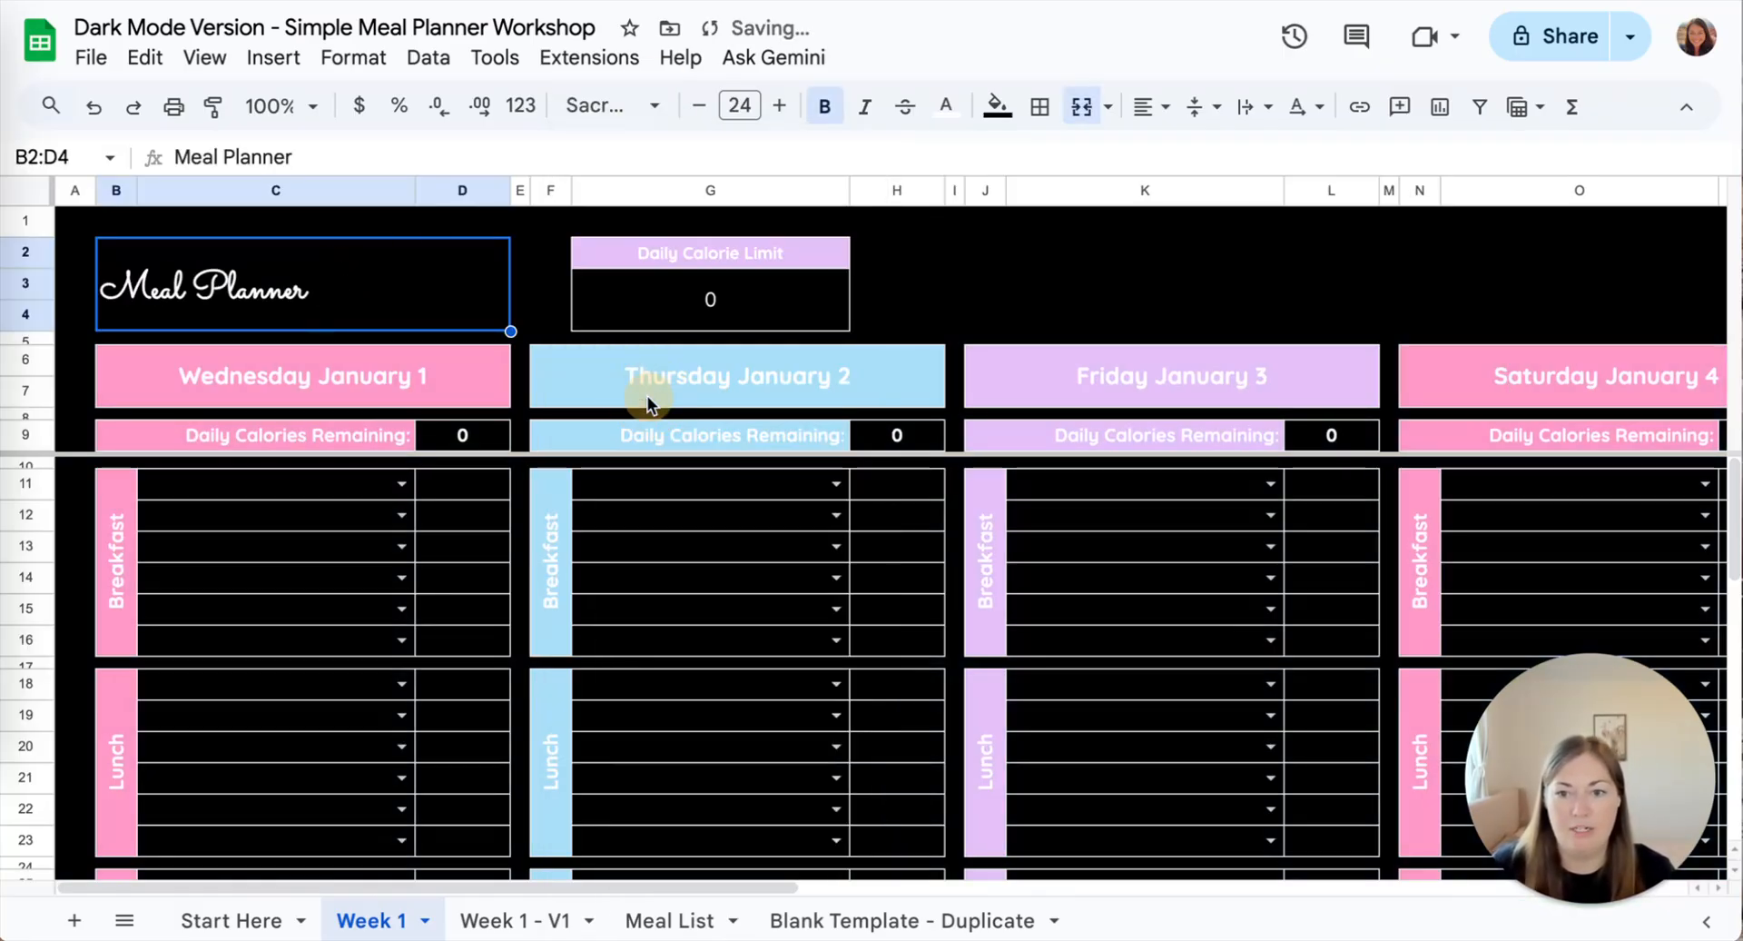
left_click(779, 106)
left_click(779, 105)
left_click(779, 105)
left_click(779, 106)
left_click(779, 106)
left_click(779, 105)
left_click(779, 107)
left_click(779, 107)
left_click(779, 107)
left_click(779, 107)
left_click(779, 108)
left_click(779, 107)
left_click(779, 108)
left_click(779, 107)
left_click(1070, 284)
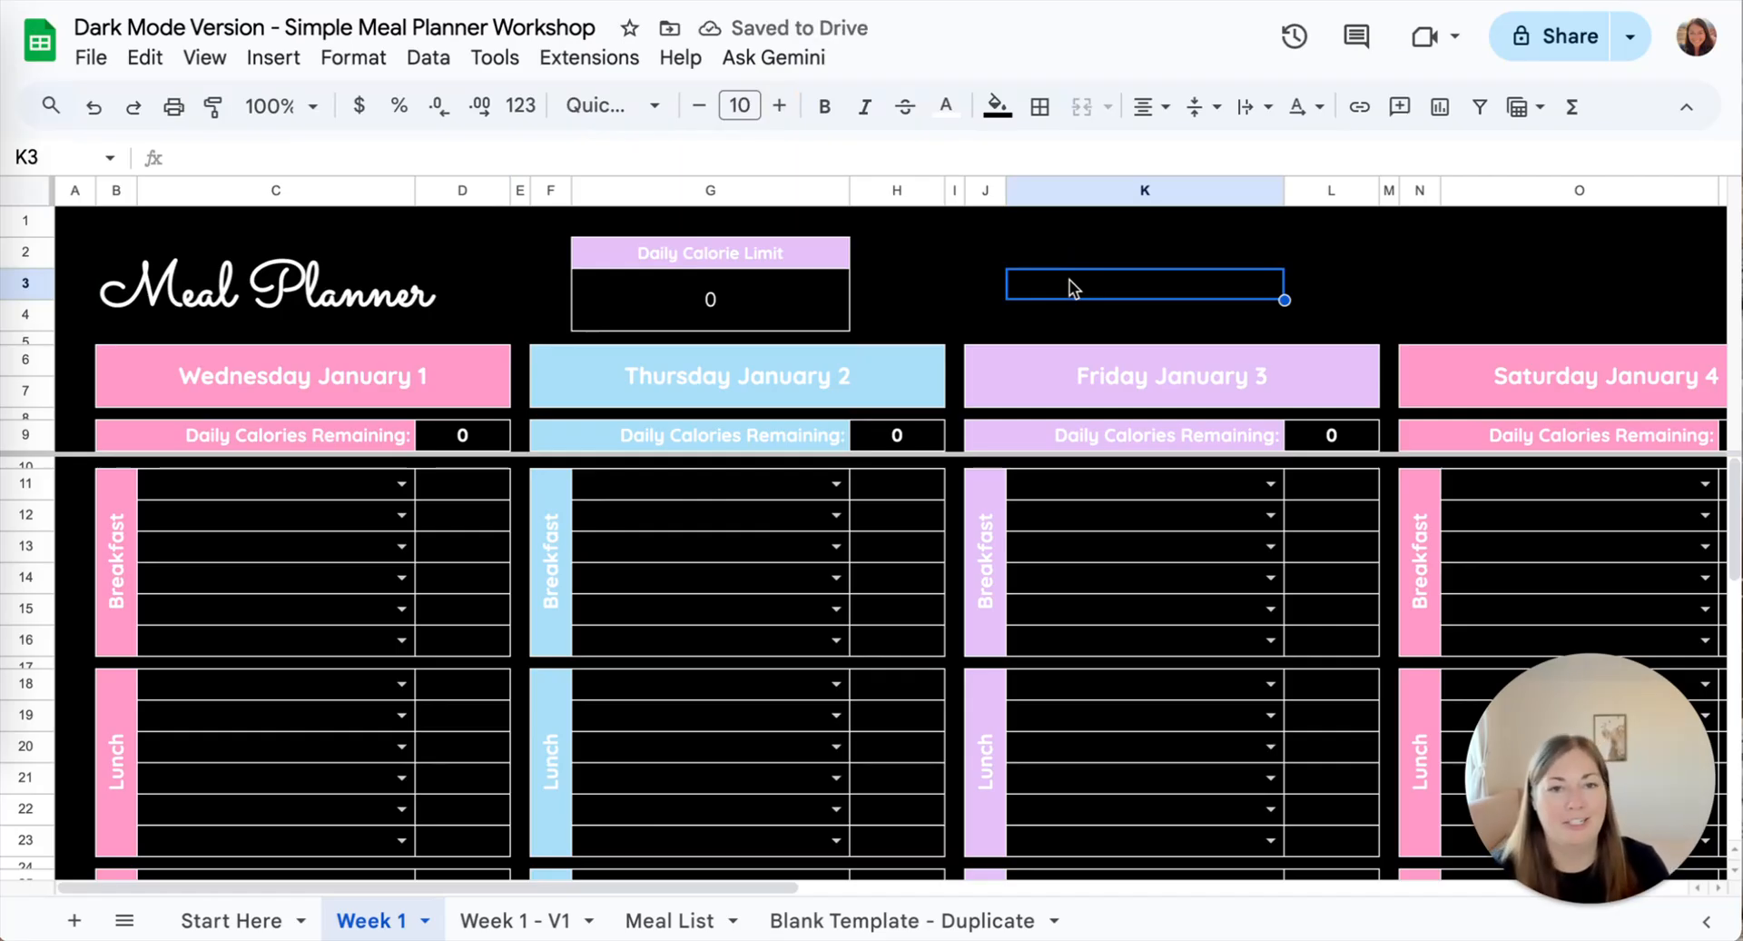
scroll(1197, 542, "right", 15)
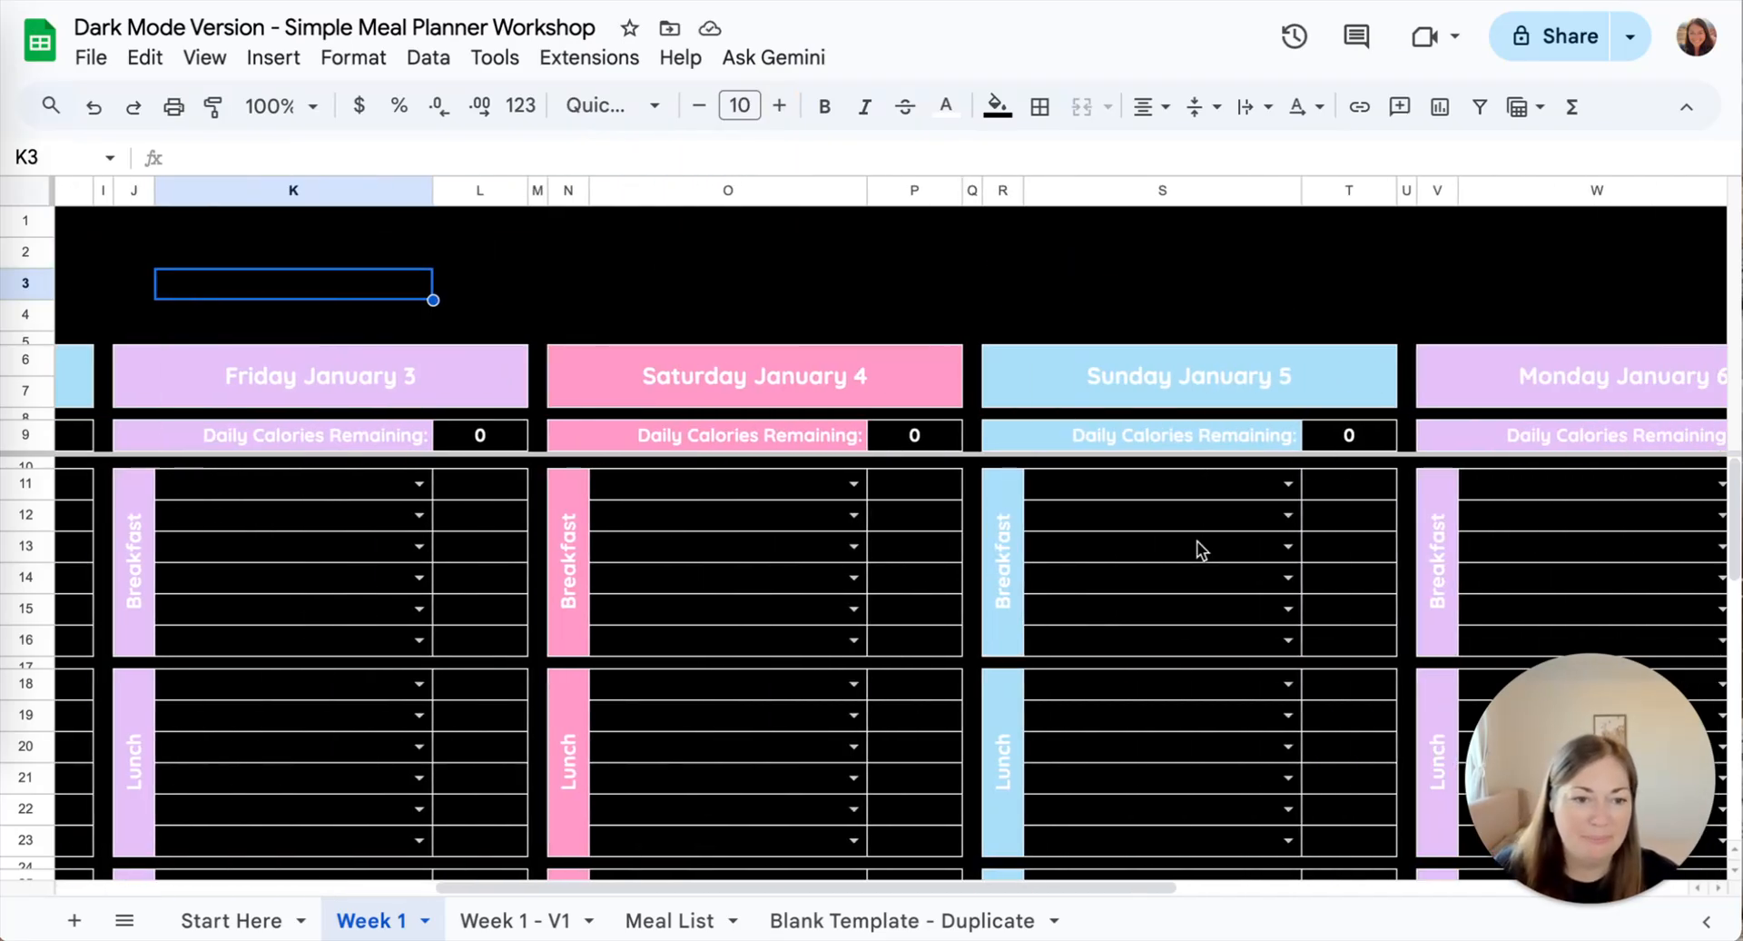
scroll(1200, 548, "left", 15)
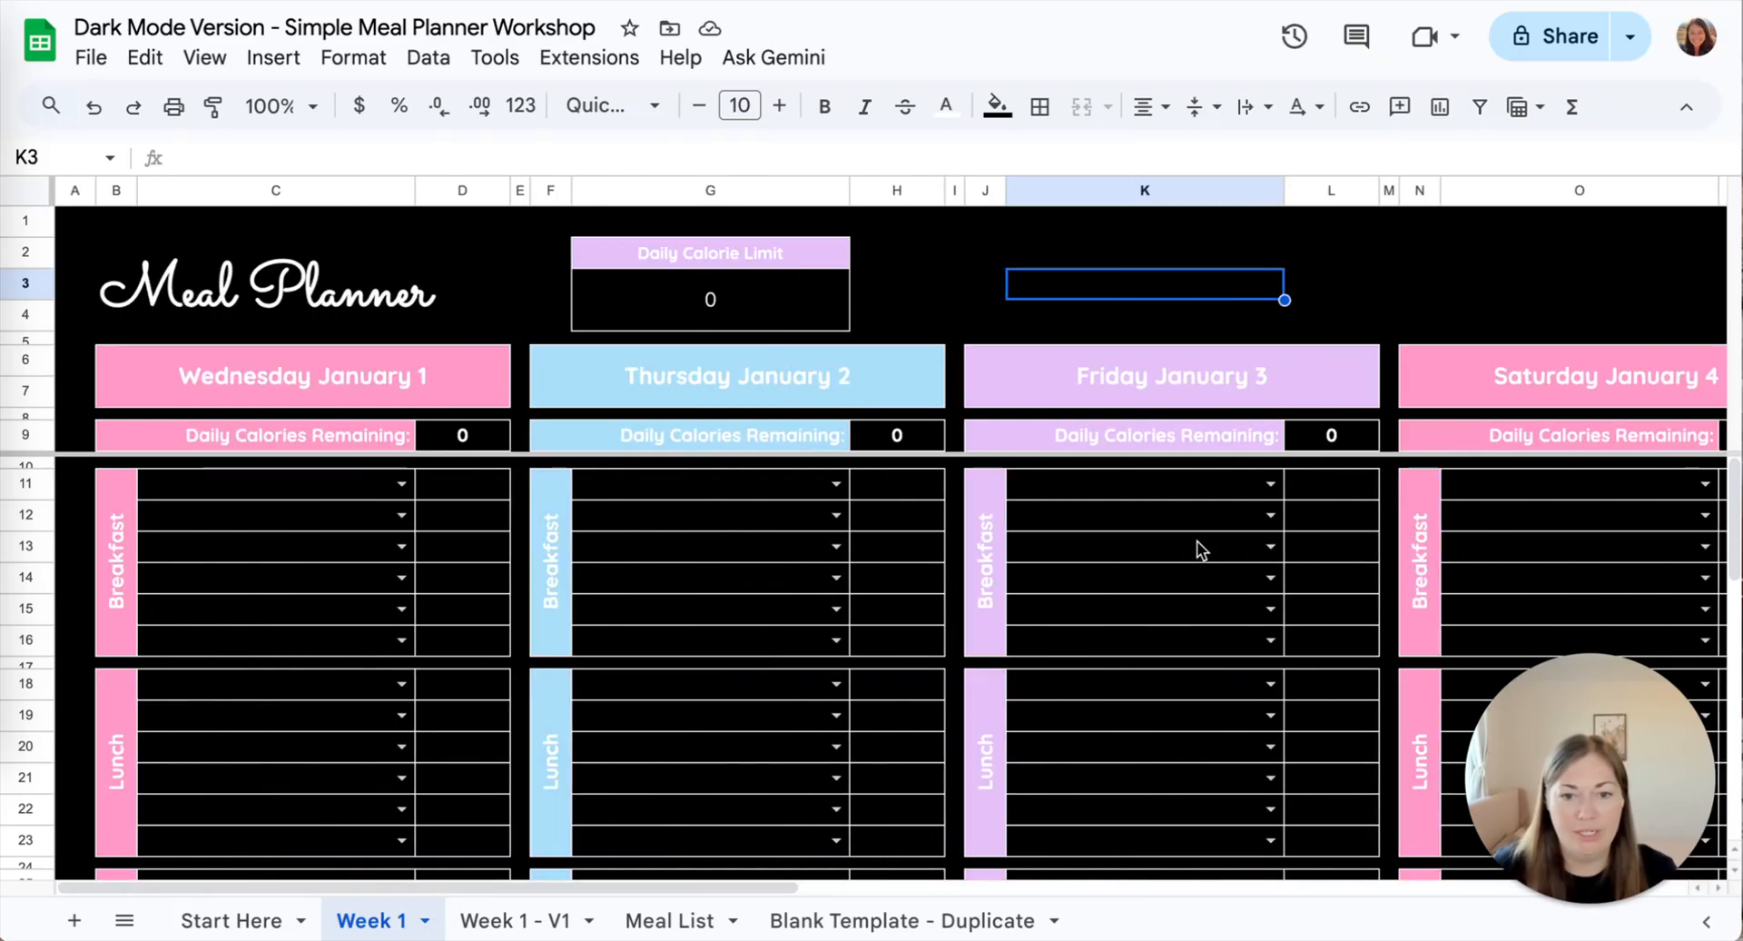